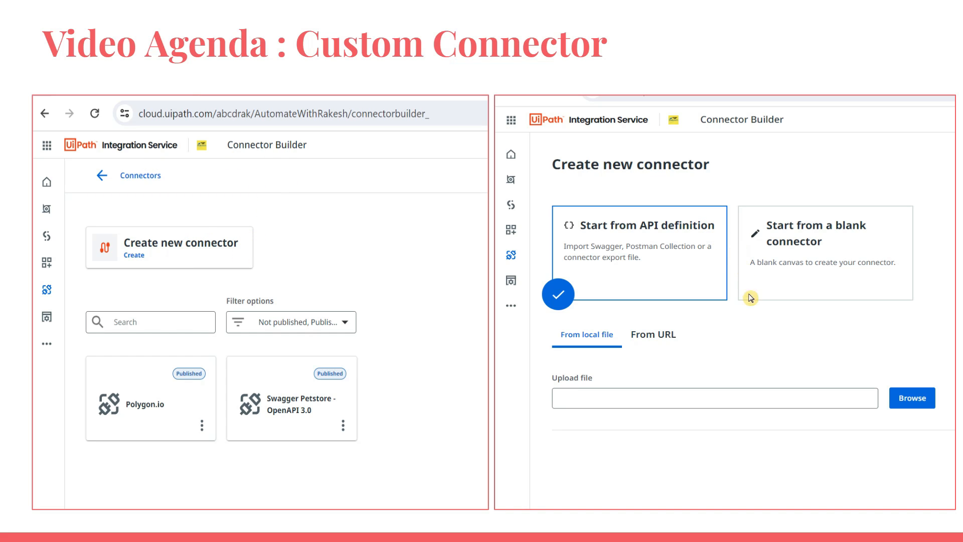
{"action": "left_click", "coordinate": [776, 487]}
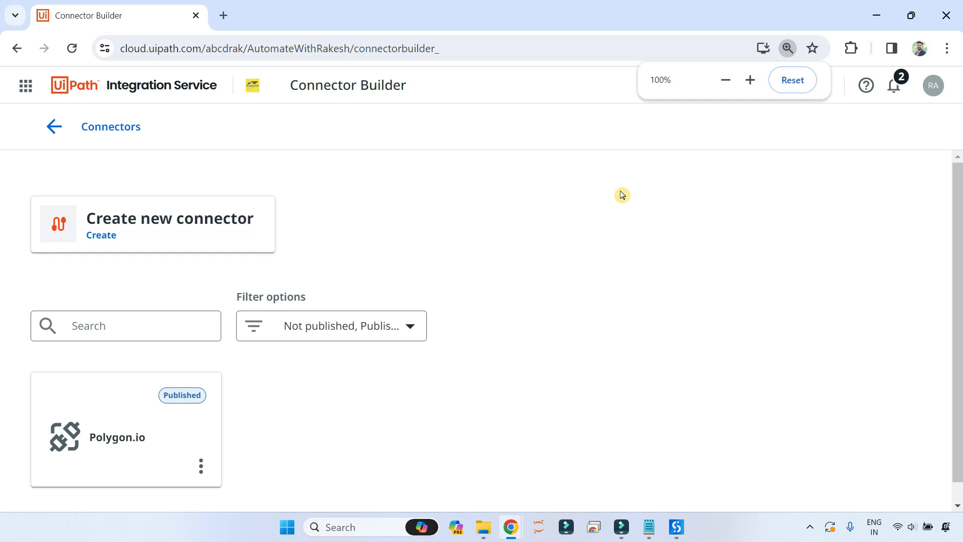
- Switch to the Notepad notes and highlight the petstore3.swagger.io address in item 1
{"action": "mouse_move", "coordinate": [649, 526]}
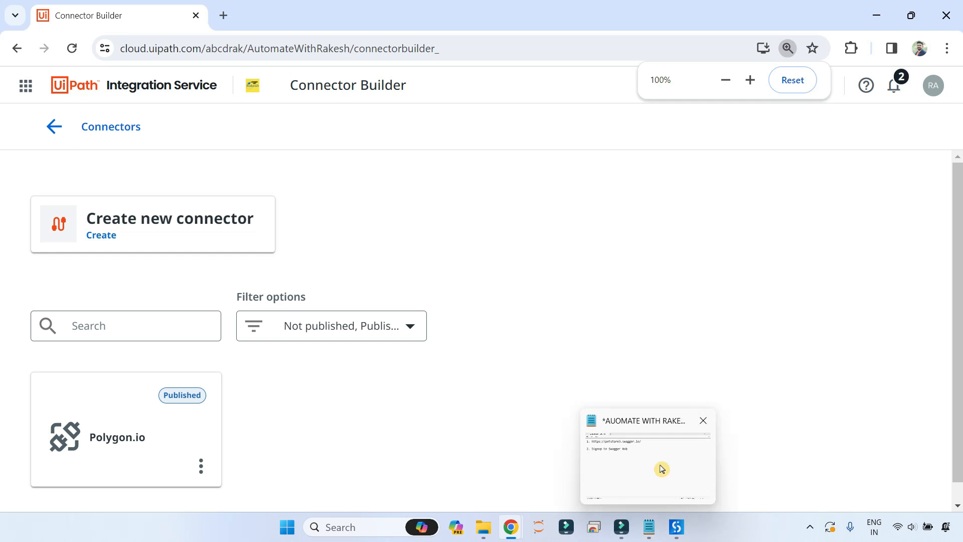
{"action": "left_click", "coordinate": [661, 467]}
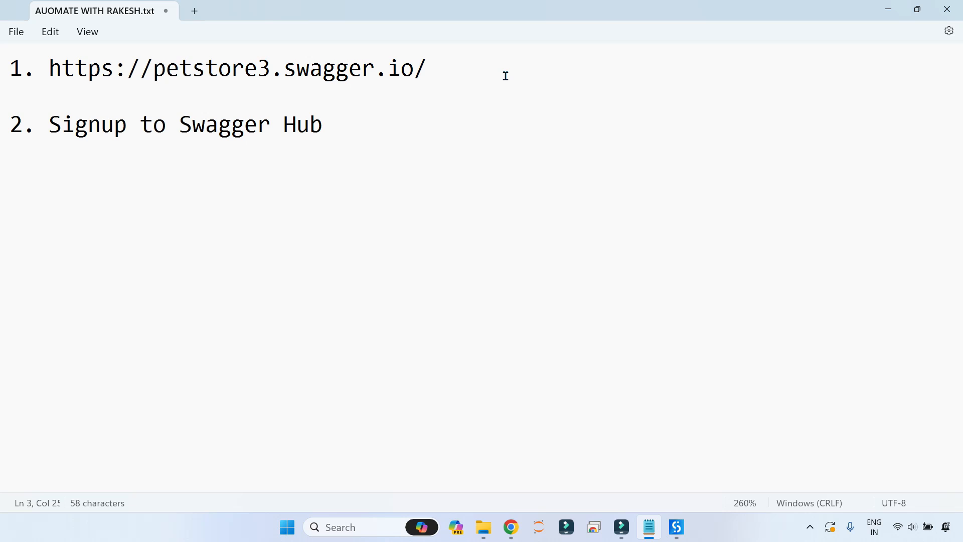
{"action": "left_click_drag", "start_coordinate": [50, 68], "coordinate": [466, 75]}
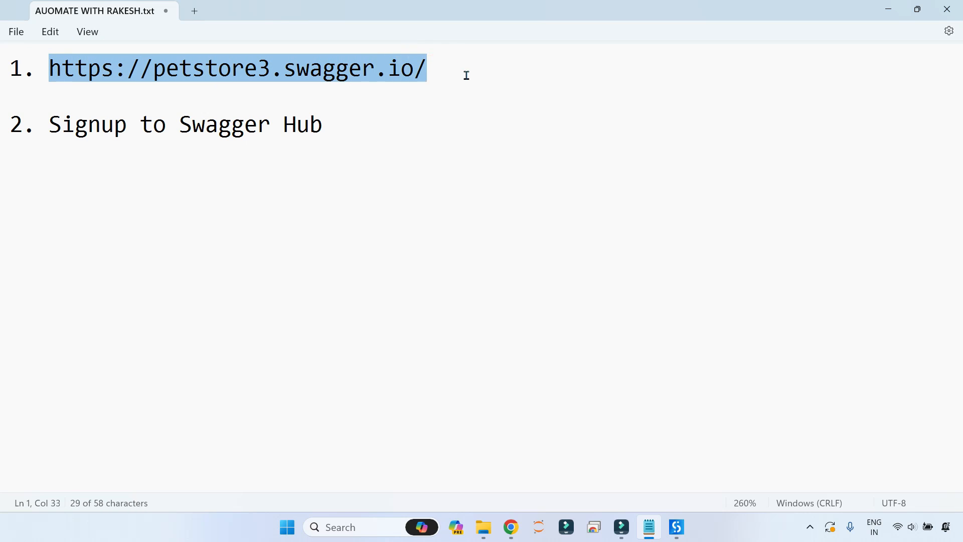
{"action": "left_click", "coordinate": [485, 84]}
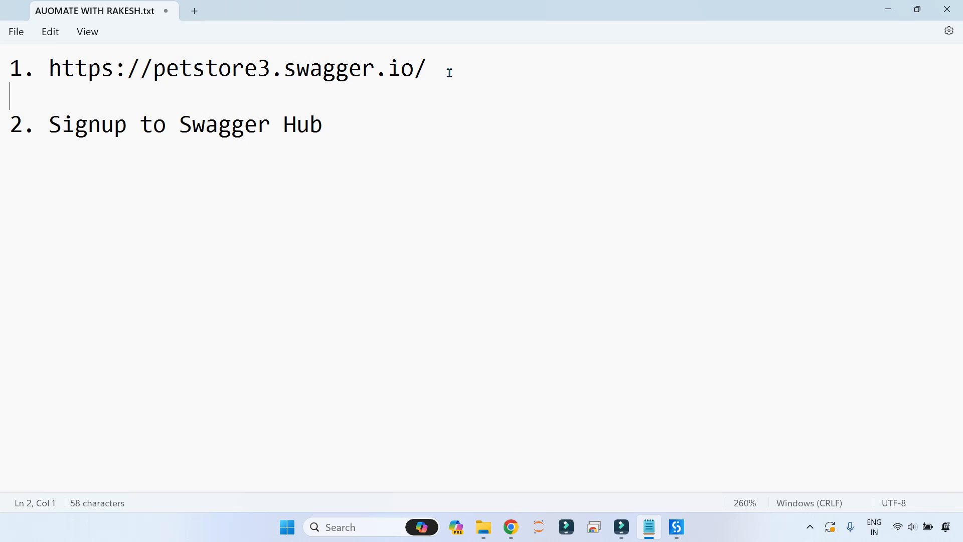
- In a new Chrome tab, search Google for "petstore3 swagger" and open the Swagger Petstore page at petstore3.swagger.io
{"action": "mouse_move", "coordinate": [511, 526]}
{"action": "left_click", "coordinate": [464, 454]}
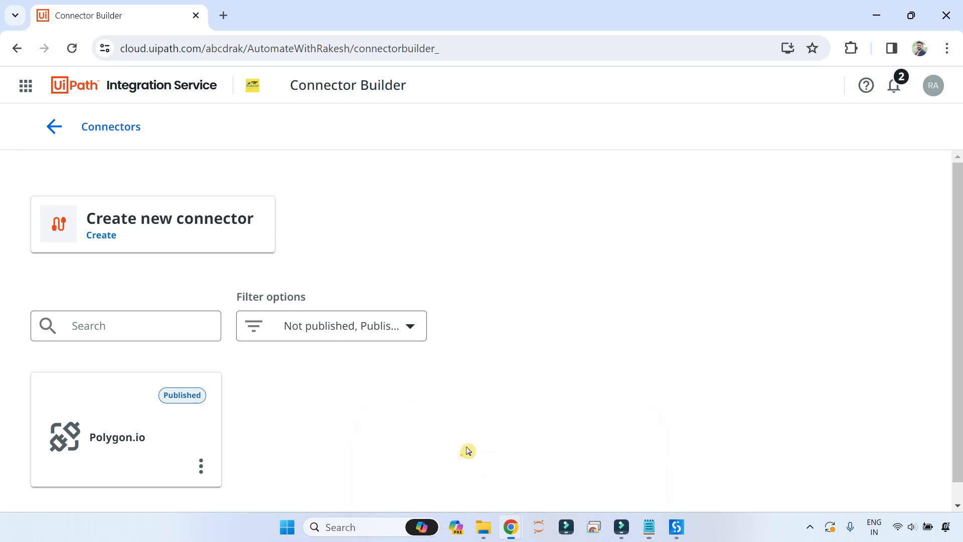
{"action": "left_click", "coordinate": [223, 15]}
{"action": "left_click", "coordinate": [228, 43]}
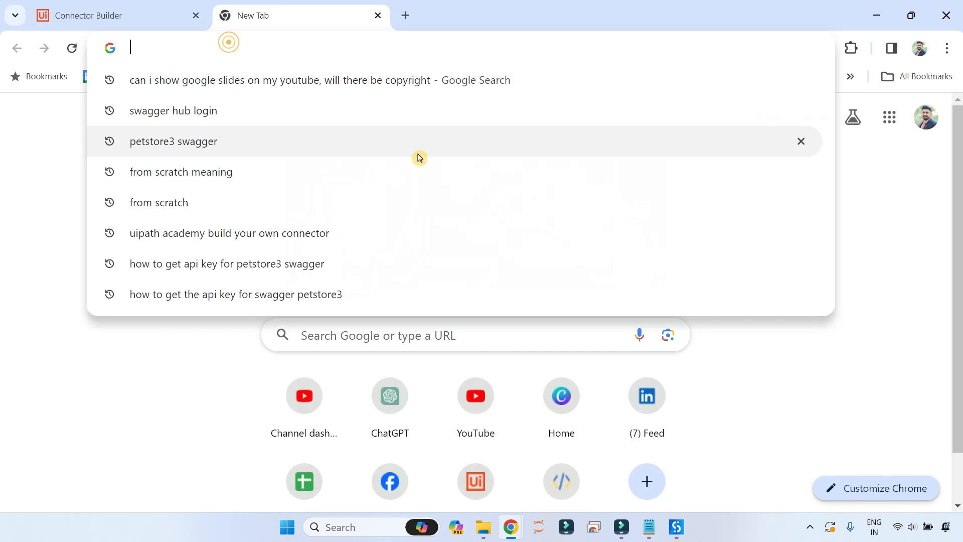
{"action": "type", "text": "petso"}
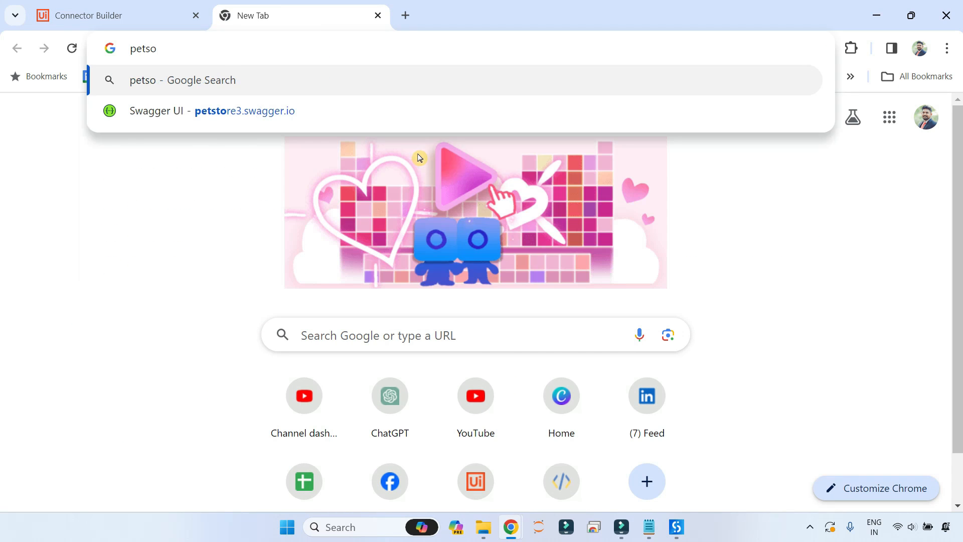
{"action": "key", "text": "BackSpace"}
{"action": "type", "text": "tore"}
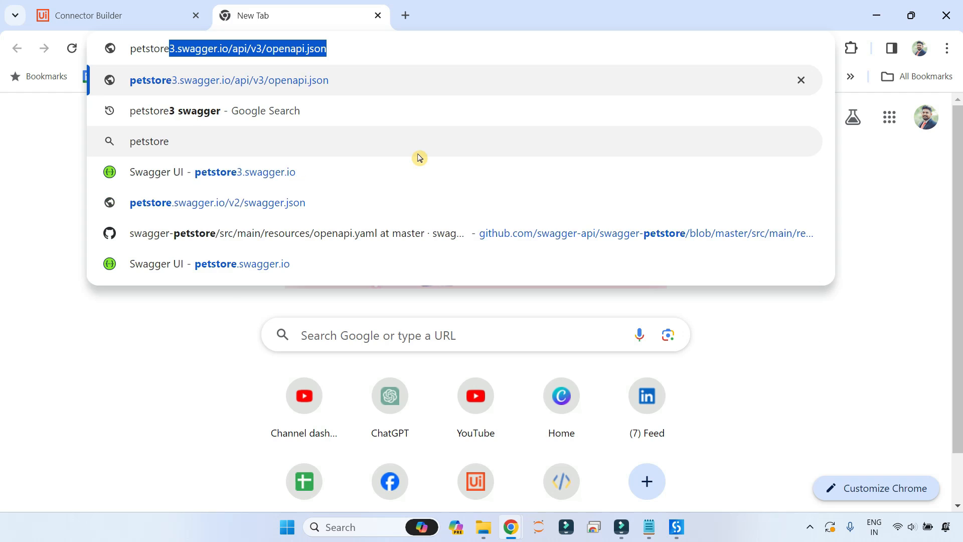
{"action": "type", "text": "3 sw"}
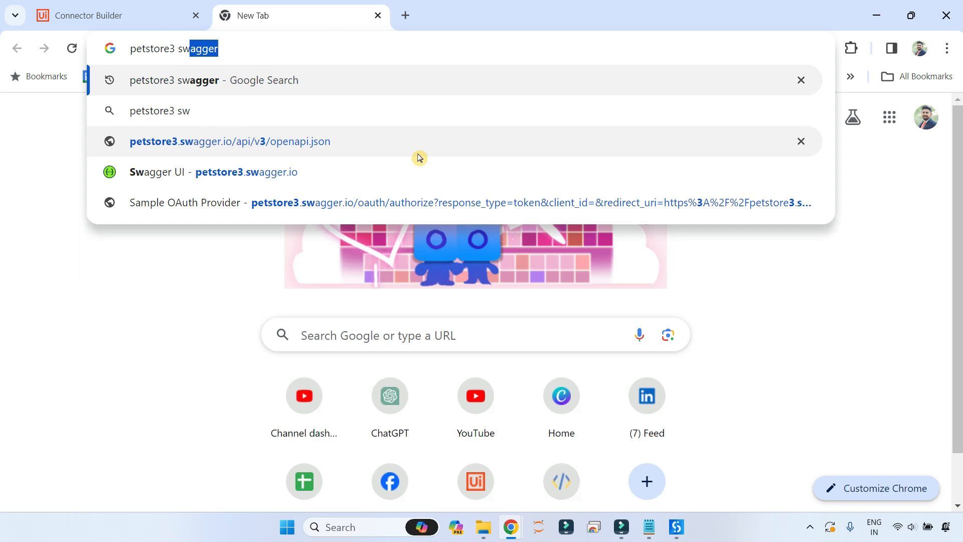
{"action": "type", "text": "aager"}
{"action": "key", "text": "BackSpace"}
{"action": "key", "text": "BackSpace"}
{"action": "key", "text": "BackSpace"}
{"action": "key", "text": "BackSpace"}
{"action": "type", "text": "gger"}
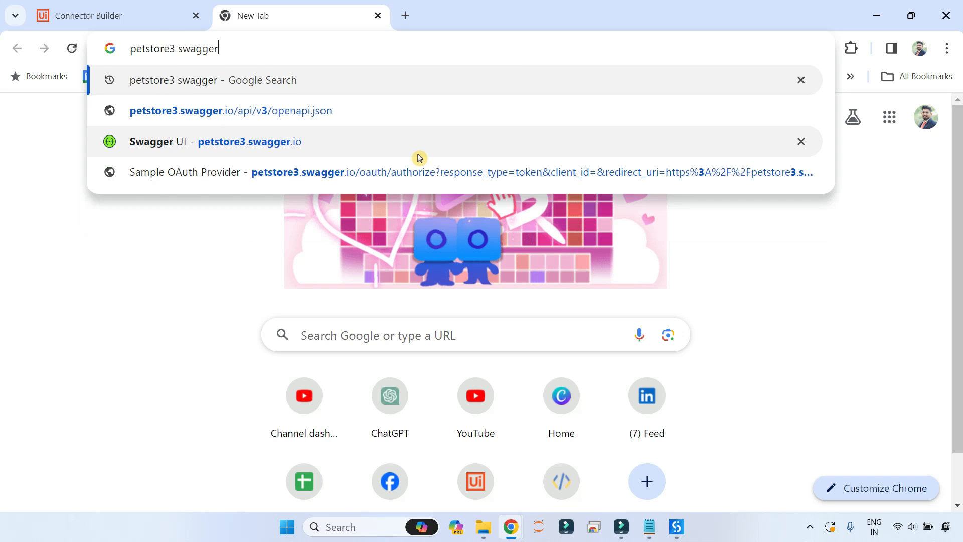
{"action": "key", "text": "Return"}
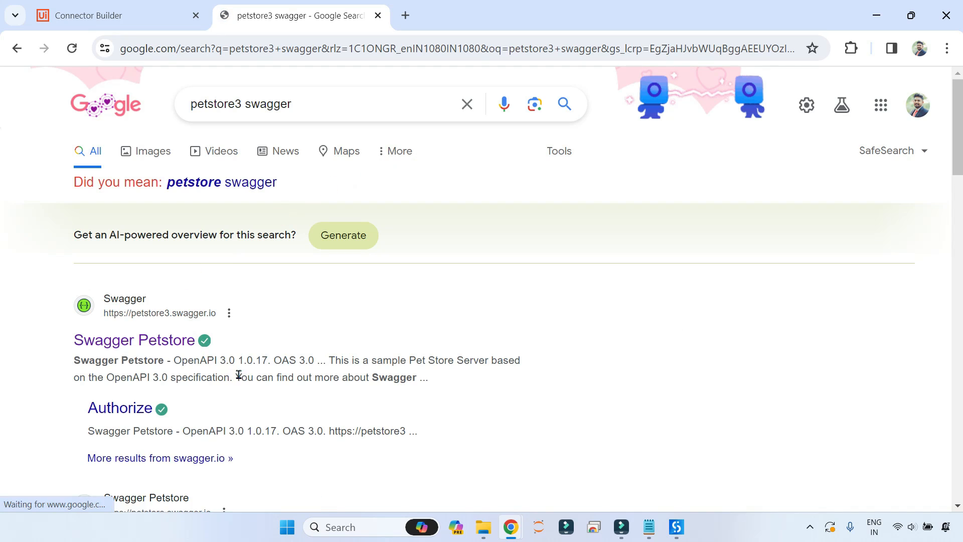
{"action": "scroll", "coordinate": [139, 260], "scroll_direction": "down", "scroll_amount": 2}
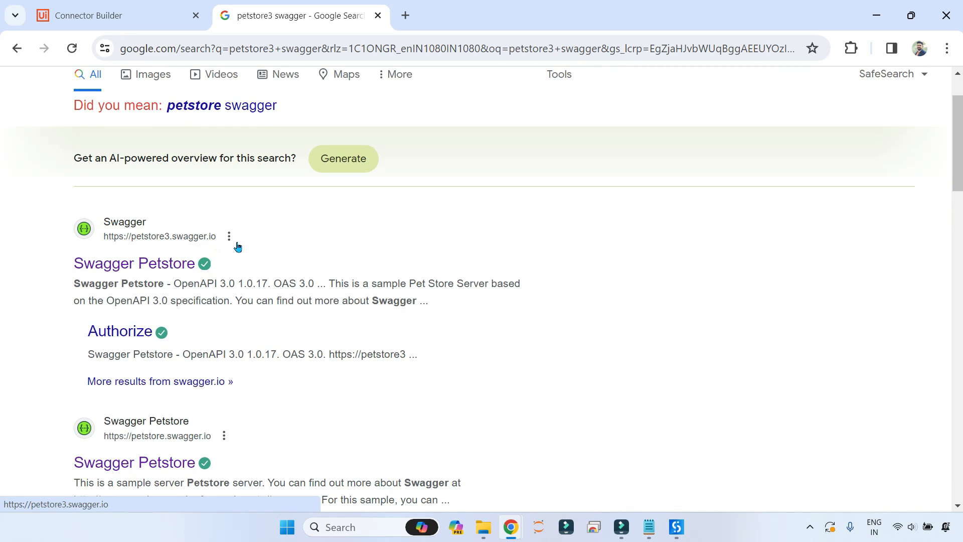
{"action": "left_click", "coordinate": [153, 266]}
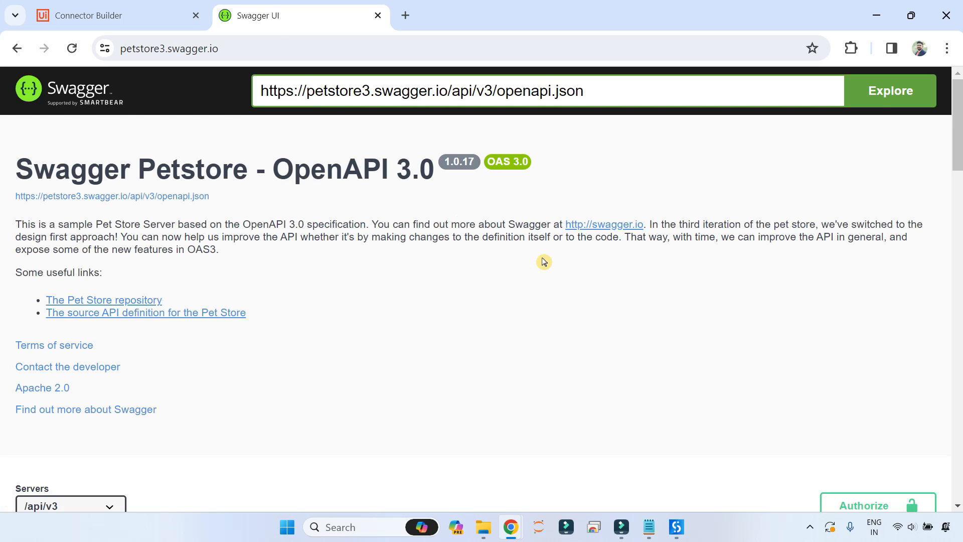
- Examine the Swagger Petstore page's API description, server setting and pet endpoints, with a brief look at the Connector Builder page
{"action": "scroll", "coordinate": [263, 323], "scroll_direction": "down", "scroll_amount": 3}
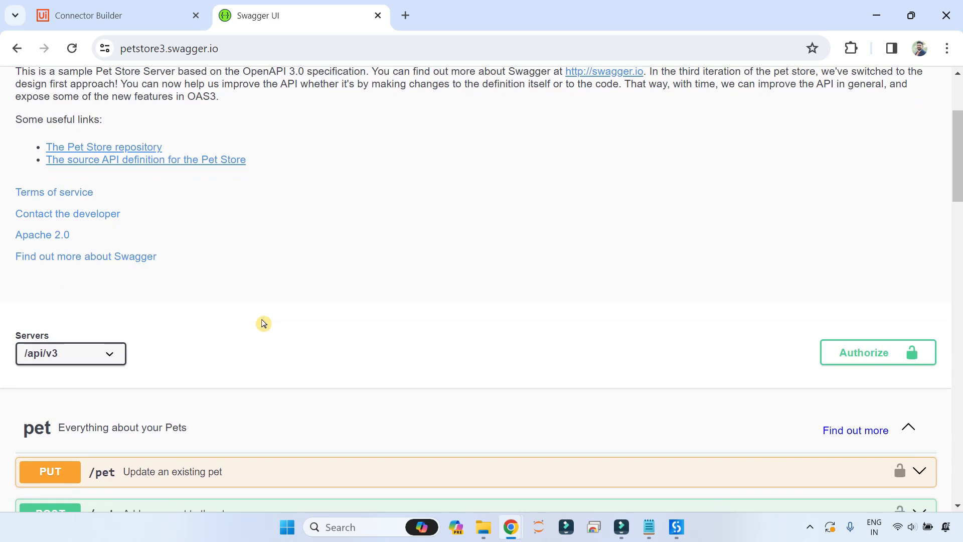
{"action": "scroll", "coordinate": [367, 278], "scroll_direction": "up", "scroll_amount": 3}
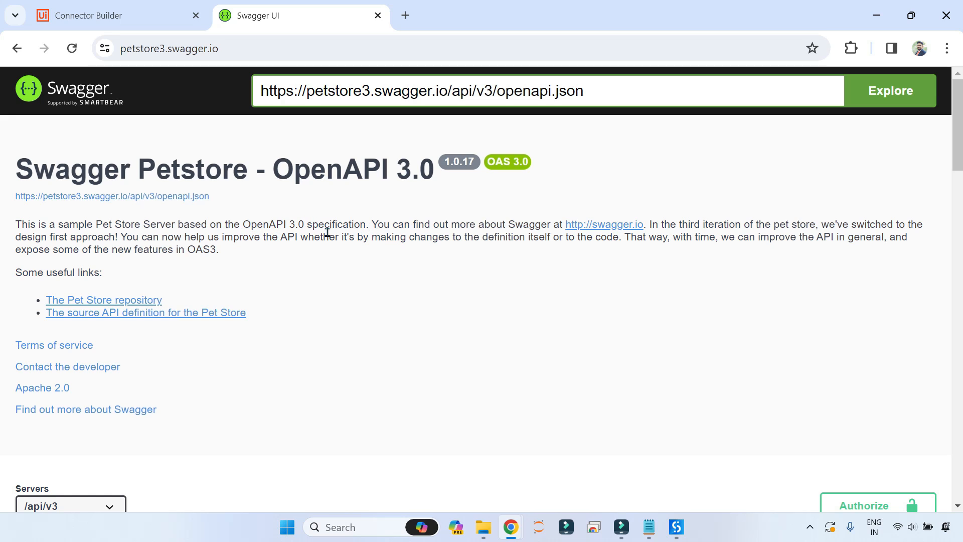
{"action": "scroll", "coordinate": [303, 389], "scroll_direction": "down", "scroll_amount": 9}
{"action": "scroll", "coordinate": [304, 389], "scroll_direction": "up", "scroll_amount": 3}
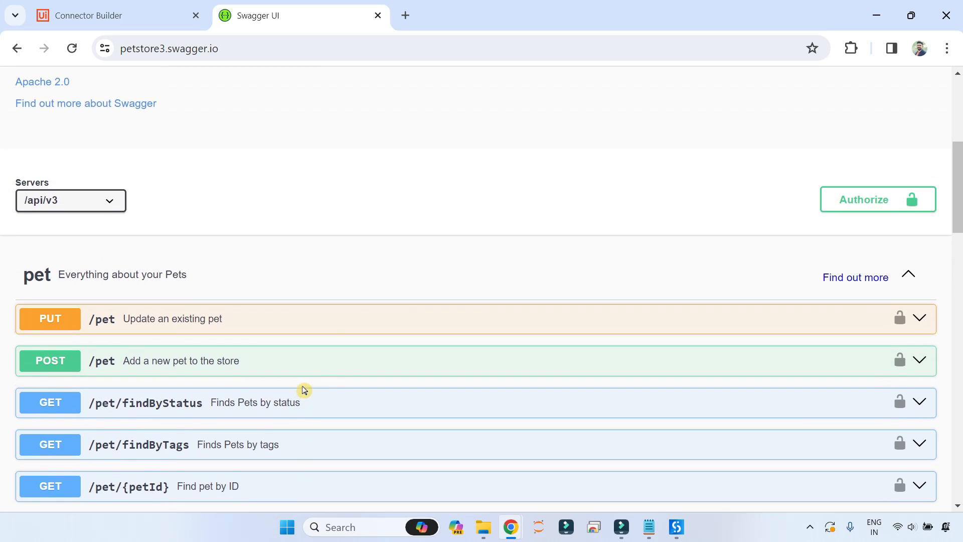
{"action": "scroll", "coordinate": [451, 208], "scroll_direction": "up", "scroll_amount": 1}
{"action": "scroll", "coordinate": [453, 208], "scroll_direction": "up", "scroll_amount": 1}
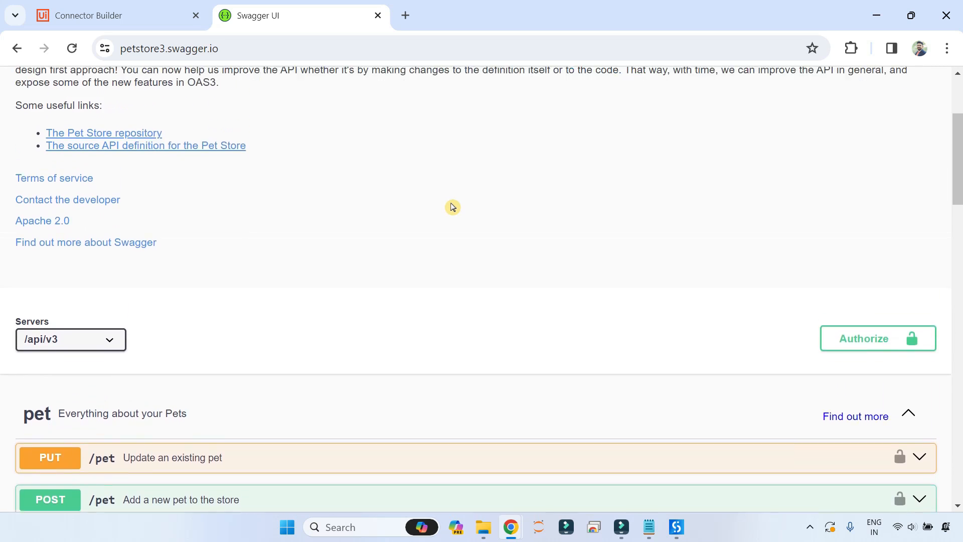
{"action": "scroll", "coordinate": [452, 207], "scroll_direction": "up", "scroll_amount": 2}
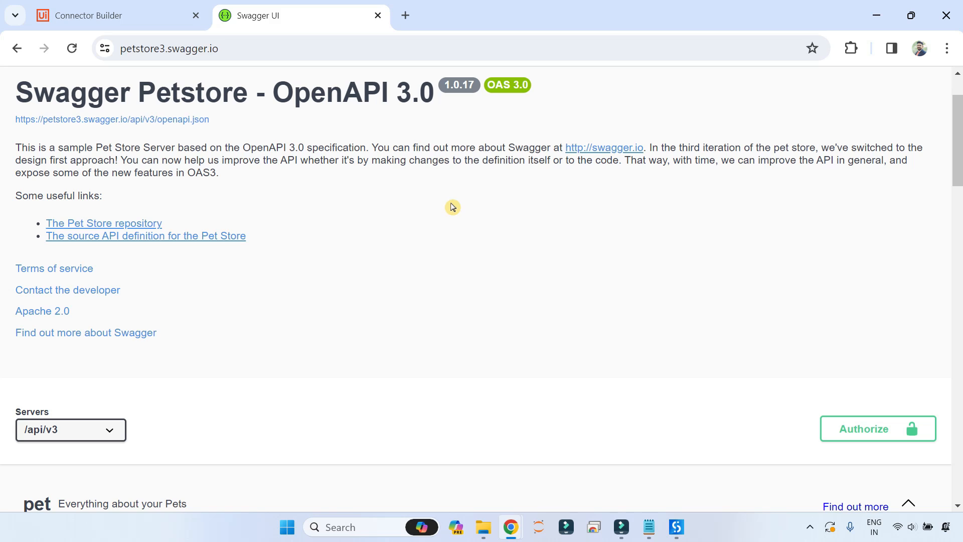
{"action": "scroll", "coordinate": [296, 399], "scroll_direction": "down", "scroll_amount": 5}
{"action": "scroll", "coordinate": [308, 350], "scroll_direction": "up", "scroll_amount": 5}
{"action": "left_click", "coordinate": [139, 14]}
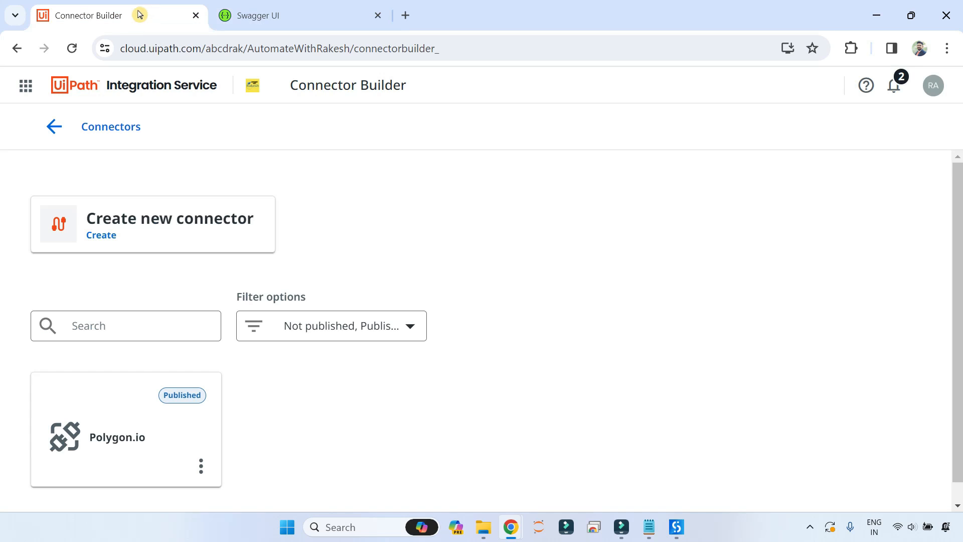
{"action": "left_click", "coordinate": [258, 15]}
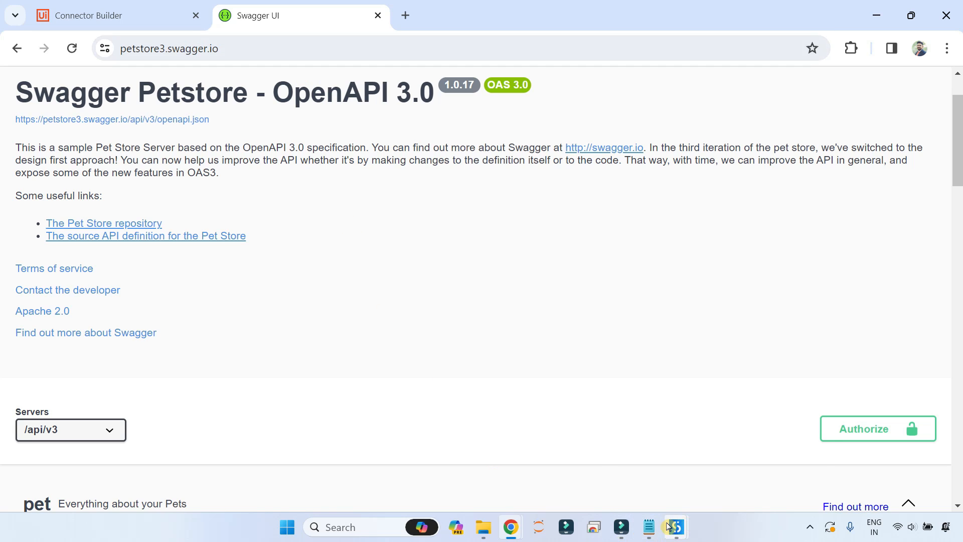
- In the Notepad notes, insert "API KEY:" before "Signup to Swagger Hub" in item 2
{"action": "left_click", "coordinate": [649, 526]}
{"action": "left_click_drag", "start_coordinate": [432, 66], "coordinate": [48, 74]}
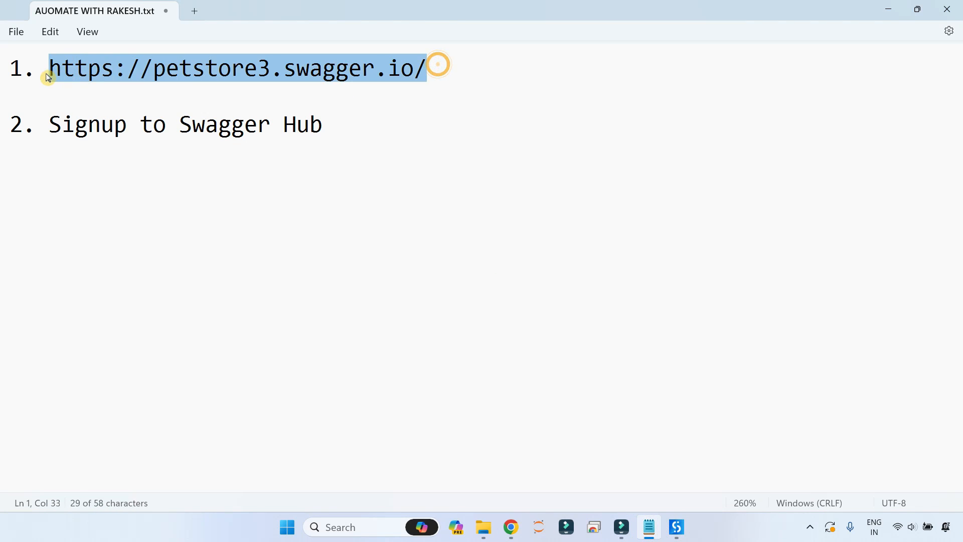
{"action": "left_click", "coordinate": [48, 122]}
{"action": "type", "text": "API "}
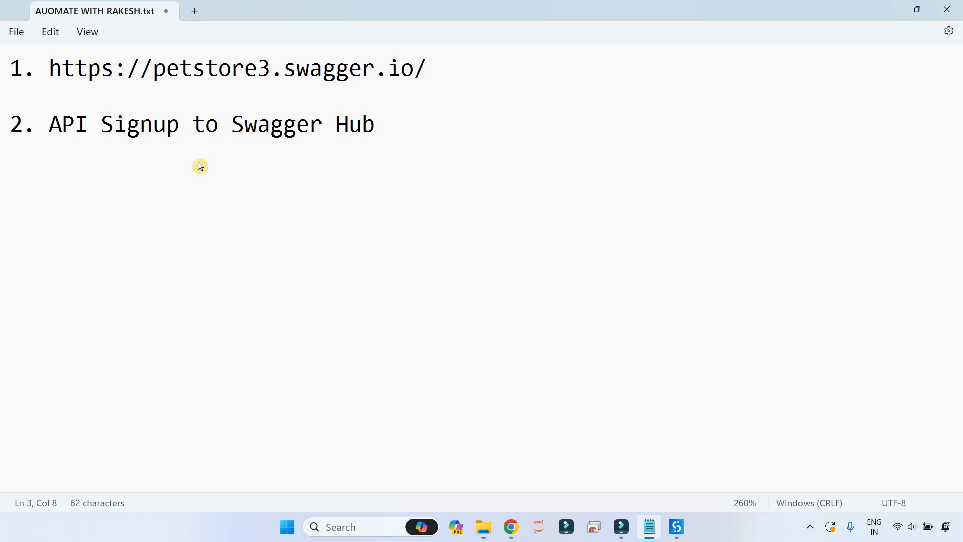
{"action": "type", "text": "KEY:"}
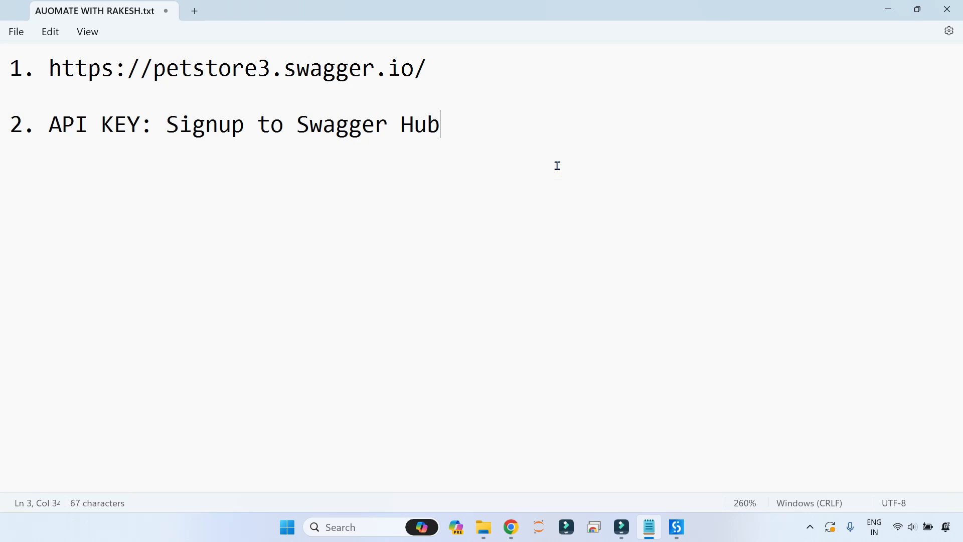
- Back in Chrome, search for "swagger hub login" in a new tab and open the Swagger Hub login page
{"action": "key", "text": "alt+Tab"}
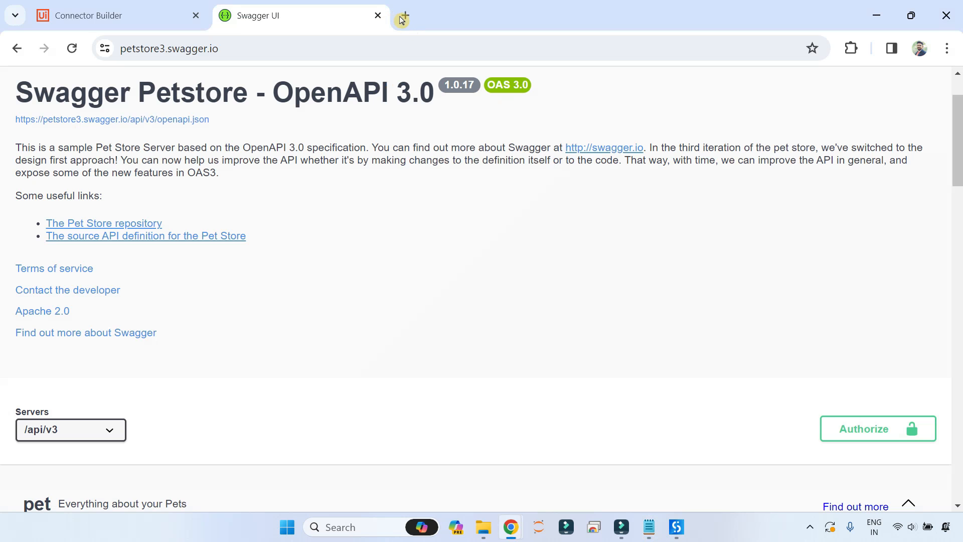
{"action": "left_click", "coordinate": [404, 16]}
{"action": "left_click", "coordinate": [346, 41]}
{"action": "type", "text": "swagger"}
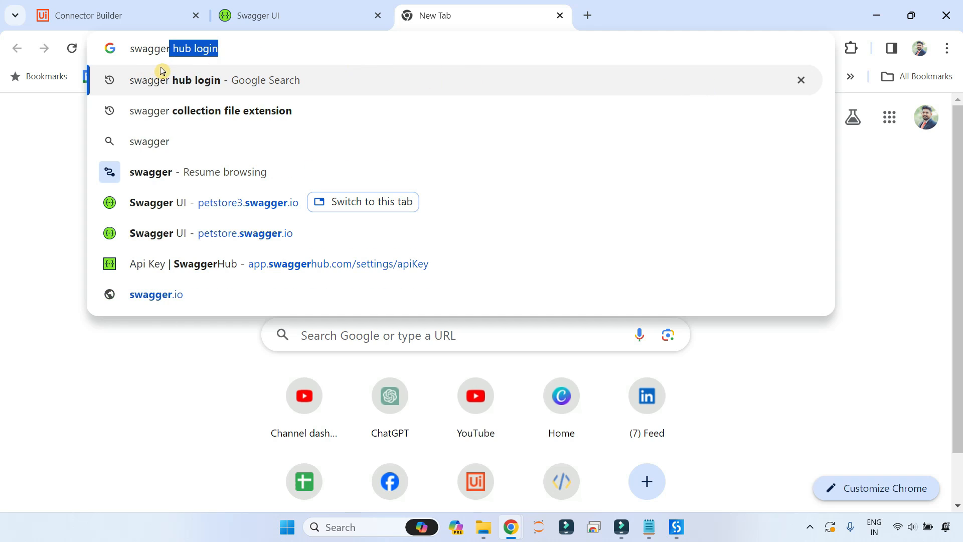
{"action": "left_click", "coordinate": [176, 83]}
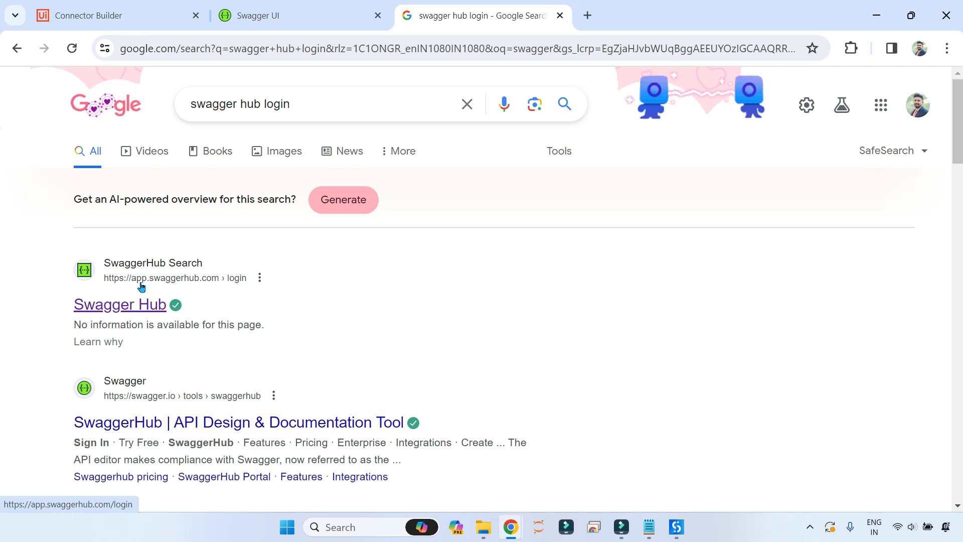
{"action": "left_click", "coordinate": [211, 280]}
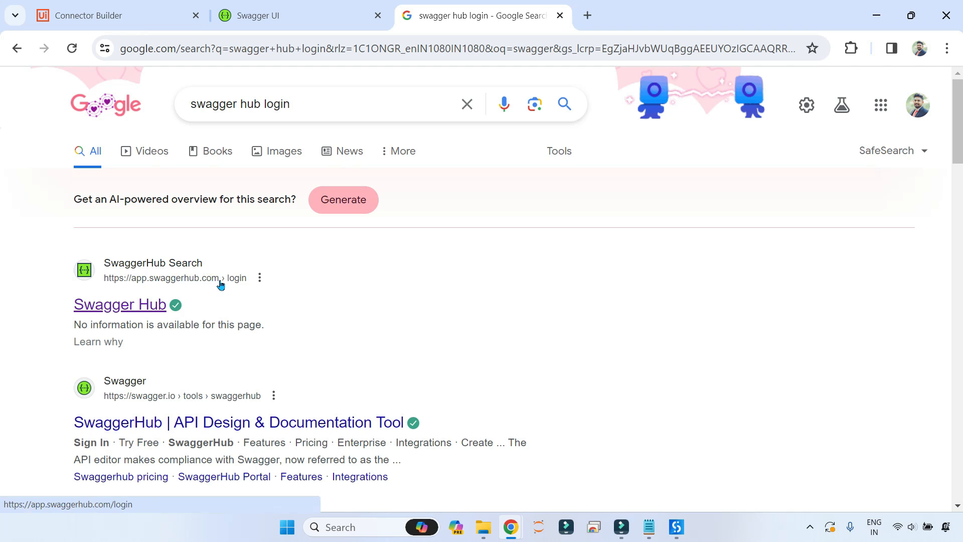
{"action": "left_click", "coordinate": [146, 308]}
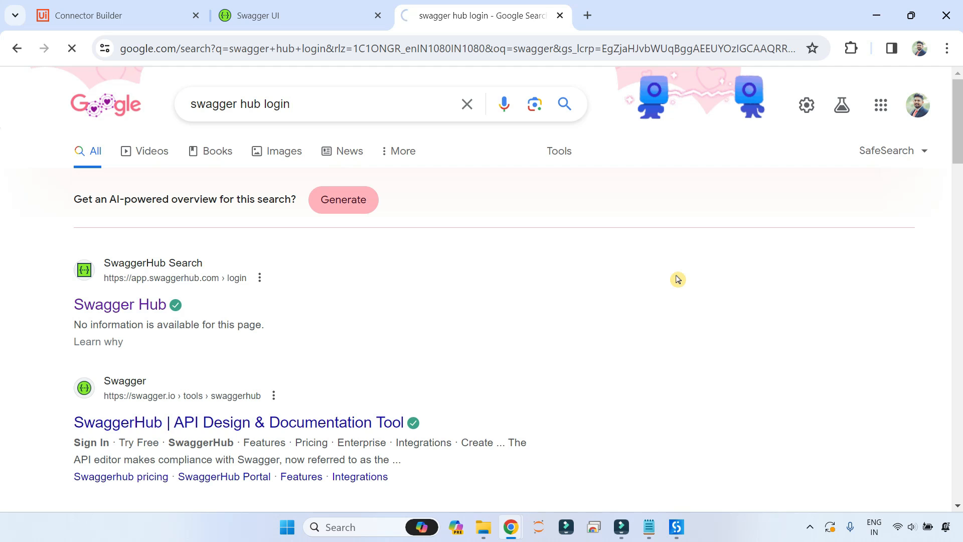
- Log in to SwaggerHub with the account's e-mail address and open the account's API Key page
{"action": "scroll", "coordinate": [551, 361], "scroll_direction": "down", "scroll_amount": 1}
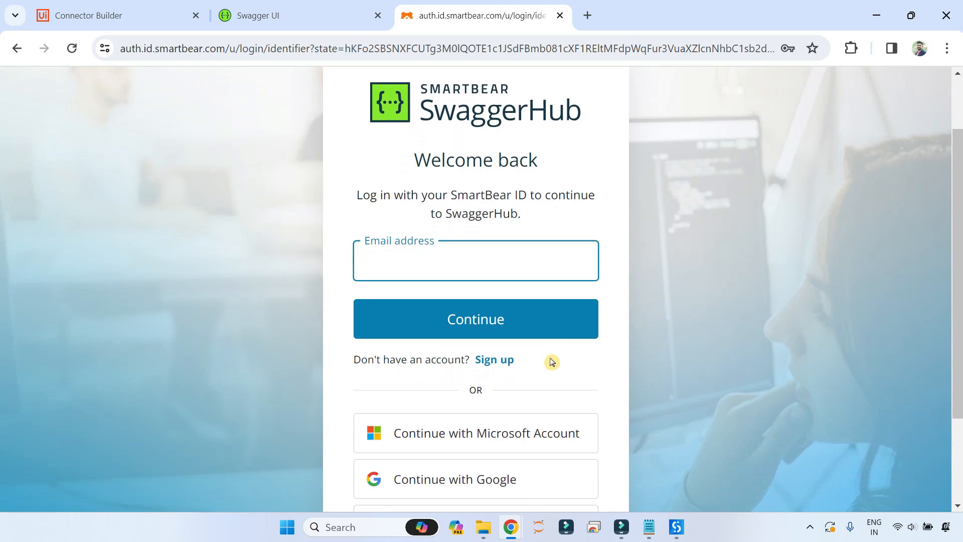
{"action": "scroll", "coordinate": [552, 361], "scroll_direction": "down", "scroll_amount": 1}
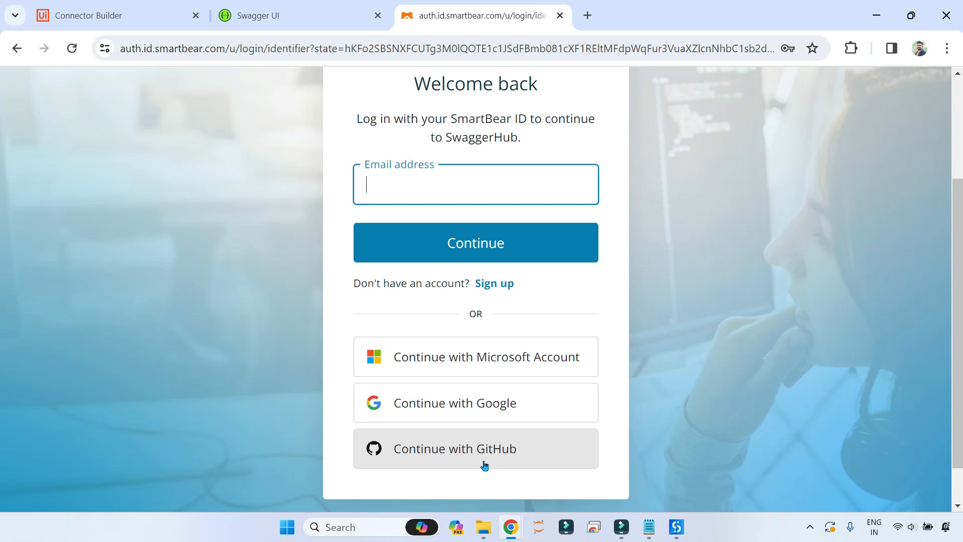
{"action": "scroll", "coordinate": [484, 464], "scroll_direction": "up", "scroll_amount": 1}
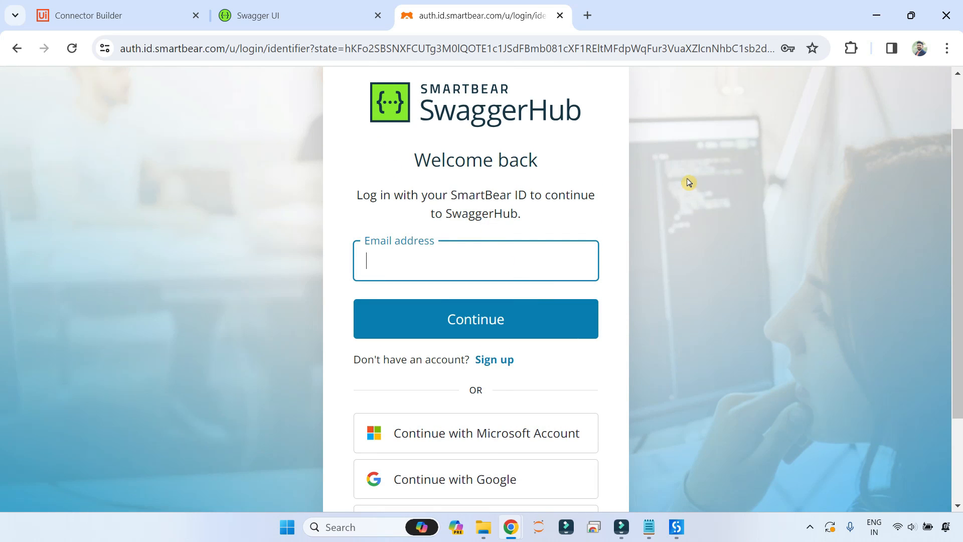
{"action": "left_click", "coordinate": [472, 270]}
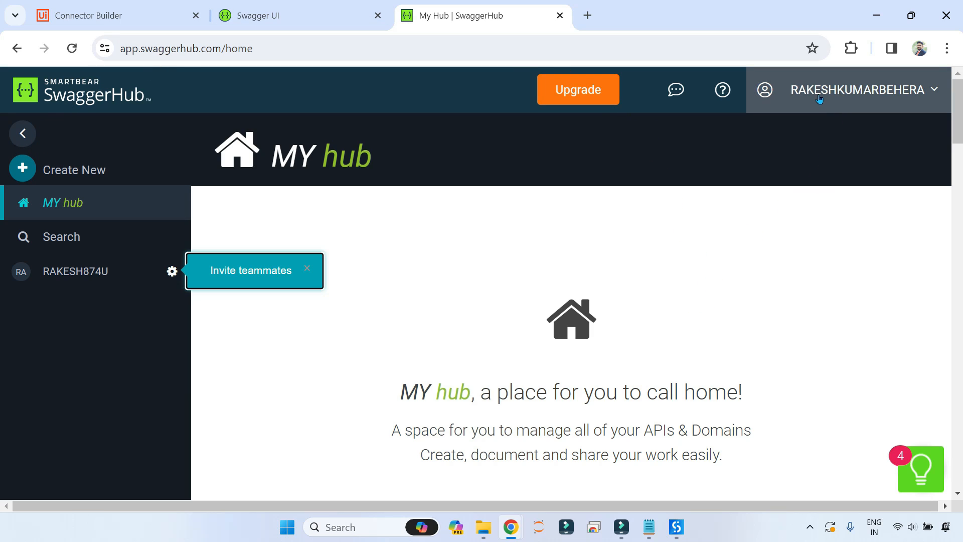
{"action": "left_click", "coordinate": [935, 92]}
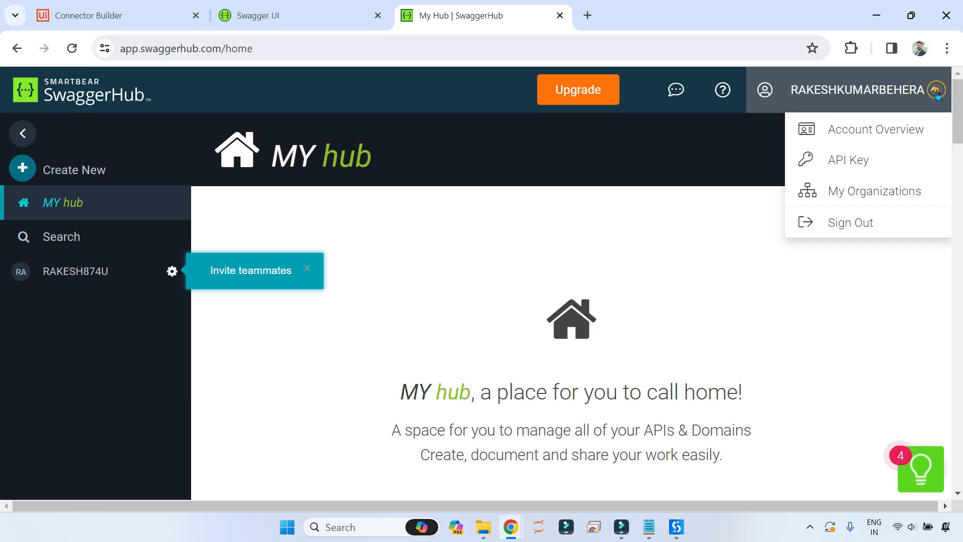
{"action": "left_click", "coordinate": [857, 165]}
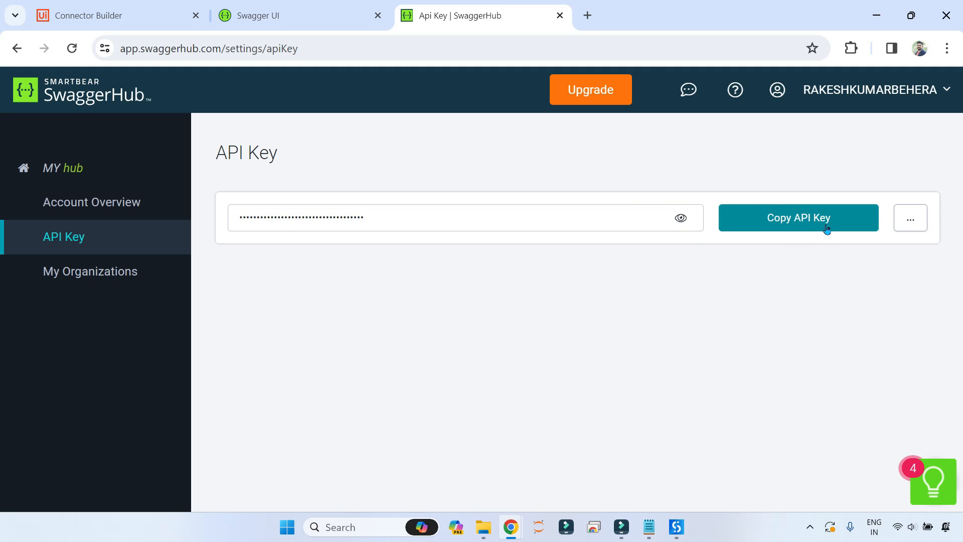
{"action": "left_click", "coordinate": [118, 14]}
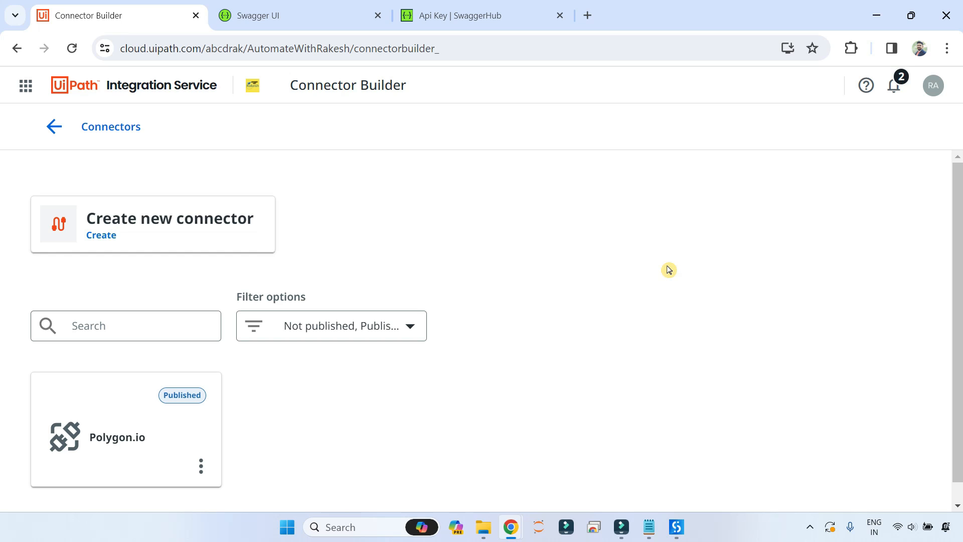
{"action": "left_click", "coordinate": [284, 16]}
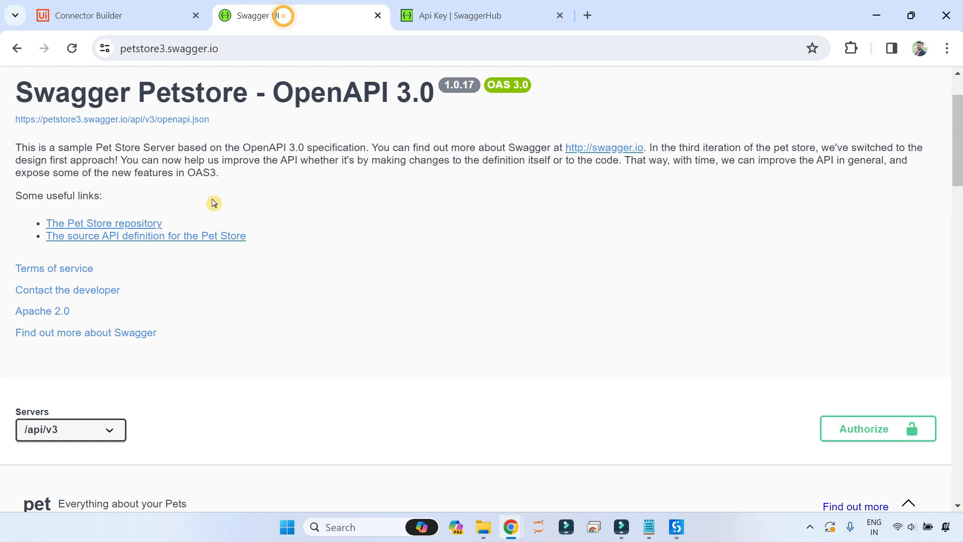
{"action": "scroll", "coordinate": [359, 250], "scroll_direction": "up", "scroll_amount": 2}
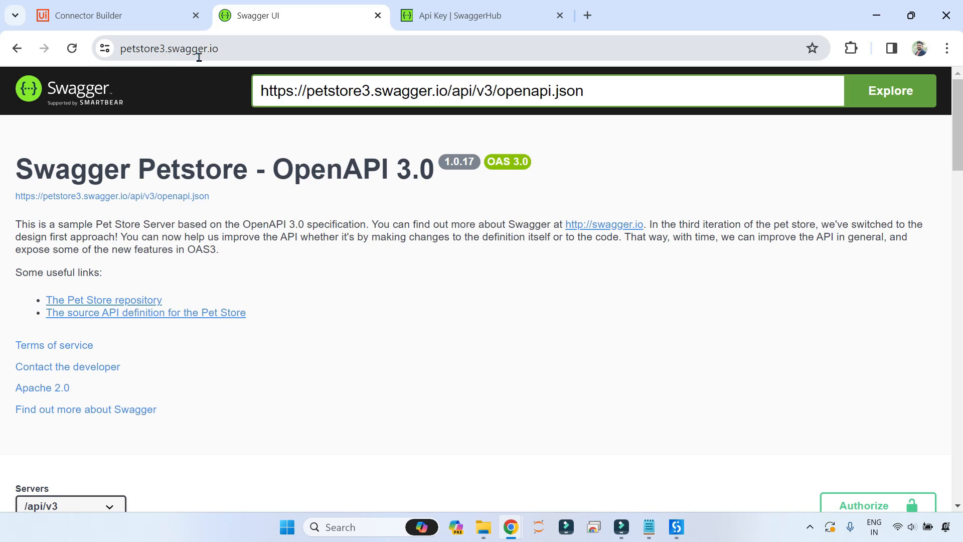
{"action": "left_click", "coordinate": [461, 16]}
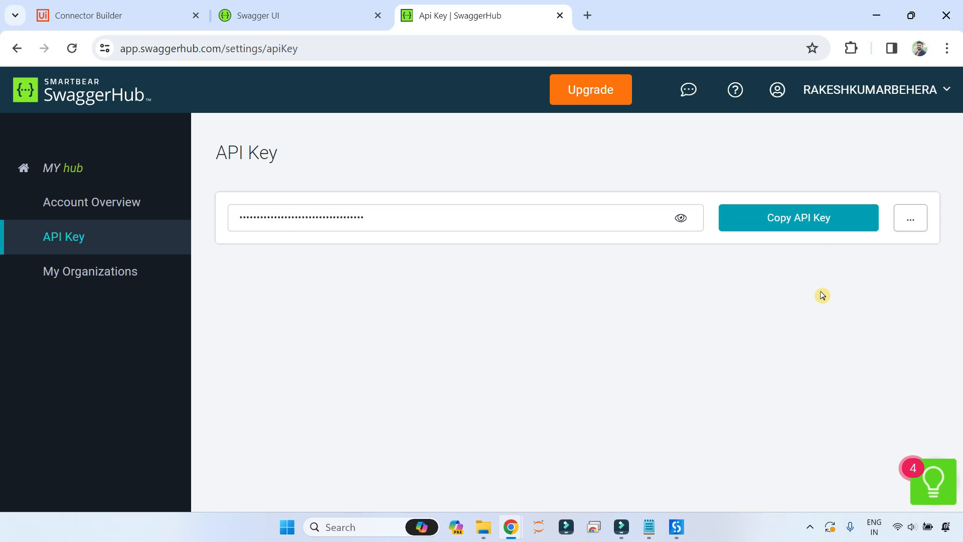
- Return from Connector Builder to the Integration Service connector list and select the My Workspace folder
{"action": "left_click", "coordinate": [139, 18]}
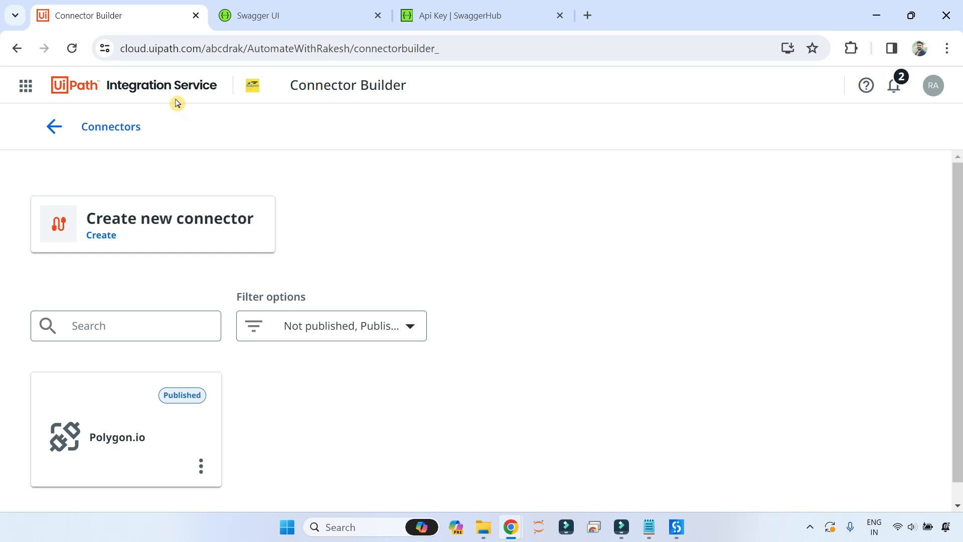
{"action": "left_click", "coordinate": [165, 85]}
{"action": "left_click", "coordinate": [53, 126]}
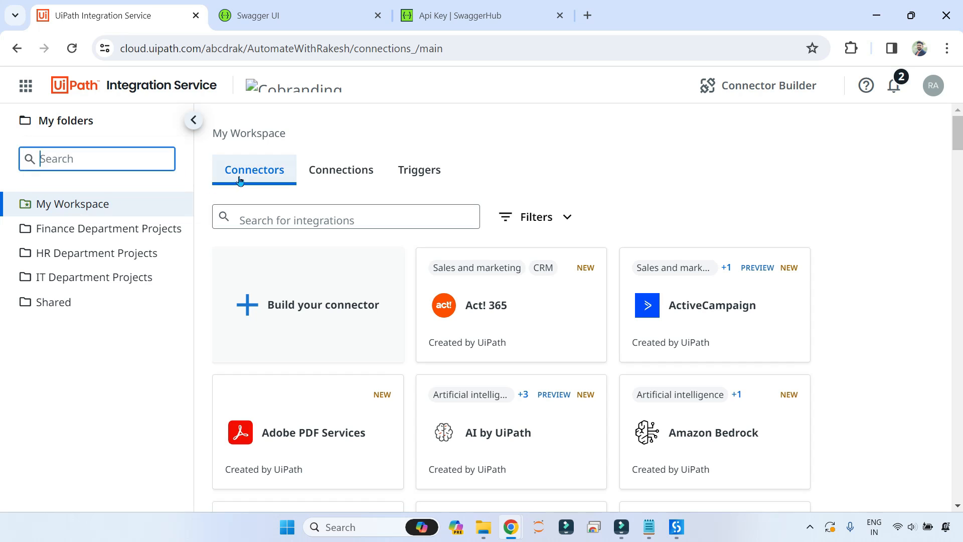
{"action": "left_click", "coordinate": [113, 229]}
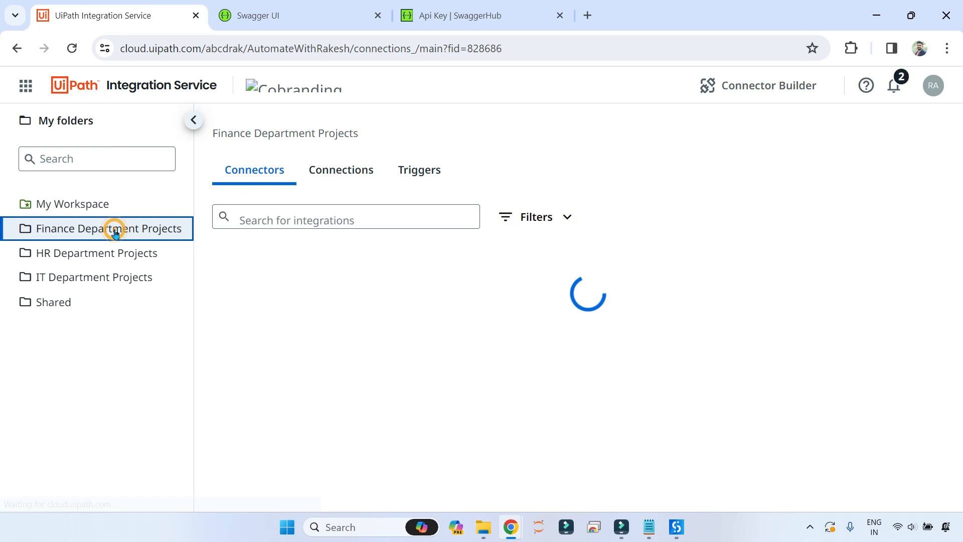
{"action": "left_click", "coordinate": [103, 213]}
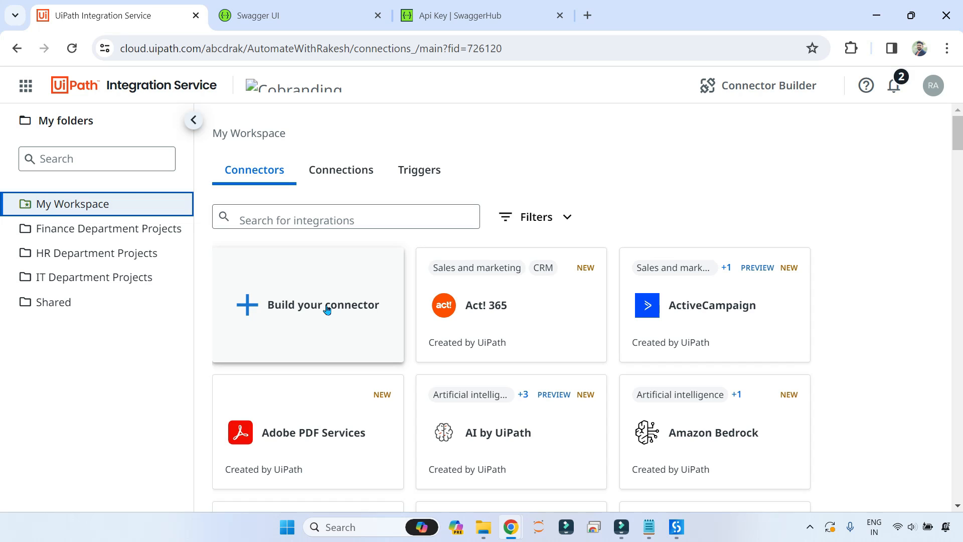
- Start building a custom connector and open the page for creating a new connector
{"action": "left_click", "coordinate": [326, 310]}
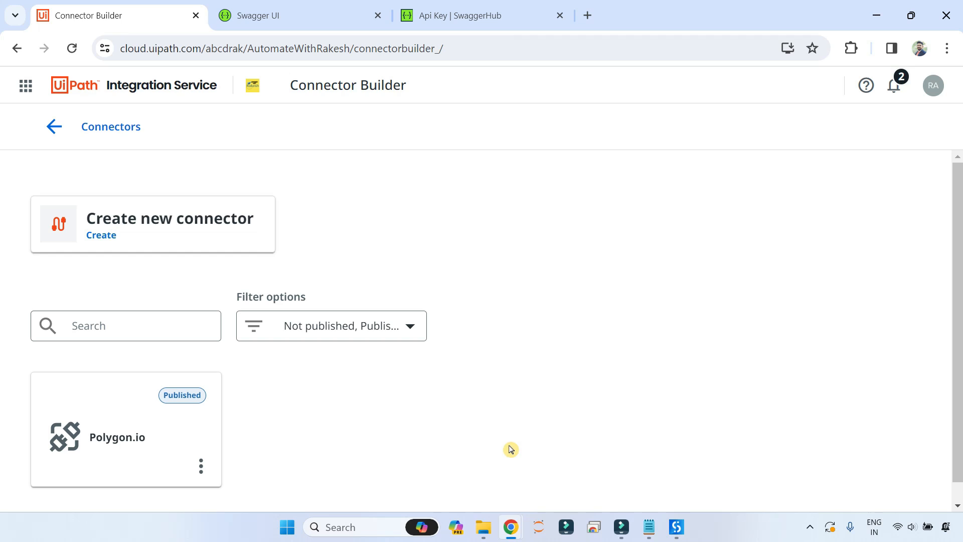
{"action": "left_click", "coordinate": [163, 230]}
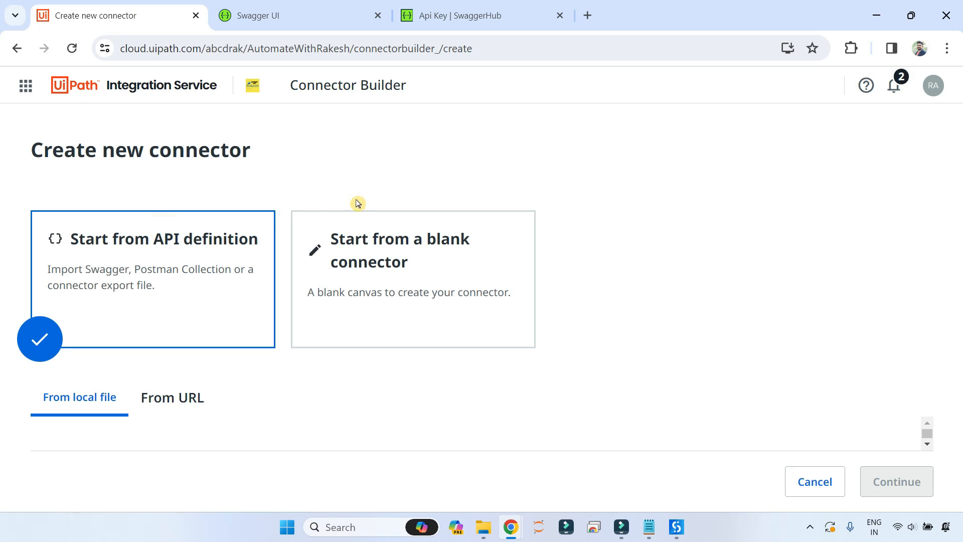
{"action": "left_click", "coordinate": [636, 232]}
- On the Swagger Petstore page, expand the GET /pet/{petId} endpoint and examine its parameters and responses
{"action": "left_click", "coordinate": [275, 12]}
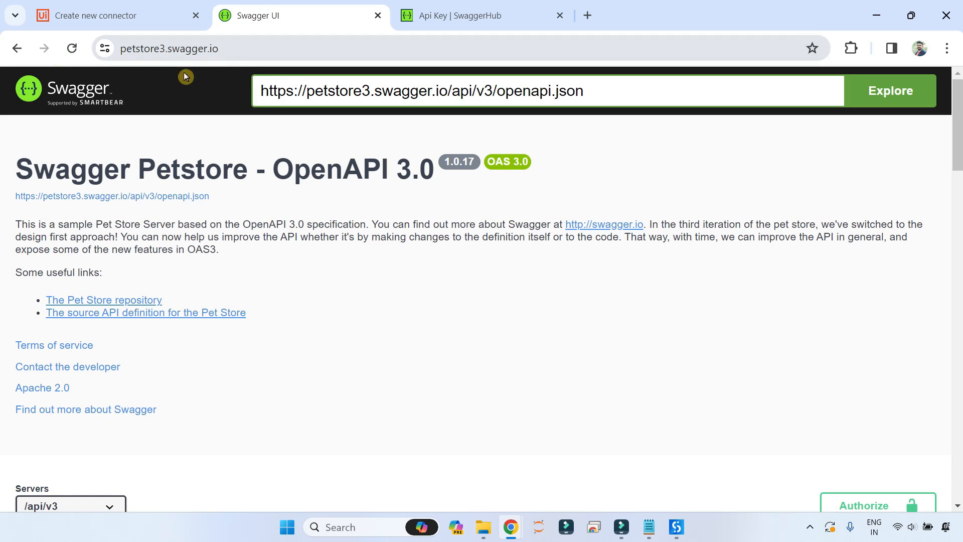
{"action": "scroll", "coordinate": [244, 290], "scroll_direction": "down", "scroll_amount": 8}
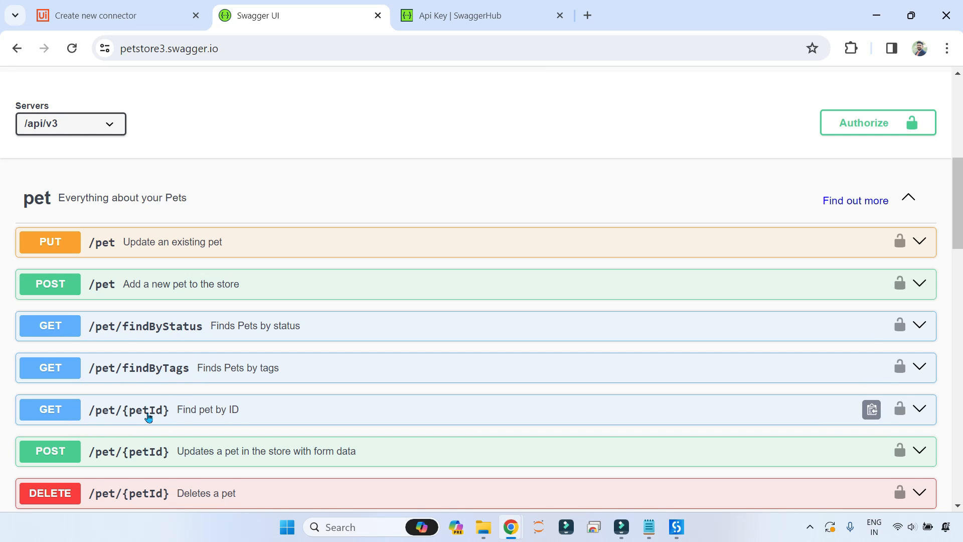
{"action": "left_click", "coordinate": [265, 419]}
{"action": "scroll", "coordinate": [190, 393], "scroll_direction": "down", "scroll_amount": 2}
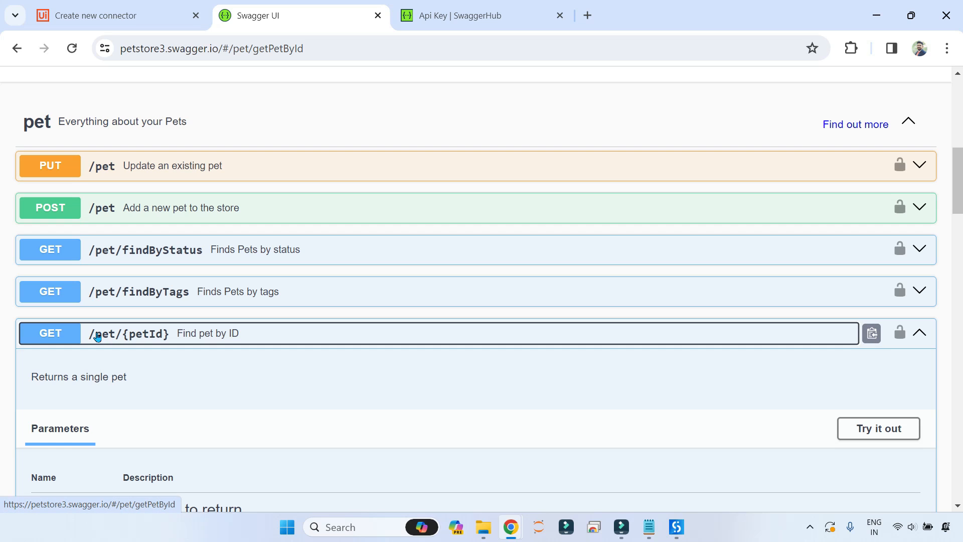
{"action": "scroll", "coordinate": [98, 336], "scroll_direction": "up", "scroll_amount": 10}
{"action": "scroll", "coordinate": [236, 389], "scroll_direction": "down", "scroll_amount": 15}
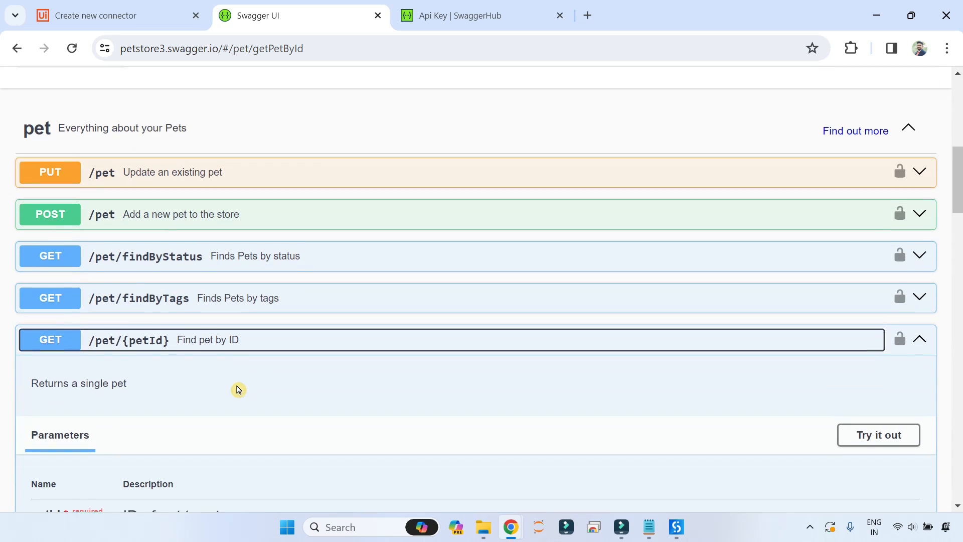
{"action": "scroll", "coordinate": [238, 389], "scroll_direction": "down", "scroll_amount": 20}
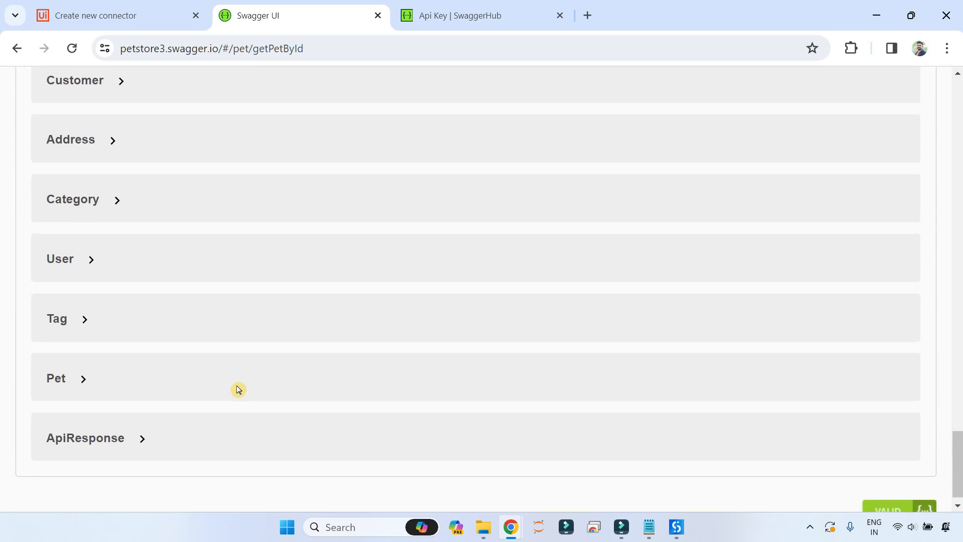
{"action": "scroll", "coordinate": [238, 389], "scroll_direction": "up", "scroll_amount": 20}
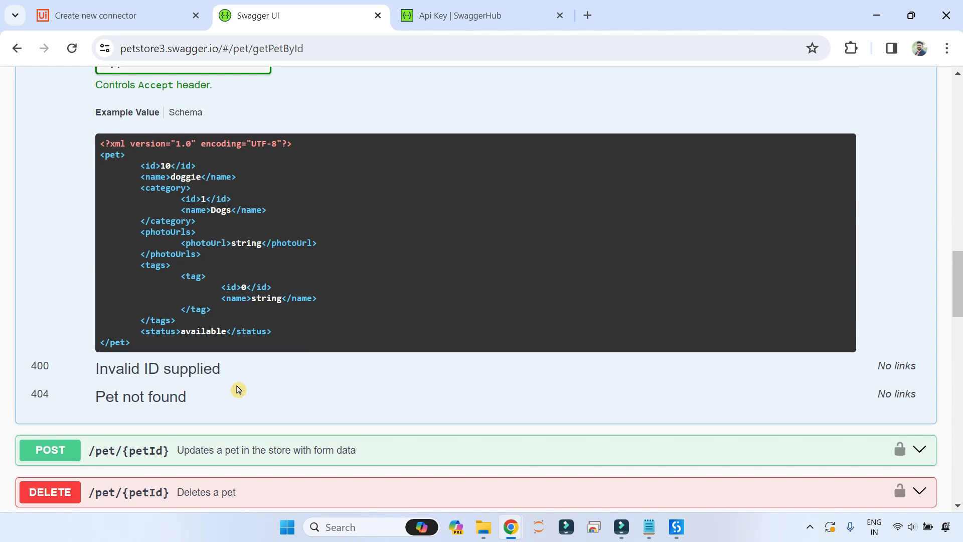
{"action": "scroll", "coordinate": [238, 389], "scroll_direction": "up", "scroll_amount": 8}
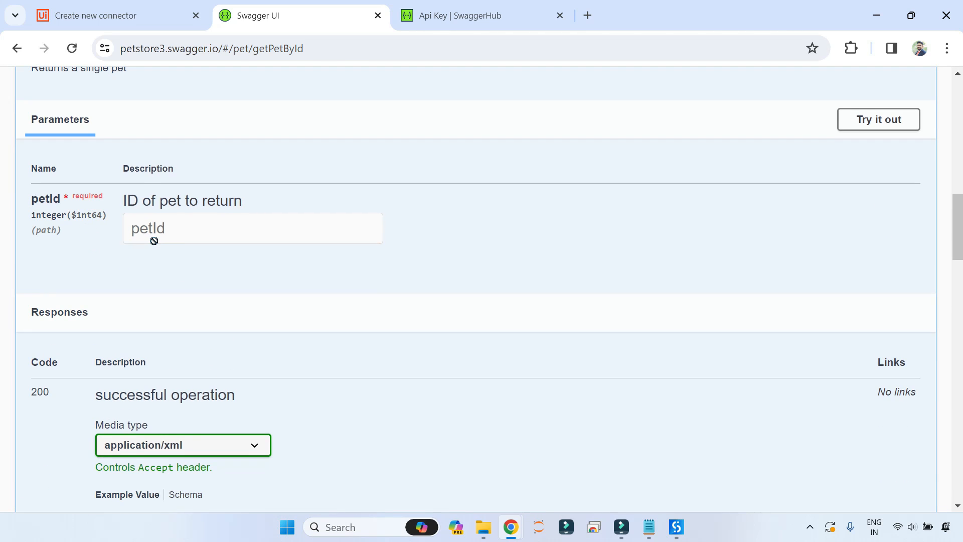
{"action": "scroll", "coordinate": [167, 241], "scroll_direction": "up", "scroll_amount": 12}
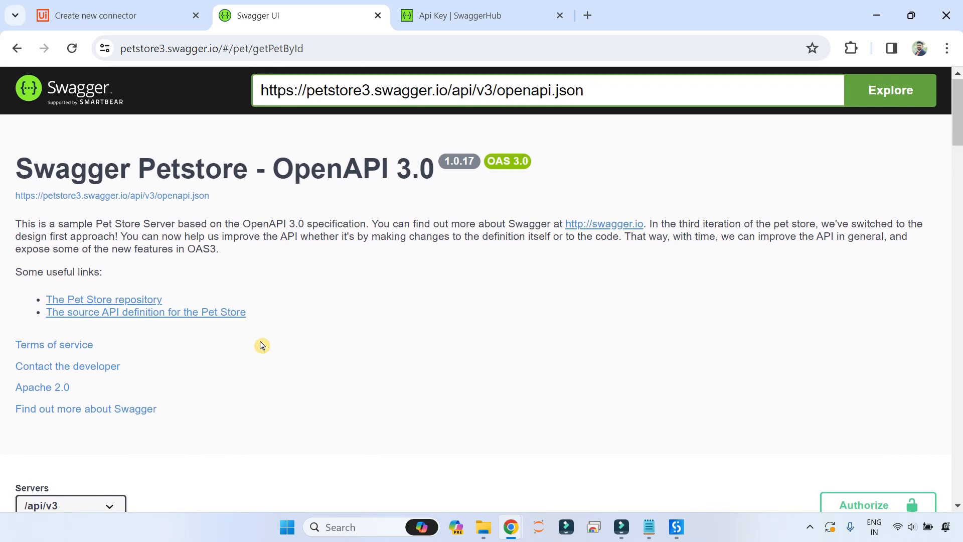
{"action": "scroll", "coordinate": [260, 344], "scroll_direction": "down", "scroll_amount": 1}
{"action": "scroll", "coordinate": [359, 340], "scroll_direction": "down", "scroll_amount": 3}
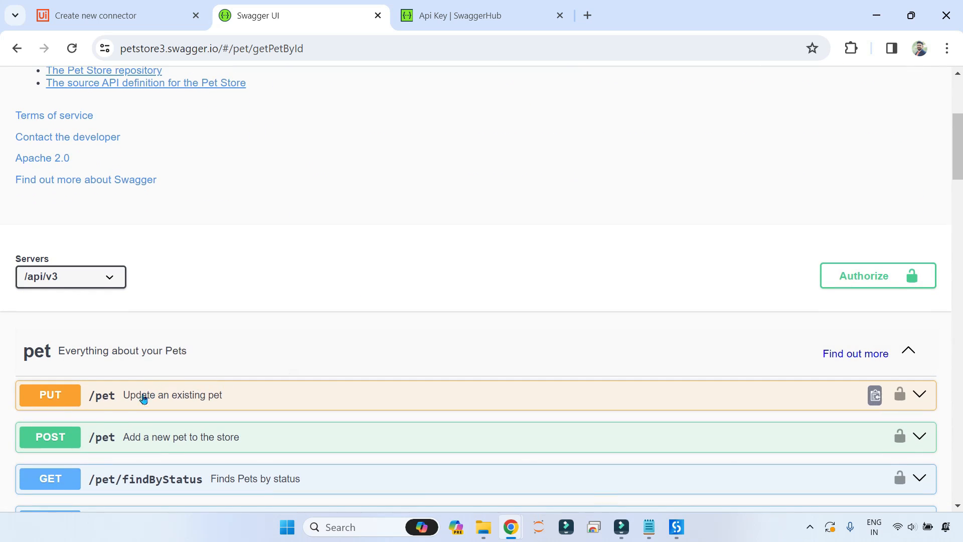
- Expand the PUT /pet endpoint and examine its request body example and responses
{"action": "left_click", "coordinate": [217, 397]}
{"action": "scroll", "coordinate": [175, 441], "scroll_direction": "down", "scroll_amount": 1}
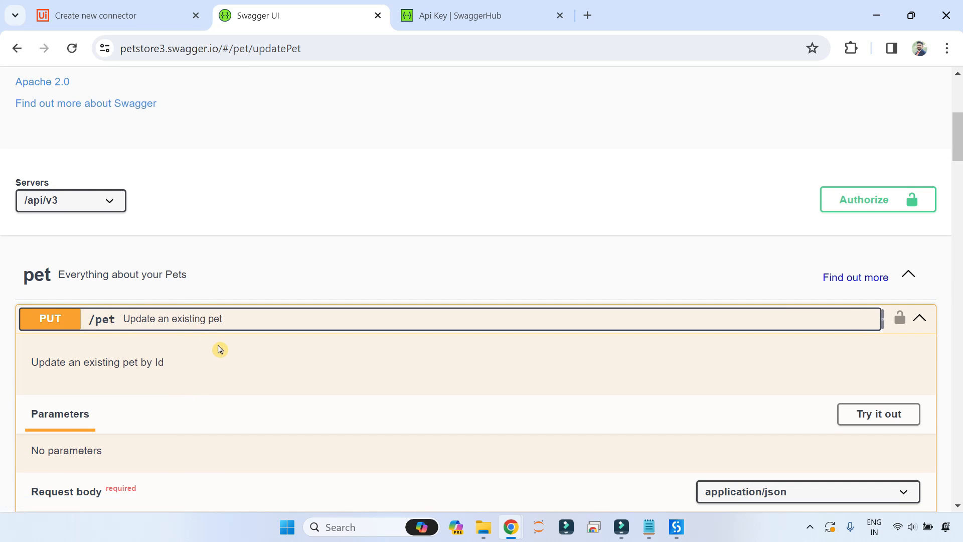
{"action": "scroll", "coordinate": [220, 350], "scroll_direction": "down", "scroll_amount": 3}
{"action": "scroll", "coordinate": [269, 383], "scroll_direction": "down", "scroll_amount": 8}
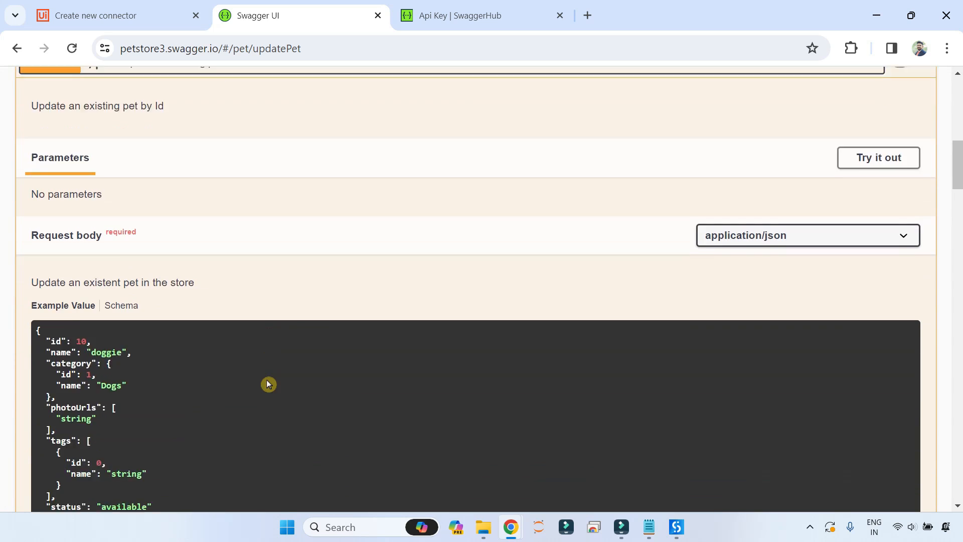
{"action": "scroll", "coordinate": [131, 401], "scroll_direction": "down", "scroll_amount": 13}
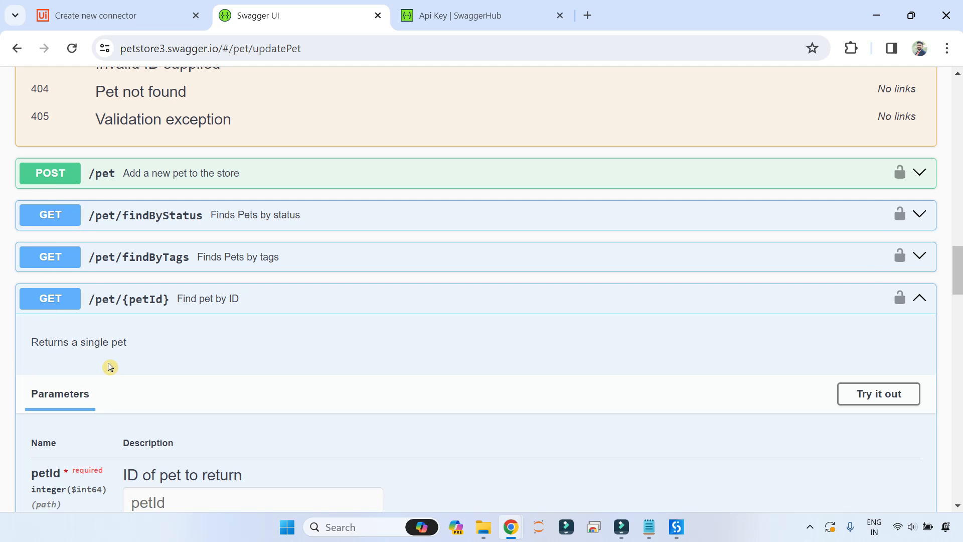
{"action": "left_click", "coordinate": [111, 15]}
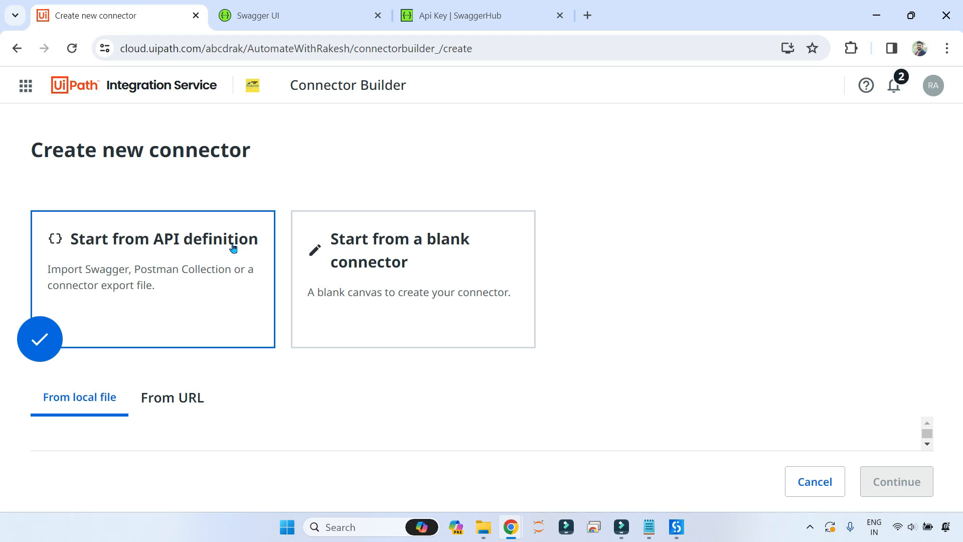
{"action": "left_click", "coordinate": [298, 22]}
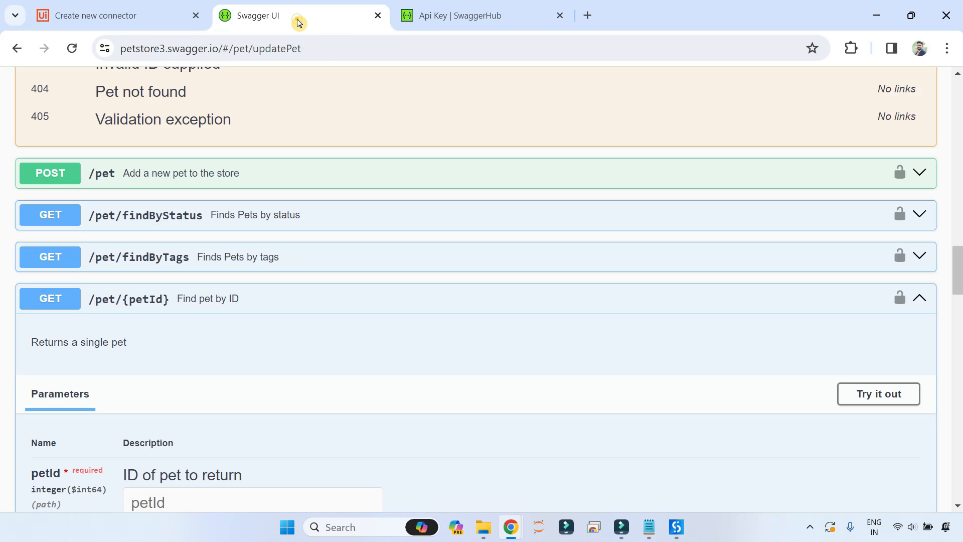
{"action": "scroll", "coordinate": [354, 171], "scroll_direction": "up", "scroll_amount": 8}
{"action": "scroll", "coordinate": [356, 172], "scroll_direction": "up", "scroll_amount": 20}
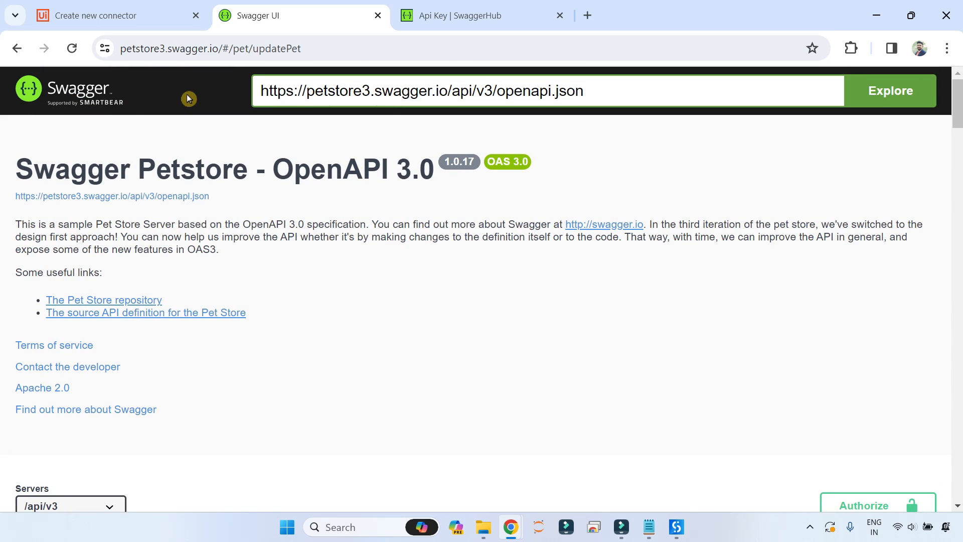
- For the new connector, choose to start from an API definition loaded from a URL
{"action": "left_click", "coordinate": [132, 16]}
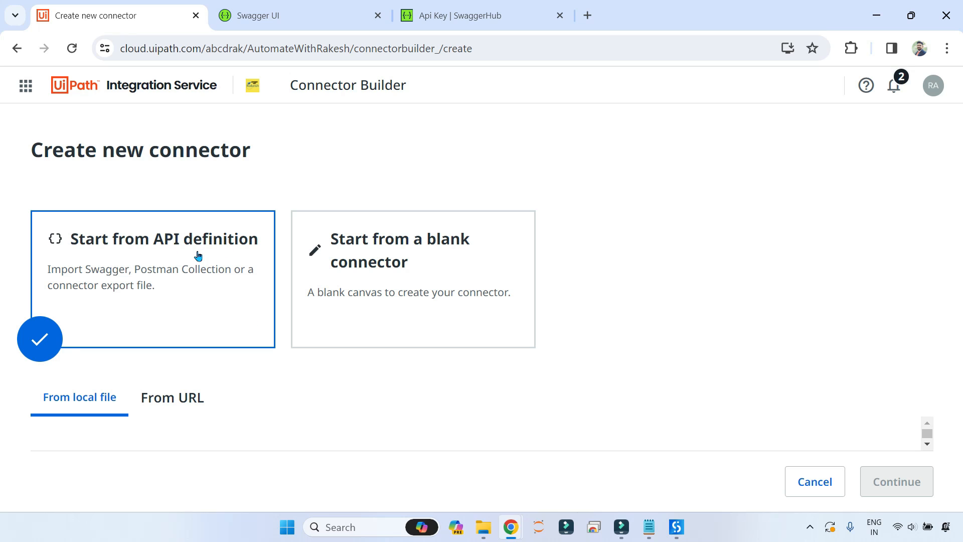
{"action": "left_click", "coordinate": [163, 265]}
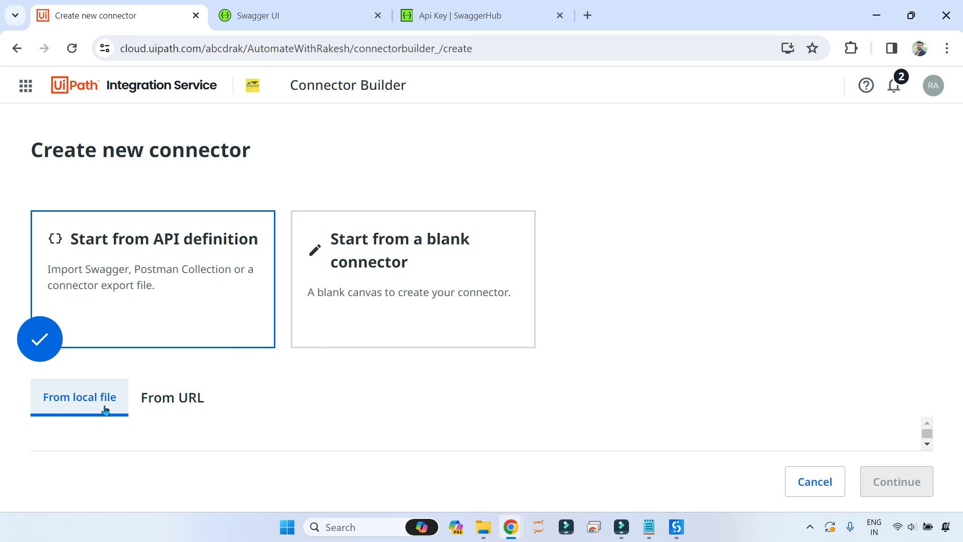
{"action": "key", "text": "ctrl+minus"}
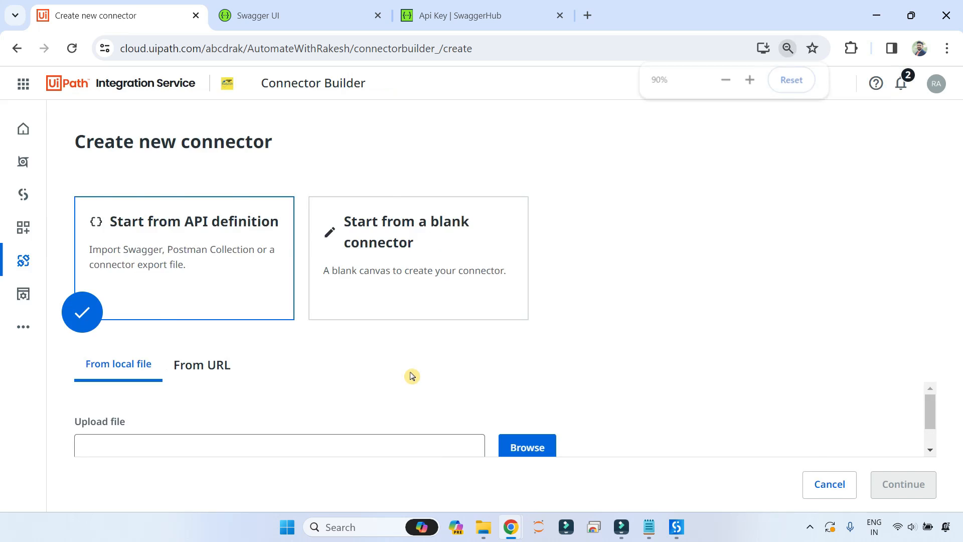
{"action": "key", "text": "ctrl+minus"}
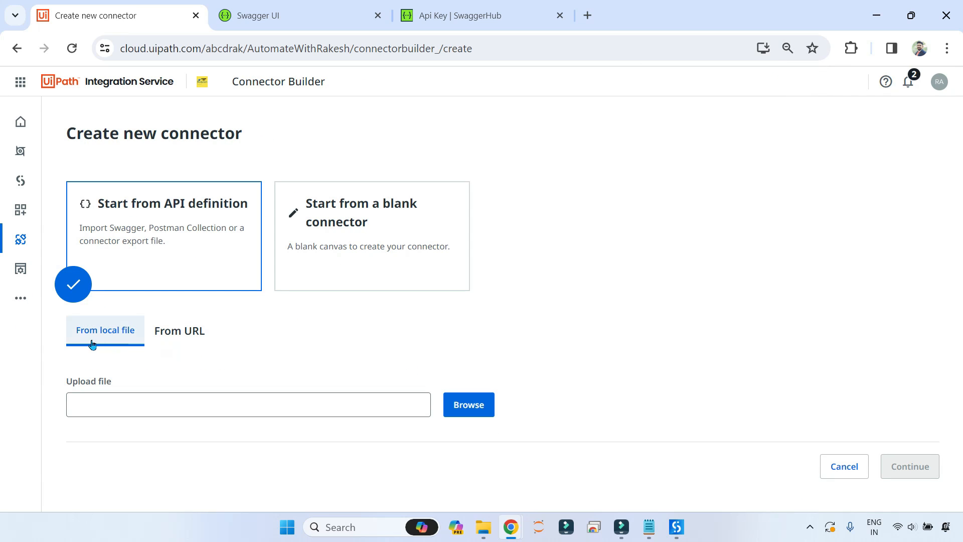
{"action": "left_click", "coordinate": [184, 342]}
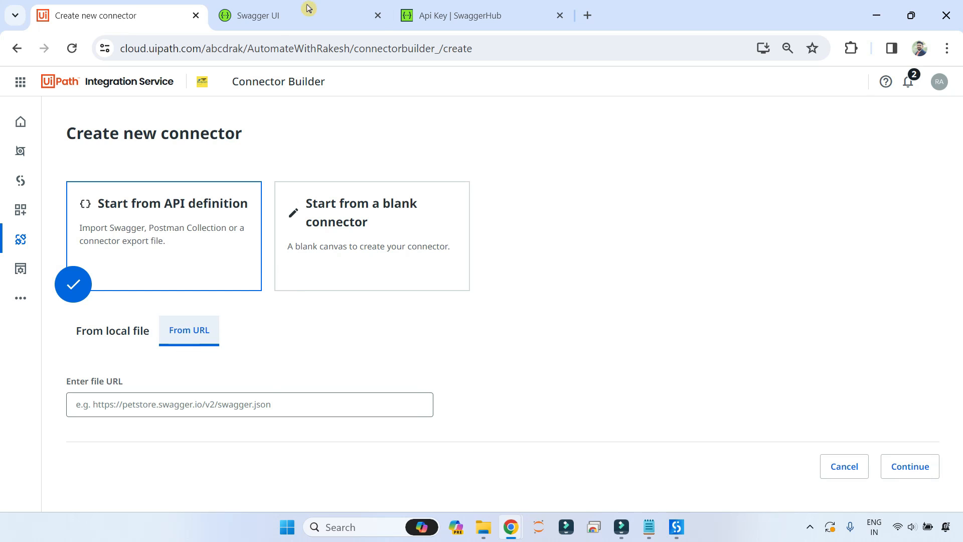
{"action": "left_click", "coordinate": [286, 14]}
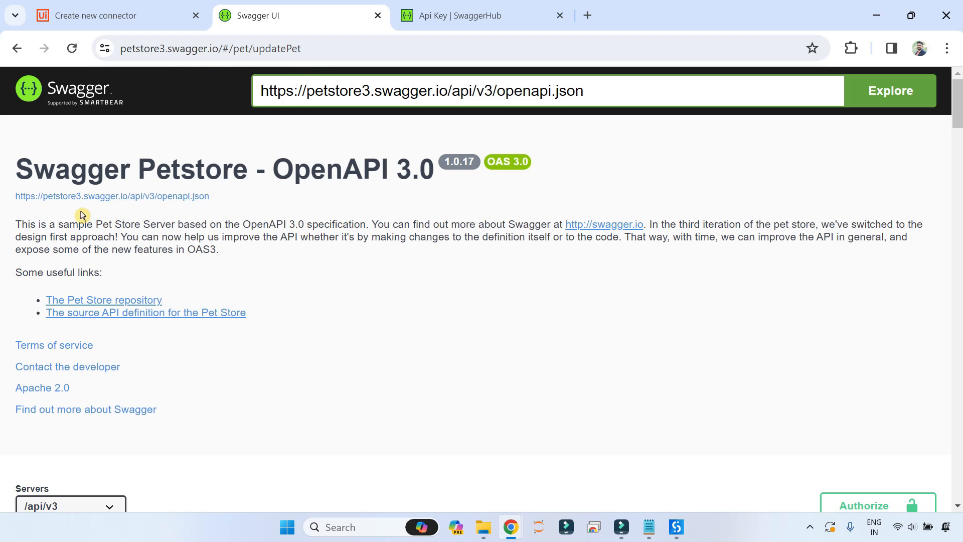
{"action": "left_click_drag", "start_coordinate": [222, 203], "coordinate": [13, 205]}
{"action": "key", "text": "ctrl+c"}
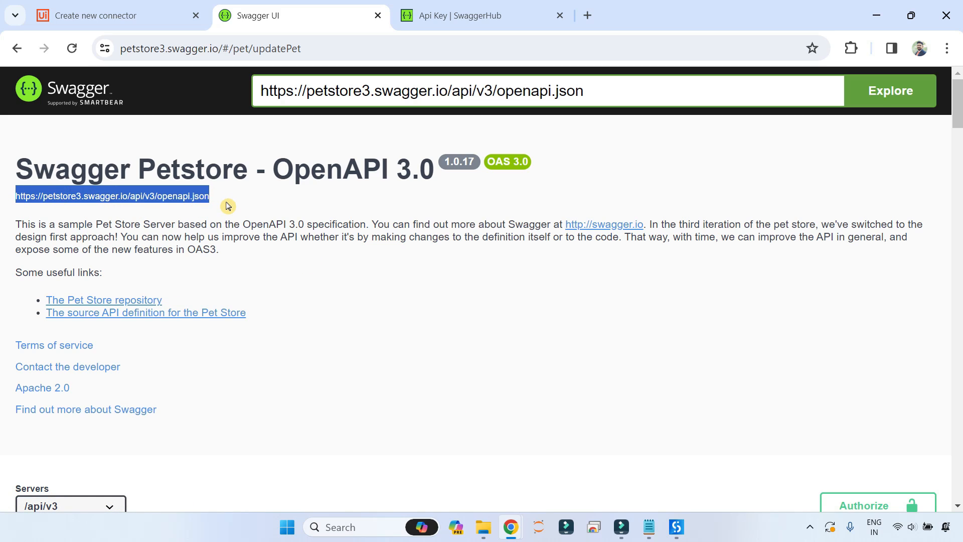
{"action": "left_click", "coordinate": [587, 15]}
{"action": "left_click", "coordinate": [502, 46]}
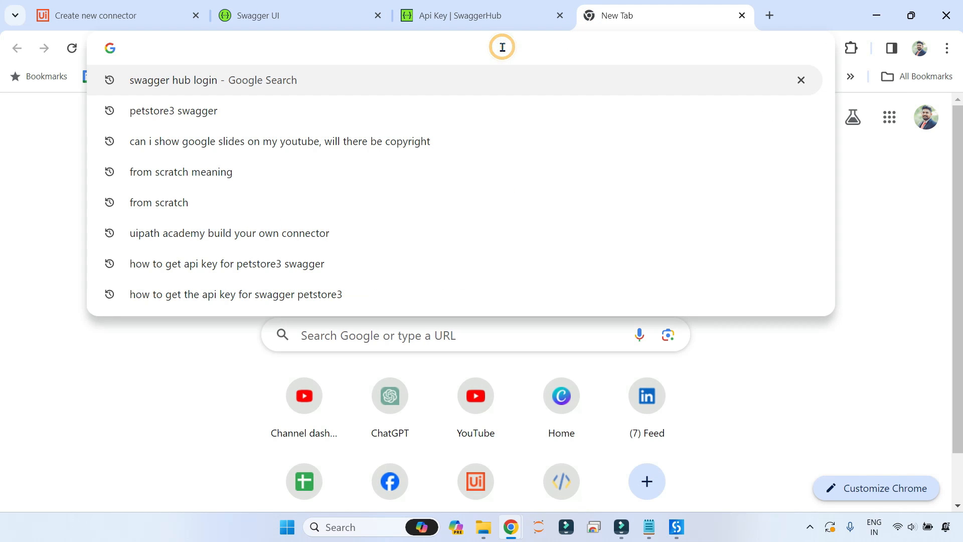
{"action": "key", "text": "ctrl+v"}
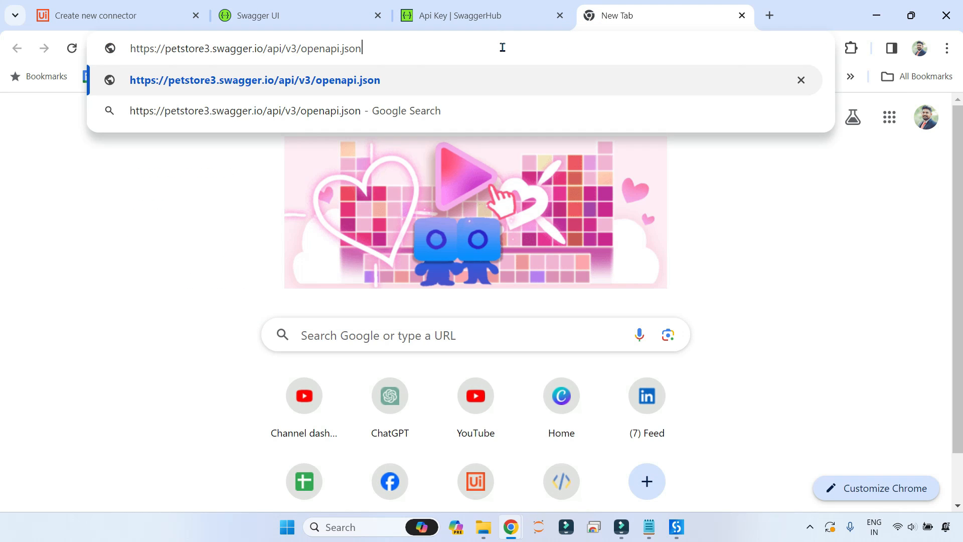
{"action": "key", "text": "Return"}
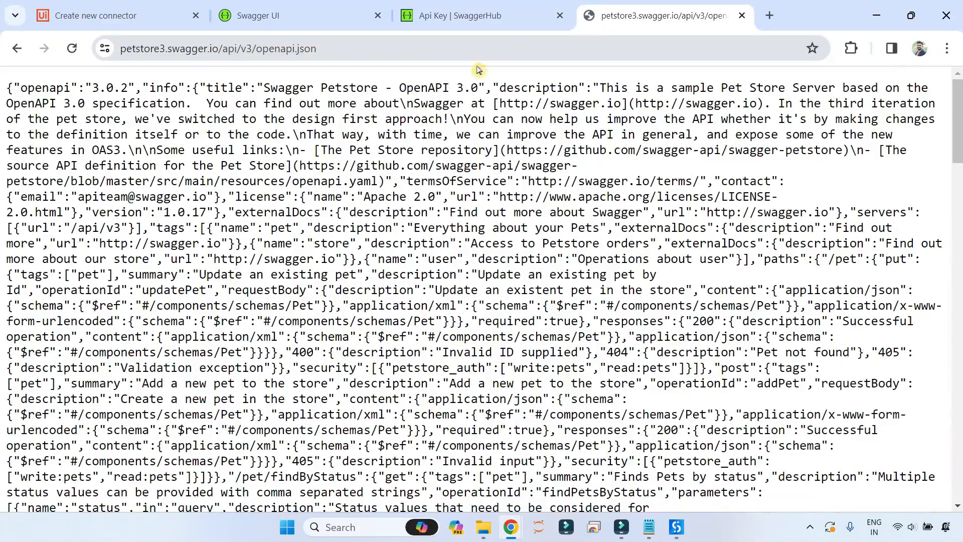
- Examine the raw openapi.json definition and compare it with the PUT /pet documentation on the Swagger Petstore page
{"action": "scroll", "coordinate": [223, 228], "scroll_direction": "down", "scroll_amount": 20}
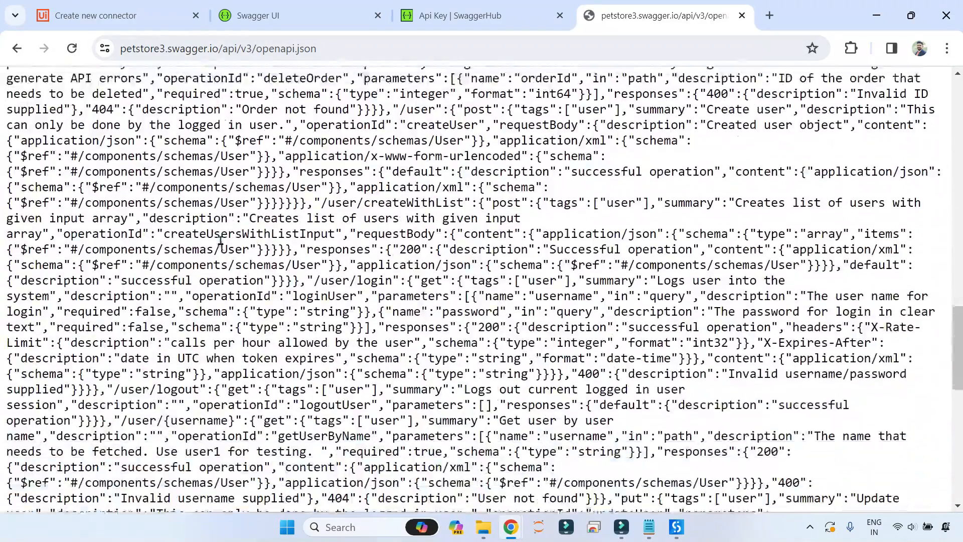
{"action": "scroll", "coordinate": [220, 244], "scroll_direction": "up", "scroll_amount": 15}
{"action": "left_click", "coordinate": [258, 16]}
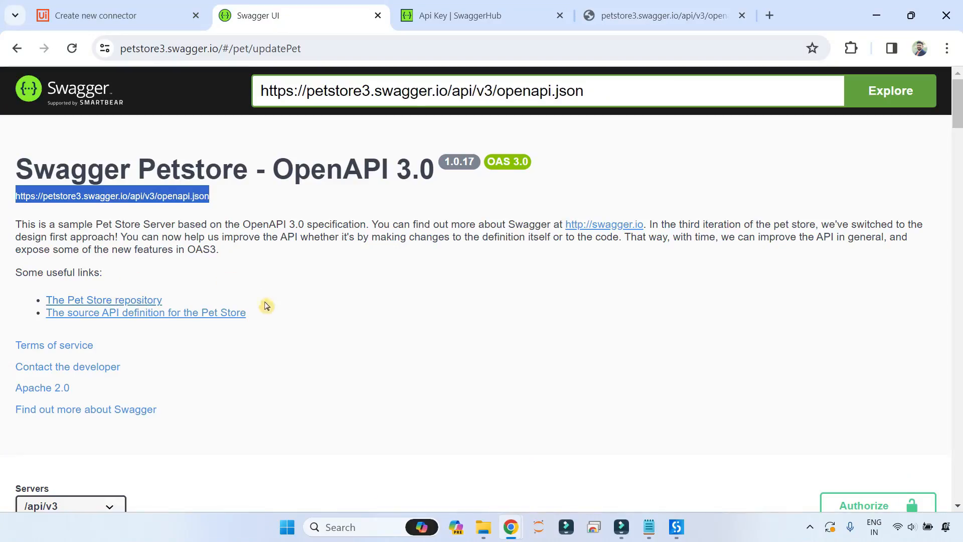
{"action": "scroll", "coordinate": [281, 380], "scroll_direction": "down", "scroll_amount": 14}
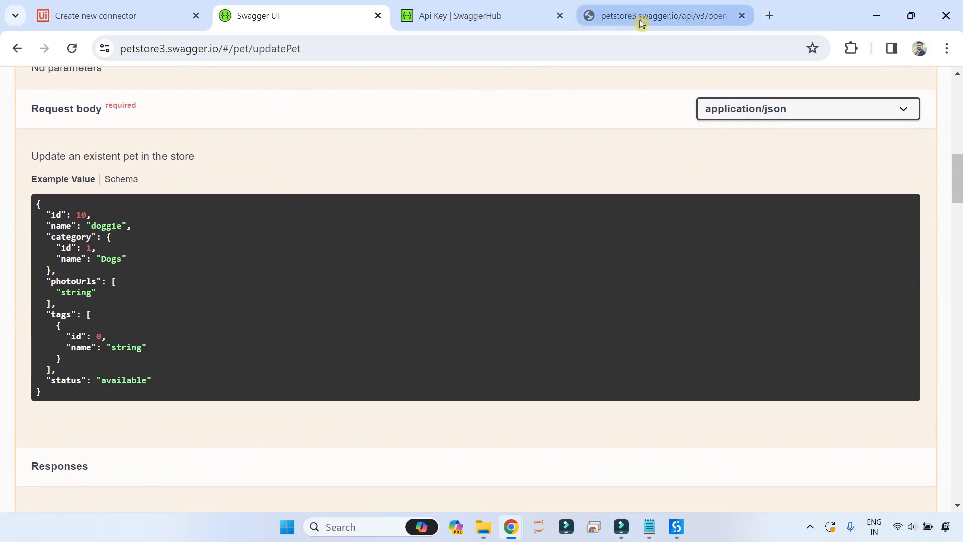
{"action": "left_click", "coordinate": [641, 20]}
{"action": "scroll", "coordinate": [413, 260], "scroll_direction": "down", "scroll_amount": 5}
{"action": "scroll", "coordinate": [413, 259], "scroll_direction": "up", "scroll_amount": 15}
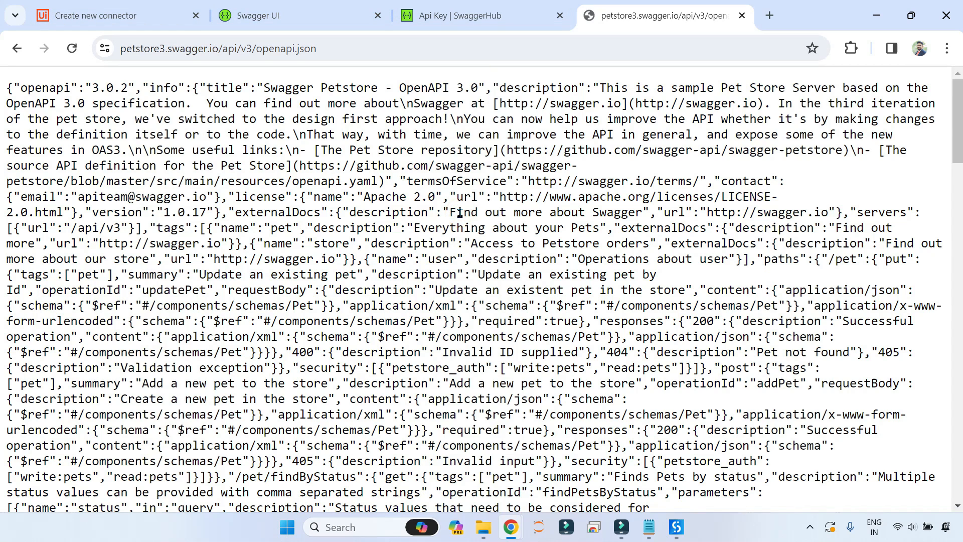
- Copy the entire openapi.json content into a new, empty Notepad document
{"action": "key", "text": "ctrl+a"}
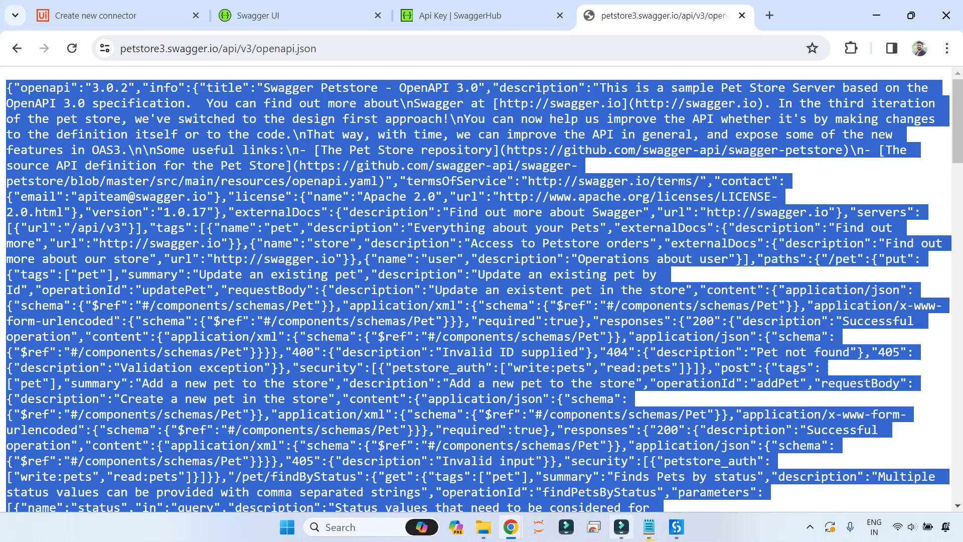
{"action": "left_click", "coordinate": [648, 526]}
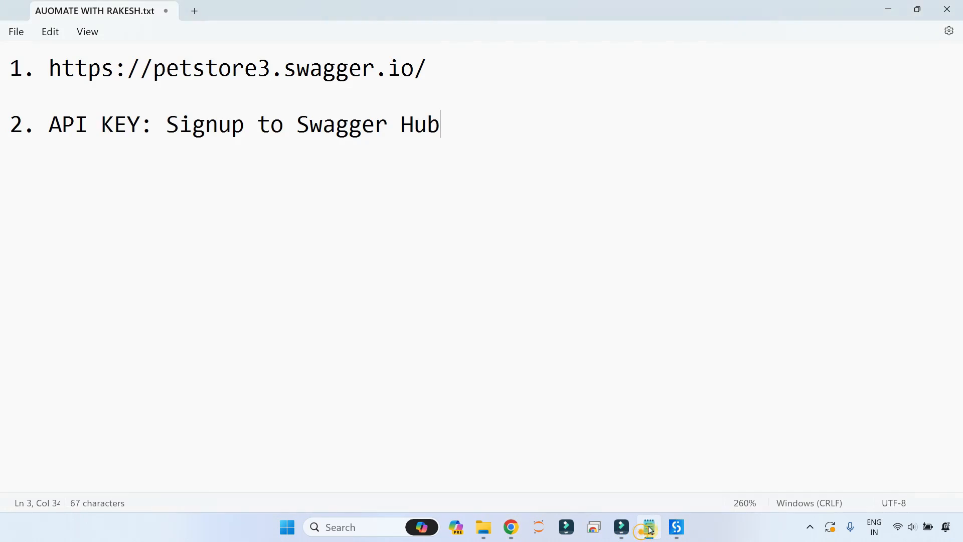
{"action": "left_click", "coordinate": [194, 11]}
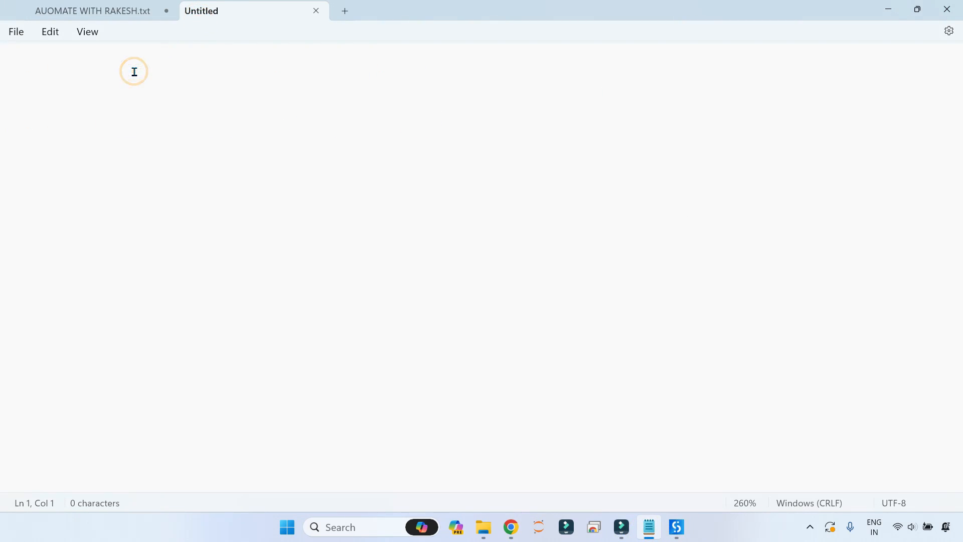
{"action": "key", "text": "ctrl+v"}
{"action": "scroll", "coordinate": [232, 131], "scroll_direction": "up", "scroll_amount": 10}
{"action": "scroll", "coordinate": [232, 131], "scroll_direction": "up", "scroll_amount": 15}
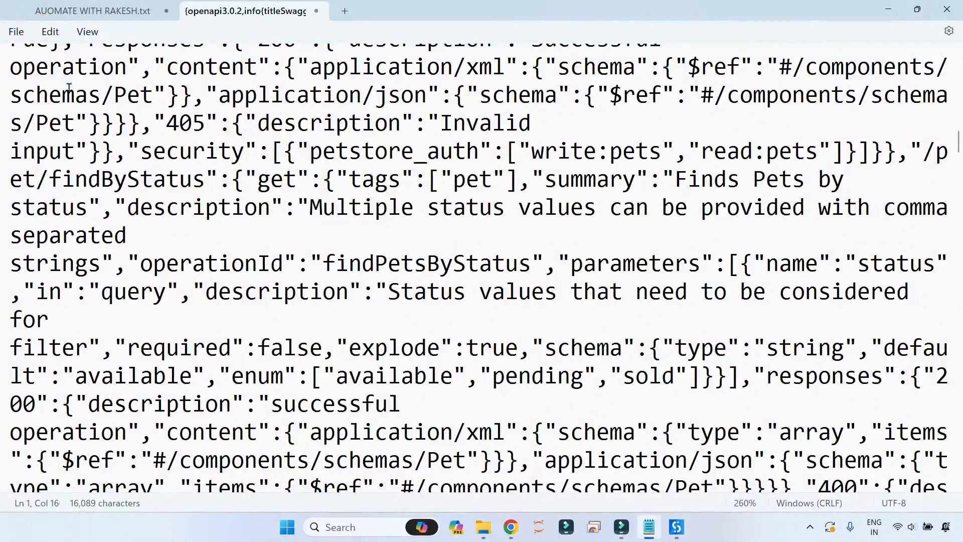
{"action": "scroll", "coordinate": [91, 92], "scroll_direction": "up", "scroll_amount": 10}
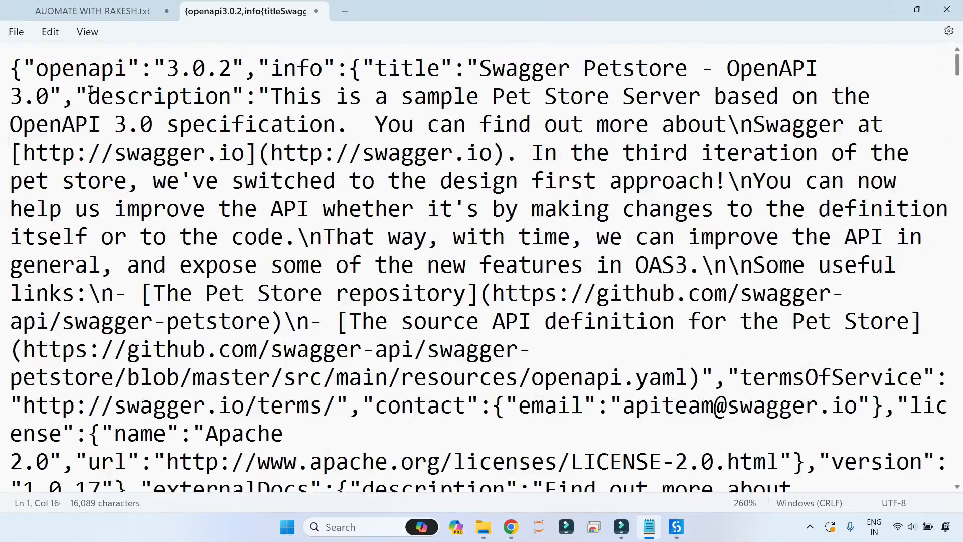
- Save the pasted definition in Downloads under its suggested name with a .json extension, as {openapi3.0.2,info{titleSwagger Pet.json
{"action": "left_click", "coordinate": [16, 32]}
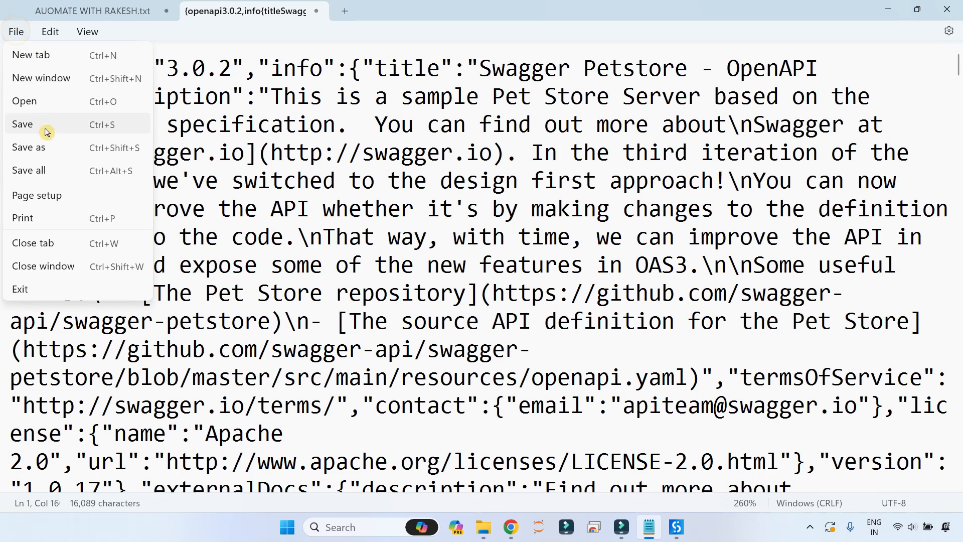
{"action": "left_click", "coordinate": [46, 156]}
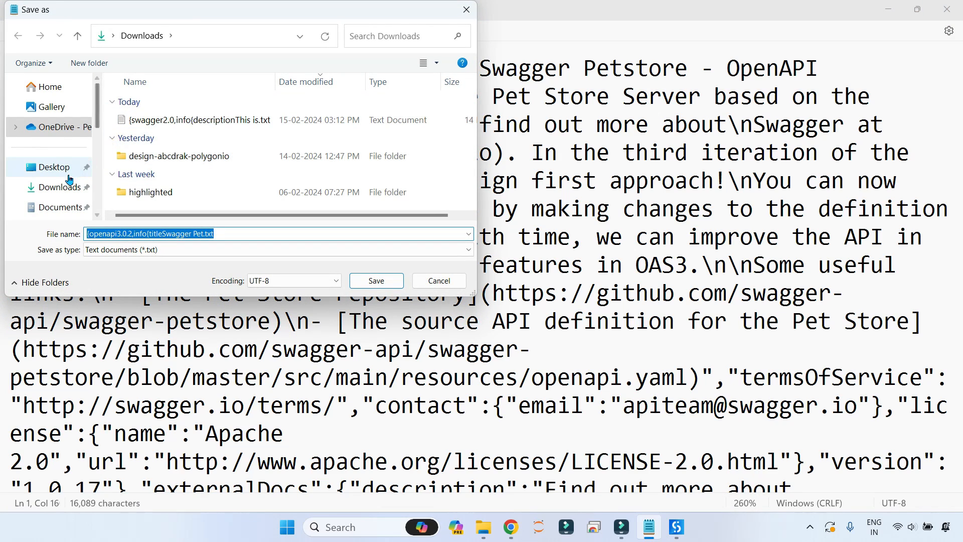
{"action": "left_click", "coordinate": [59, 187]}
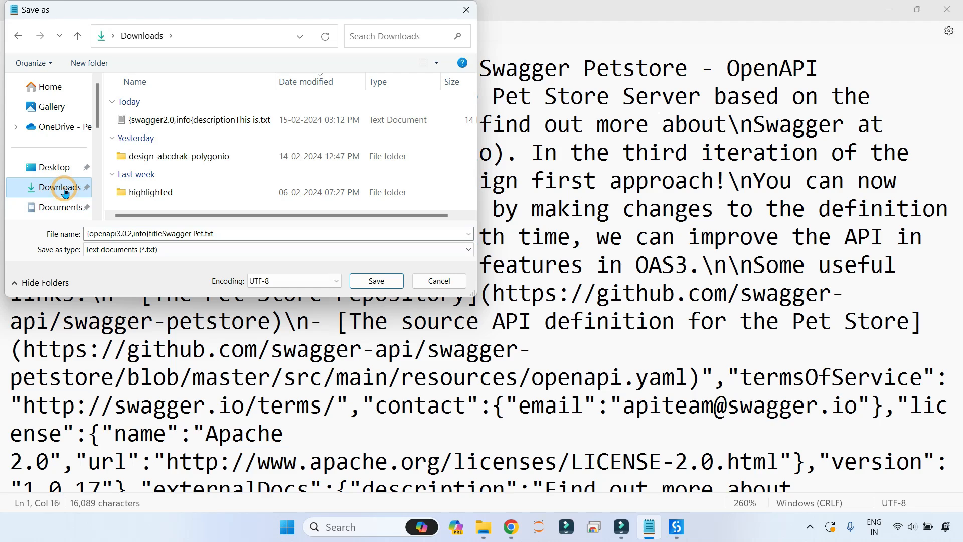
{"action": "left_click", "coordinate": [239, 234]}
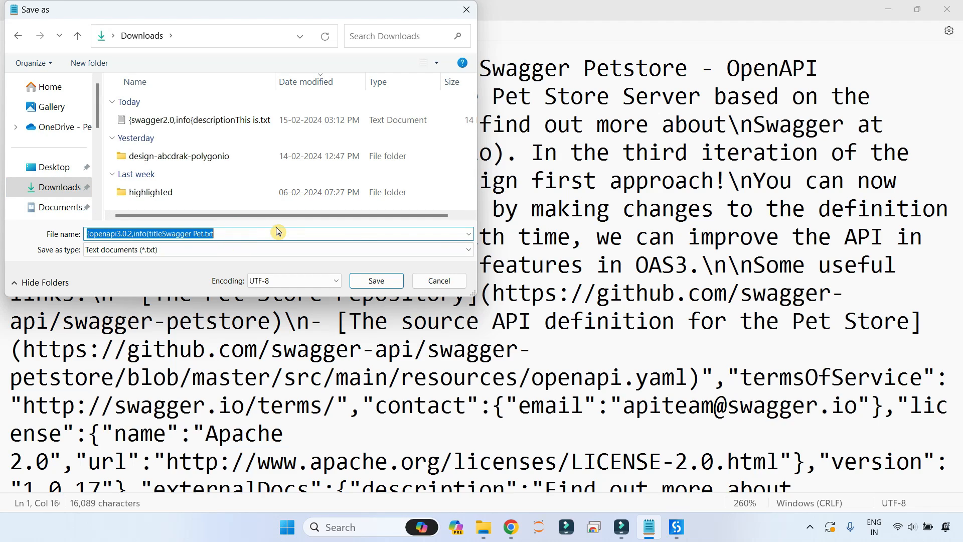
{"action": "left_click", "coordinate": [250, 235]}
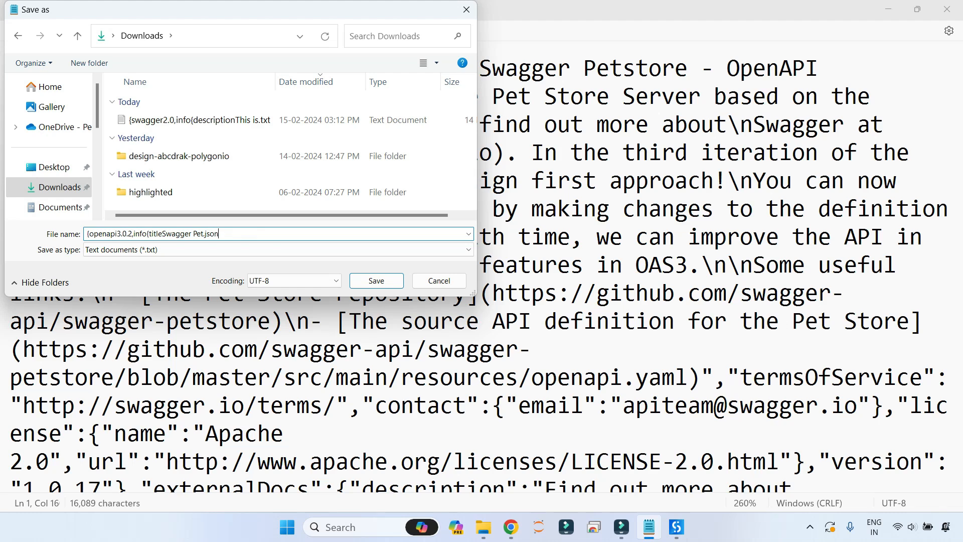
{"action": "left_click", "coordinate": [376, 280]}
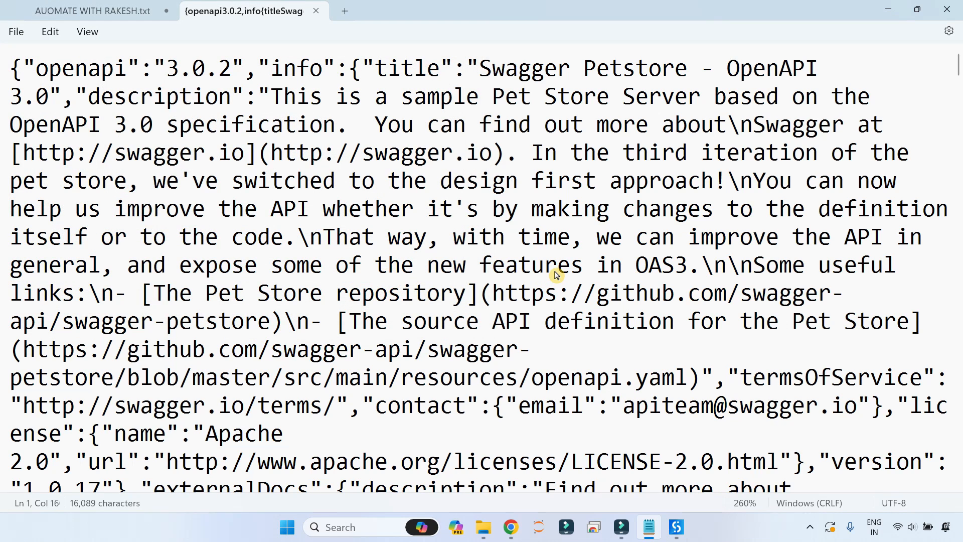
- In UiPath Connector Builder, import the API definition from the local file {openapi3.0.2,info{titleSwagger Pet.json
{"action": "mouse_move", "coordinate": [511, 526]}
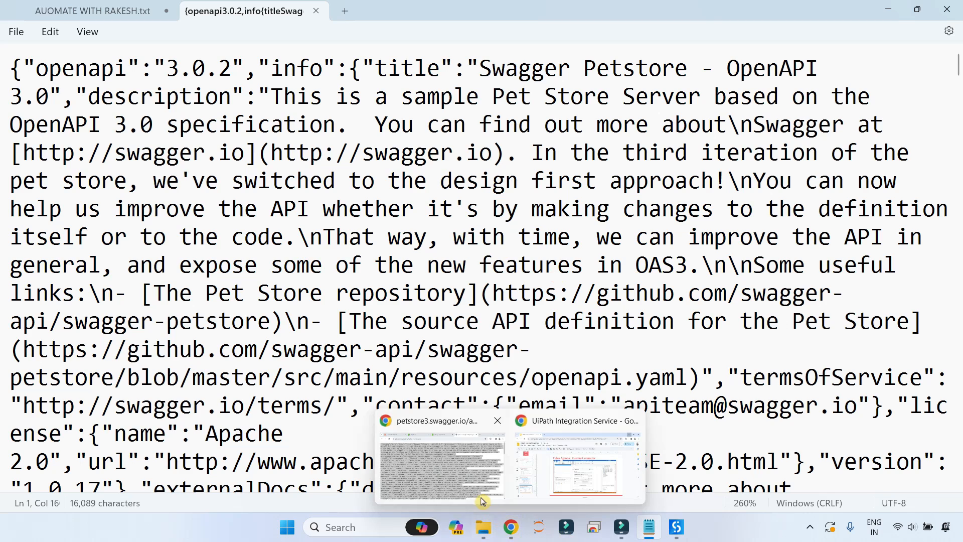
{"action": "left_click", "coordinate": [461, 488]}
{"action": "left_click", "coordinate": [71, 11]}
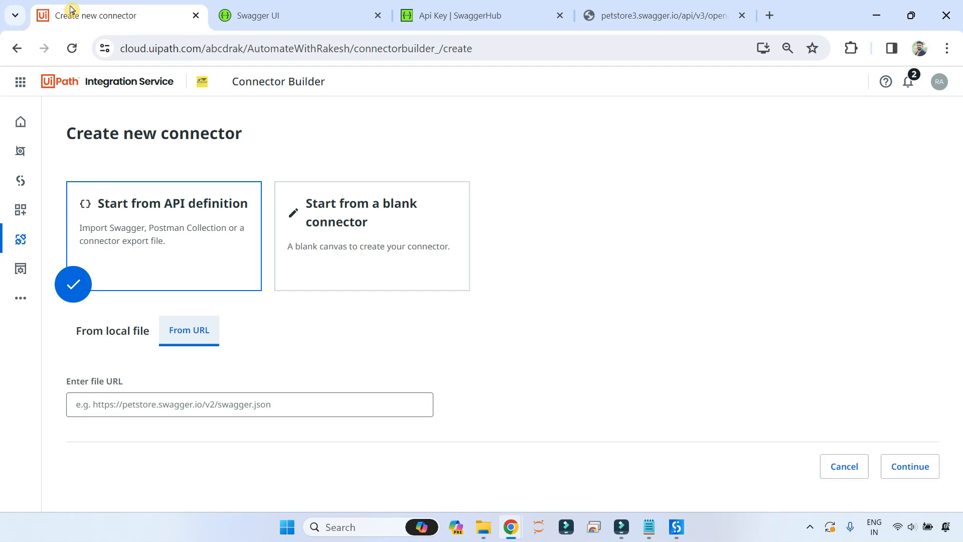
{"action": "left_click", "coordinate": [102, 335]}
{"action": "left_click", "coordinate": [445, 410]}
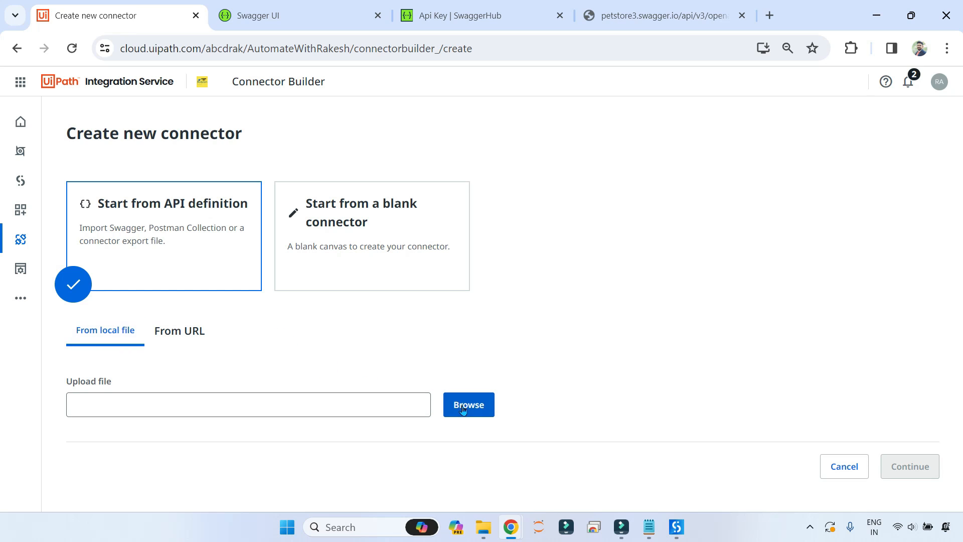
{"action": "left_click", "coordinate": [184, 123]}
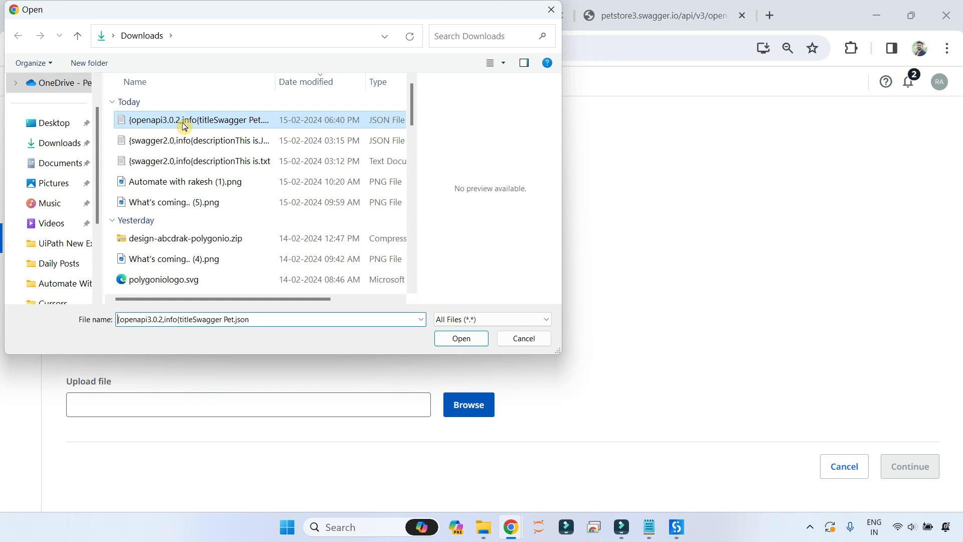
{"action": "left_click", "coordinate": [464, 344]}
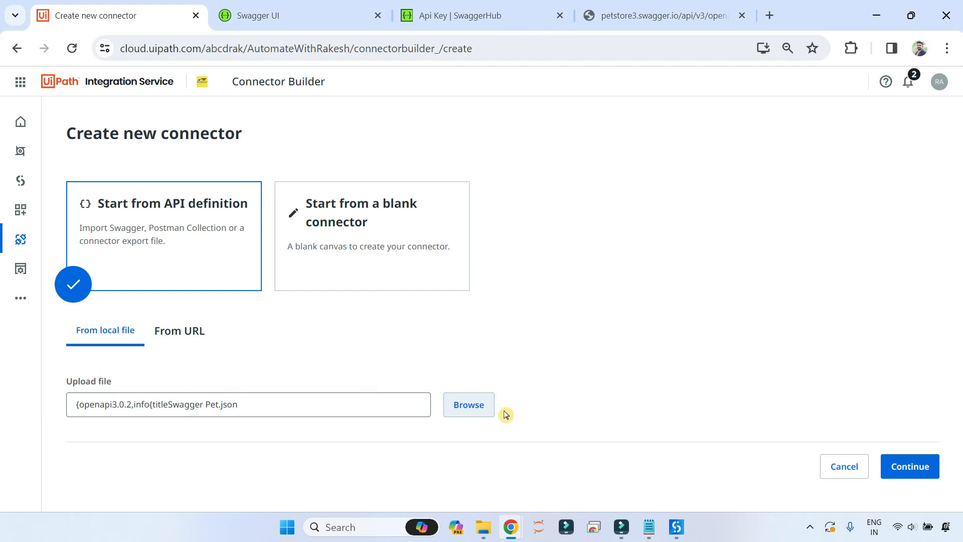
{"action": "left_click", "coordinate": [920, 468]}
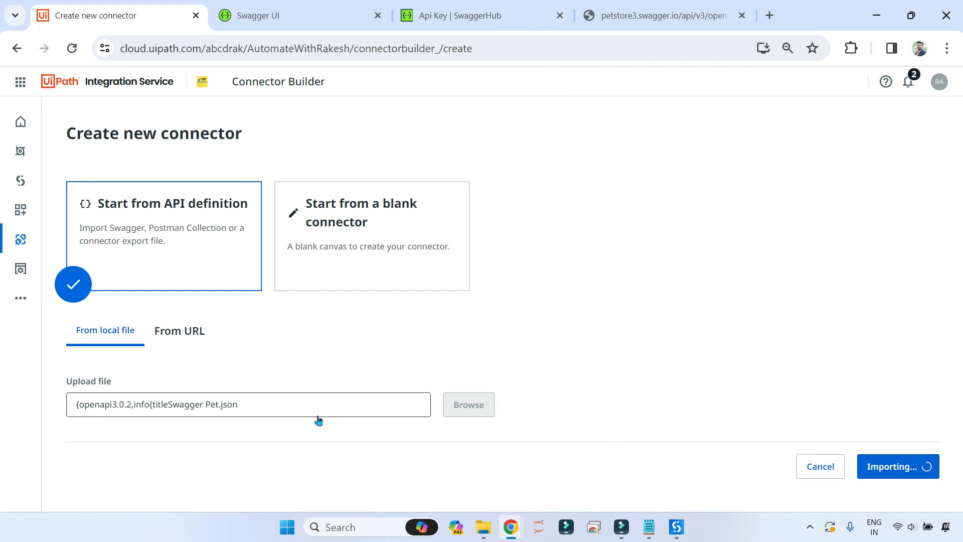
- Look again at the openapi.json page and its saved copy in Notepad
{"action": "left_click", "coordinate": [667, 15]}
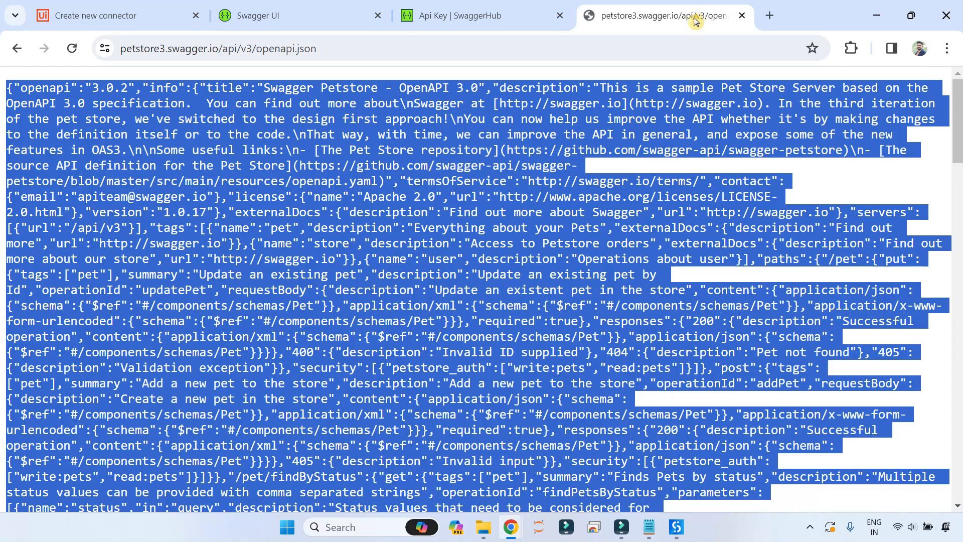
{"action": "mouse_move", "coordinate": [644, 538]}
{"action": "left_click", "coordinate": [660, 472]}
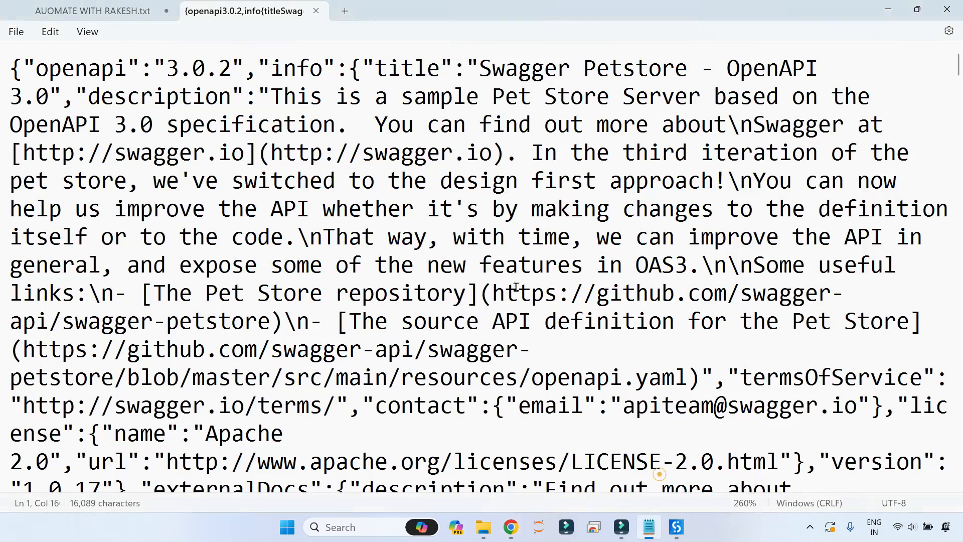
{"action": "mouse_move", "coordinate": [509, 530]}
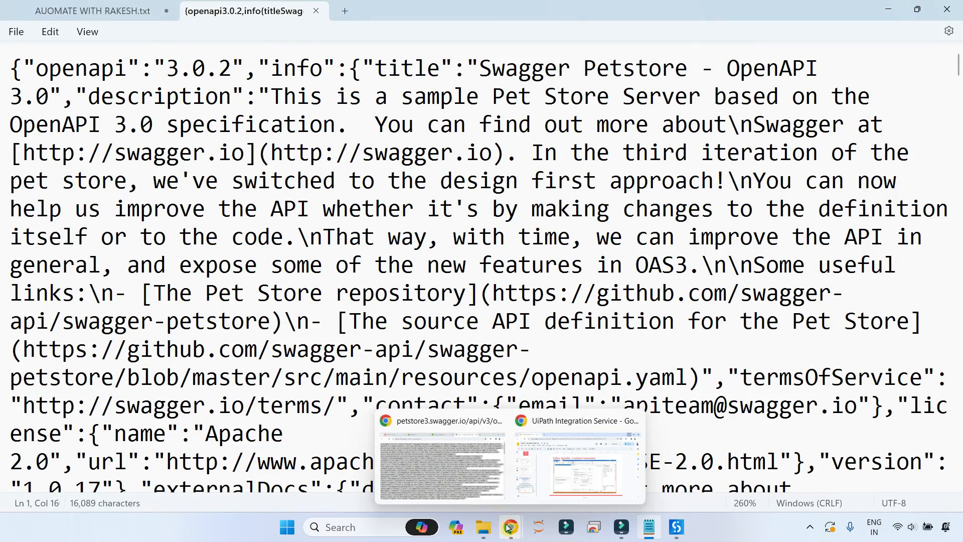
{"action": "left_click", "coordinate": [447, 478]}
- Examine the import's connector name, description and resources, comparing them with the Swagger Petstore page, and collapse the Pet resource
{"action": "left_click", "coordinate": [77, 10]}
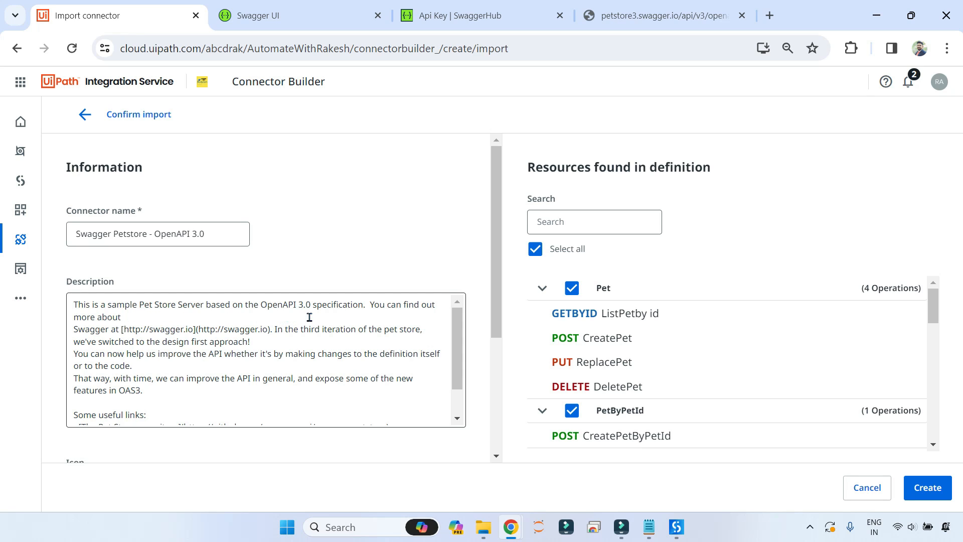
{"action": "left_click", "coordinate": [351, 15]}
{"action": "key", "text": "Home"}
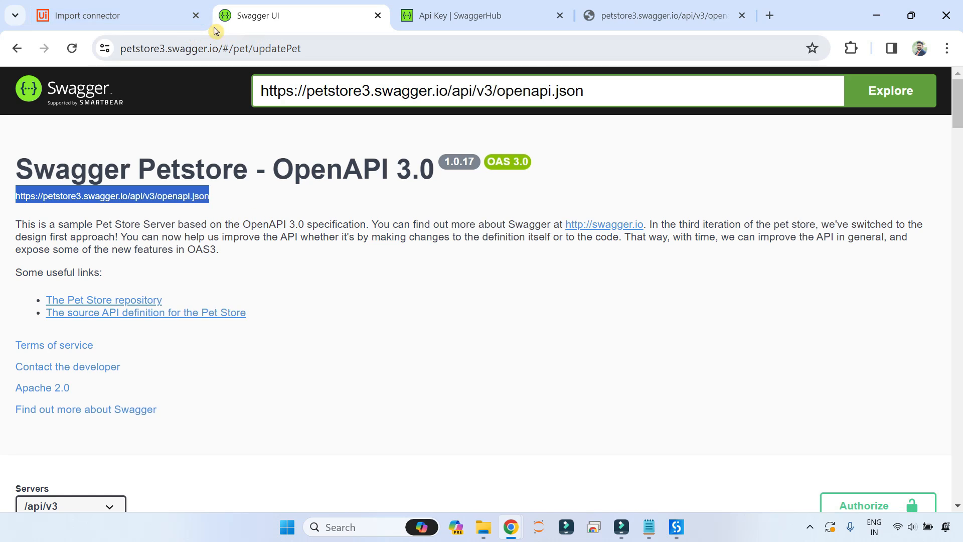
{"action": "left_click", "coordinate": [128, 17]}
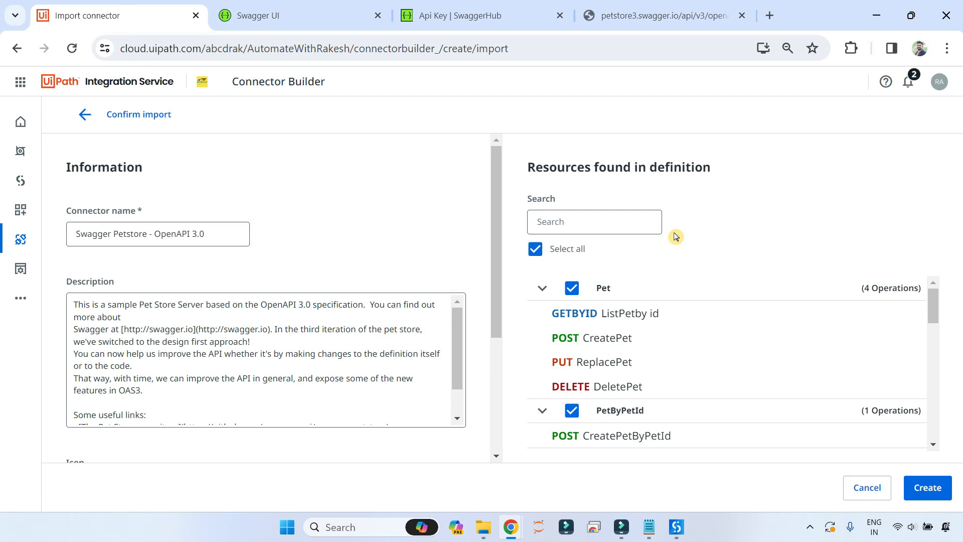
{"action": "scroll", "coordinate": [622, 326], "scroll_direction": "down", "scroll_amount": 3}
{"action": "scroll", "coordinate": [552, 311], "scroll_direction": "up", "scroll_amount": 3}
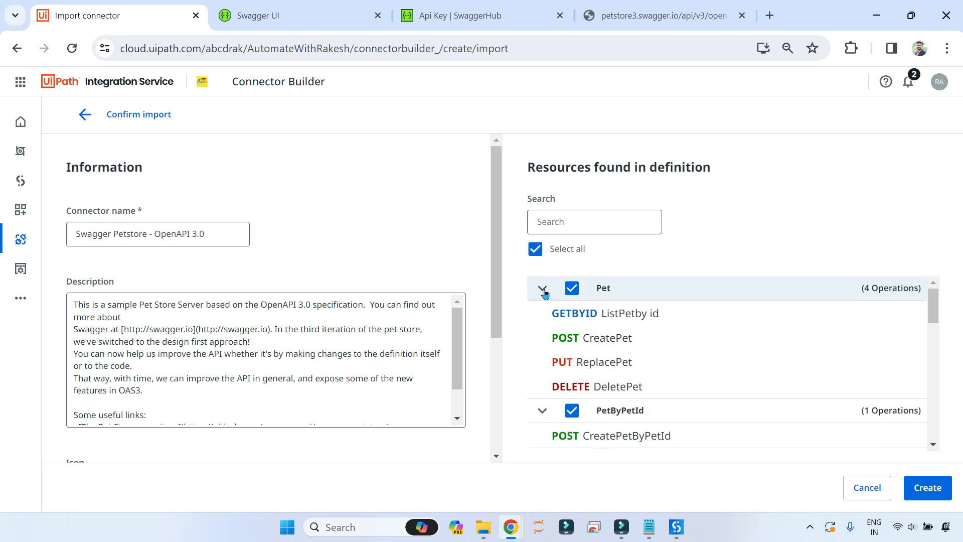
{"action": "left_click", "coordinate": [542, 288]}
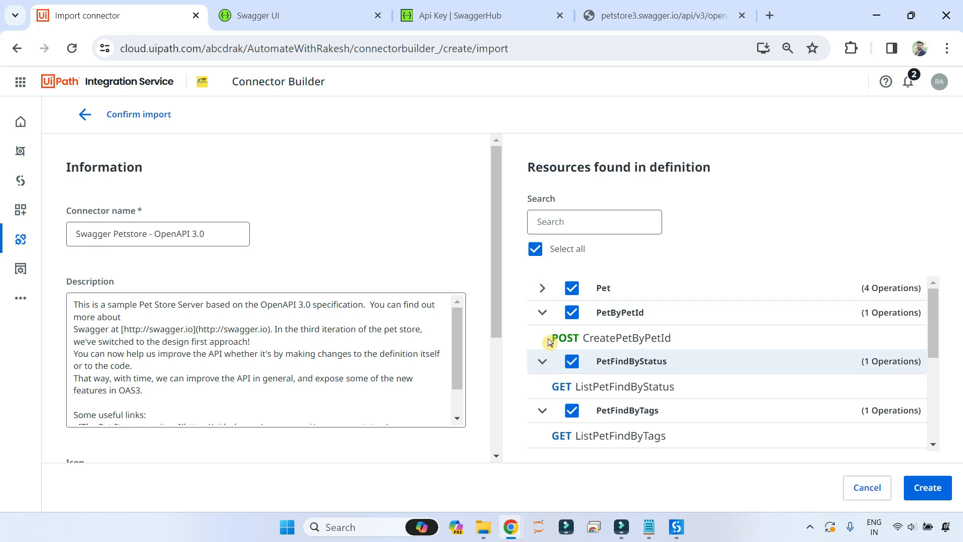
- On the Swagger Petstore page, collapse the pet section and examine the store and user endpoints
{"action": "left_click", "coordinate": [258, 15]}
{"action": "scroll", "coordinate": [135, 397], "scroll_direction": "down", "scroll_amount": 6}
{"action": "scroll", "coordinate": [128, 326], "scroll_direction": "up", "scroll_amount": 1}
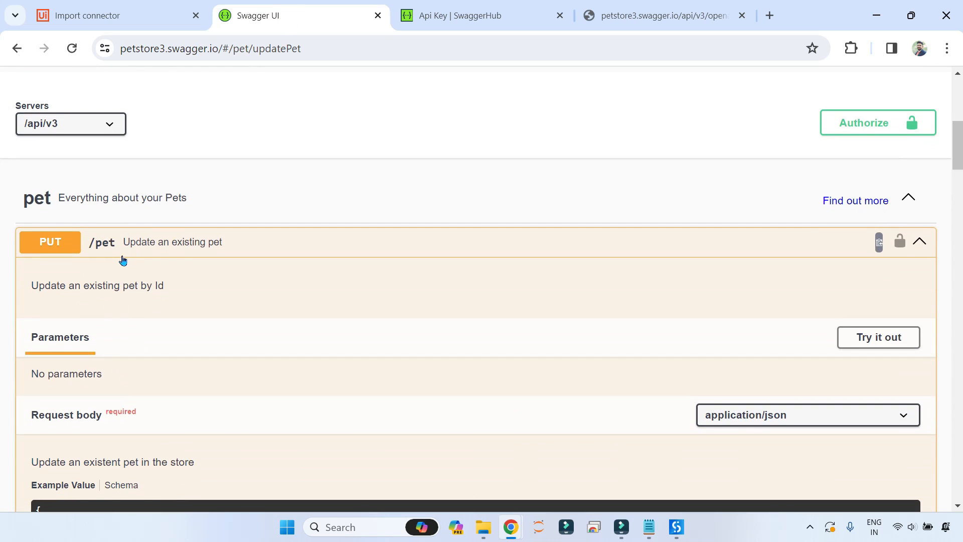
{"action": "left_click", "coordinate": [907, 198]}
{"action": "scroll", "coordinate": [37, 343], "scroll_direction": "down", "scroll_amount": 1}
{"action": "scroll", "coordinate": [38, 343], "scroll_direction": "down", "scroll_amount": 4}
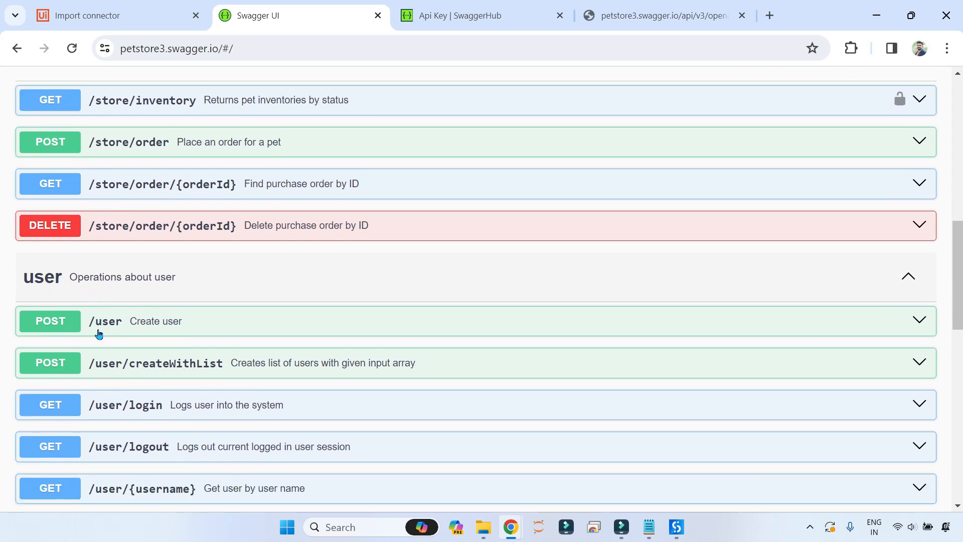
{"action": "scroll", "coordinate": [97, 338], "scroll_direction": "up", "scroll_amount": 4}
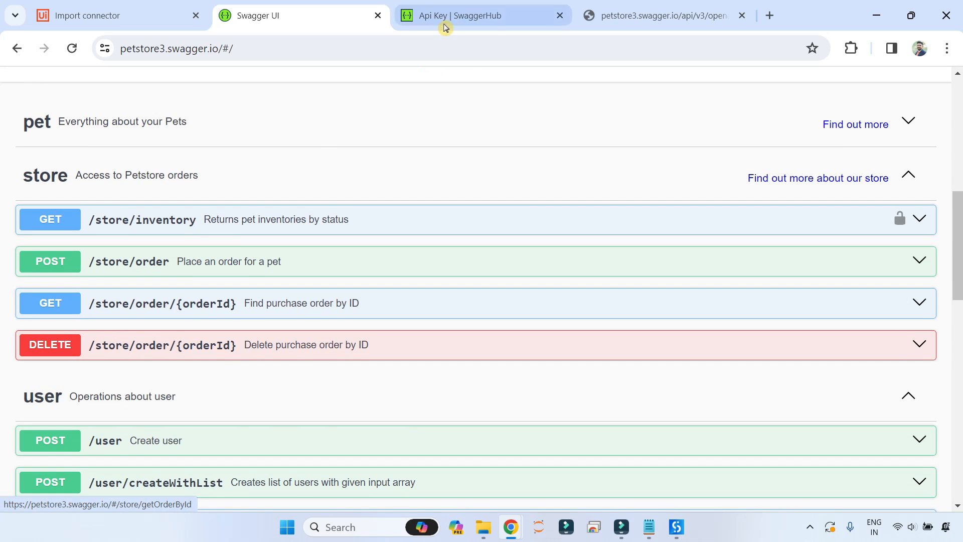
- Cancel the local-file import in Connector Builder and choose to load the API definition from a URL
{"action": "left_click", "coordinate": [148, 15]}
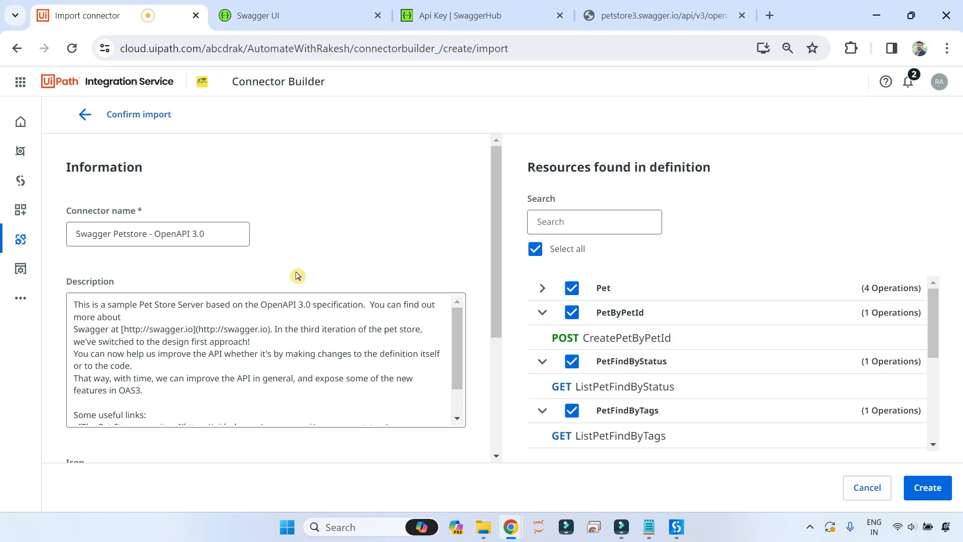
{"action": "left_click", "coordinate": [866, 488]}
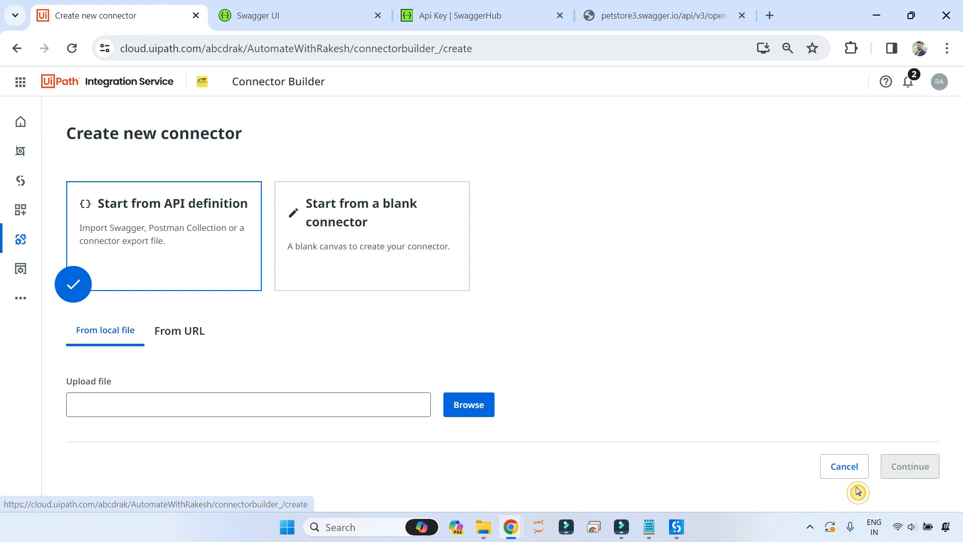
{"action": "left_click", "coordinate": [176, 332]}
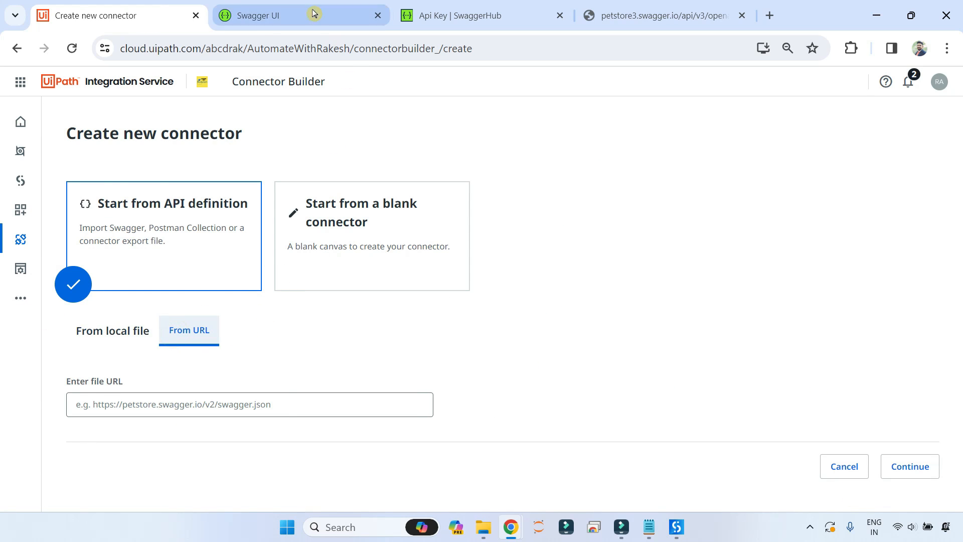
{"action": "left_click", "coordinate": [265, 16]}
{"action": "scroll", "coordinate": [271, 150], "scroll_direction": "up", "scroll_amount": 10}
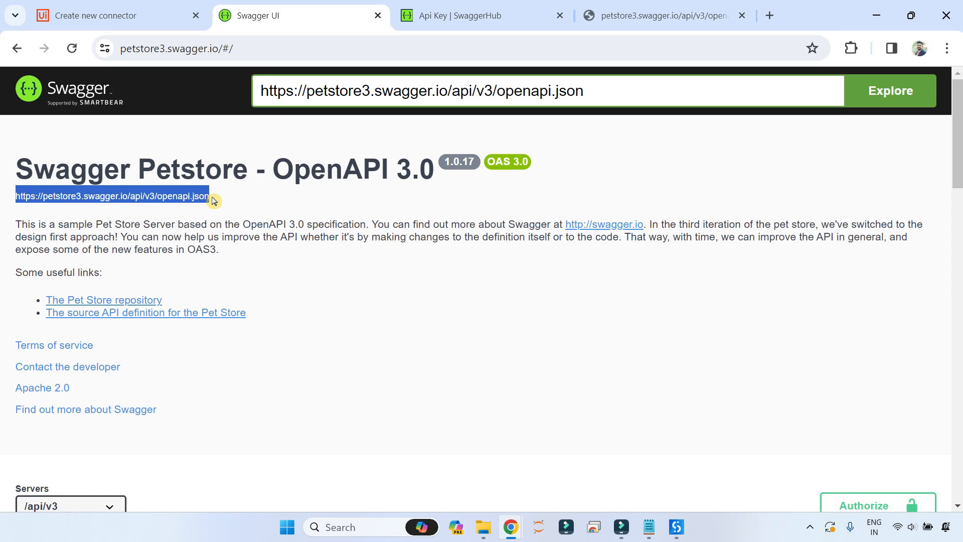
{"action": "left_click", "coordinate": [134, 16]}
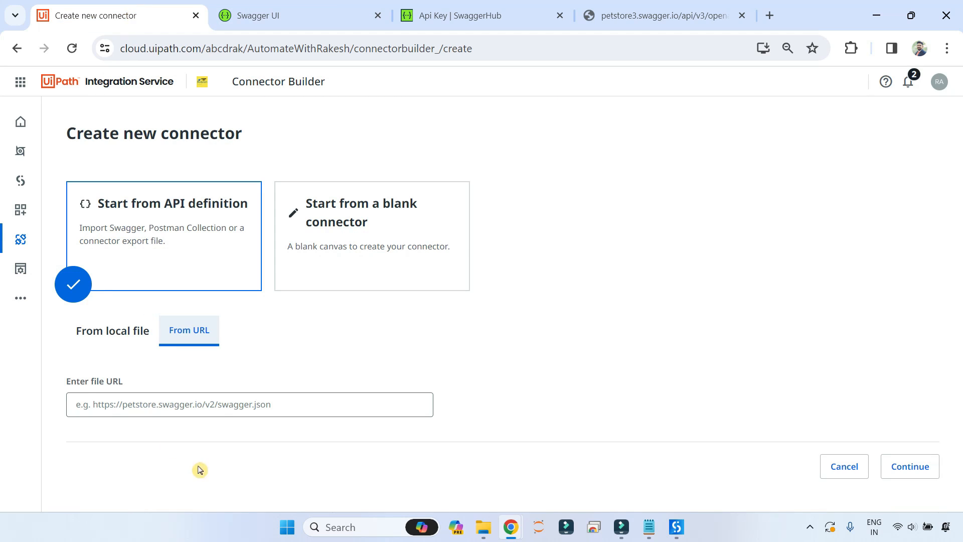
{"action": "left_click", "coordinate": [220, 405]}
{"action": "key", "text": "ctrl+v"}
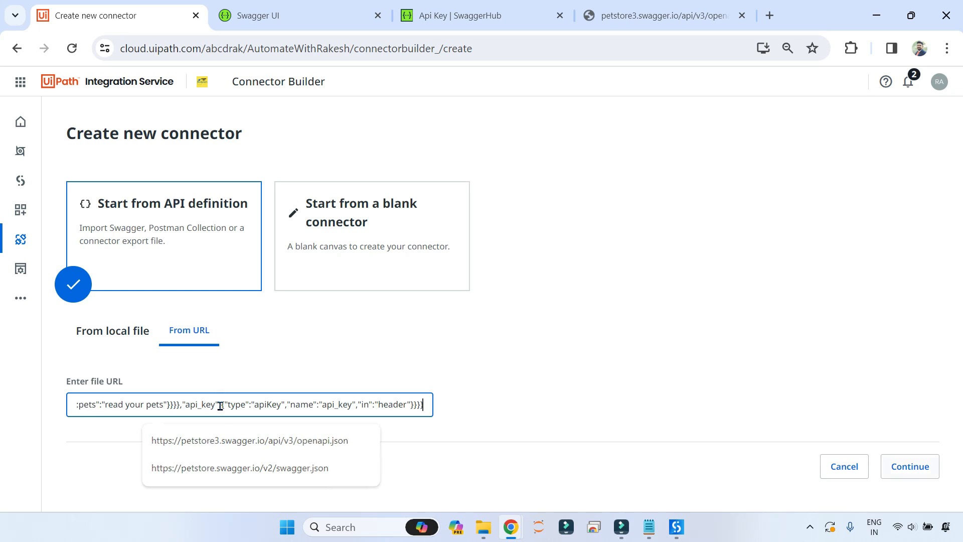
{"action": "key", "text": "ctrl+a"}
{"action": "key", "text": "BackSpace"}
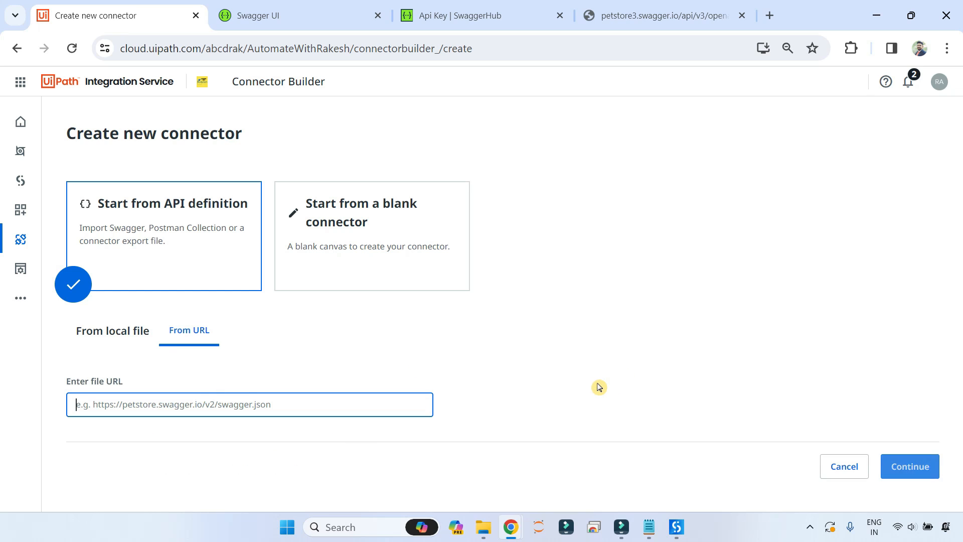
{"action": "left_click", "coordinate": [265, 16]}
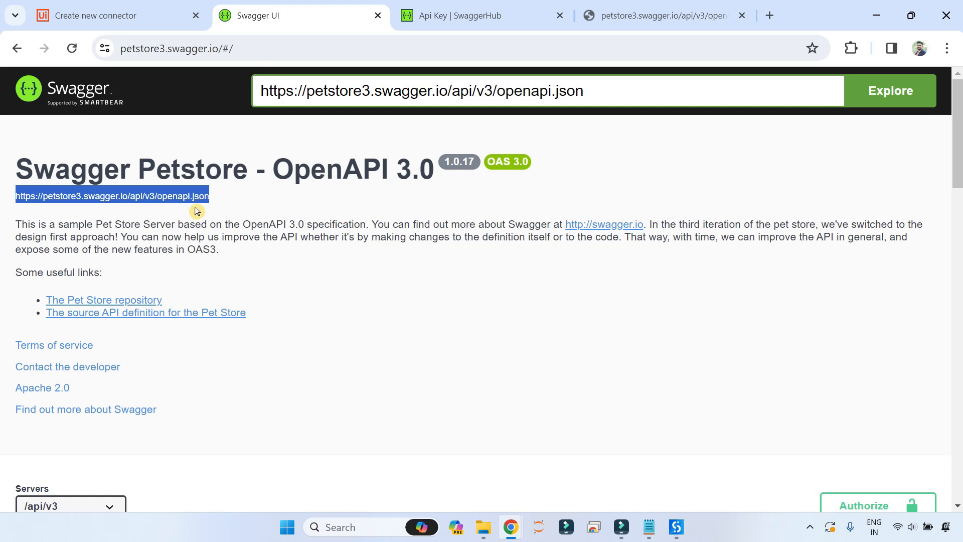
{"action": "left_click", "coordinate": [80, 21]}
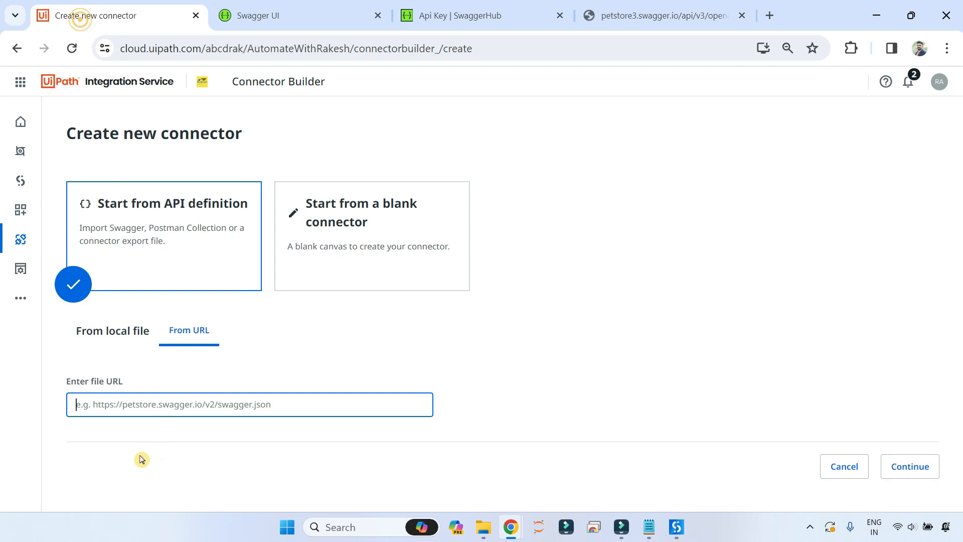
{"action": "left_click", "coordinate": [117, 402]}
{"action": "type", "text": "https://petstore3.swagger.io/api/v3/openapi.json"}
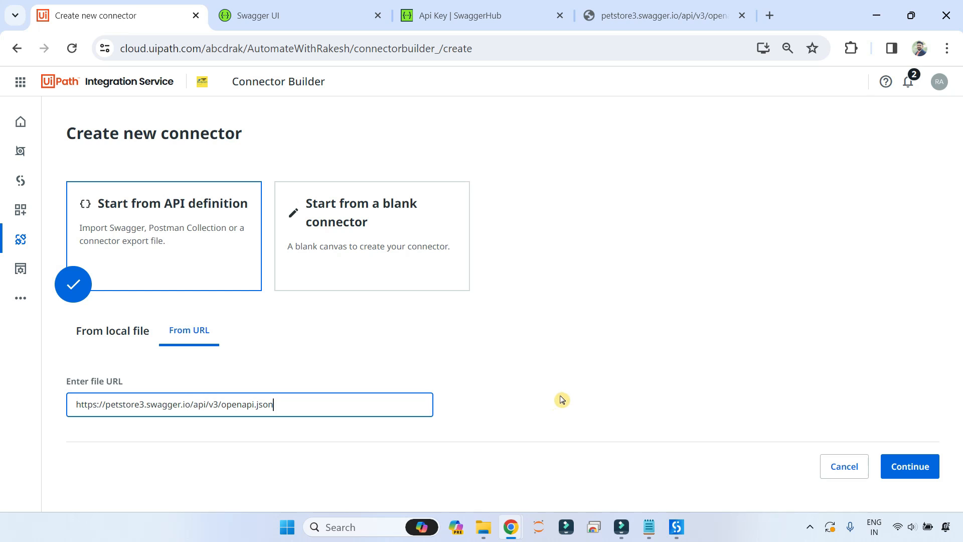
{"action": "left_click", "coordinate": [326, 16]}
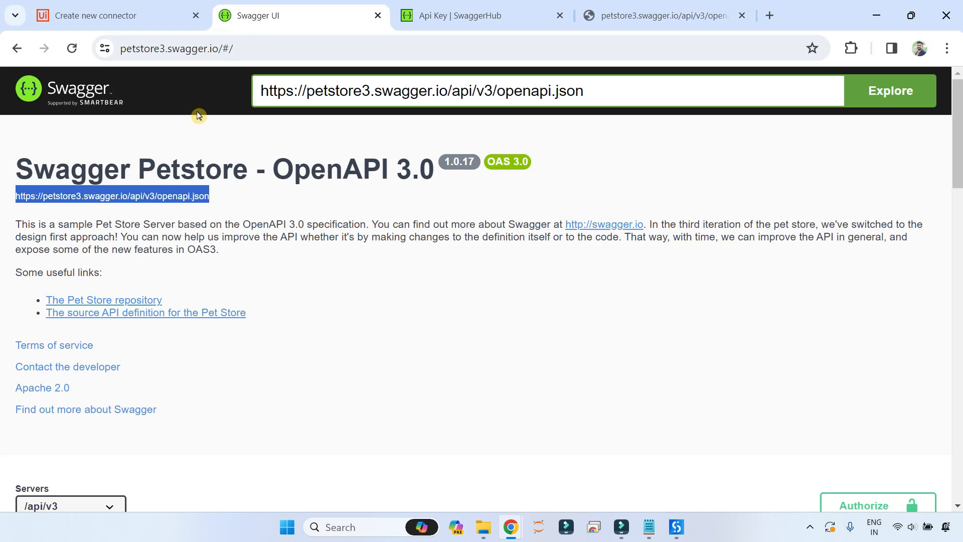
{"action": "left_click", "coordinate": [144, 15]}
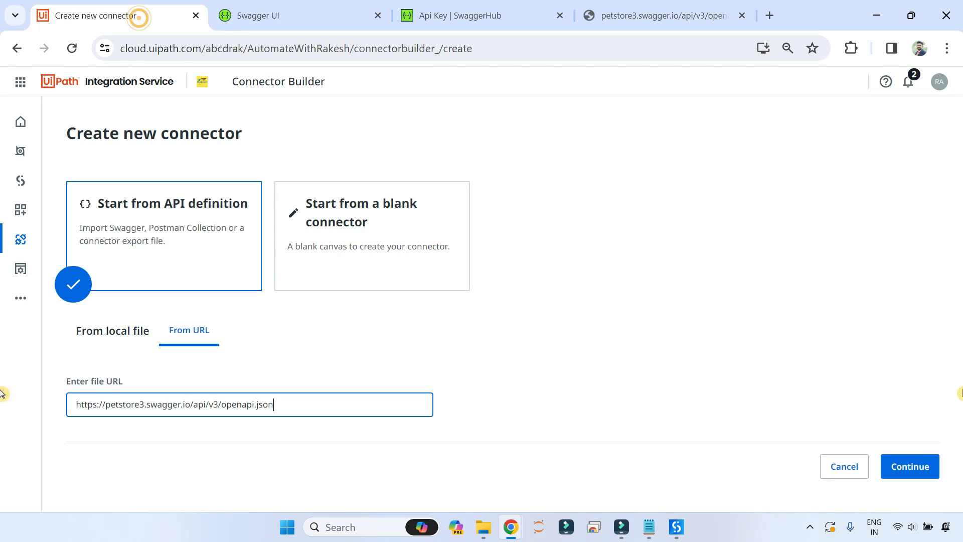
{"action": "left_click", "coordinate": [929, 476]}
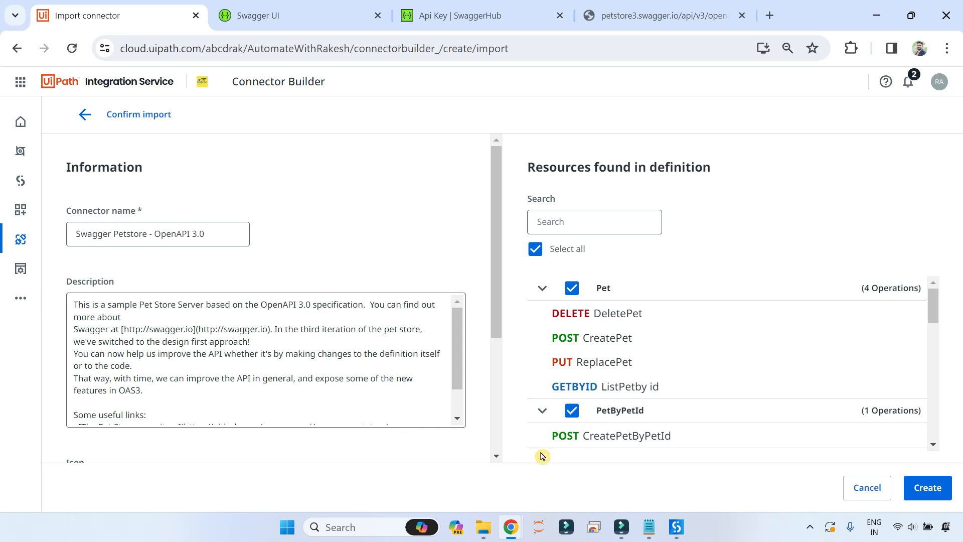
- Review the resources found in the definition and create the Swagger Petstore - OpenAPI 3.0 connector with all of them selected
{"action": "scroll", "coordinate": [743, 420], "scroll_direction": "down", "scroll_amount": 2}
{"action": "scroll", "coordinate": [743, 420], "scroll_direction": "down", "scroll_amount": 2}
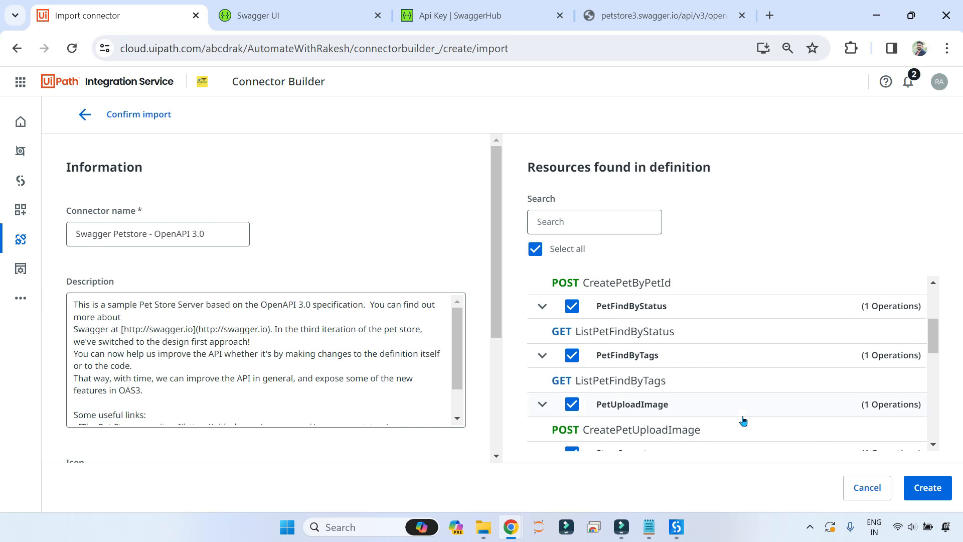
{"action": "left_click", "coordinate": [929, 490]}
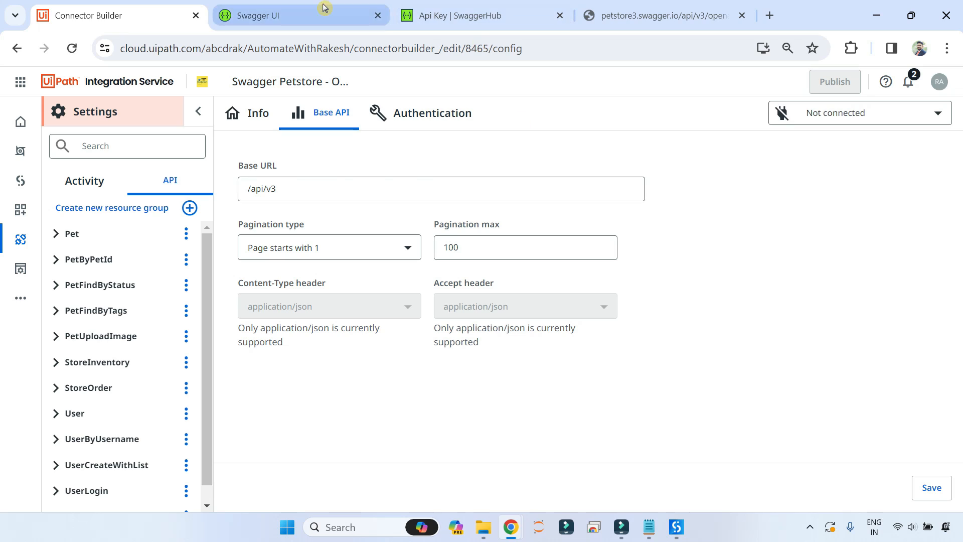
- Look over the new connector's Info, Base API and Authentication settings, checking them against the Swagger Petstore page
{"action": "left_click", "coordinate": [270, 15]}
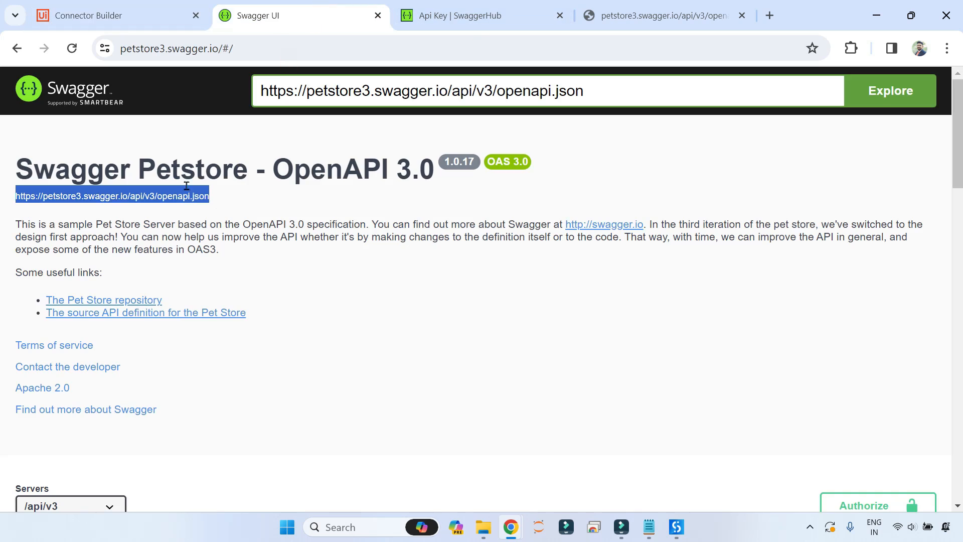
{"action": "left_click", "coordinate": [135, 15]}
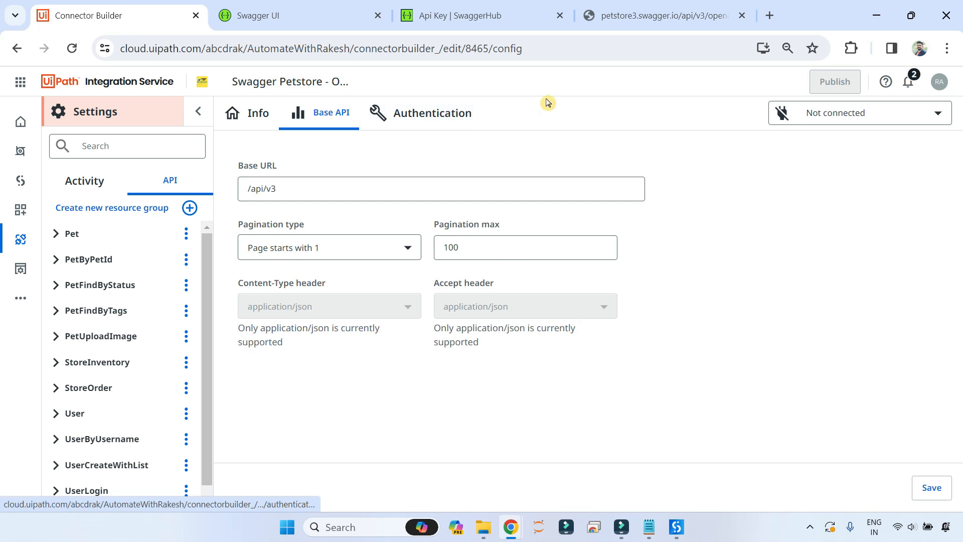
{"action": "left_click", "coordinate": [263, 116]}
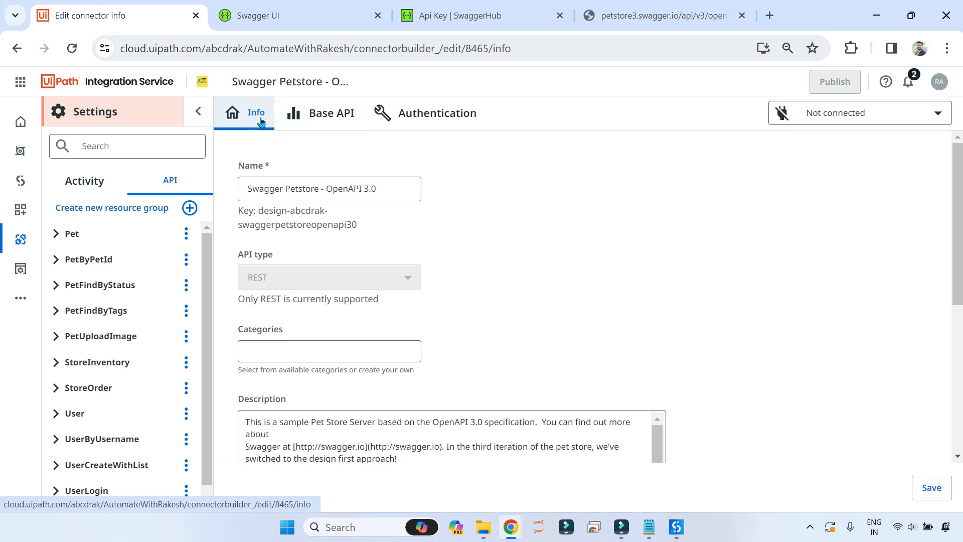
{"action": "left_click", "coordinate": [322, 118]}
{"action": "left_click", "coordinate": [431, 119]}
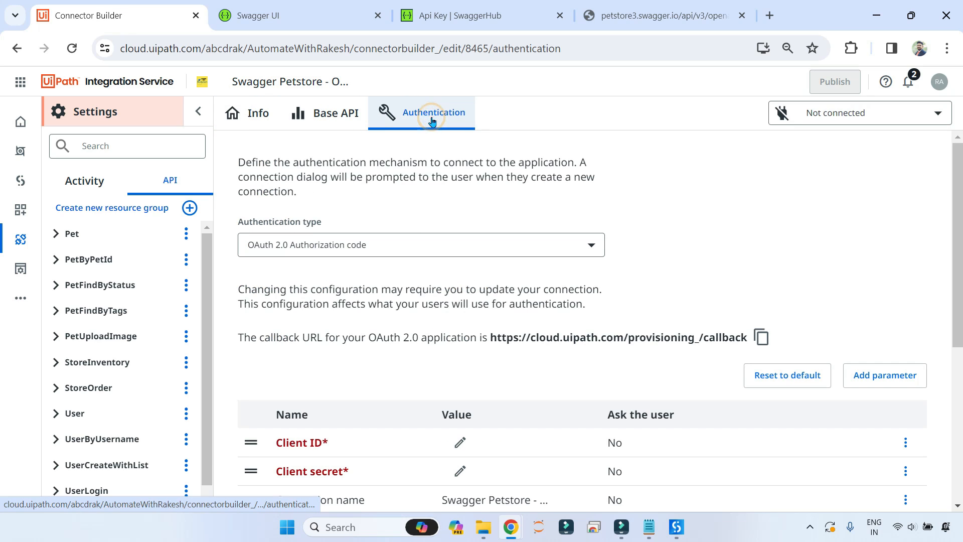
{"action": "left_click", "coordinate": [245, 125]}
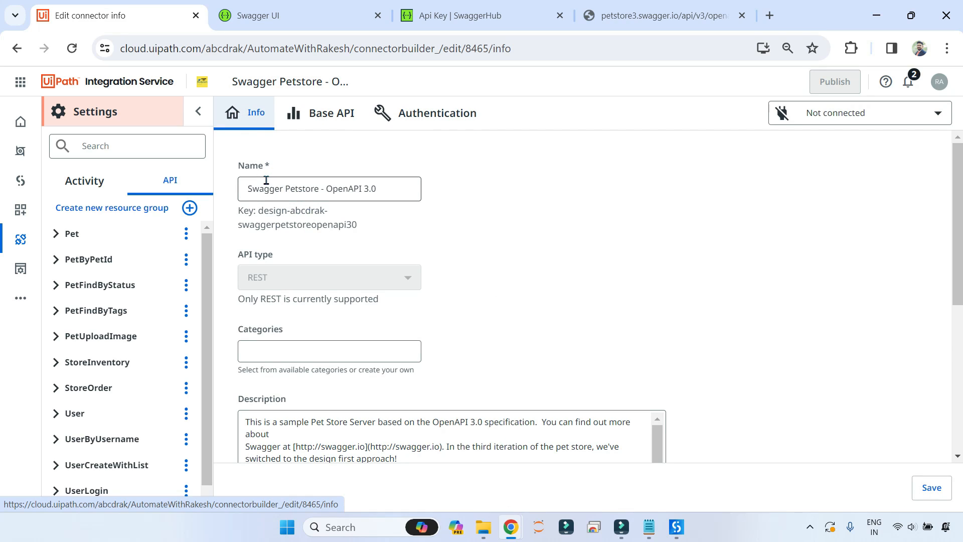
{"action": "left_click_drag", "start_coordinate": [251, 188], "coordinate": [378, 208]}
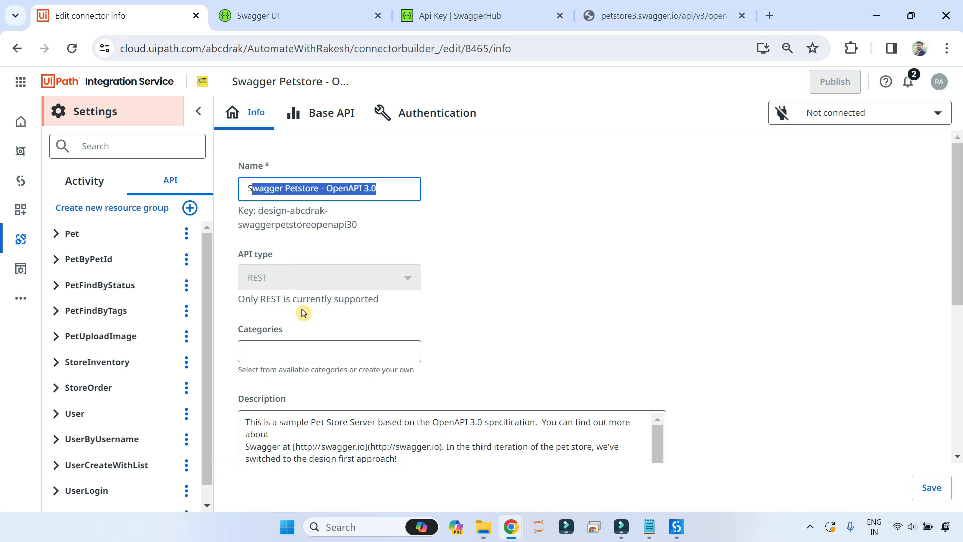
- Search Google for "What is rEST api" in a new browser tab
{"action": "left_click", "coordinate": [769, 15]}
{"action": "left_click", "coordinate": [514, 50]}
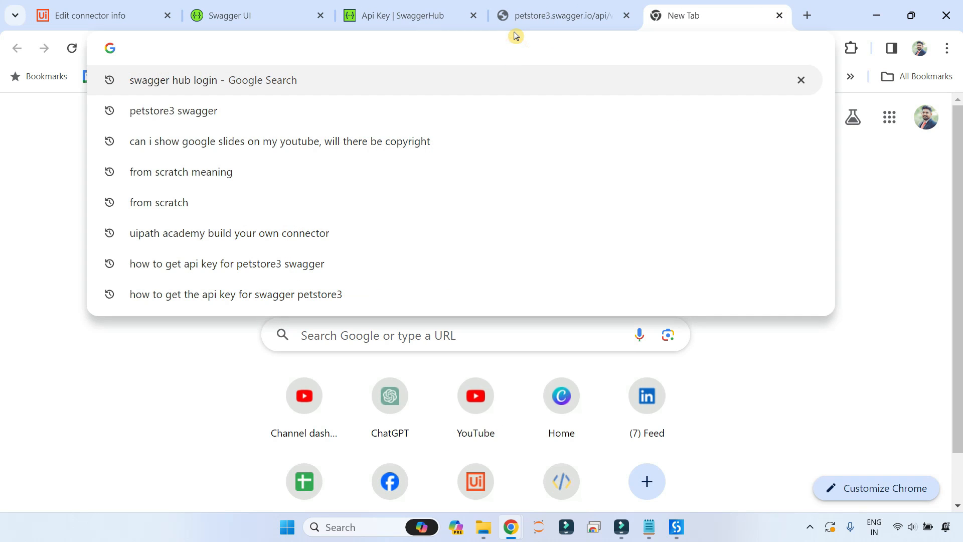
{"action": "type", "text": "T"}
{"action": "key", "text": "BackSpace"}
{"action": "key", "text": "BackSpace"}
{"action": "type", "text": "What is r"}
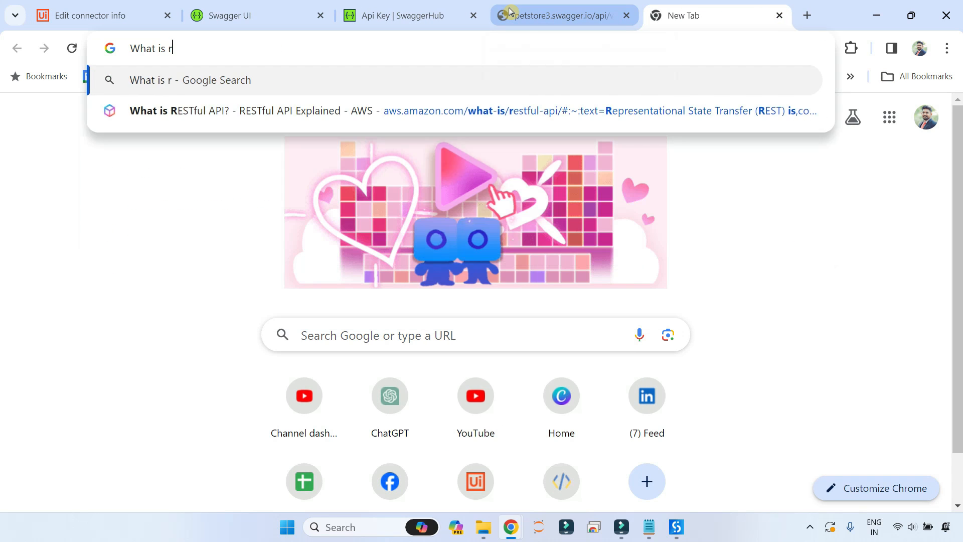
{"action": "type", "text": "EST api"}
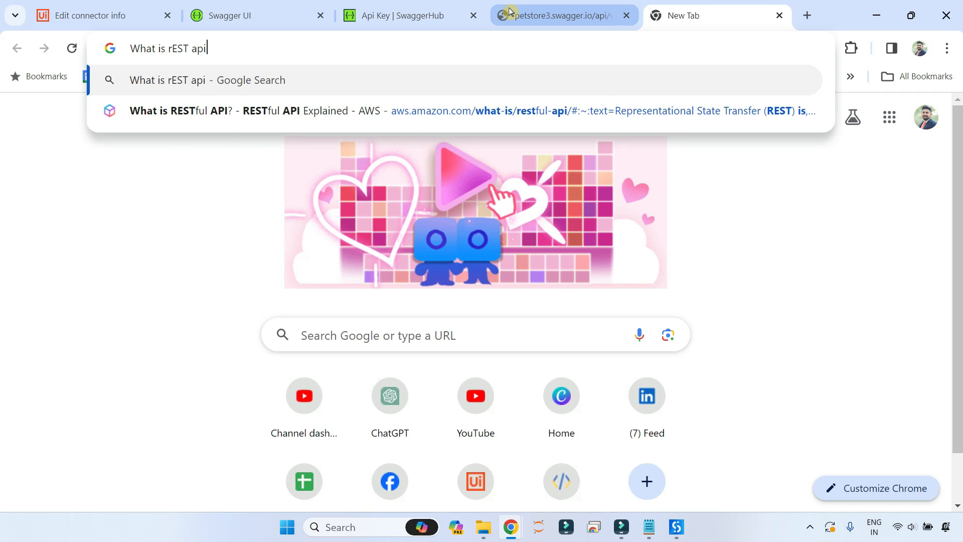
{"action": "key", "text": "Return"}
- Examine the Red Hat search result's explanation of what REST stands for, highlighting the expanded term
{"action": "scroll", "coordinate": [301, 249], "scroll_direction": "down", "scroll_amount": 3}
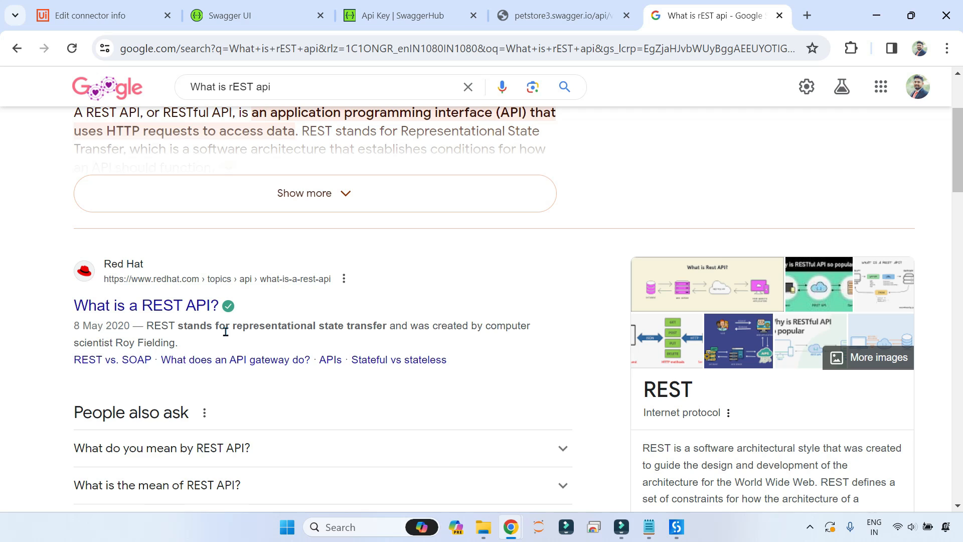
{"action": "left_click_drag", "start_coordinate": [241, 326], "coordinate": [386, 322]}
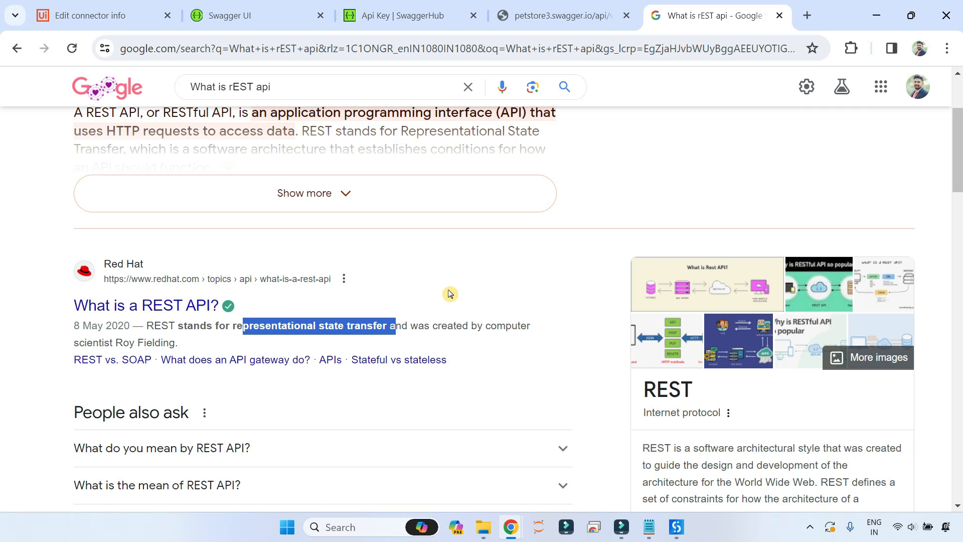
{"action": "scroll", "coordinate": [450, 294], "scroll_direction": "down", "scroll_amount": 2}
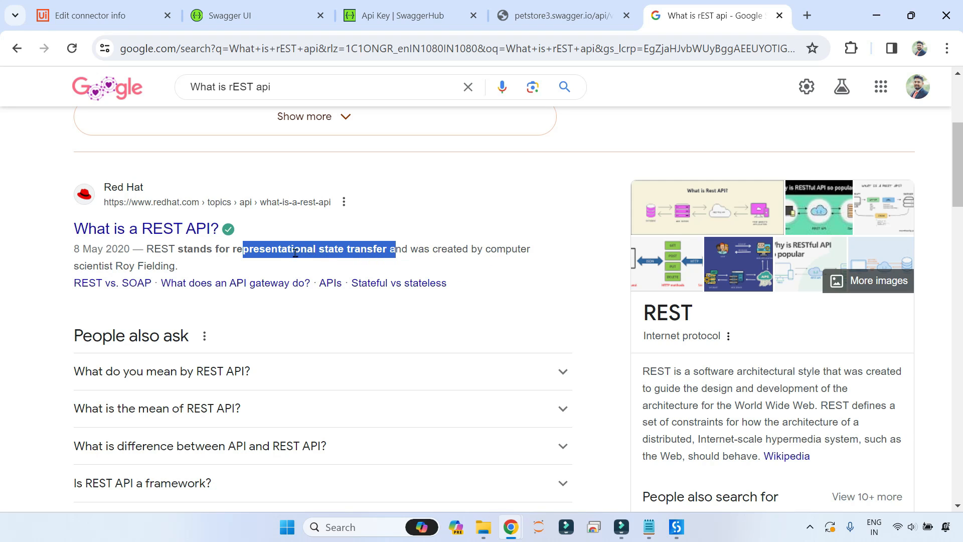
{"action": "left_click", "coordinate": [214, 250]}
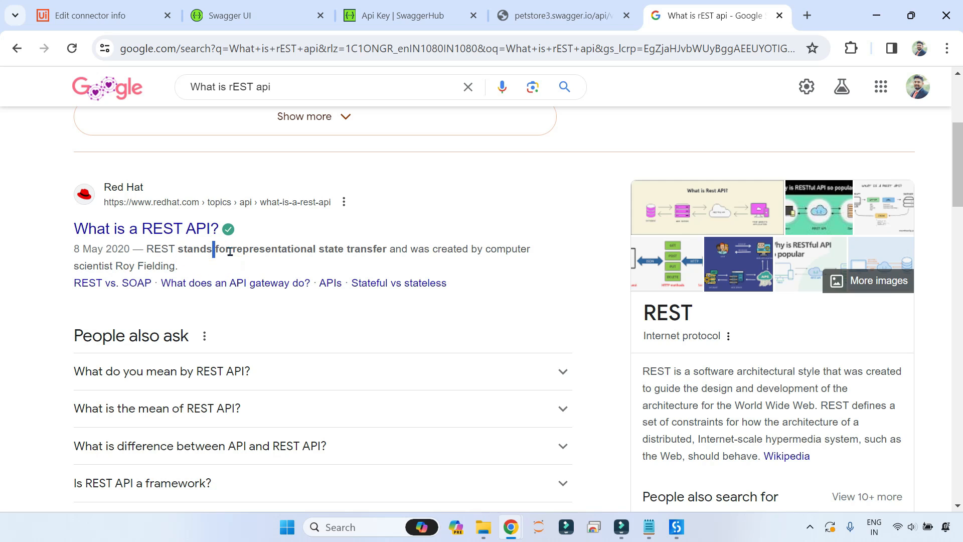
{"action": "left_click_drag", "start_coordinate": [230, 252], "coordinate": [395, 250]}
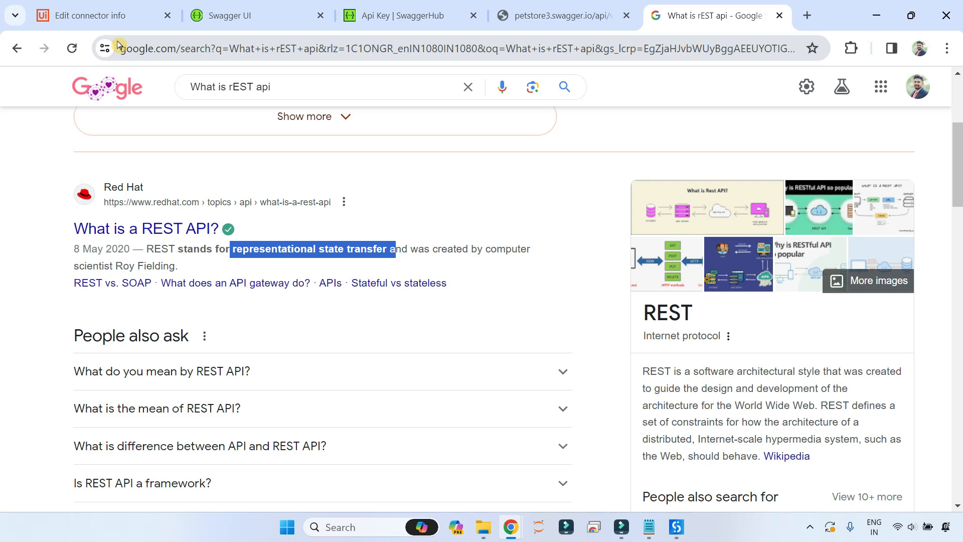
- Return to the connector's Info settings and examine the name, API type, categories, description, icon and catalog preview
{"action": "left_click", "coordinate": [78, 17]}
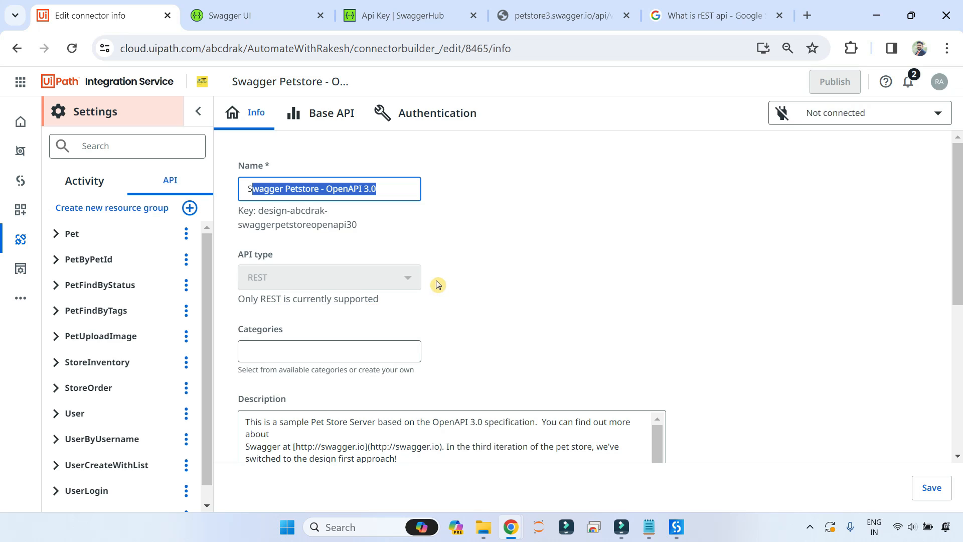
{"action": "scroll", "coordinate": [489, 317], "scroll_direction": "down", "scroll_amount": 3}
{"action": "scroll", "coordinate": [481, 301], "scroll_direction": "up", "scroll_amount": 3}
{"action": "scroll", "coordinate": [482, 294], "scroll_direction": "down", "scroll_amount": 5}
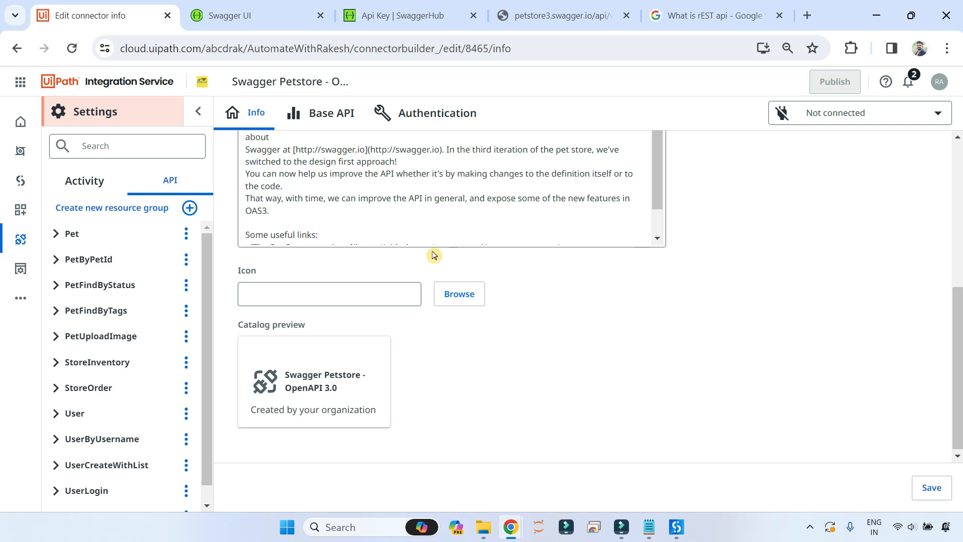
{"action": "scroll", "coordinate": [429, 254], "scroll_direction": "up", "scroll_amount": 5}
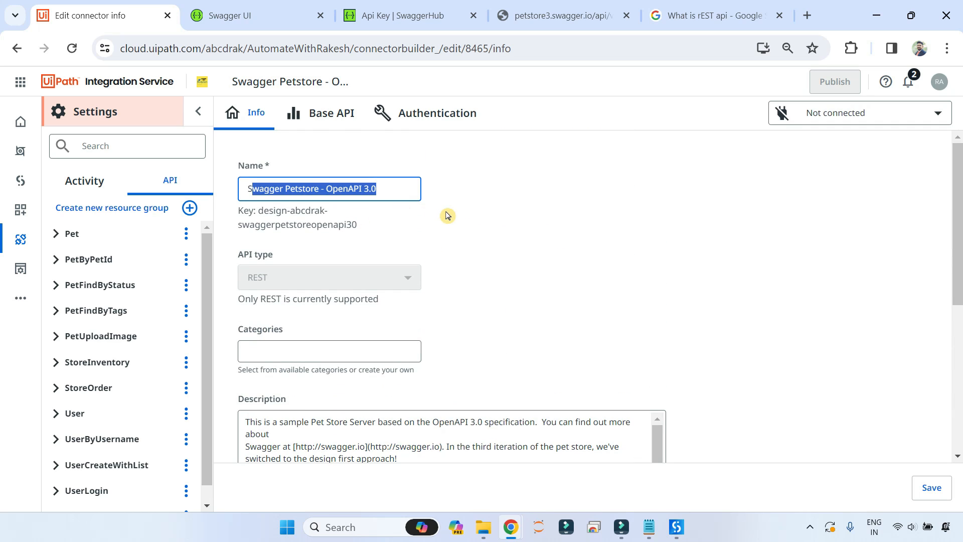
{"action": "scroll", "coordinate": [447, 216], "scroll_direction": "down", "scroll_amount": 5}
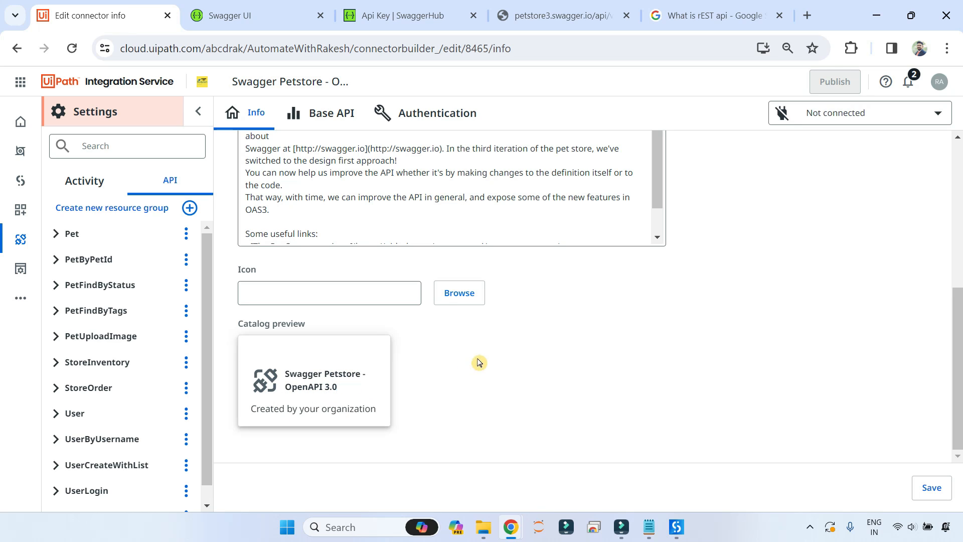
{"action": "scroll", "coordinate": [481, 360], "scroll_direction": "up", "scroll_amount": 6}
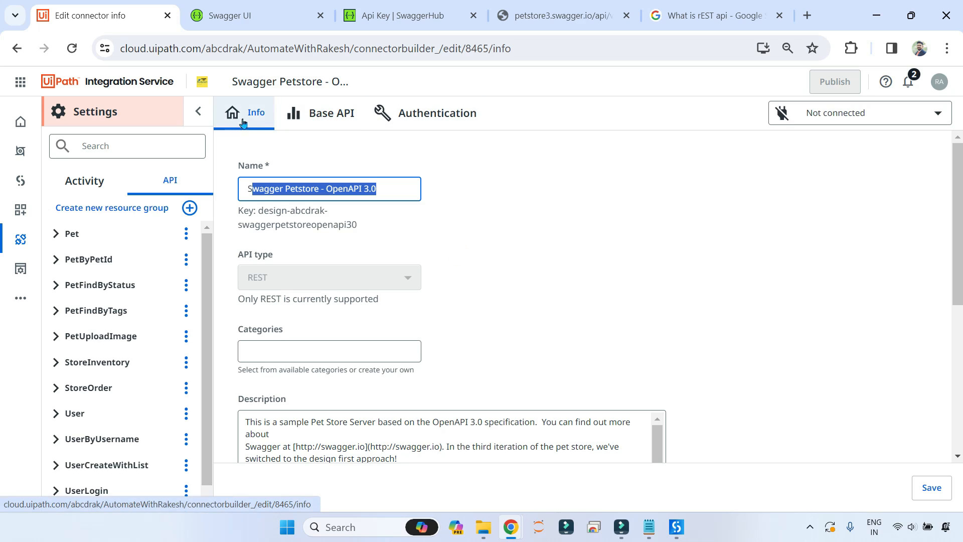
- Open the connector's Base API settings and compare the base URL with the definition URL on the Swagger Petstore page
{"action": "left_click", "coordinate": [334, 118]}
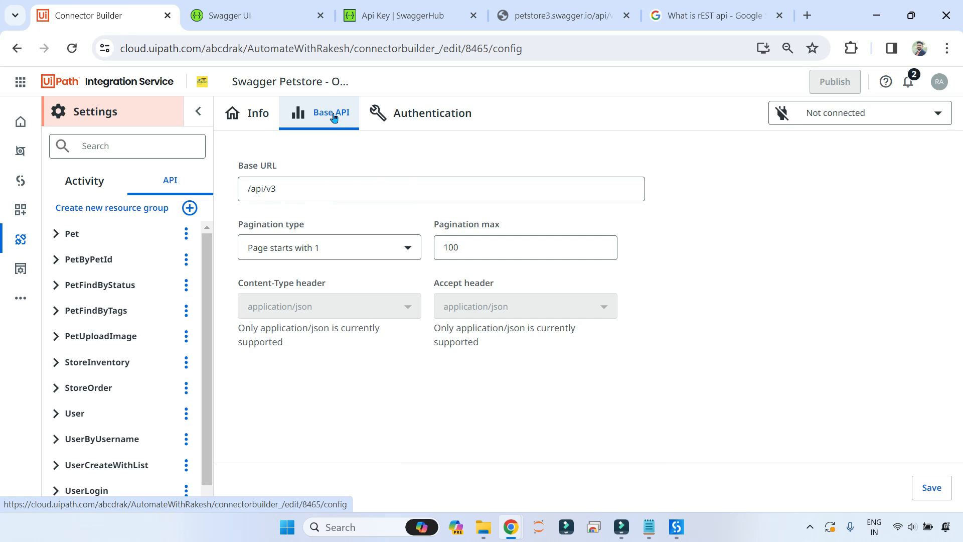
{"action": "left_click", "coordinate": [337, 306]}
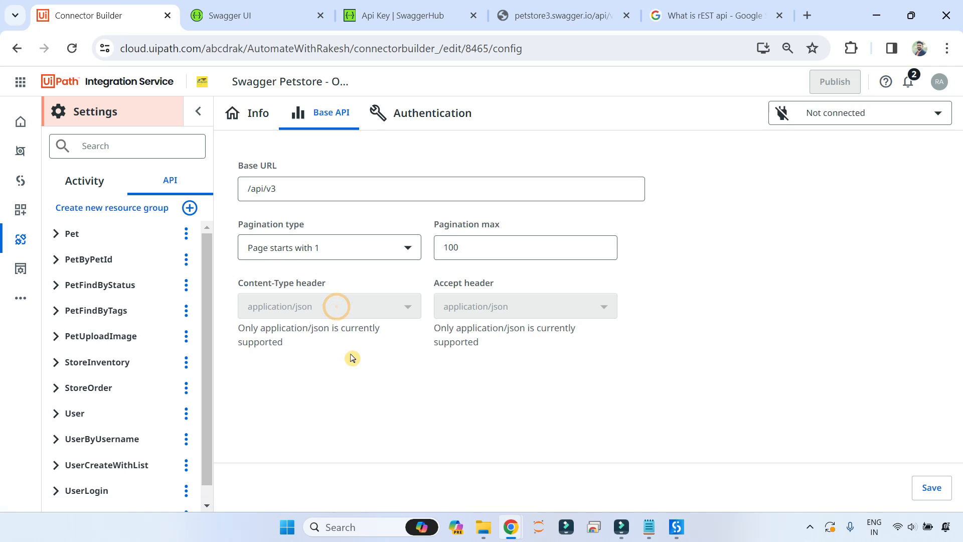
{"action": "left_click", "coordinate": [229, 15]}
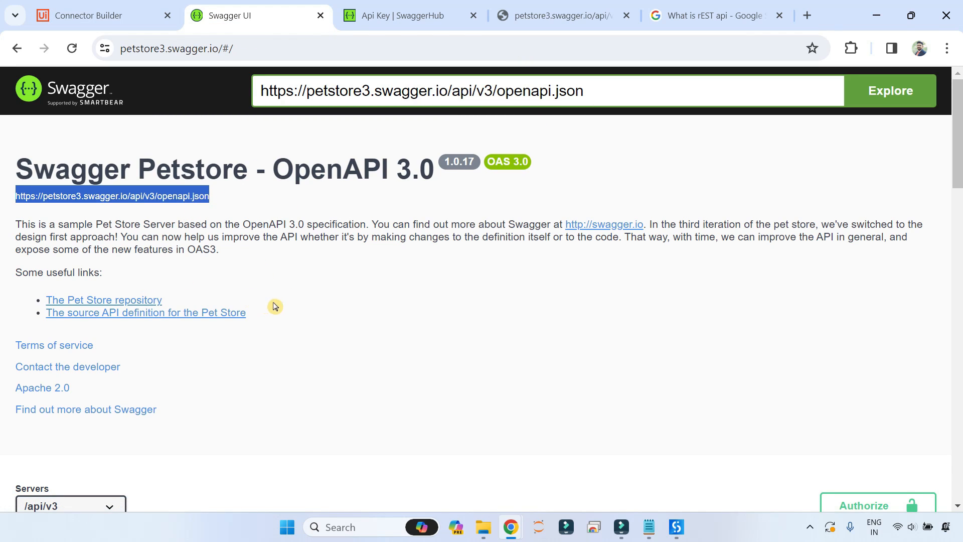
{"action": "scroll", "coordinate": [274, 308], "scroll_direction": "down", "scroll_amount": 2}
{"action": "scroll", "coordinate": [386, 355], "scroll_direction": "up", "scroll_amount": 2}
{"action": "scroll", "coordinate": [497, 317], "scroll_direction": "down", "scroll_amount": 2}
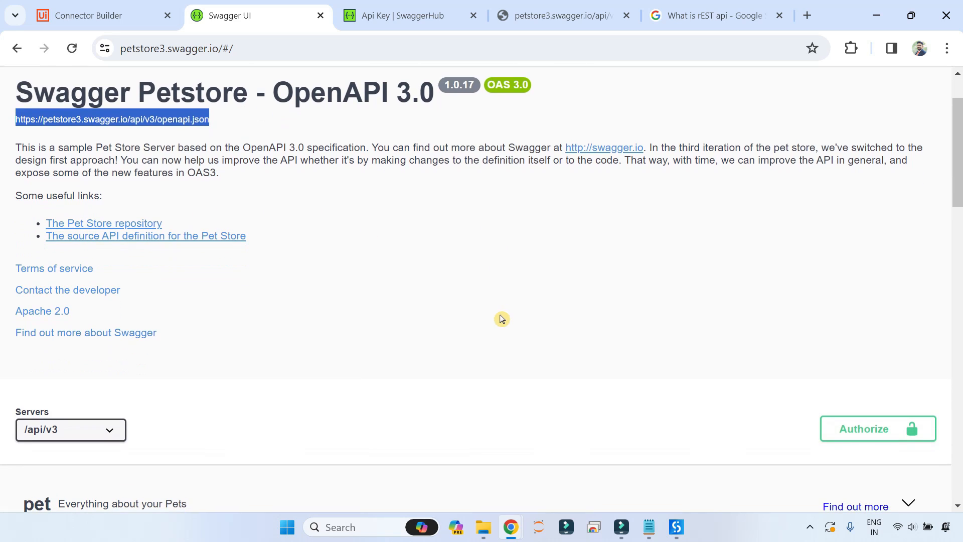
{"action": "scroll", "coordinate": [502, 204], "scroll_direction": "up", "scroll_amount": 2}
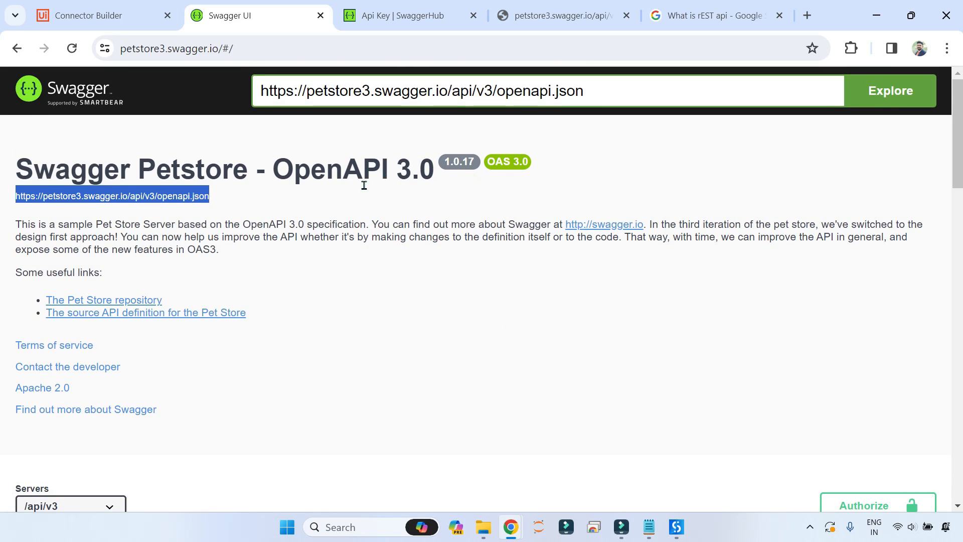
{"action": "left_click_drag", "start_coordinate": [592, 95], "coordinate": [253, 90]}
{"action": "left_click", "coordinate": [497, 92]}
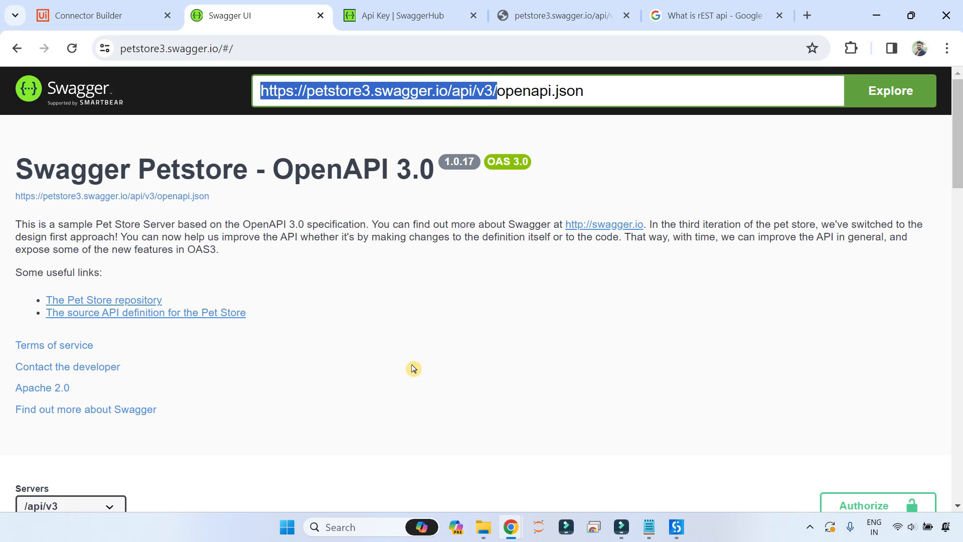
- Search the Swagger Petstore page for "base api", then clear and close the search
{"action": "key", "text": "ctrl+f"}
{"action": "type", "text": "base"}
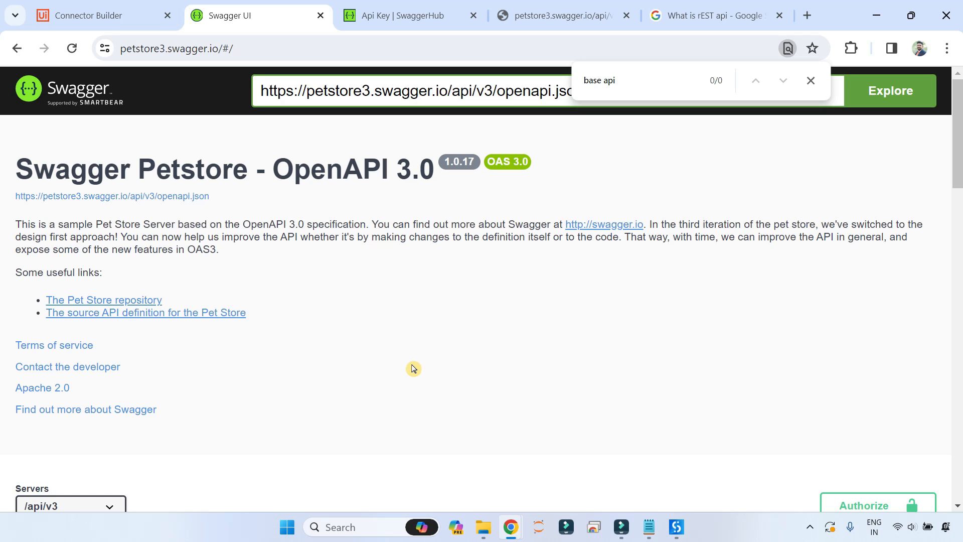
{"action": "type", "text": "ap"}
{"action": "key", "text": "BackSpace"}
{"action": "key", "text": "BackSpace"}
{"action": "key", "text": "BackSpace"}
{"action": "key", "text": "BackSpace"}
{"action": "key", "text": "BackSpace"}
{"action": "key", "text": "BackSpace"}
{"action": "key", "text": "BackSpace"}
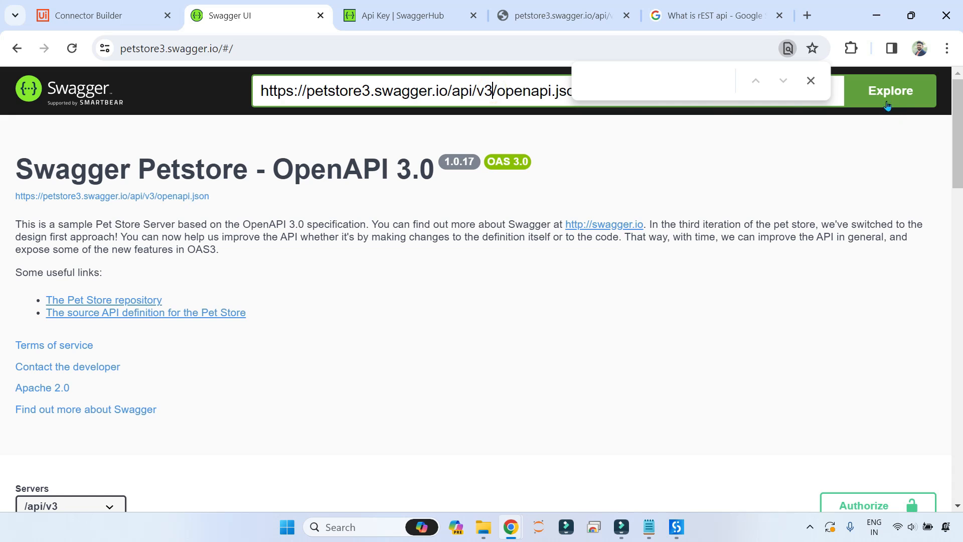
{"action": "left_click", "coordinate": [810, 80]}
- Examine the store and user endpoint paths and highlight the part of the definition URL ending in /api/v3
{"action": "scroll", "coordinate": [258, 333], "scroll_direction": "down", "scroll_amount": 5}
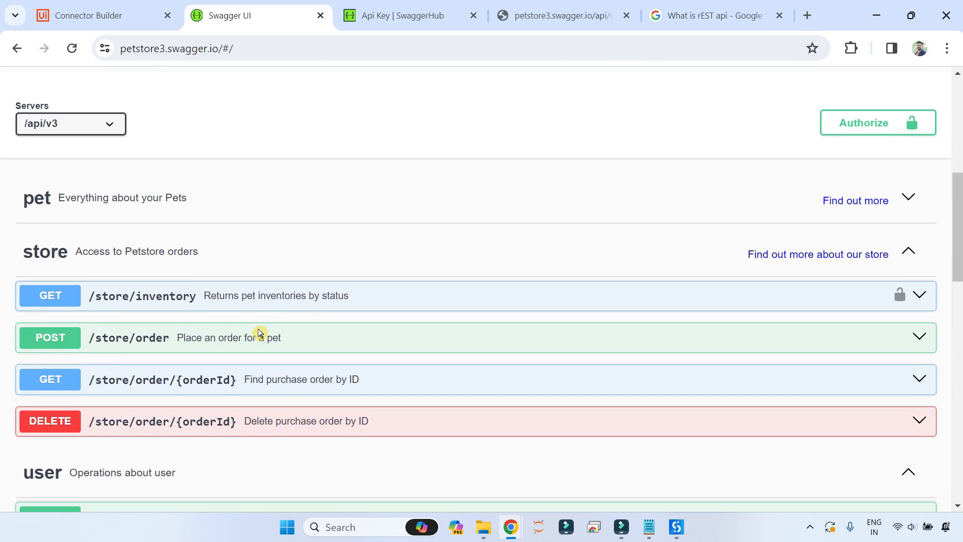
{"action": "scroll", "coordinate": [259, 333], "scroll_direction": "up", "scroll_amount": 2}
{"action": "scroll", "coordinate": [259, 333], "scroll_direction": "down", "scroll_amount": 9}
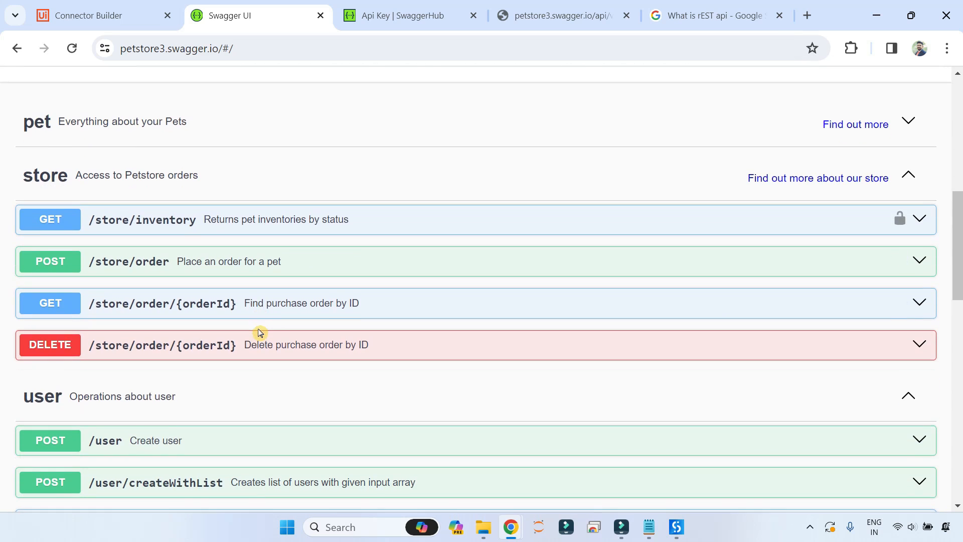
{"action": "scroll", "coordinate": [258, 333], "scroll_direction": "up", "scroll_amount": 12}
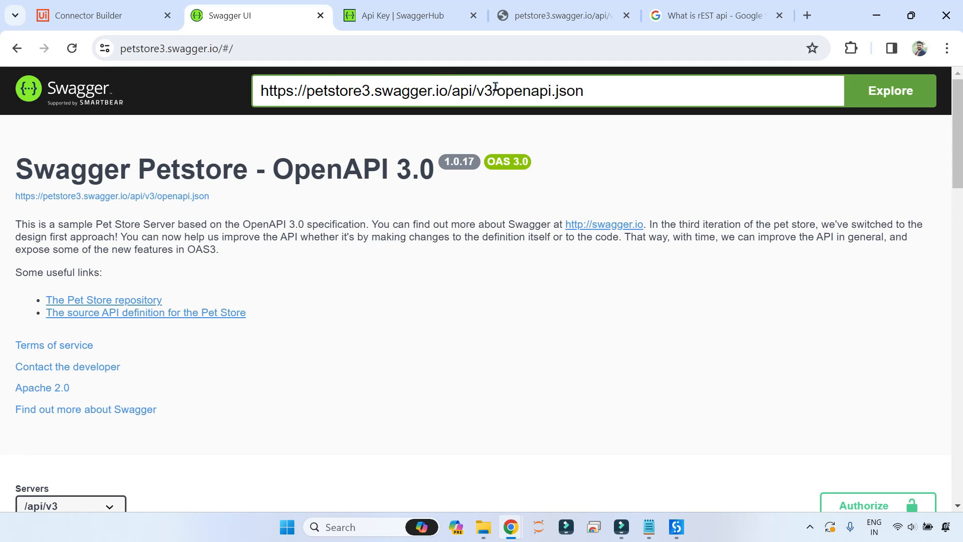
{"action": "left_click_drag", "start_coordinate": [493, 90], "coordinate": [242, 98]}
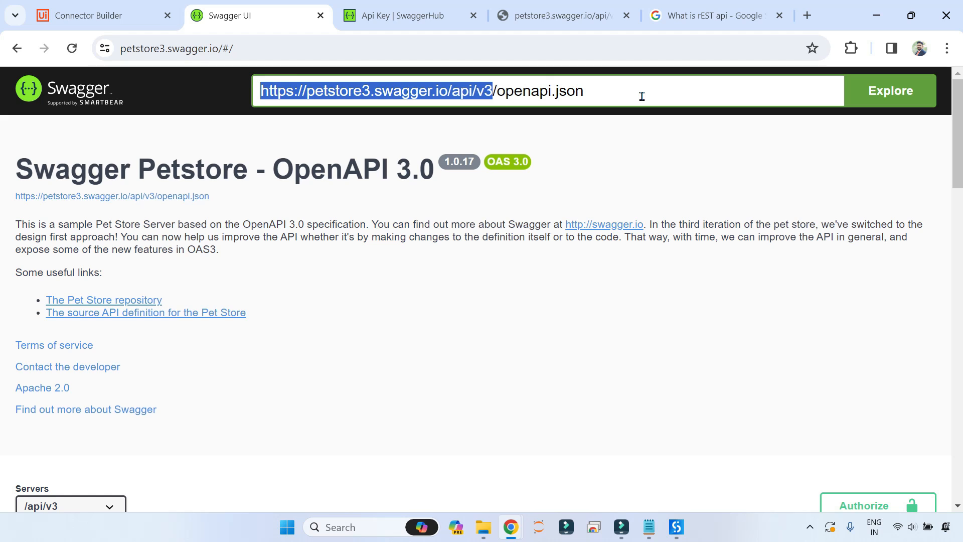
{"action": "scroll", "coordinate": [104, 449], "scroll_direction": "down", "scroll_amount": 9}
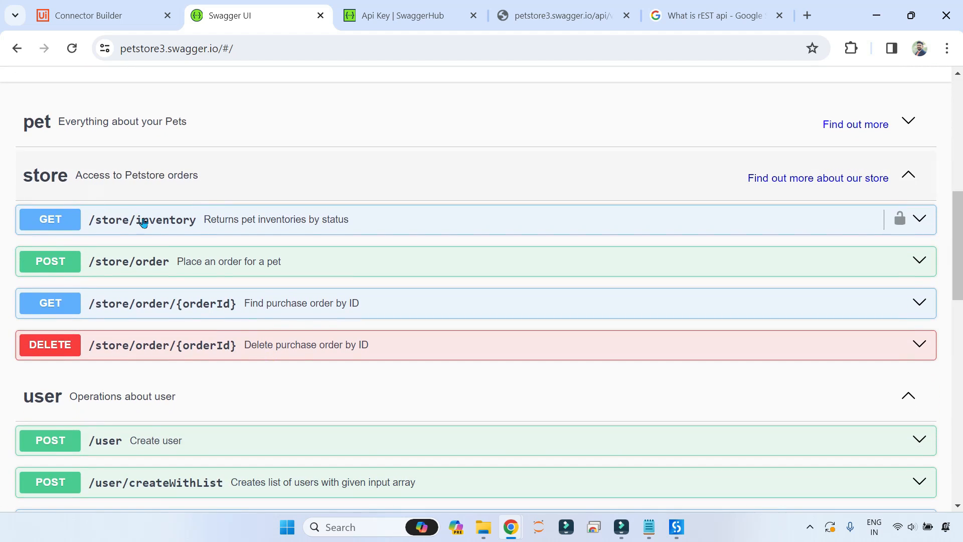
{"action": "scroll", "coordinate": [60, 246], "scroll_direction": "up", "scroll_amount": 3}
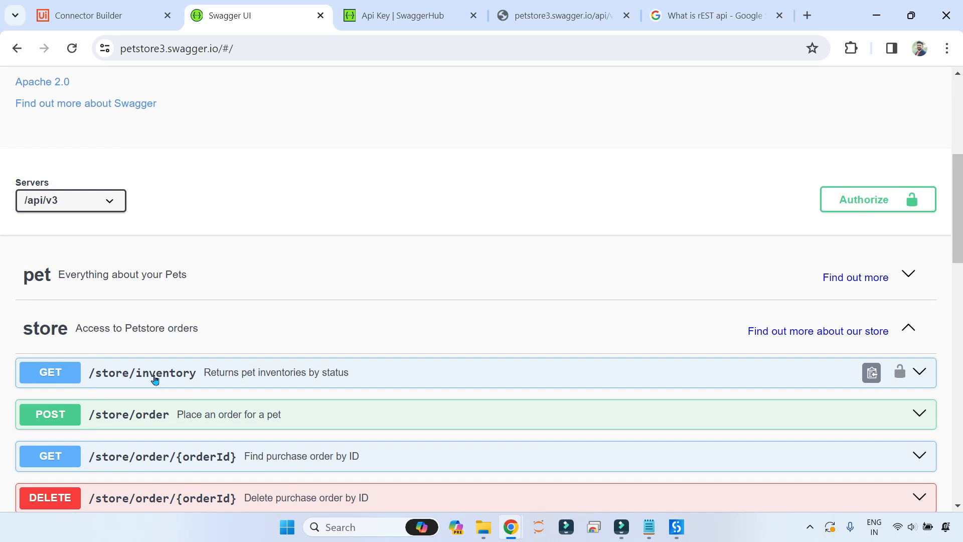
- Inspect the GET /store/inventory and GET /store/order/{orderId} endpoint details, then collapse both
{"action": "left_click", "coordinate": [140, 380]}
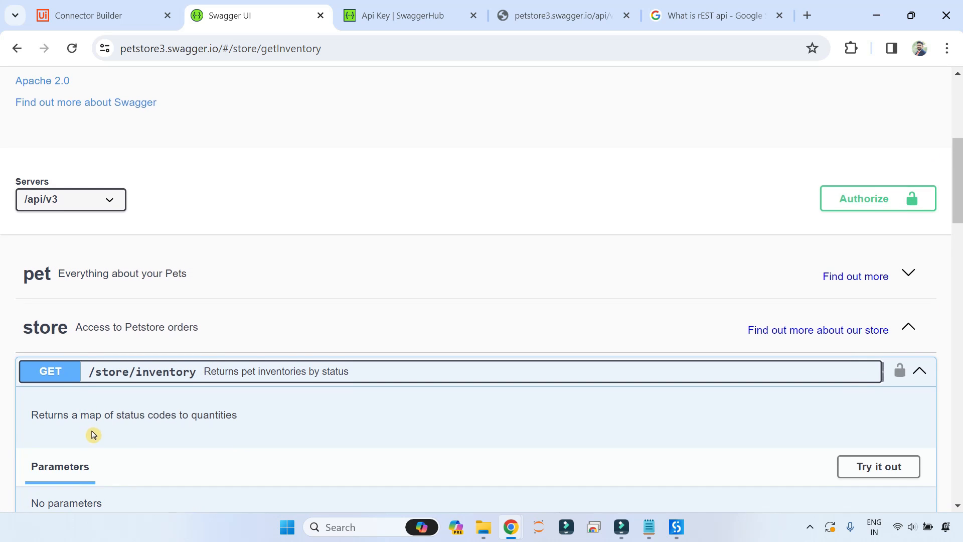
{"action": "scroll", "coordinate": [157, 389], "scroll_direction": "down", "scroll_amount": 8}
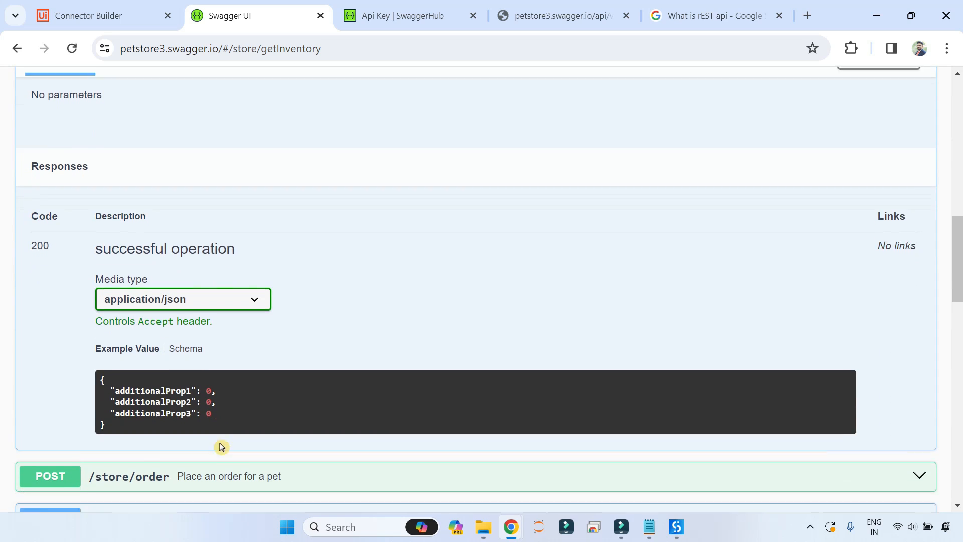
{"action": "scroll", "coordinate": [221, 446], "scroll_direction": "down", "scroll_amount": 6}
{"action": "left_click", "coordinate": [73, 237]}
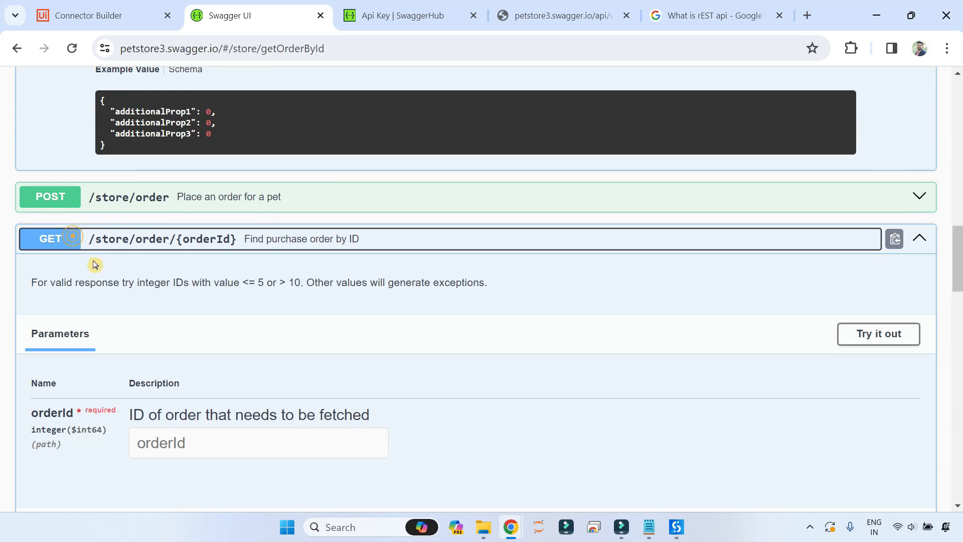
{"action": "left_click", "coordinate": [56, 238]}
{"action": "scroll", "coordinate": [131, 341], "scroll_direction": "down", "scroll_amount": 2}
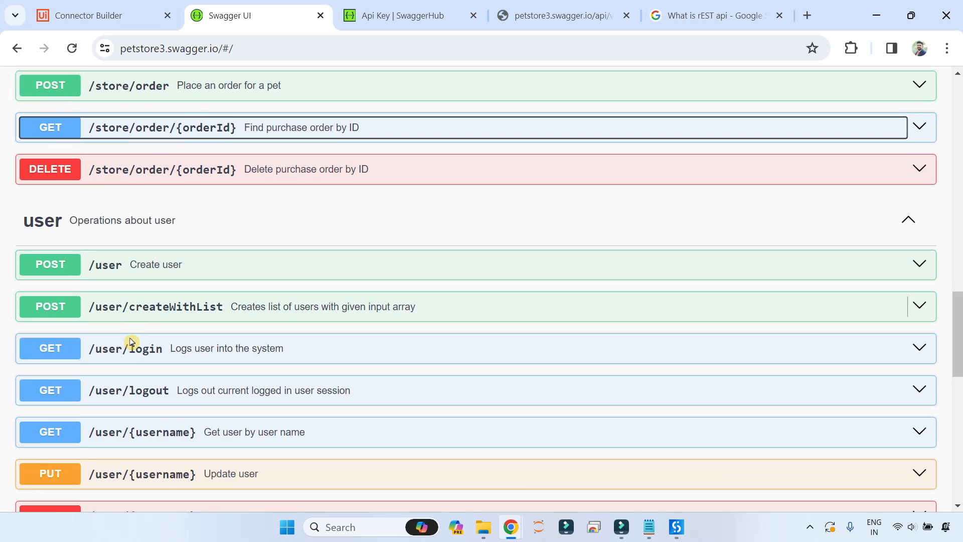
{"action": "scroll", "coordinate": [95, 328], "scroll_direction": "up", "scroll_amount": 9}
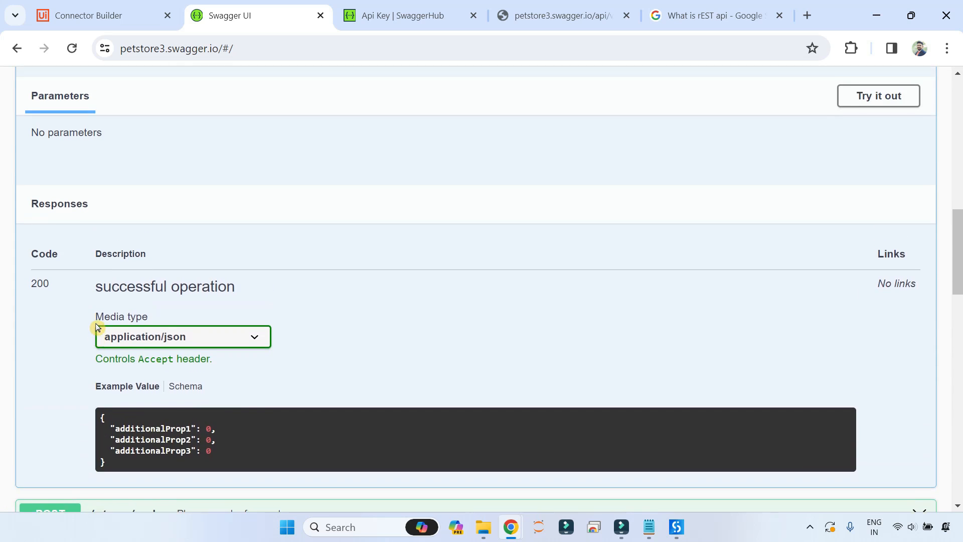
{"action": "scroll", "coordinate": [96, 327], "scroll_direction": "up", "scroll_amount": 8}
{"action": "scroll", "coordinate": [827, 281], "scroll_direction": "down", "scroll_amount": 2}
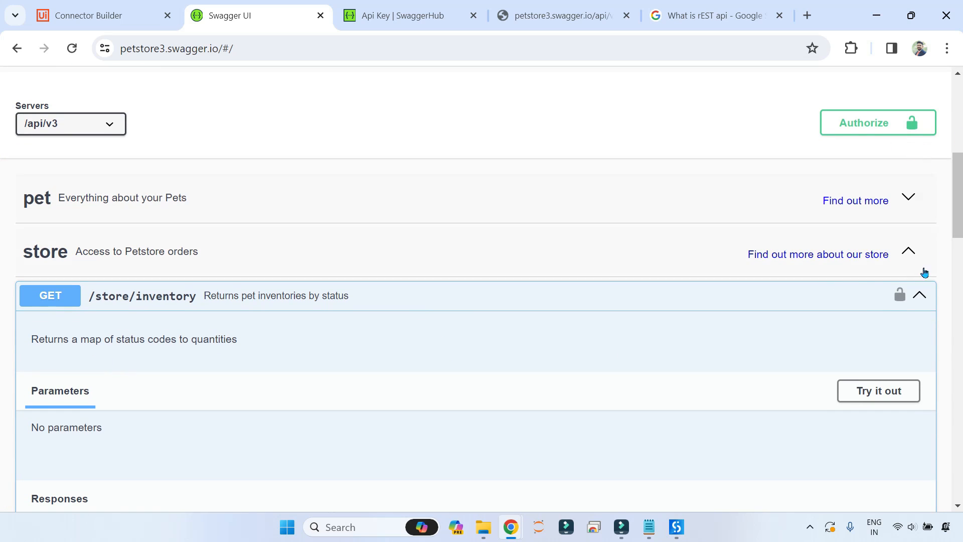
{"action": "left_click", "coordinate": [920, 295]}
{"action": "scroll", "coordinate": [168, 329], "scroll_direction": "down", "scroll_amount": 3}
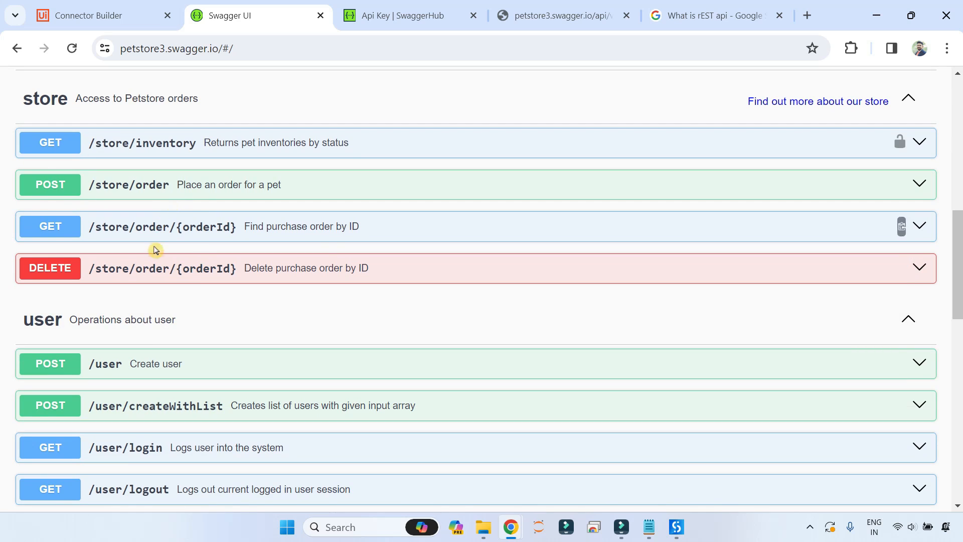
- Expand the pet endpoints, collapse the PUT /pet details, and compare the GET /pet/{petId} path with the definition URL
{"action": "scroll", "coordinate": [53, 172], "scroll_direction": "up", "scroll_amount": 5}
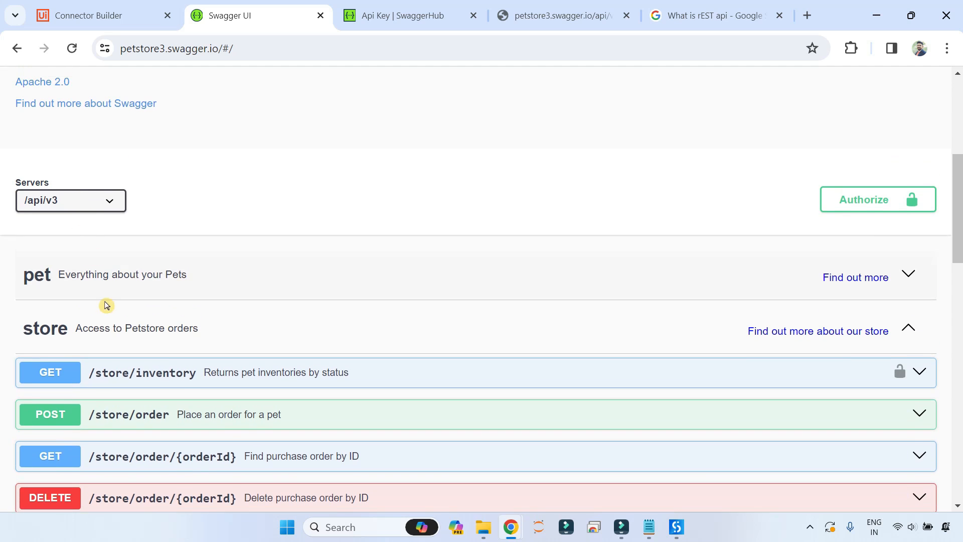
{"action": "left_click", "coordinate": [223, 273]}
{"action": "scroll", "coordinate": [219, 356], "scroll_direction": "down", "scroll_amount": 6}
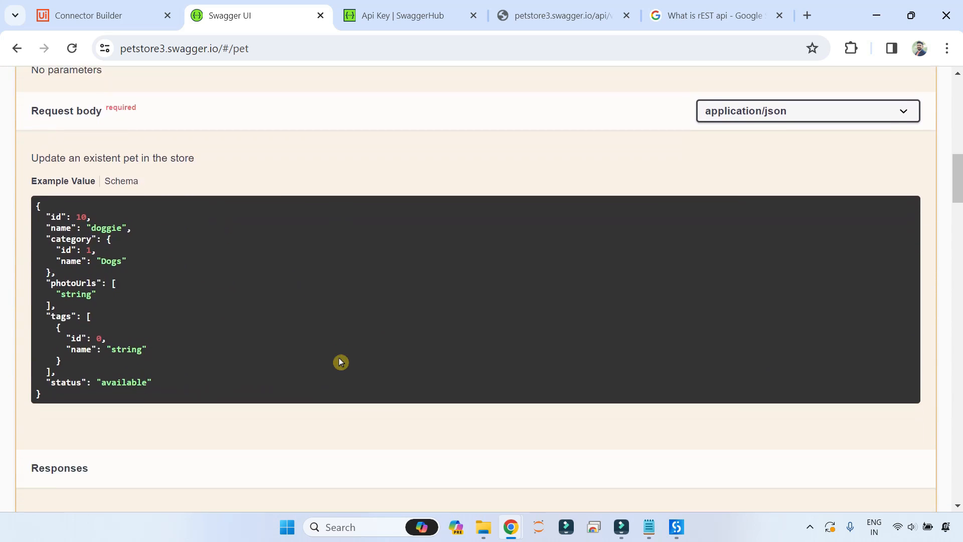
{"action": "scroll", "coordinate": [340, 362], "scroll_direction": "up", "scroll_amount": 8}
{"action": "left_click", "coordinate": [919, 320]}
{"action": "scroll", "coordinate": [397, 377], "scroll_direction": "down", "scroll_amount": 2}
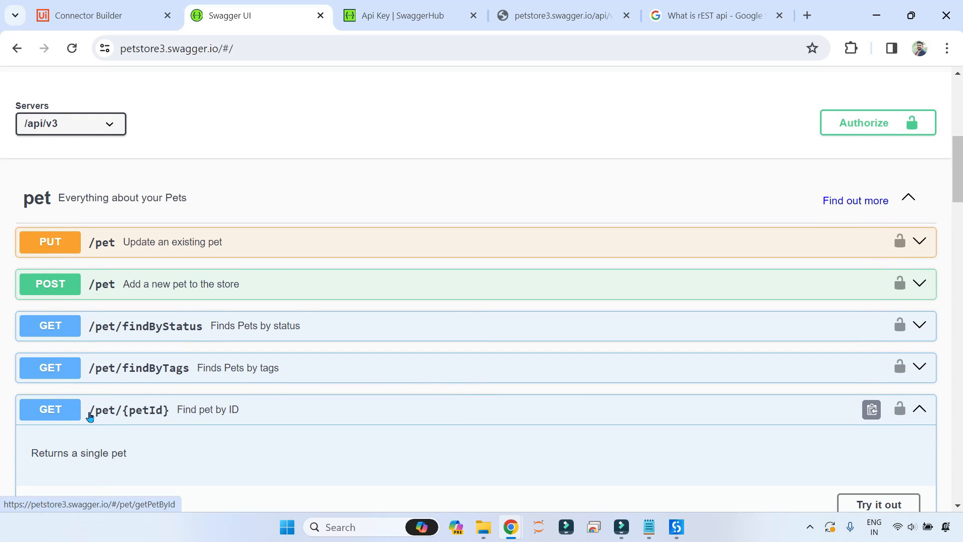
{"action": "mouse_move", "coordinate": [89, 412]}
{"action": "left_mouse_down"}
{"action": "mouse_move", "coordinate": [153, 427]}
{"action": "mouse_move", "coordinate": [150, 412]}
{"action": "mouse_move", "coordinate": [90, 415]}
{"action": "left_mouse_up"}
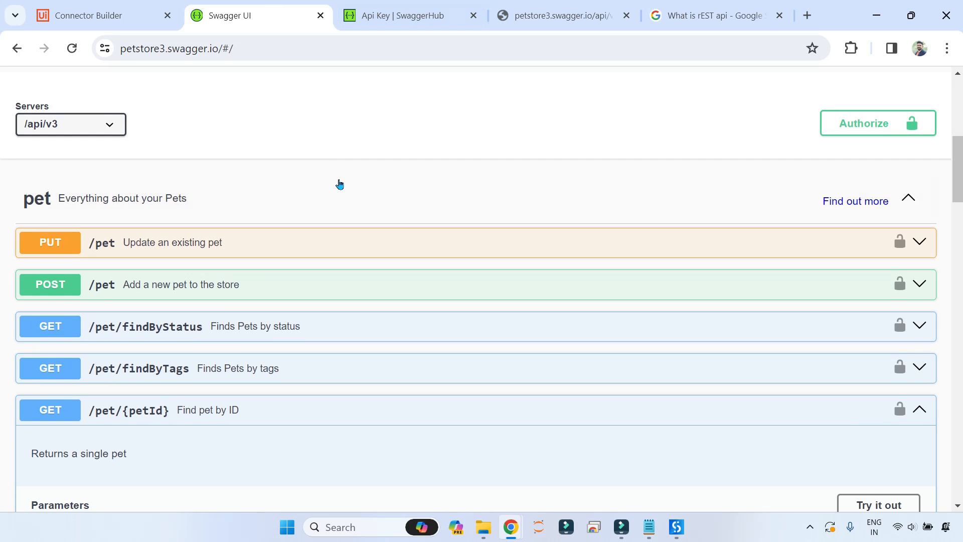
{"action": "scroll", "coordinate": [339, 183], "scroll_direction": "up", "scroll_amount": 8}
{"action": "scroll", "coordinate": [285, 361], "scroll_direction": "down", "scroll_amount": 10}
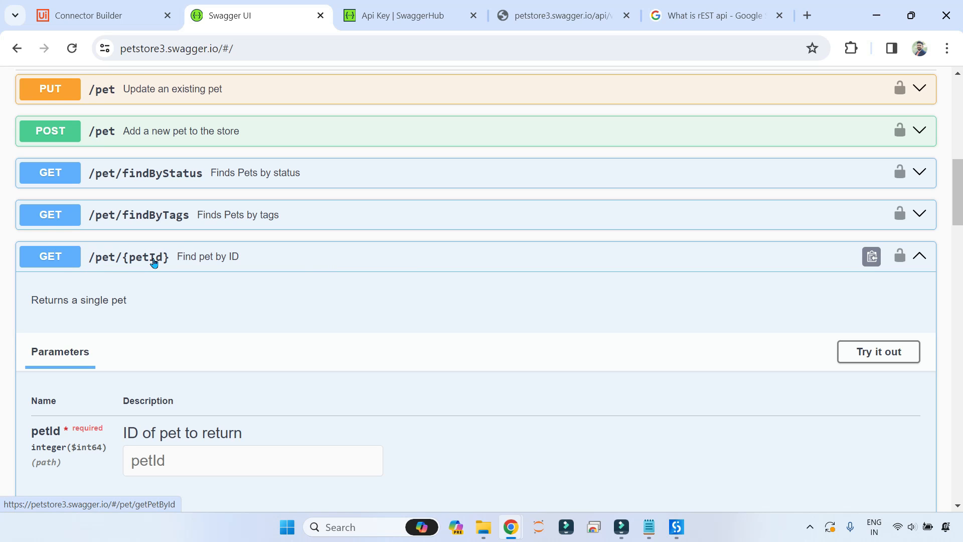
{"action": "scroll", "coordinate": [153, 262], "scroll_direction": "up", "scroll_amount": 10}
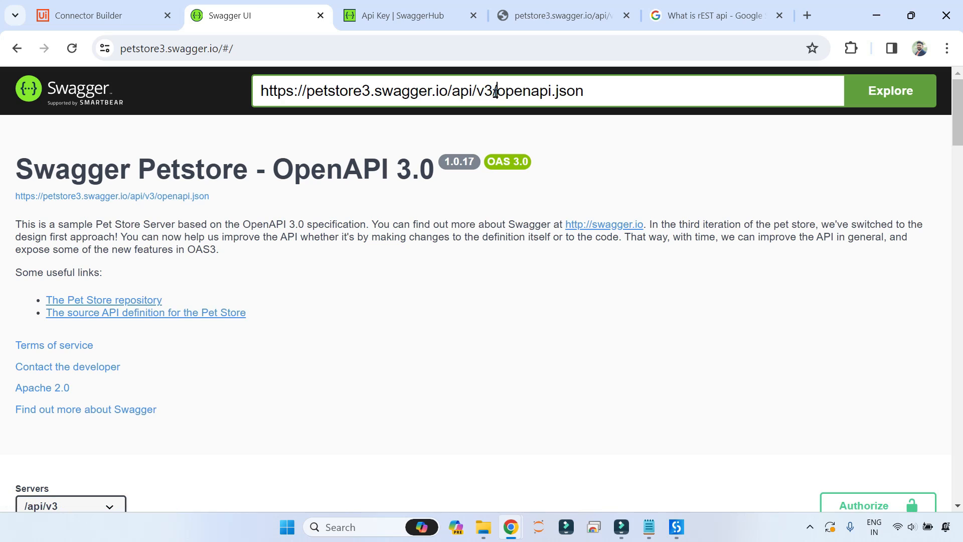
{"action": "left_click_drag", "start_coordinate": [495, 92], "coordinate": [248, 86]}
{"action": "key", "text": "ctrl+c"}
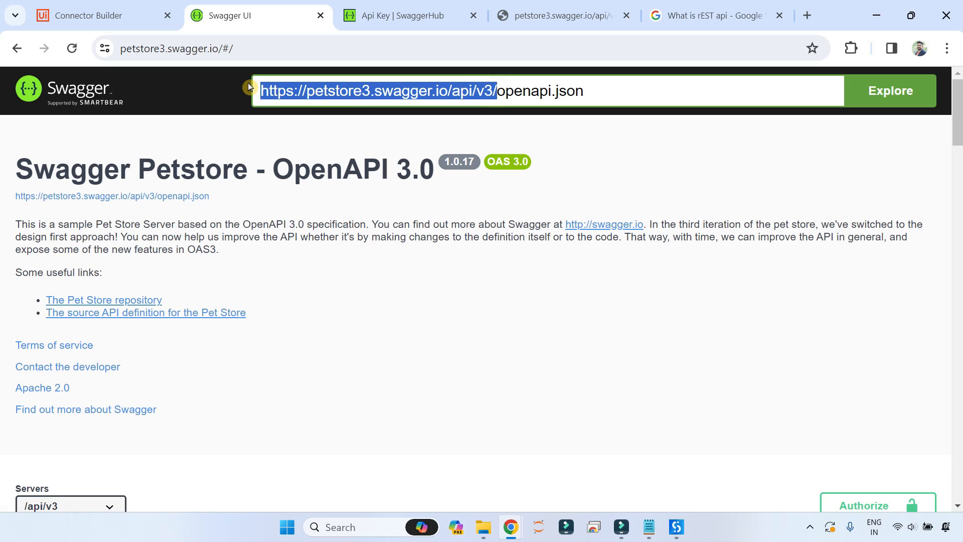
{"action": "left_click", "coordinate": [649, 527]}
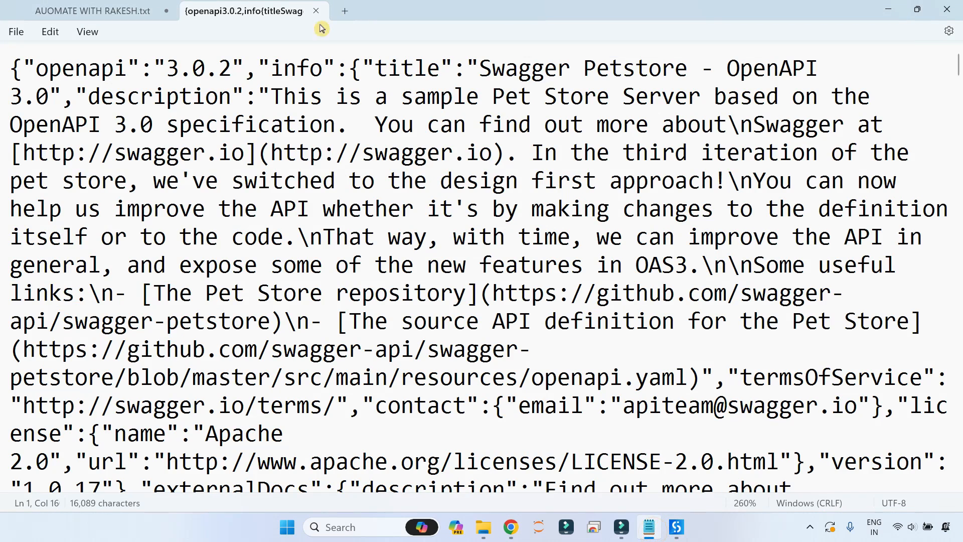
{"action": "left_click", "coordinate": [93, 11]}
{"action": "key", "text": "Return"}
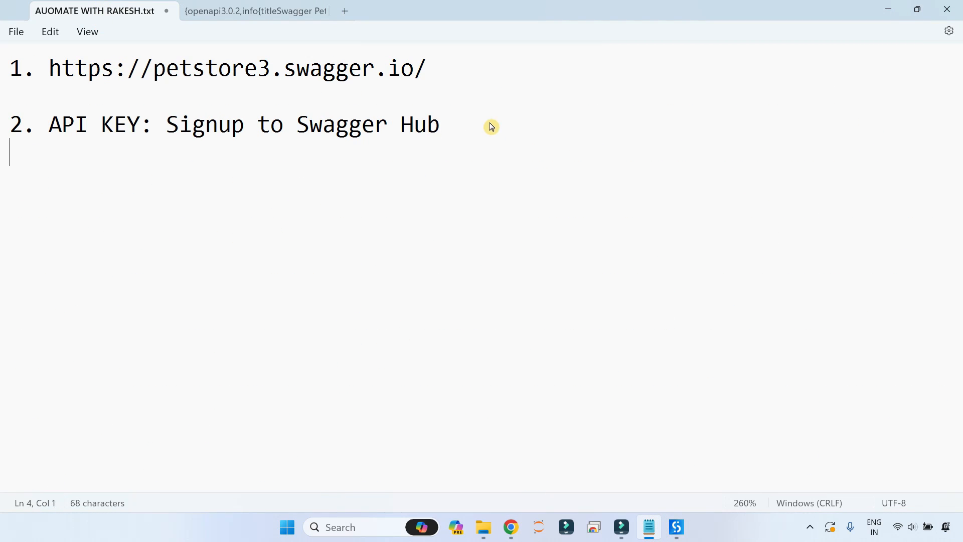
{"action": "type", "text": "3. Base UR"}
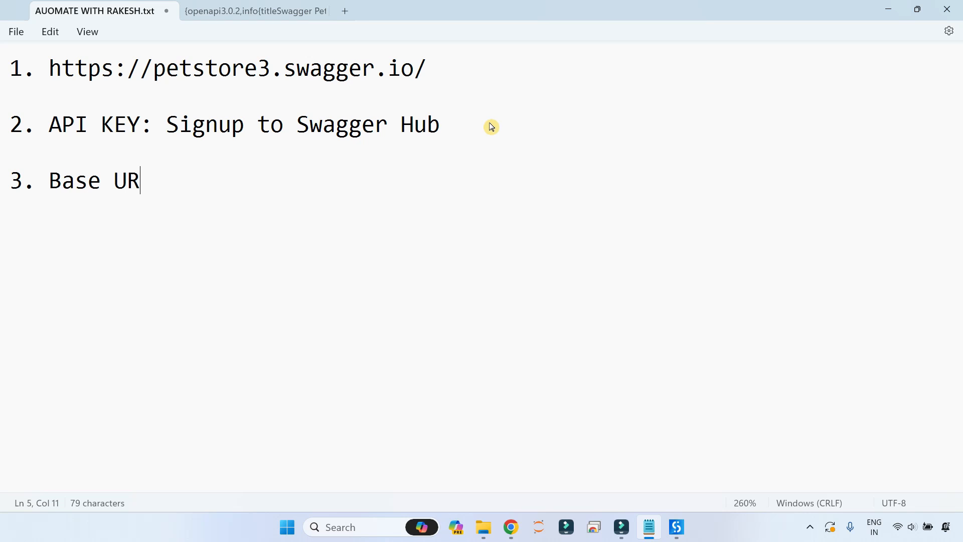
{"action": "type", "text": "L:"}
{"action": "key", "text": "ctrl+v"}
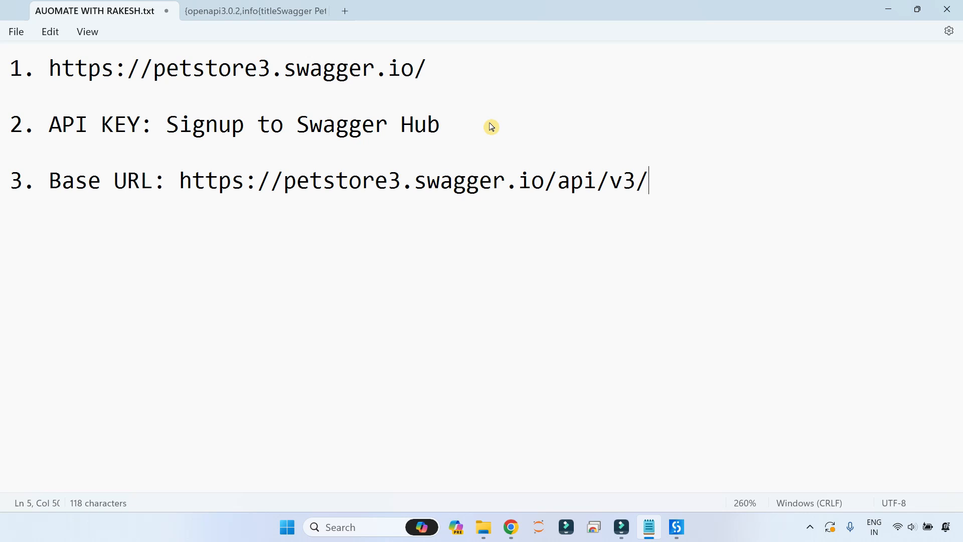
{"action": "left_click_drag", "start_coordinate": [655, 183], "coordinate": [181, 187]}
{"action": "key", "text": "ctrl+c"}
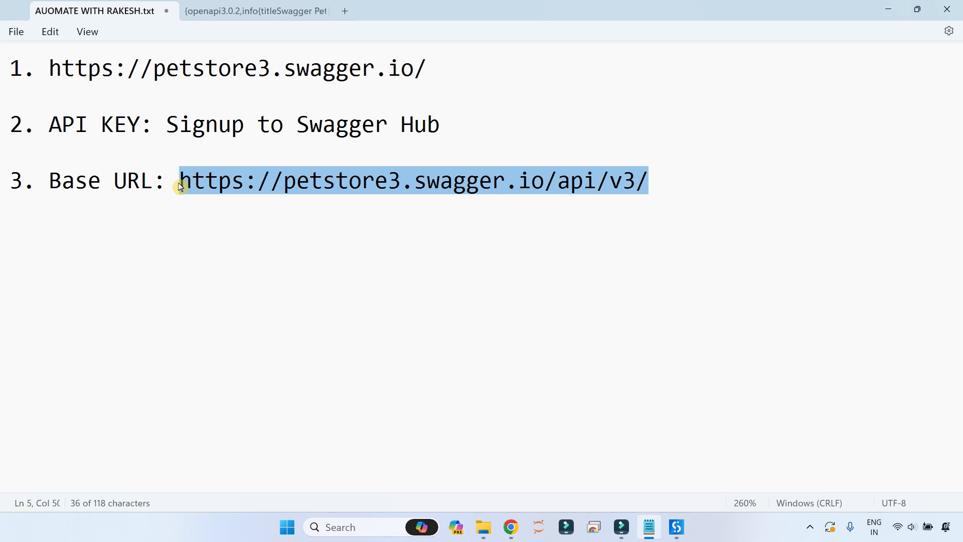
{"action": "key", "text": "alt+Tab"}
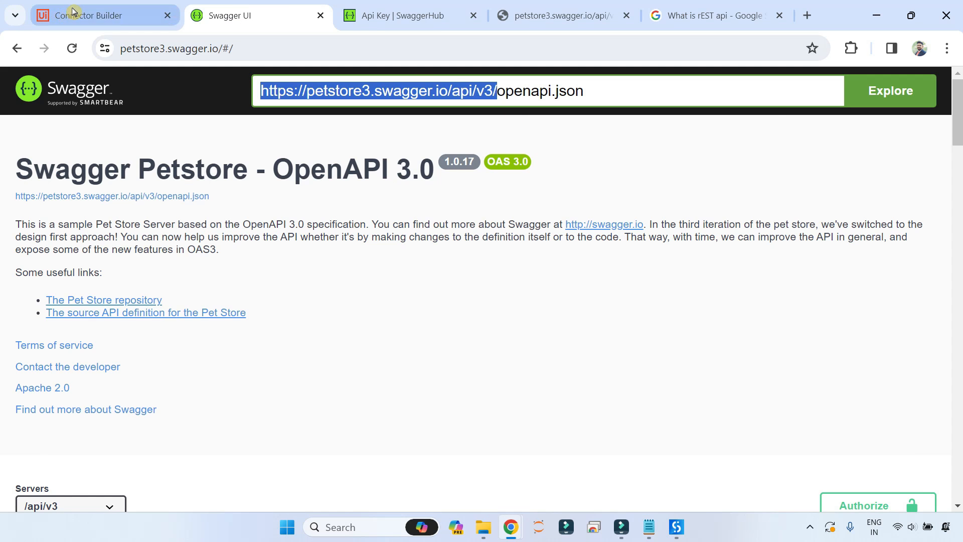
{"action": "left_click", "coordinate": [116, 13]}
{"action": "triple_click", "coordinate": [289, 189]}
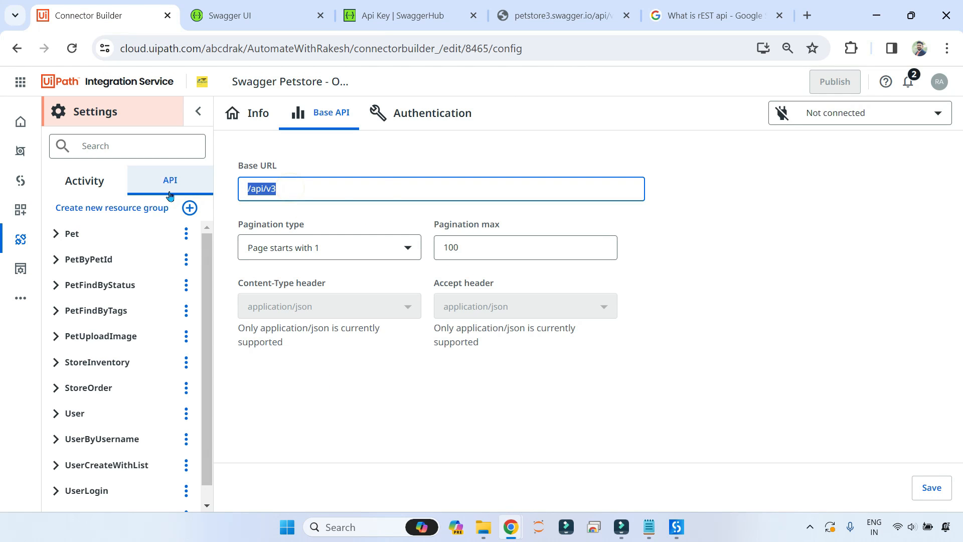
{"action": "key", "text": "ctrl+v"}
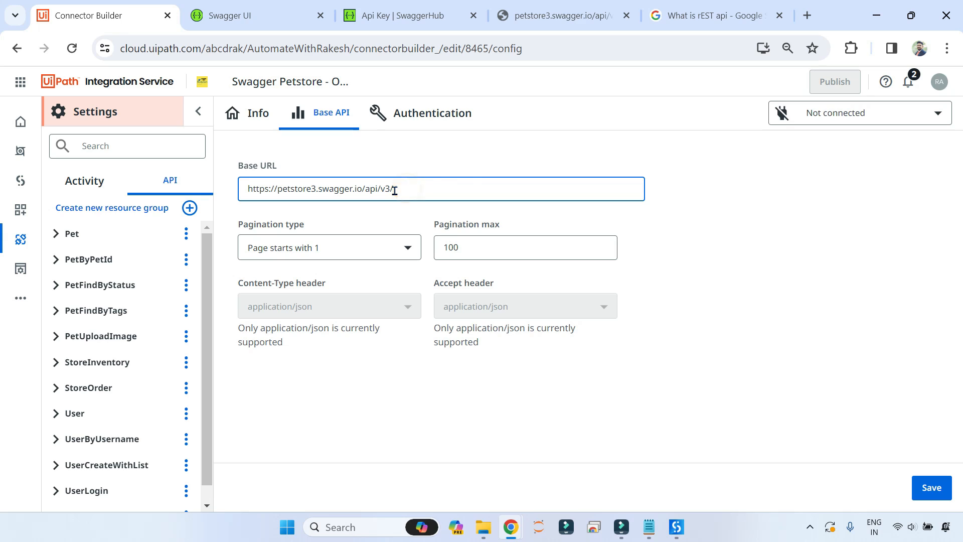
{"action": "left_click", "coordinate": [950, 490]}
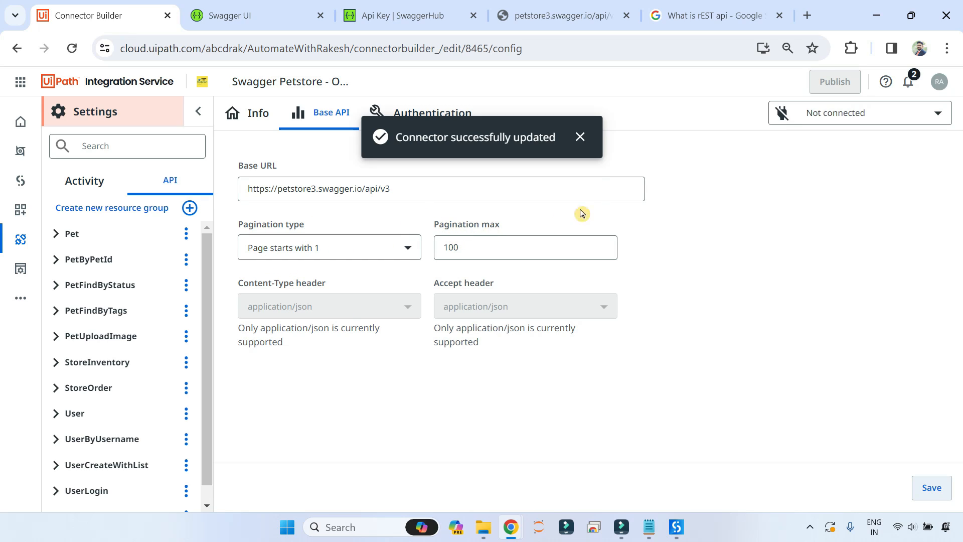
{"action": "left_click", "coordinate": [582, 138]}
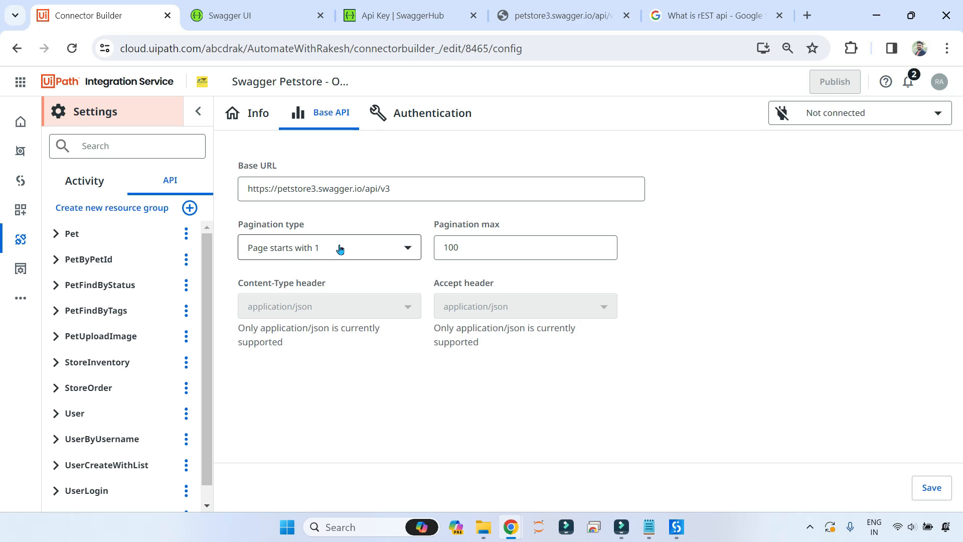
- Examine the Pagination max field and the available Pagination type options without changing them
{"action": "left_click", "coordinate": [486, 245]}
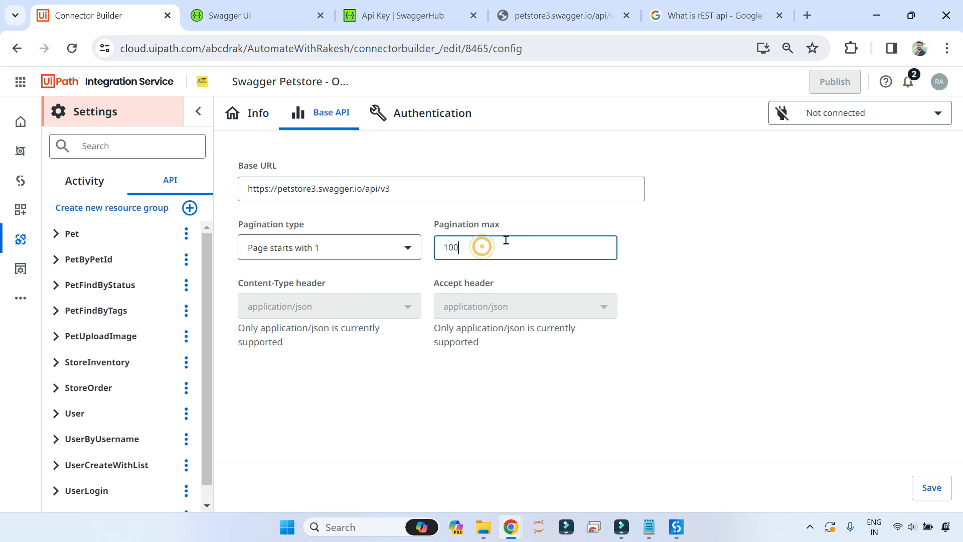
{"action": "left_click", "coordinate": [355, 249]}
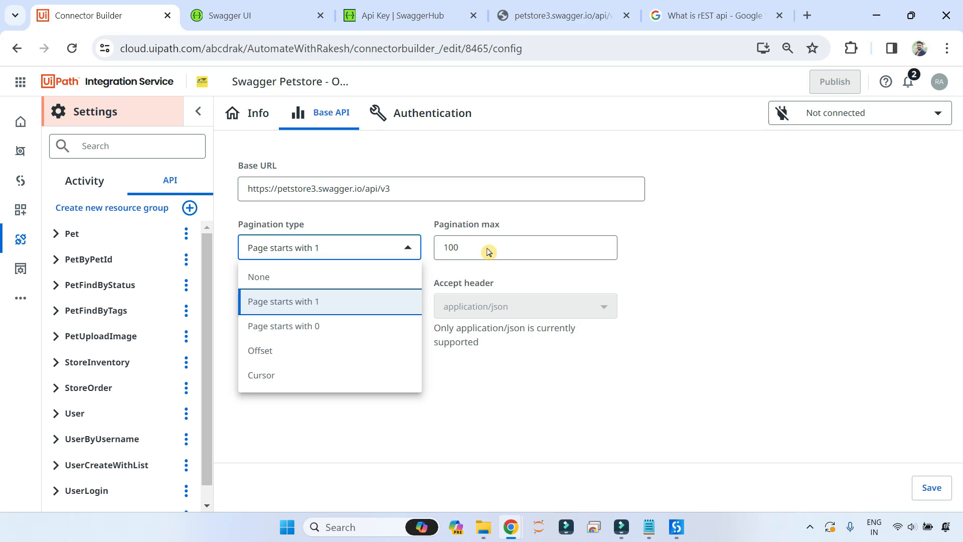
{"action": "left_click", "coordinate": [723, 272]}
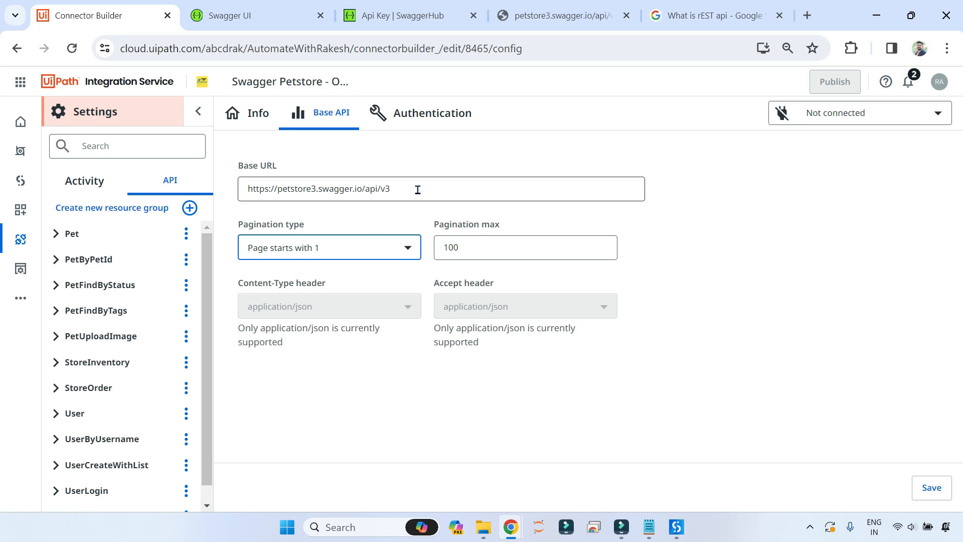
- Go to the connector's authentication settings, review the OAuth parameters, and change the authentication type to Basic
{"action": "left_click", "coordinate": [432, 117]}
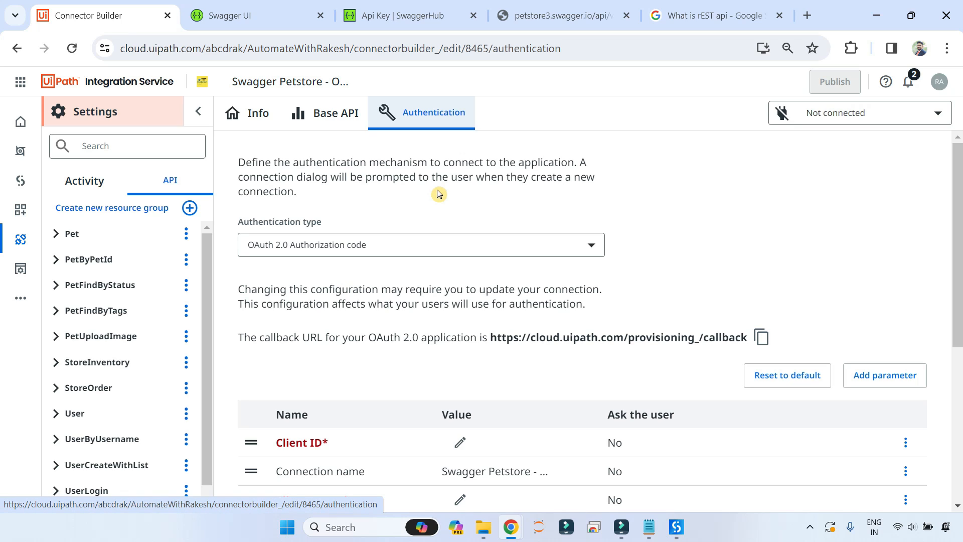
{"action": "scroll", "coordinate": [509, 267], "scroll_direction": "down", "scroll_amount": 1}
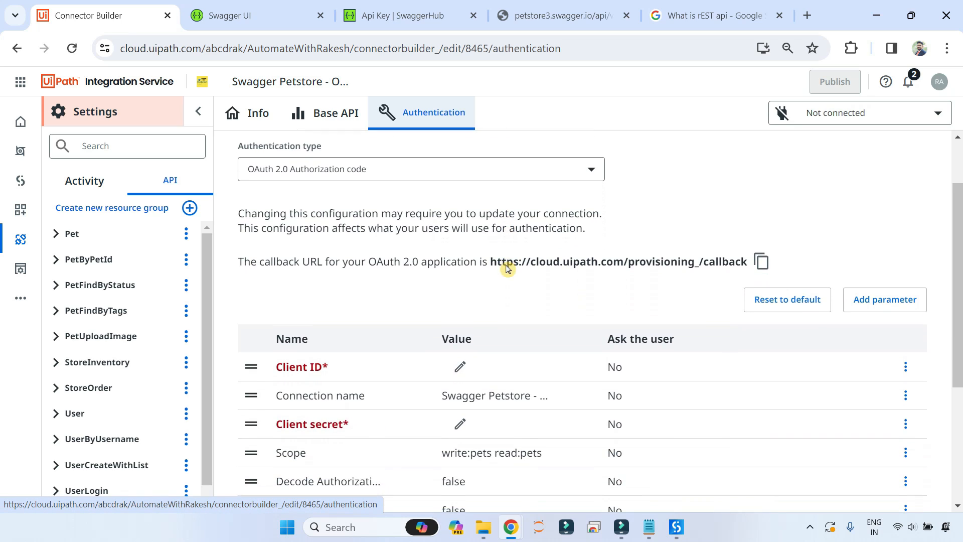
{"action": "scroll", "coordinate": [576, 273], "scroll_direction": "up", "scroll_amount": 1}
{"action": "left_click", "coordinate": [597, 245]}
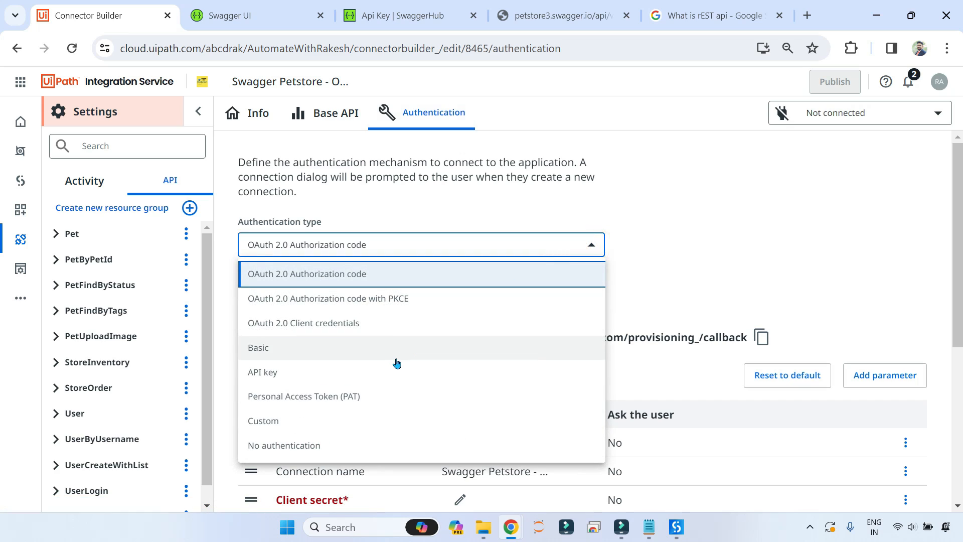
{"action": "left_click", "coordinate": [612, 228]}
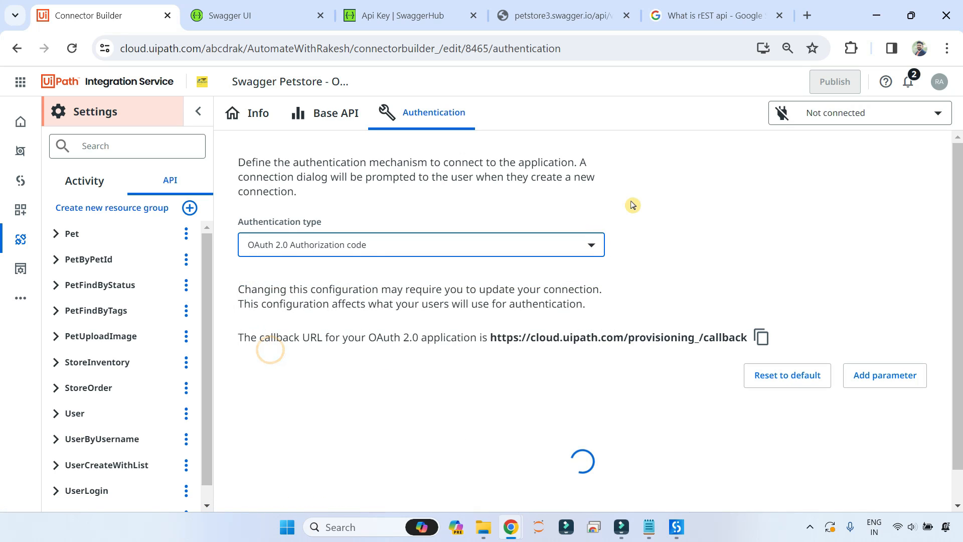
{"action": "scroll", "coordinate": [642, 277], "scroll_direction": "down", "scroll_amount": 1}
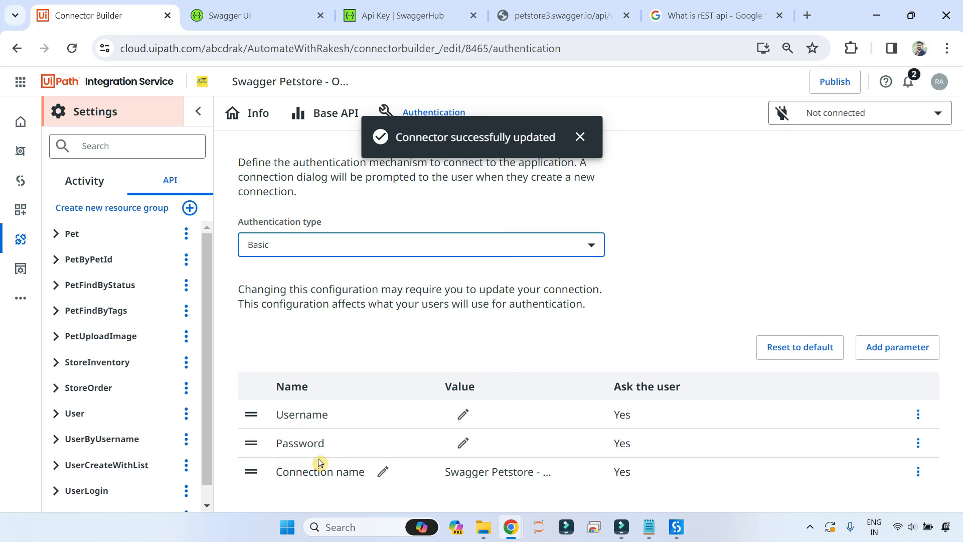
- Start adding a connection to inspect the username and password fields required by Basic authentication, and close the connection window
{"action": "left_click", "coordinate": [918, 117]}
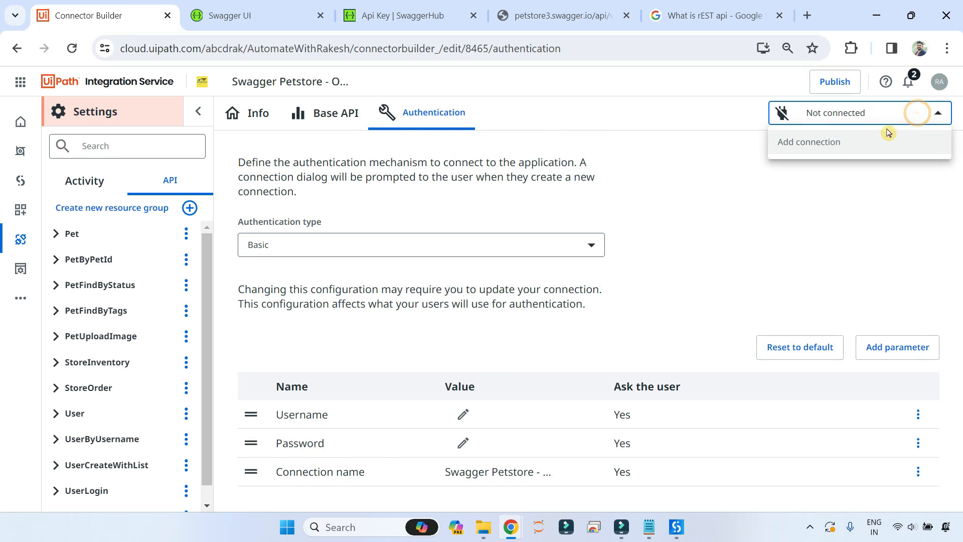
{"action": "left_click", "coordinate": [823, 143]}
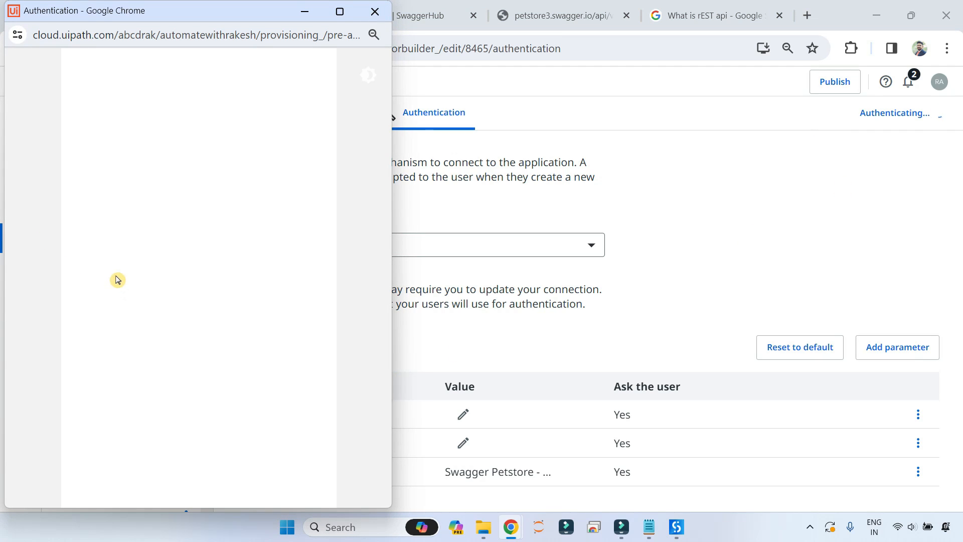
{"action": "scroll", "coordinate": [221, 267], "scroll_direction": "down", "scroll_amount": 2}
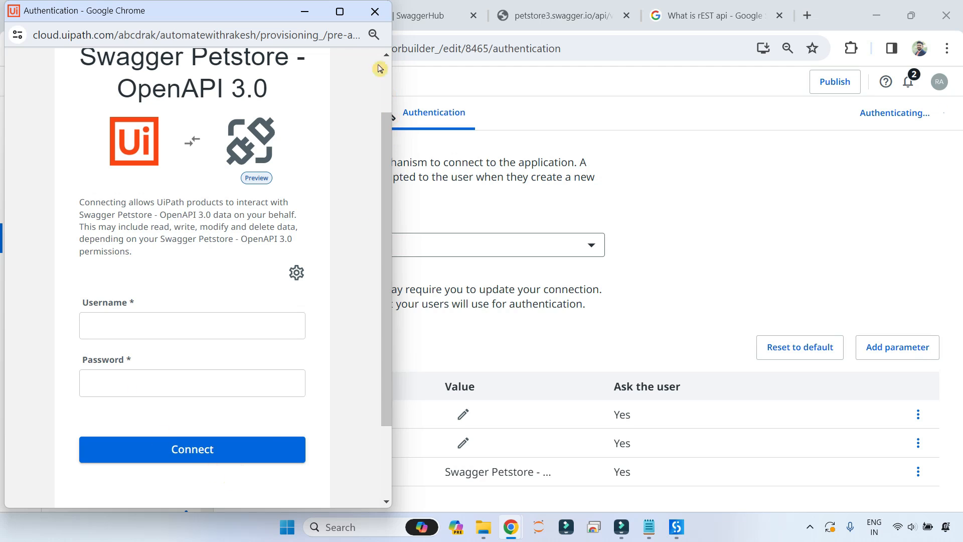
{"action": "left_click", "coordinate": [374, 12]}
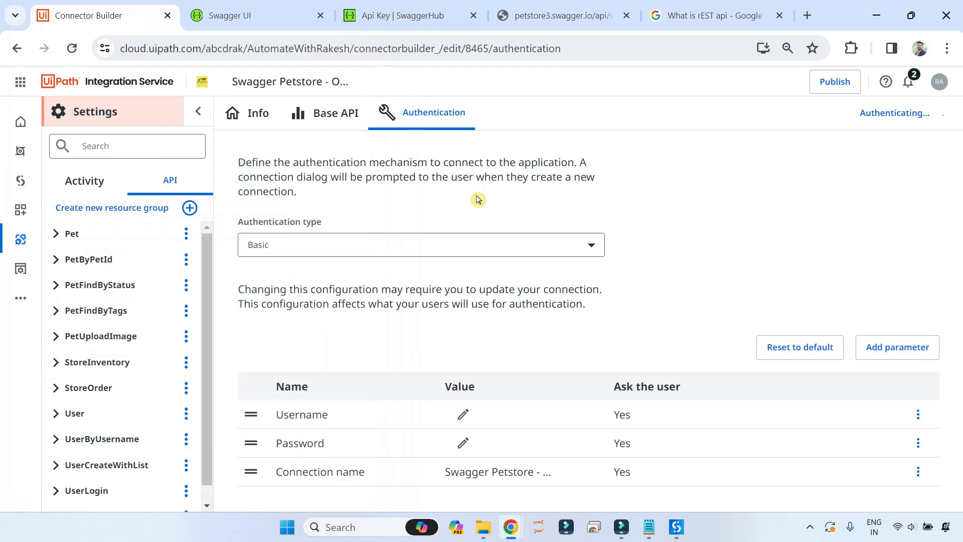
- Change the authentication type from Basic to API key and preview the fields requested when adding a connection
{"action": "left_click", "coordinate": [416, 245]}
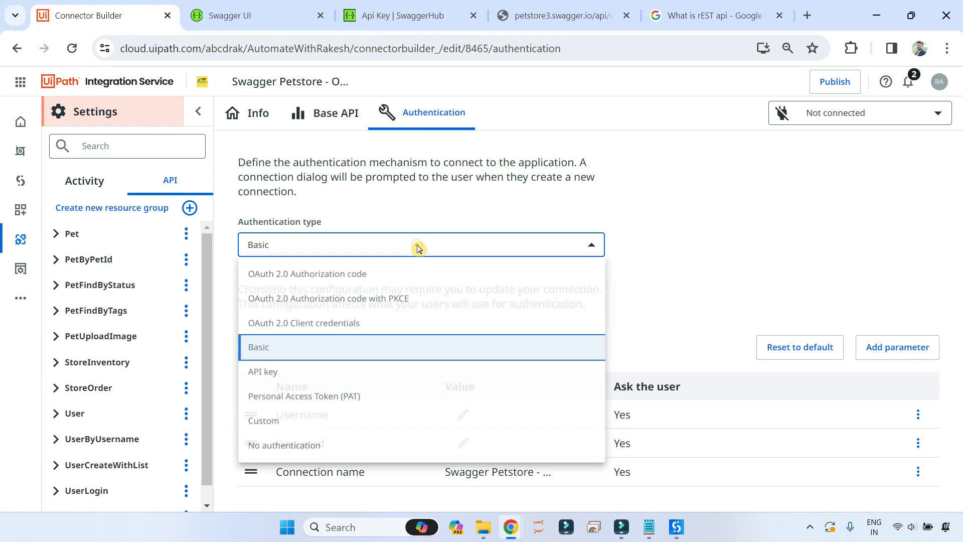
{"action": "left_click", "coordinate": [272, 375]}
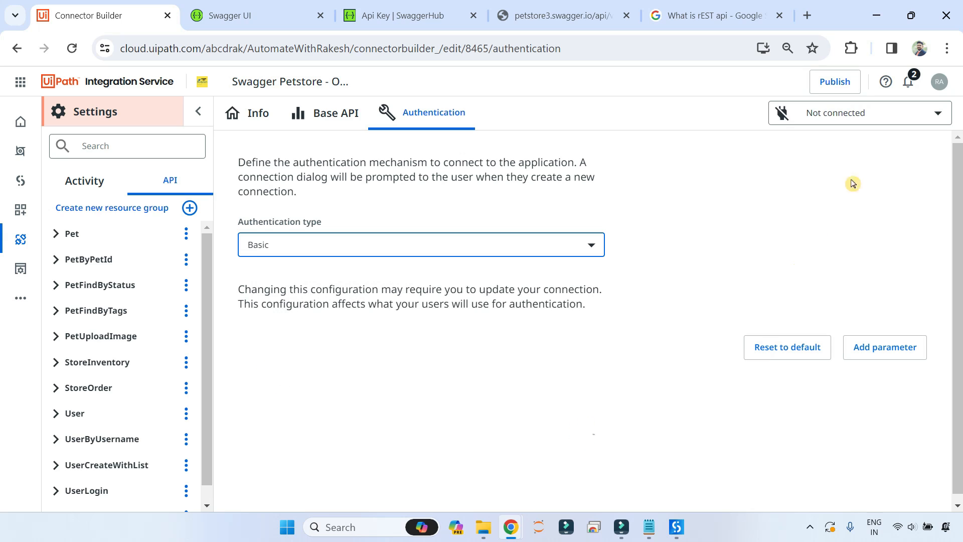
{"action": "left_click", "coordinate": [930, 122]}
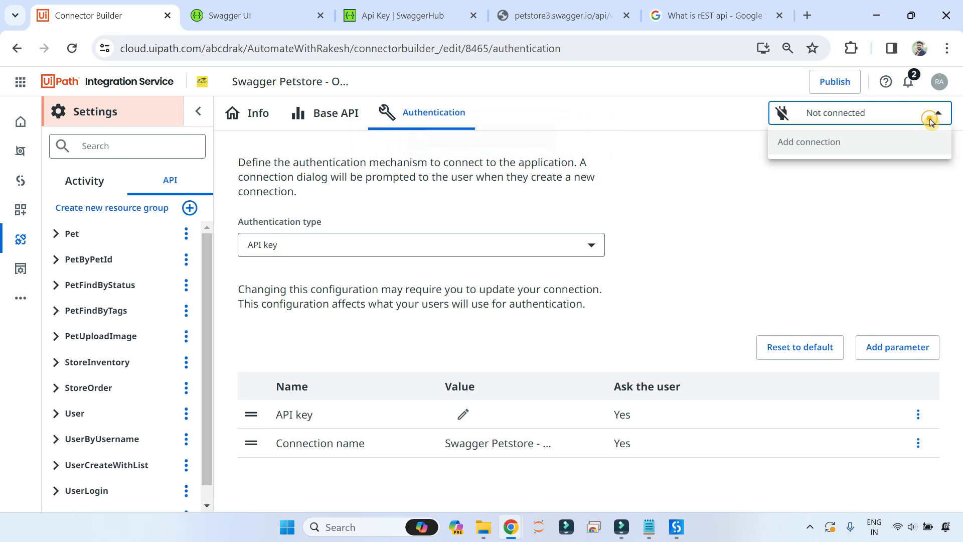
{"action": "left_click", "coordinate": [813, 145]}
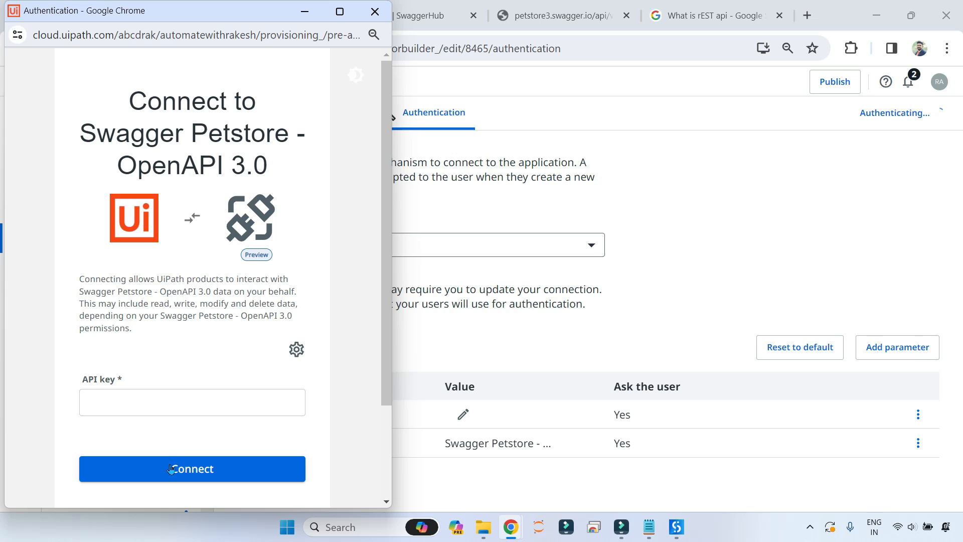
{"action": "left_click", "coordinate": [373, 12]}
- Change the authentication type to Personal Access Token (PAT) and preview the token field requested when adding a connection
{"action": "left_click", "coordinate": [444, 251]}
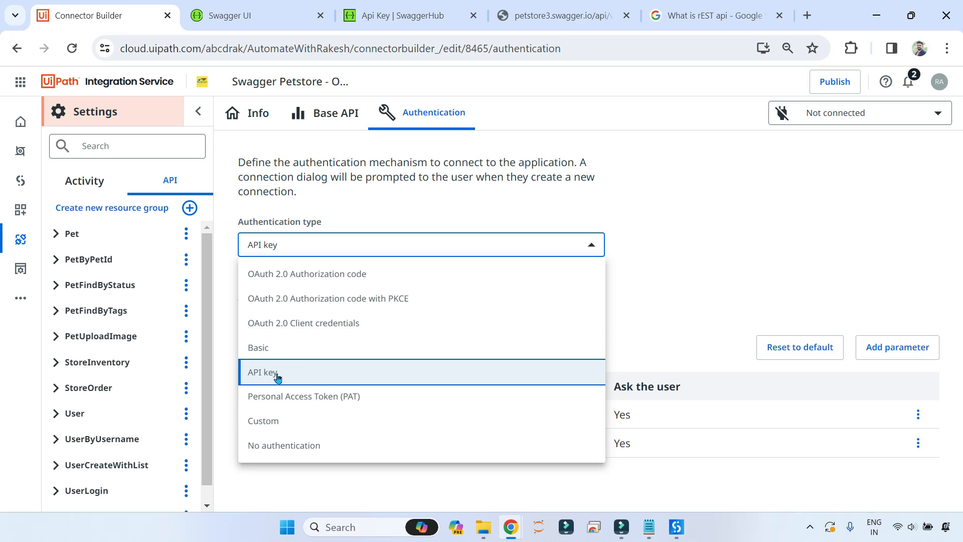
{"action": "left_click", "coordinate": [289, 399]}
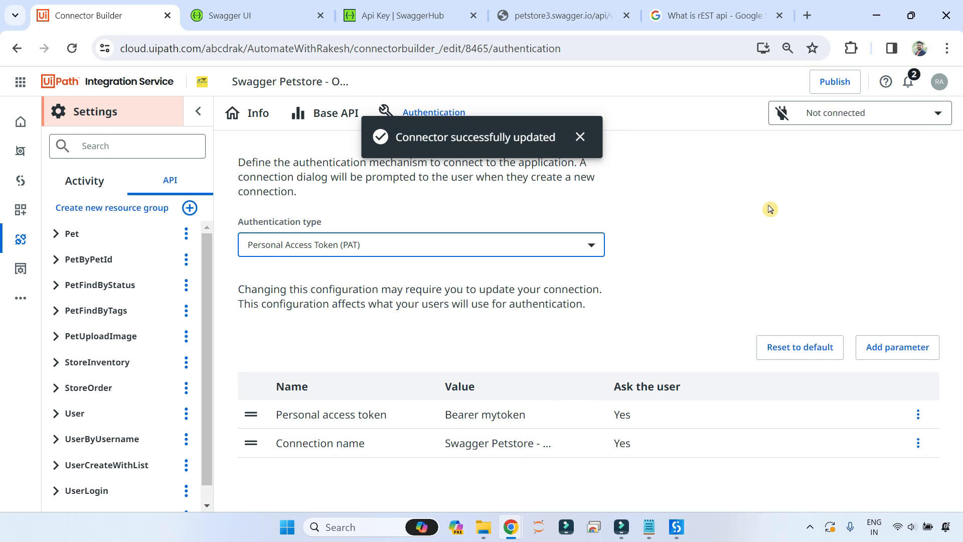
{"action": "left_click", "coordinate": [937, 113]}
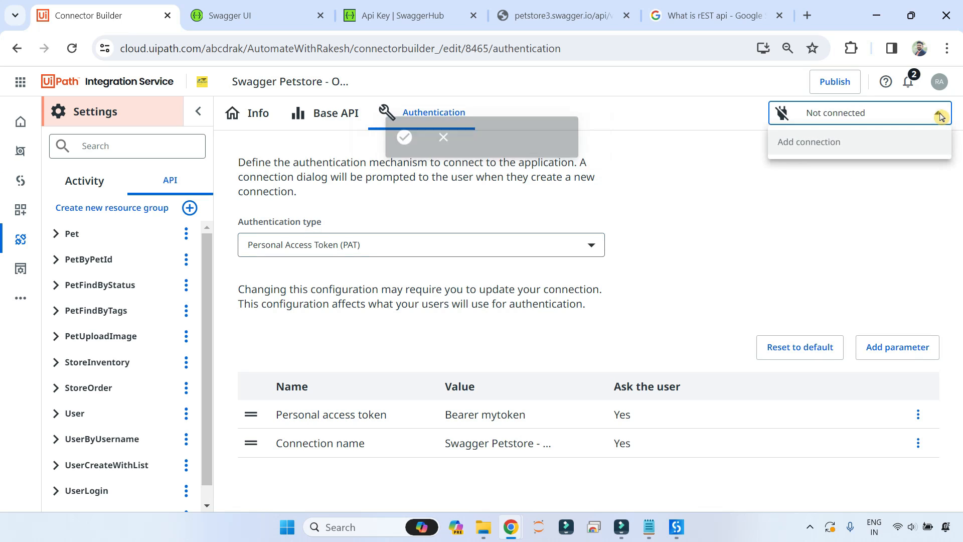
{"action": "left_click", "coordinate": [814, 154]}
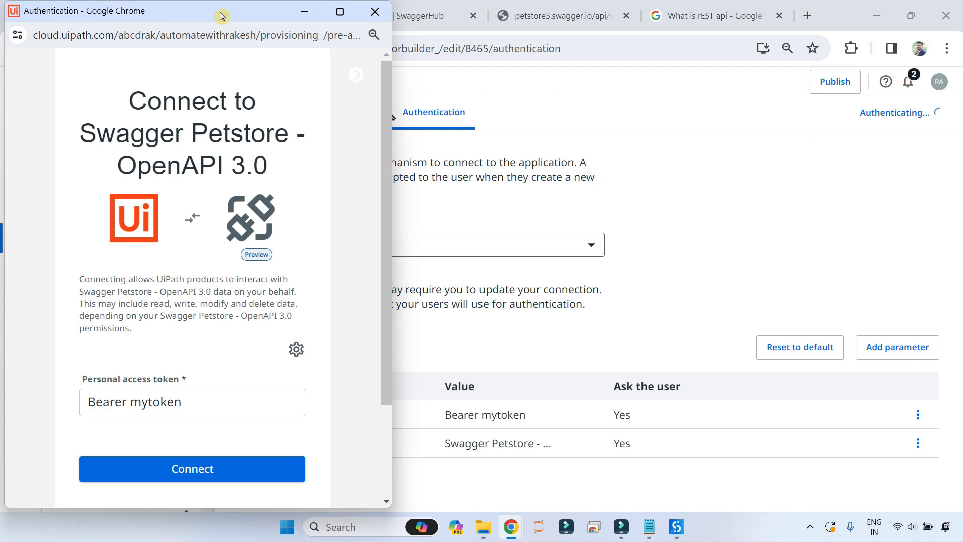
{"action": "left_click", "coordinate": [192, 405]}
{"action": "key", "text": "ctrl+a"}
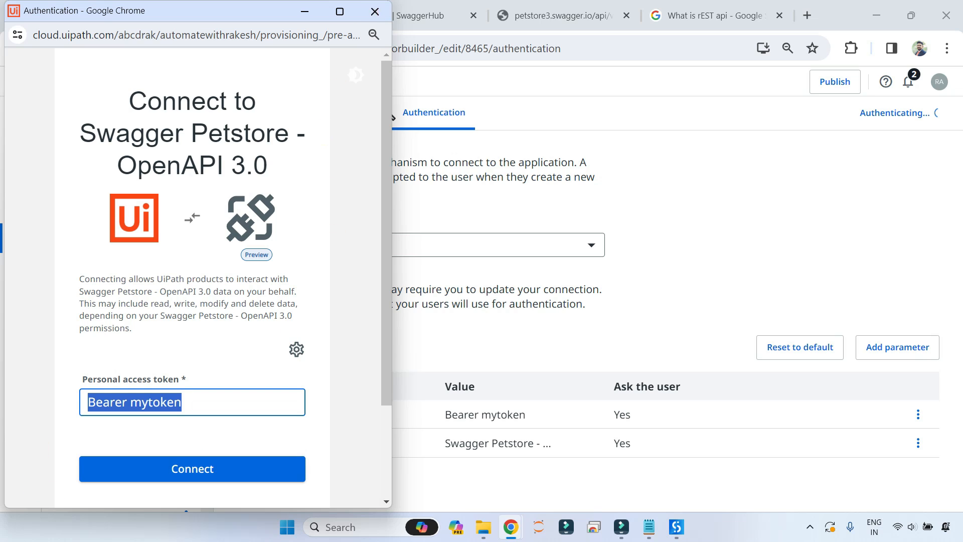
{"action": "left_click", "coordinate": [375, 11]}
- Look at the SwaggerHub API Key page and return to the connector's authentication settings
{"action": "left_click", "coordinate": [256, 16]}
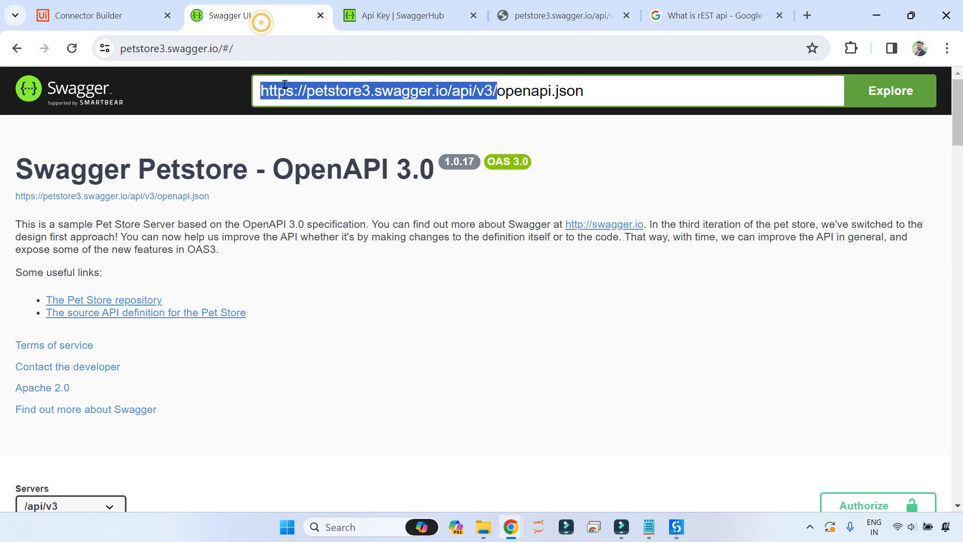
{"action": "left_click", "coordinate": [413, 12]}
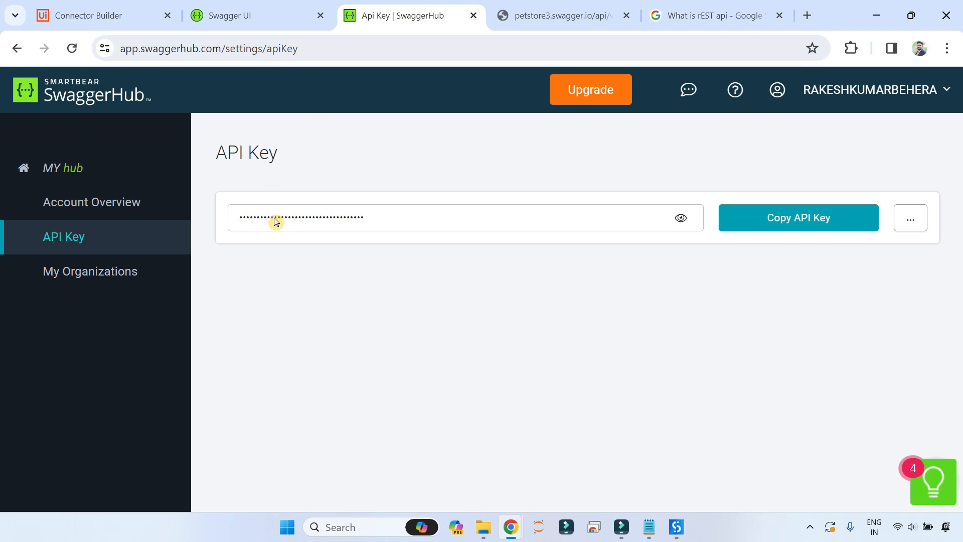
{"action": "left_click", "coordinate": [100, 16]}
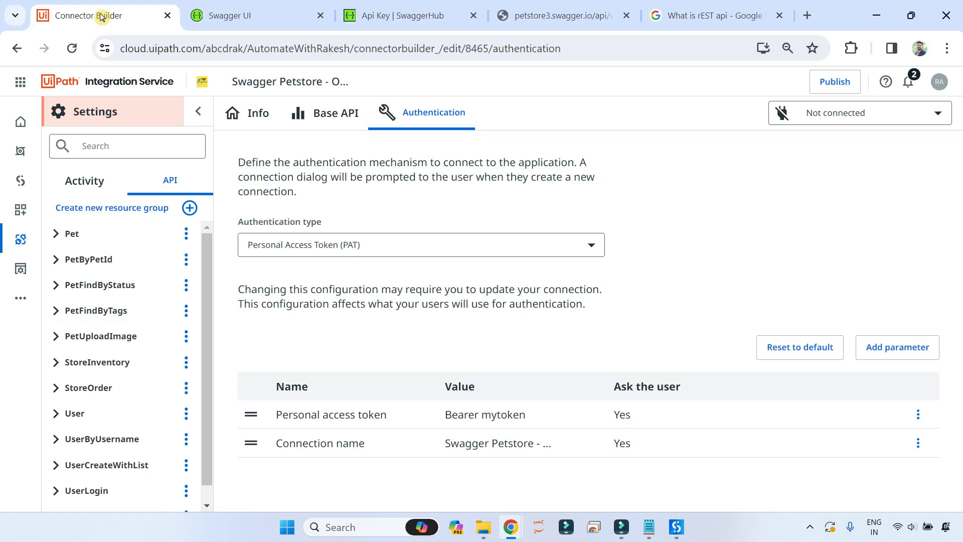
- Replace the PAT authentication type with API key, check the add-connection window for its API key field, and close the window
{"action": "left_click", "coordinate": [522, 248]}
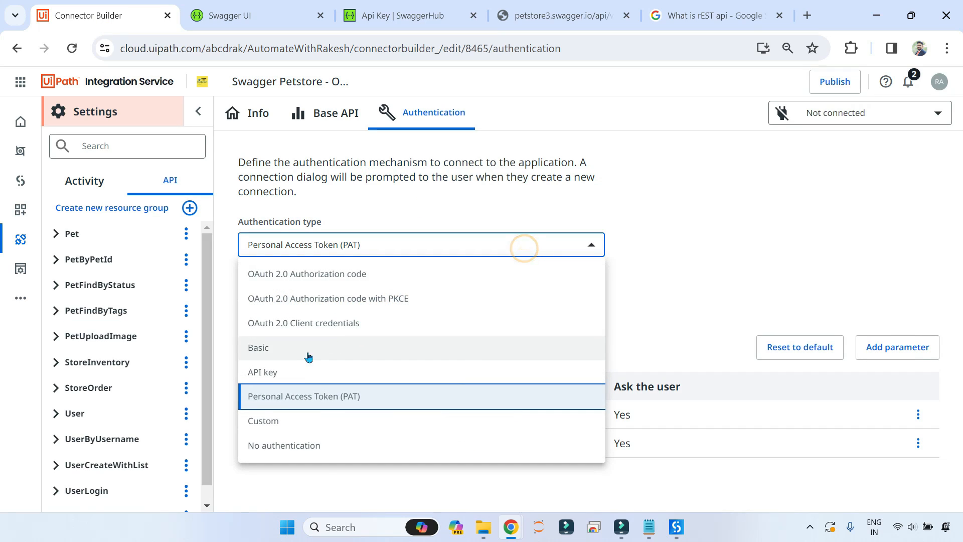
{"action": "left_click", "coordinate": [272, 373]}
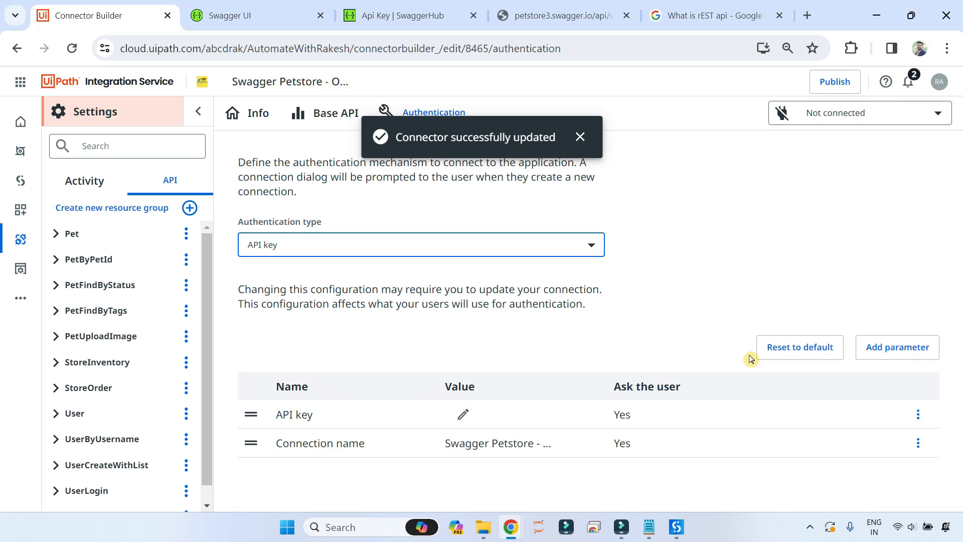
{"action": "left_click", "coordinate": [881, 116]}
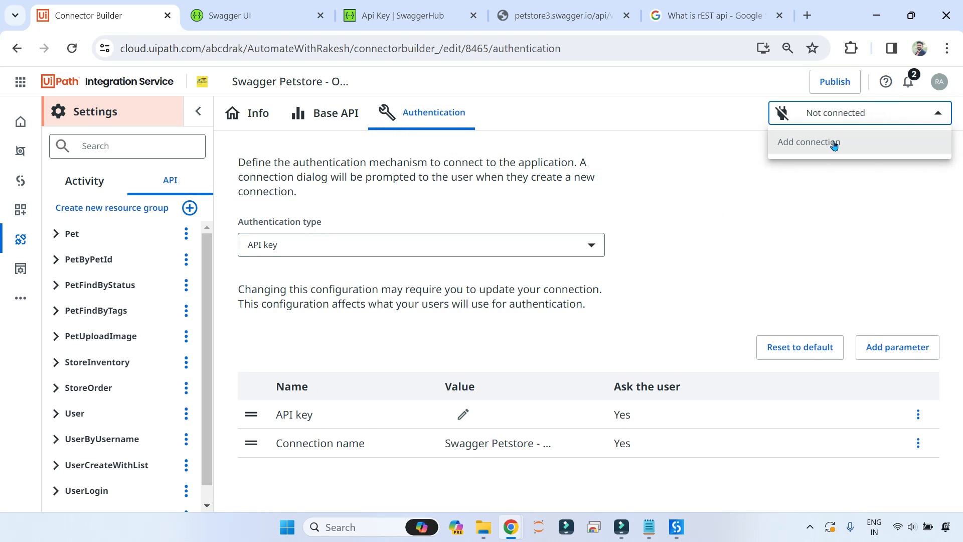
{"action": "left_click", "coordinate": [832, 144]}
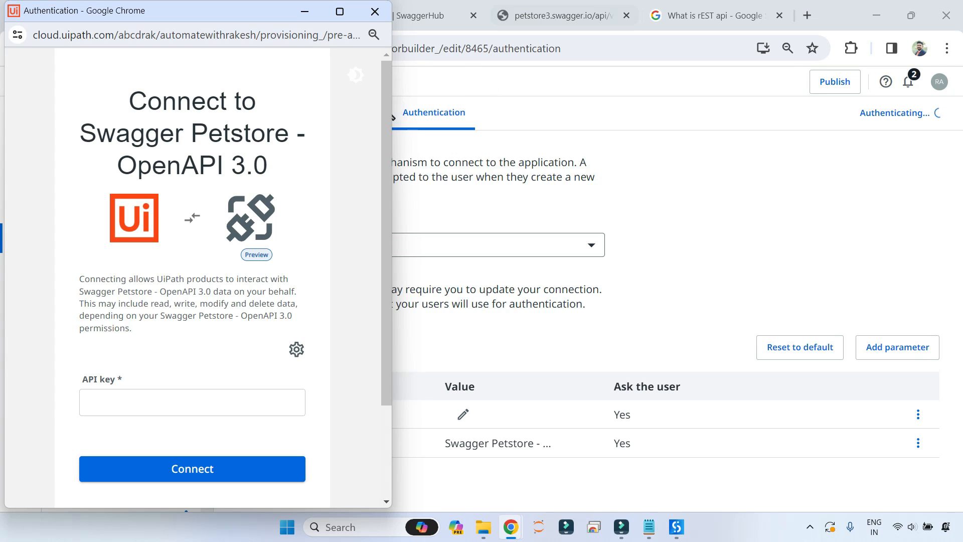
{"action": "left_click", "coordinate": [376, 12]}
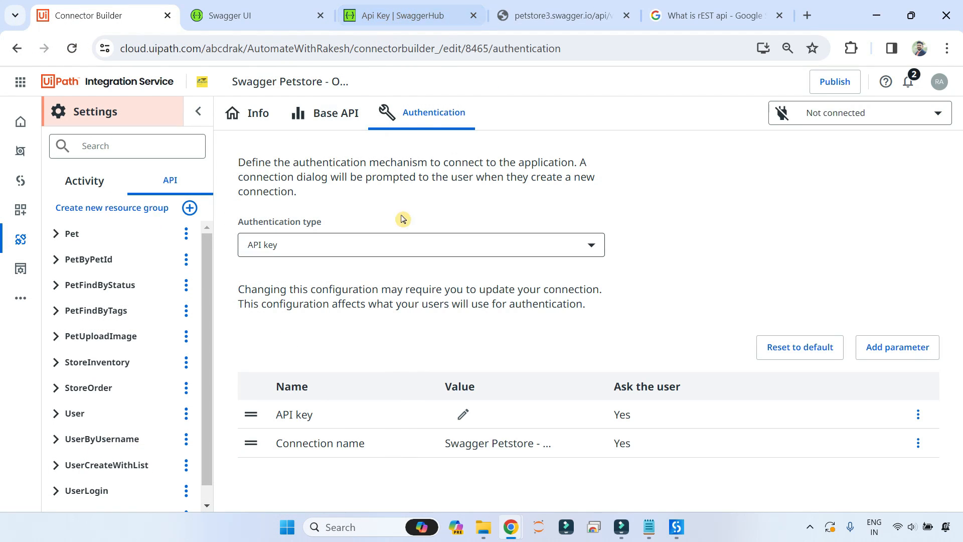
- Copy the API key from SwaggerHub and add a connection to the Swagger Petstore connector with that key
{"action": "left_click", "coordinate": [414, 7]}
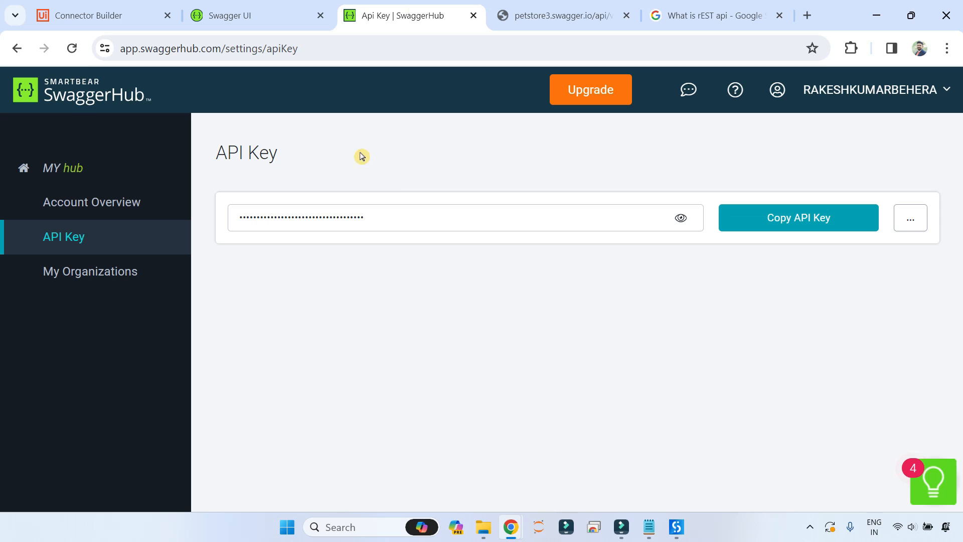
{"action": "left_click", "coordinate": [768, 220]}
{"action": "left_click", "coordinate": [86, 22]}
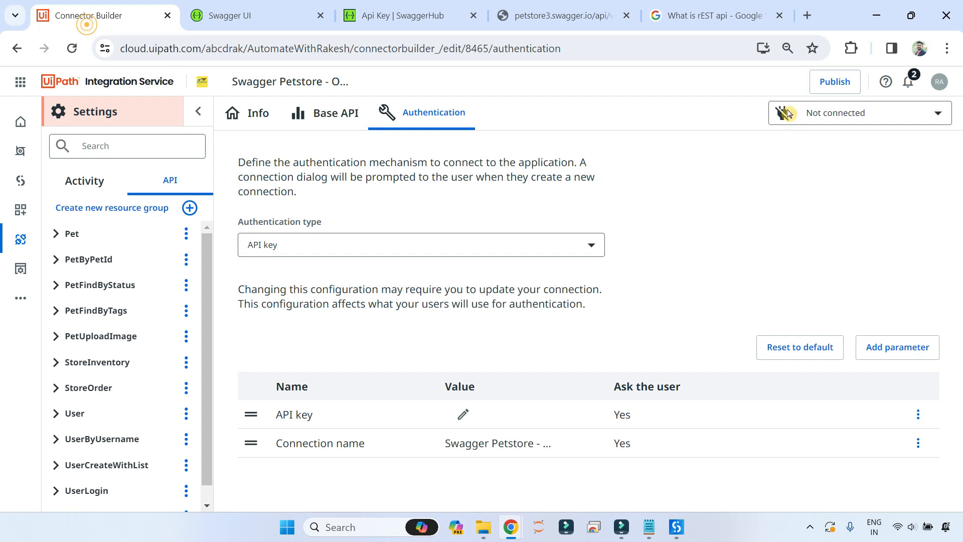
{"action": "left_click", "coordinate": [897, 121]}
{"action": "left_click", "coordinate": [838, 141]}
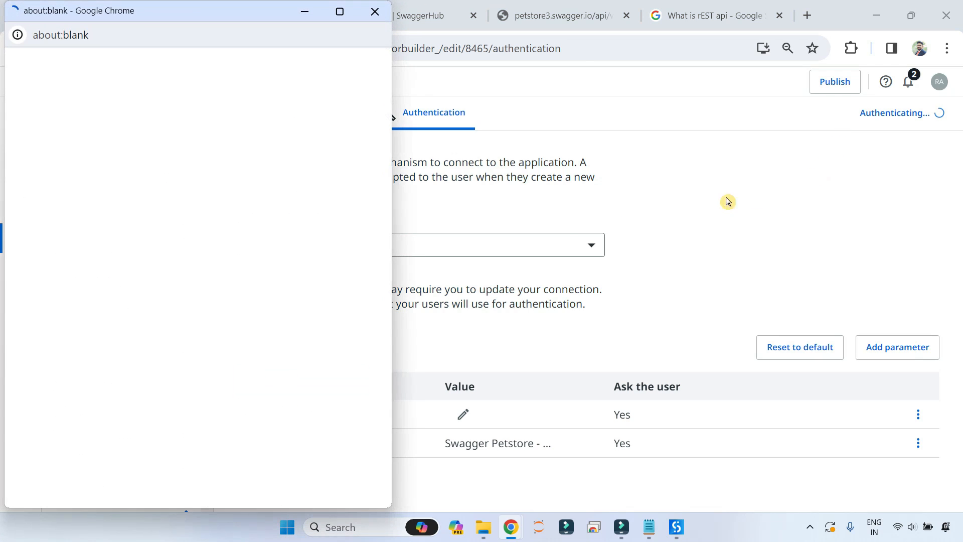
{"action": "left_click", "coordinate": [130, 400]}
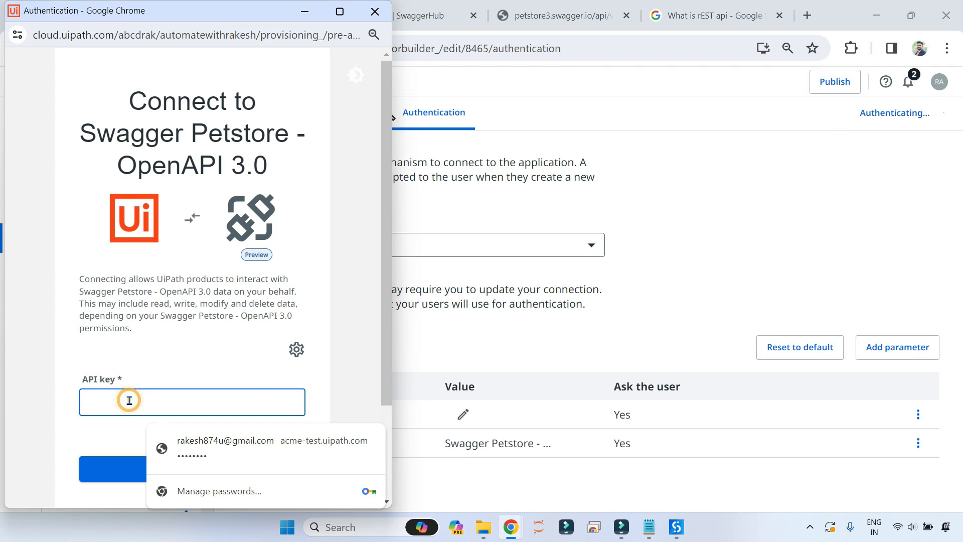
{"action": "key", "text": "ctrl+v"}
{"action": "left_click", "coordinate": [171, 474]}
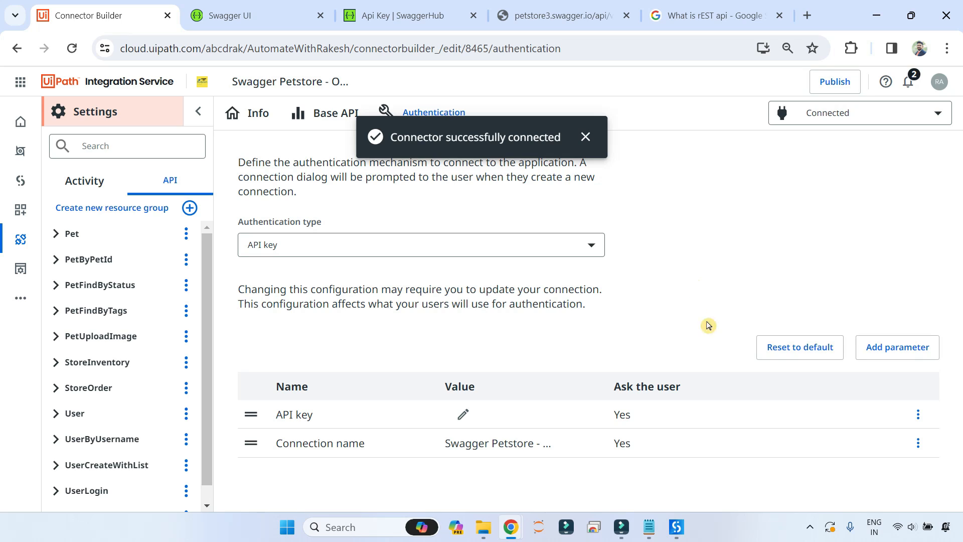
- Edit the API key authentication parameter, paste the API key as its default value, and save it, accepting the need to reauthenticate
{"action": "left_click", "coordinate": [918, 414]}
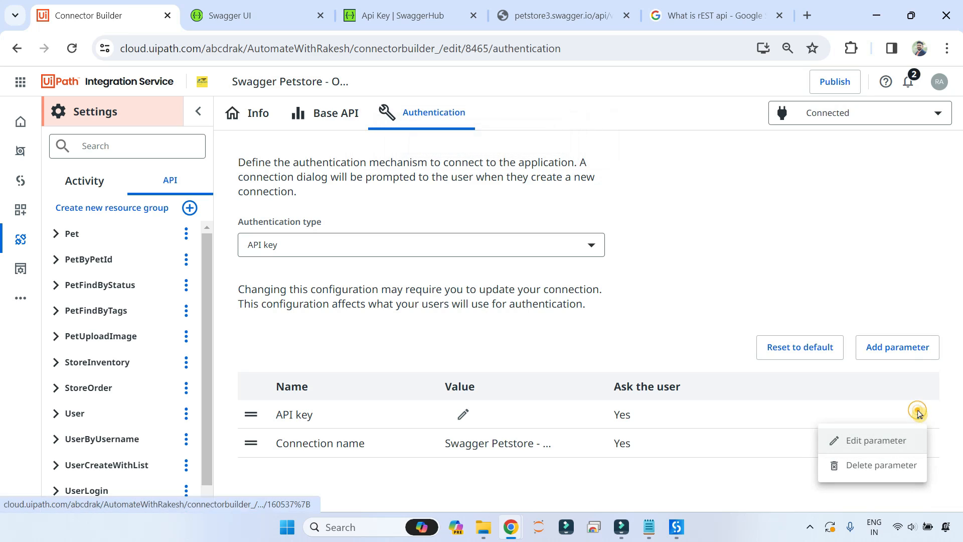
{"action": "left_click", "coordinate": [888, 441]}
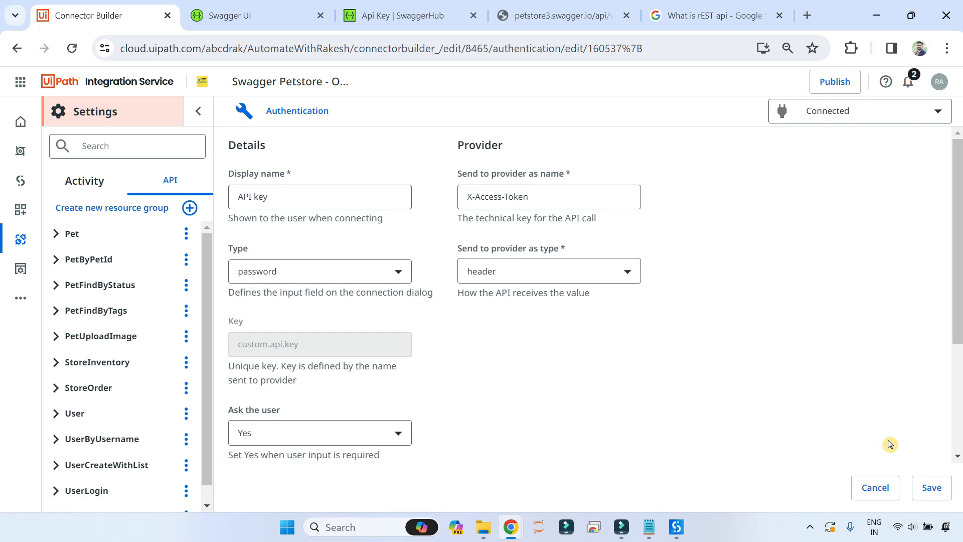
{"action": "scroll", "coordinate": [681, 405], "scroll_direction": "down", "scroll_amount": 3}
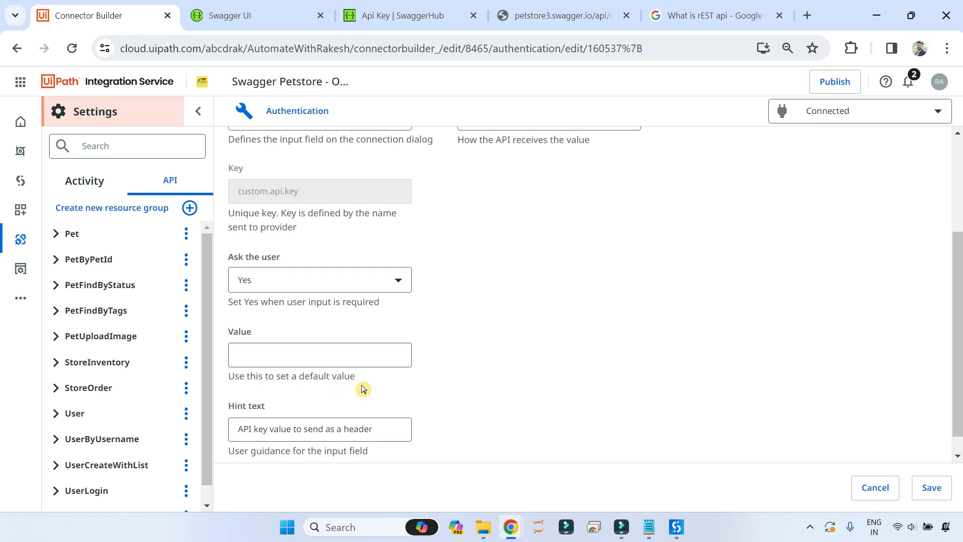
{"action": "left_click", "coordinate": [264, 354]}
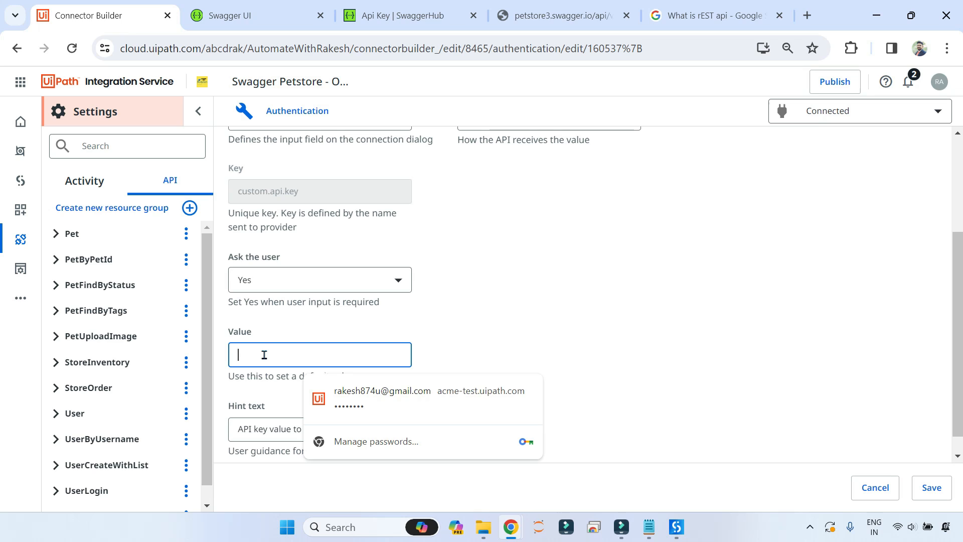
{"action": "key", "text": "ctrl+v"}
{"action": "left_click", "coordinate": [828, 269]}
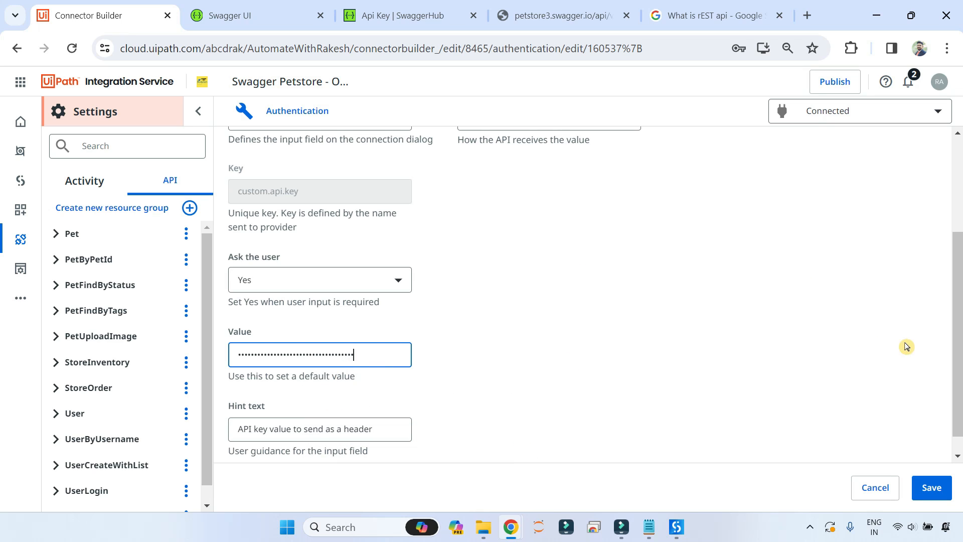
{"action": "left_click", "coordinate": [932, 487]}
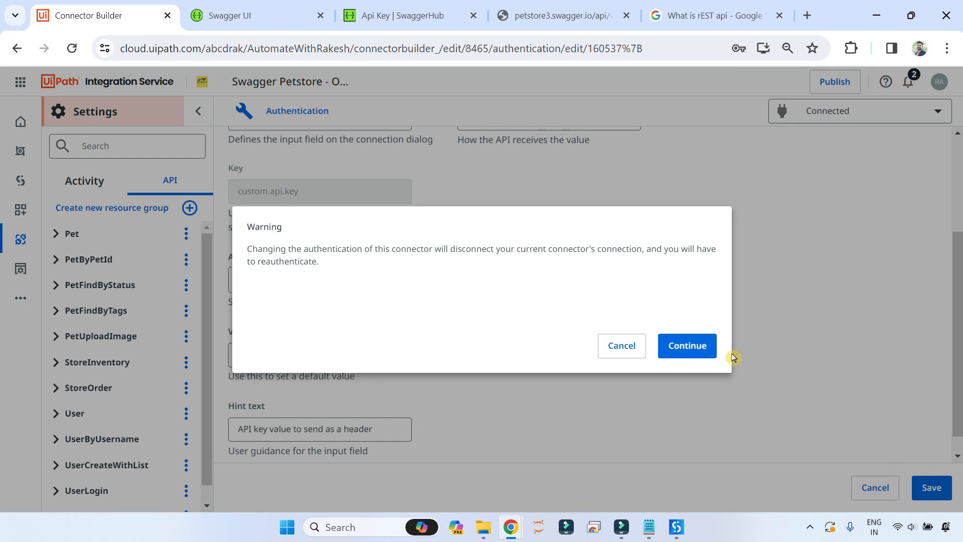
{"action": "left_click", "coordinate": [703, 348]}
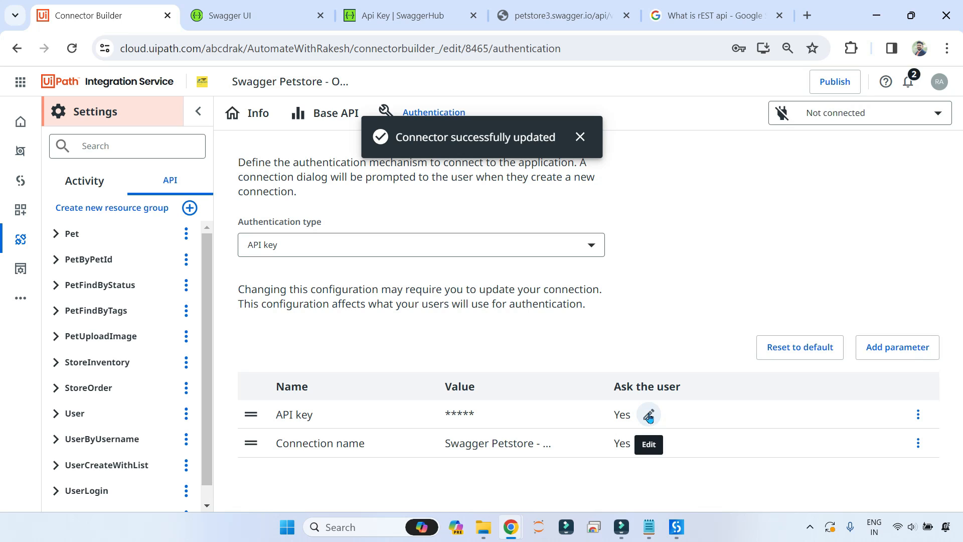
- Switch the API key parameter's Ask the user setting to No and back to Yes
{"action": "left_click", "coordinate": [650, 415]}
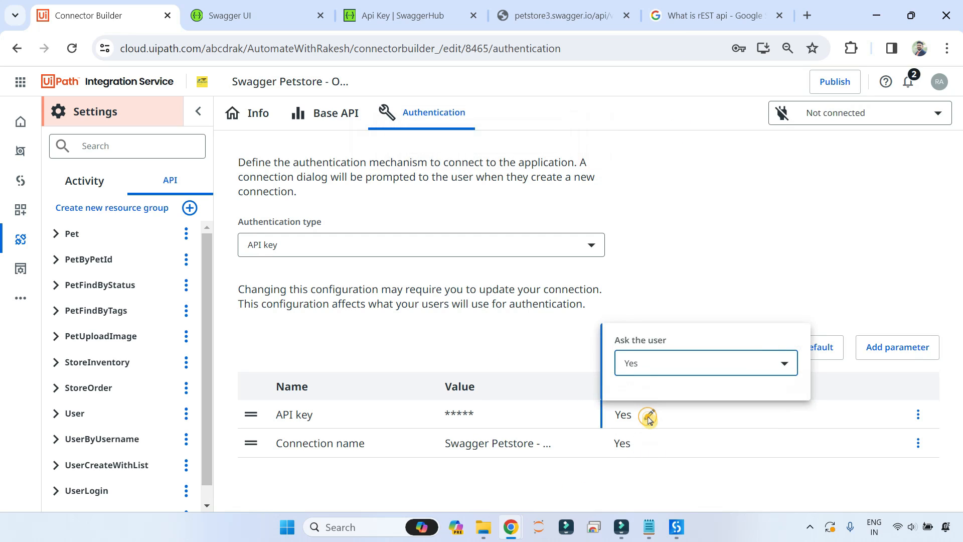
{"action": "left_click", "coordinate": [708, 362]}
{"action": "left_click", "coordinate": [651, 420]}
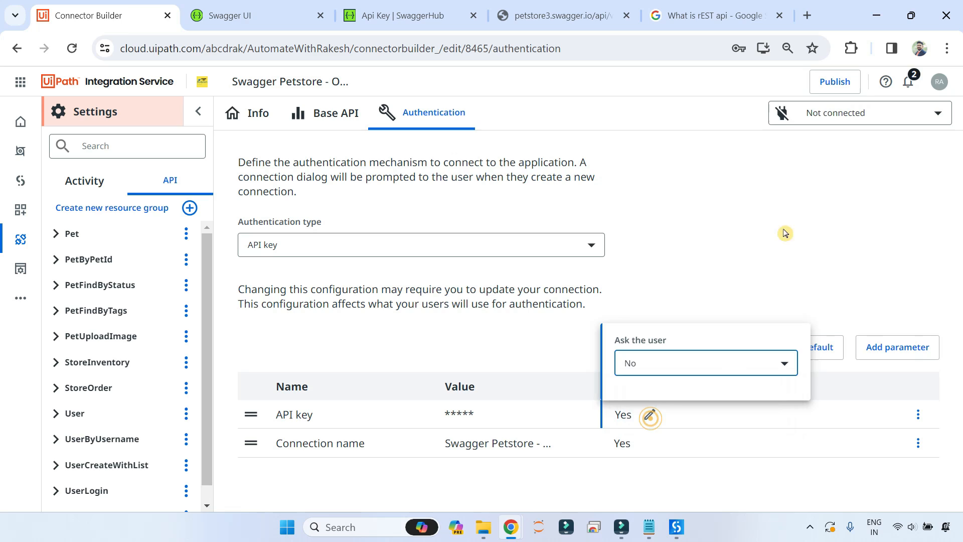
{"action": "left_click", "coordinate": [780, 219]}
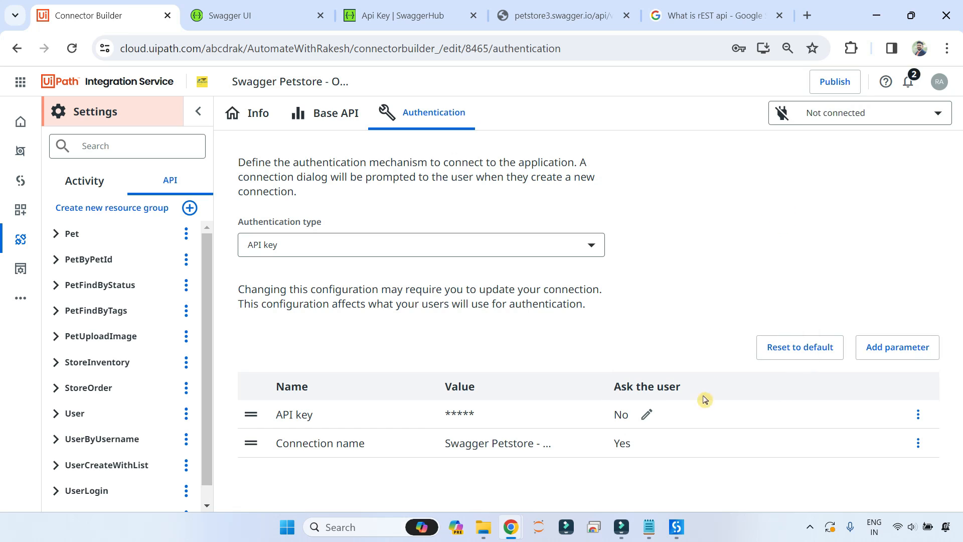
{"action": "left_click", "coordinate": [646, 415]}
{"action": "left_click", "coordinate": [660, 370]}
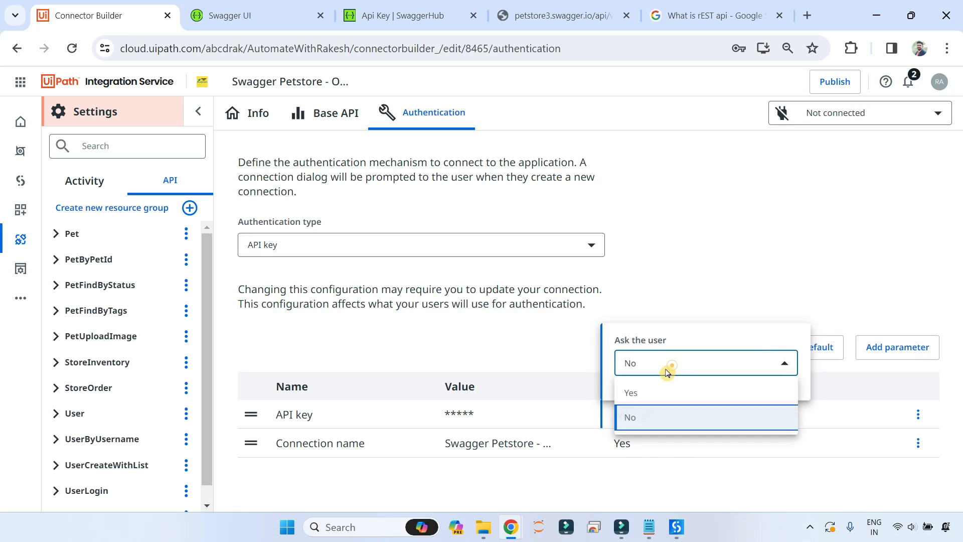
{"action": "left_click", "coordinate": [646, 386]}
{"action": "left_click", "coordinate": [756, 218]}
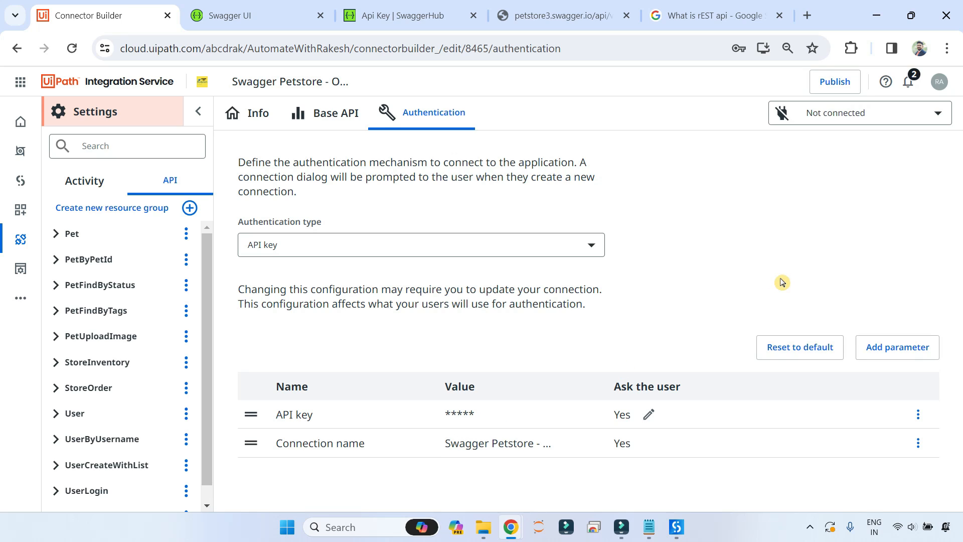
- Add a new connection for the connector by pasting the API key, and dismiss the notification
{"action": "left_click", "coordinate": [932, 117]}
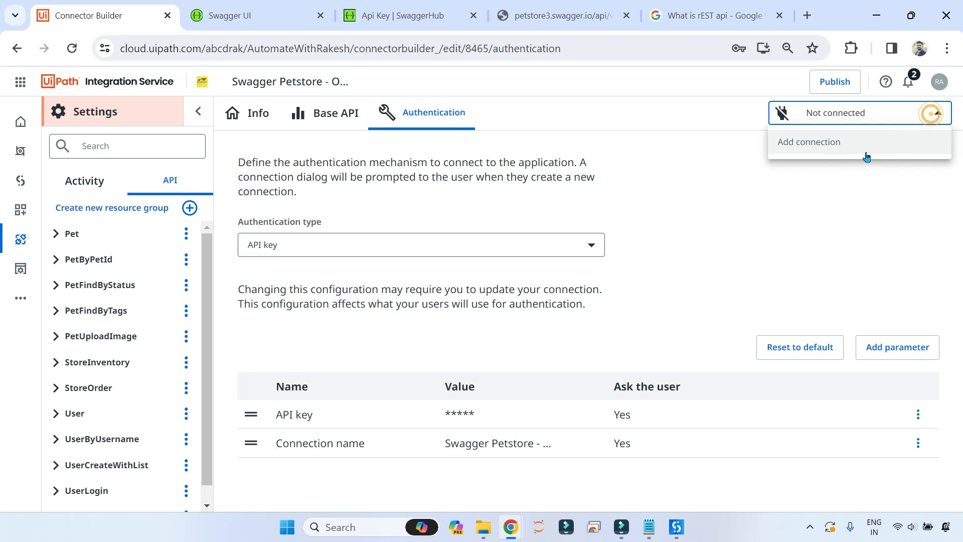
{"action": "left_click", "coordinate": [821, 150]}
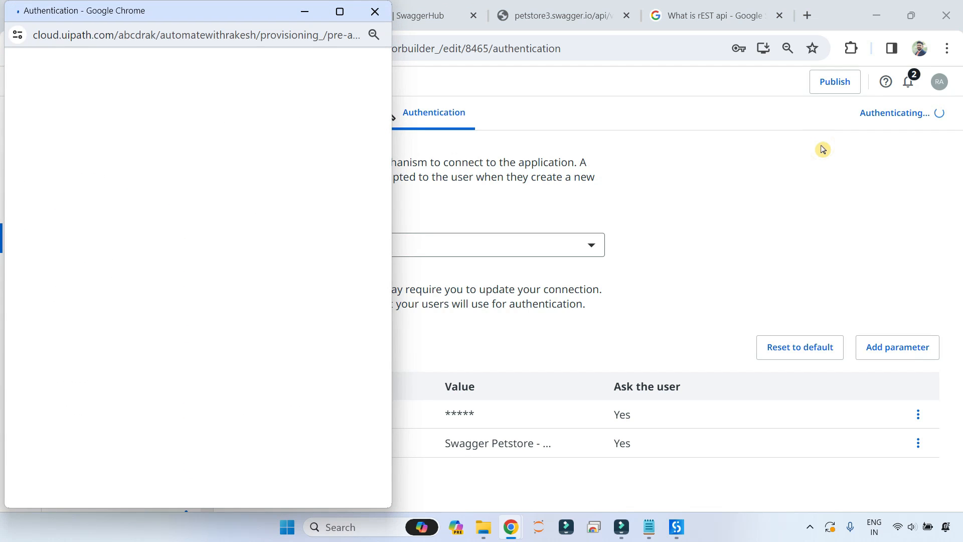
{"action": "left_click", "coordinate": [87, 401]}
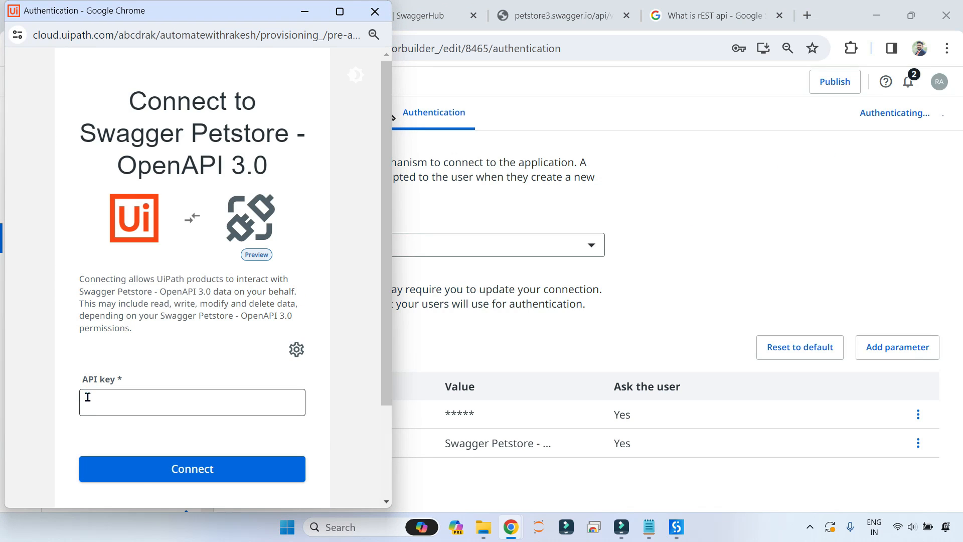
{"action": "key", "text": "ctrl+v"}
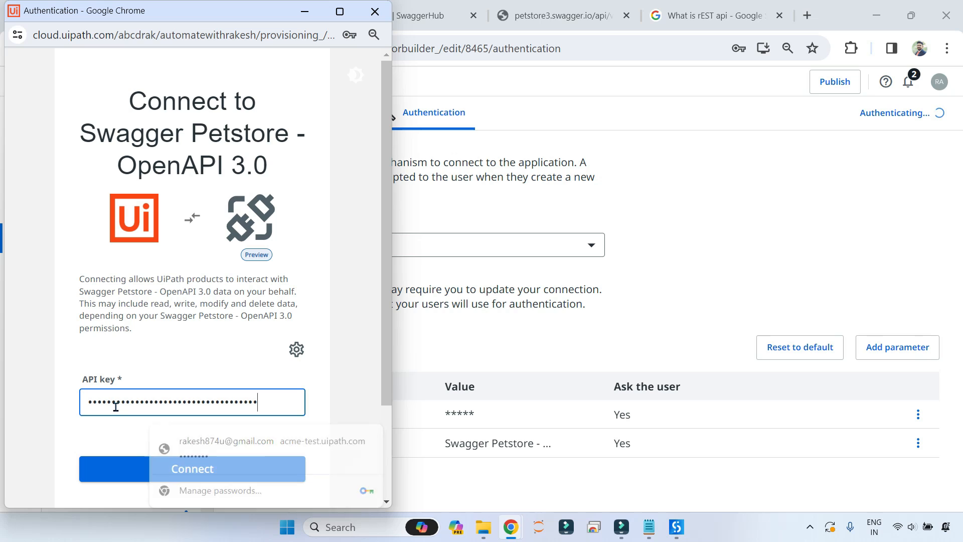
{"action": "left_click", "coordinate": [202, 473]}
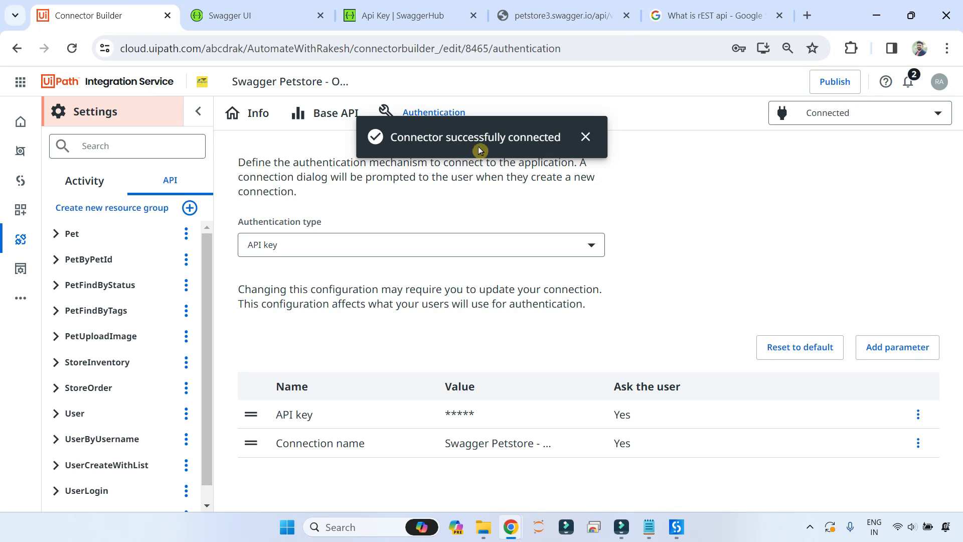
{"action": "left_click", "coordinate": [586, 138]}
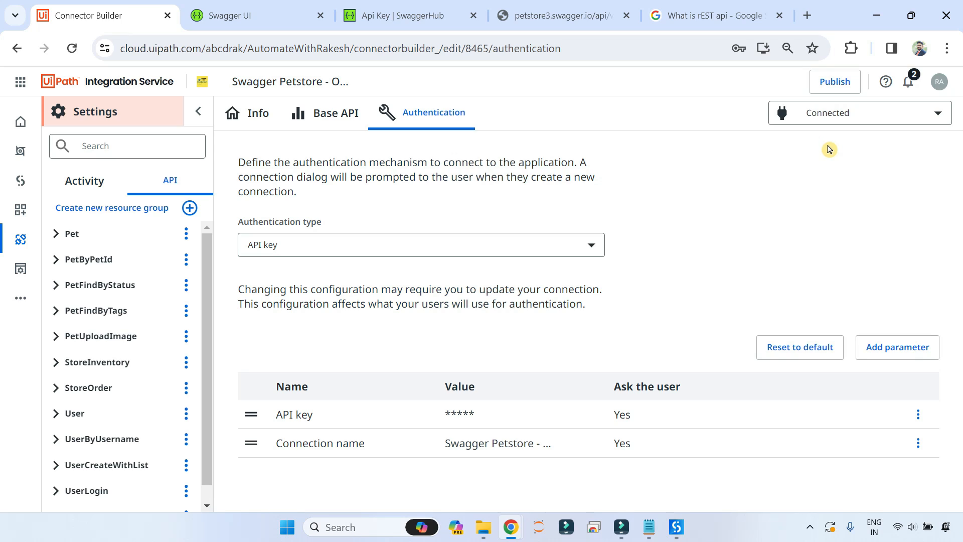
- Examine the parameters and response fields of the Pet resource's GETBYID /pet/{petId} method
{"action": "left_click", "coordinate": [55, 239]}
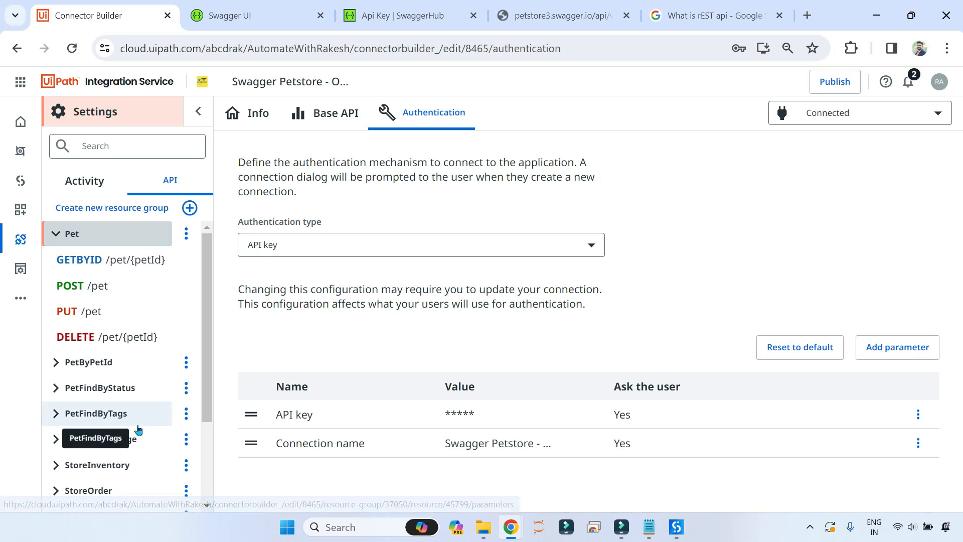
{"action": "left_click", "coordinate": [75, 265]}
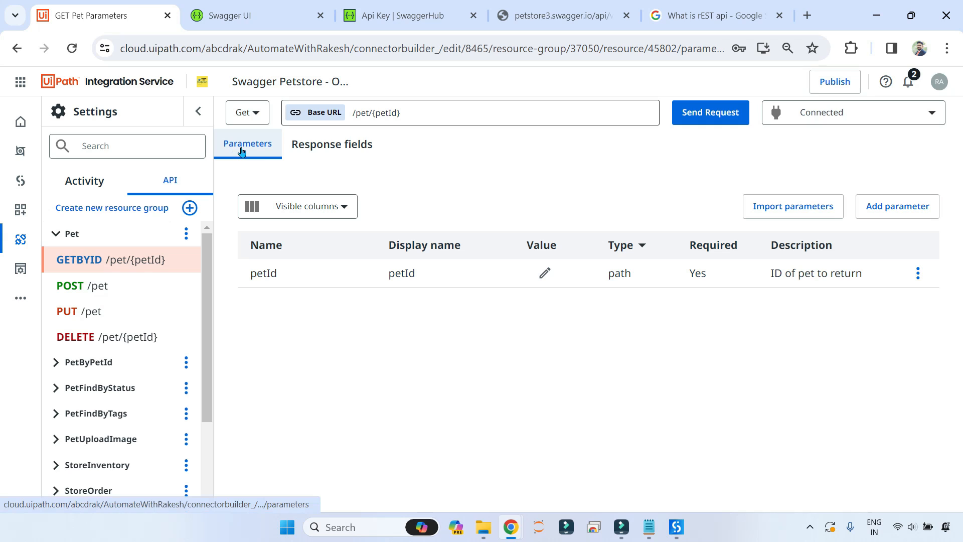
{"action": "left_click", "coordinate": [326, 142]}
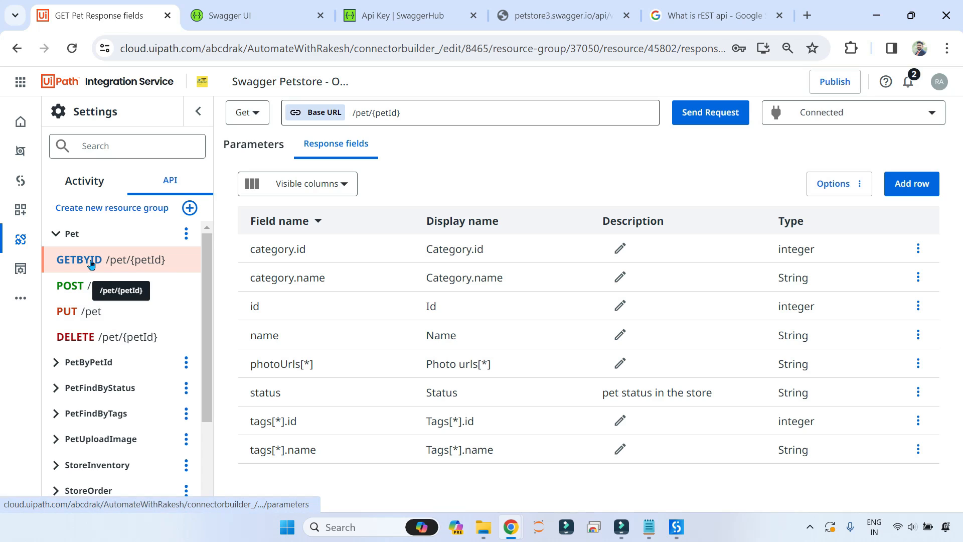
{"action": "left_click", "coordinate": [261, 148]}
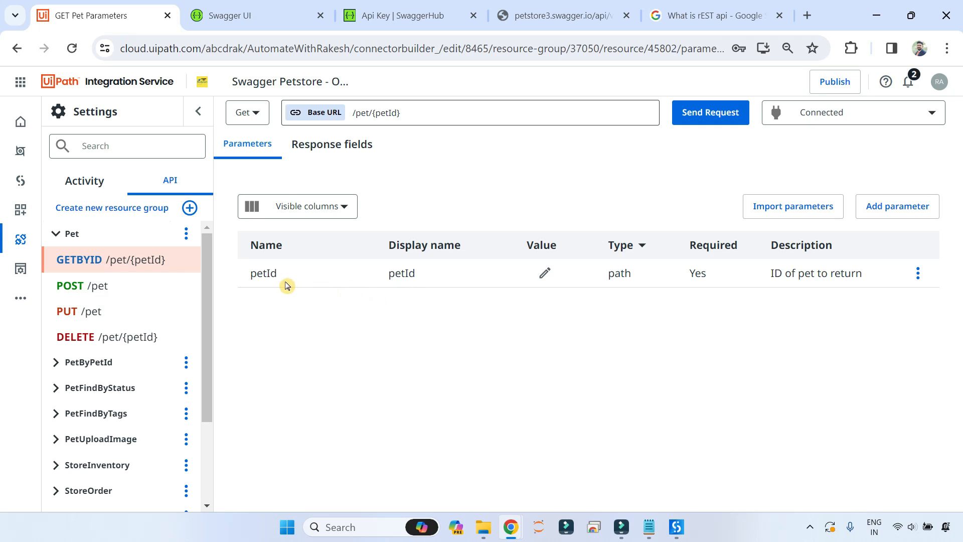
{"action": "left_click", "coordinate": [316, 150]}
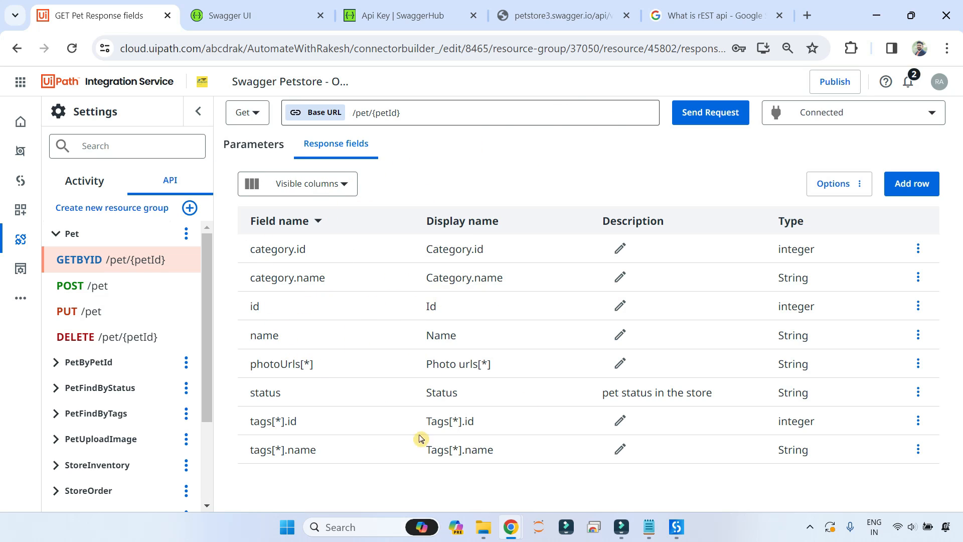
{"action": "mouse_move", "coordinate": [675, 524]}
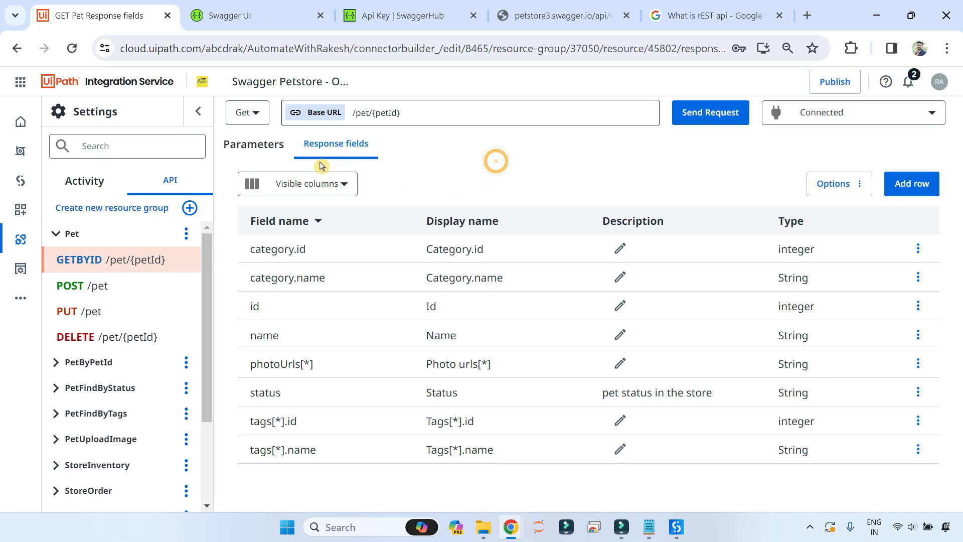
{"action": "left_click", "coordinate": [247, 144]}
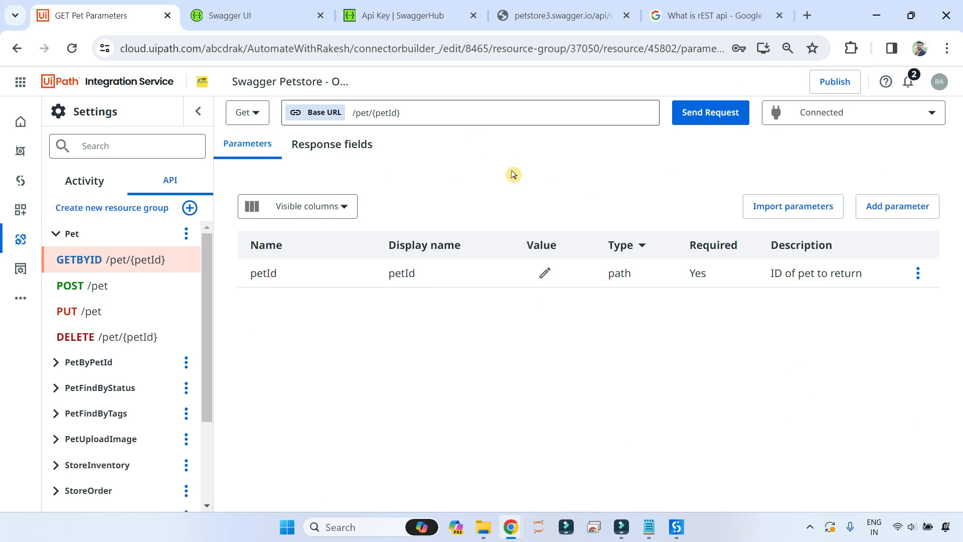
- Send a test GET request to /pet/{petId} with petId 1, keeping the option to overwrite fields on send
{"action": "left_click", "coordinate": [701, 115]}
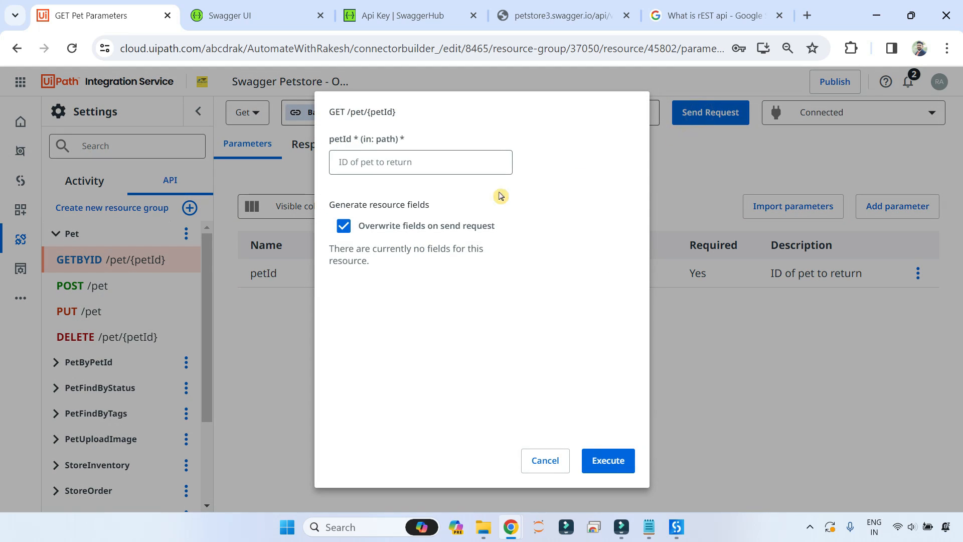
{"action": "left_click", "coordinate": [340, 161]}
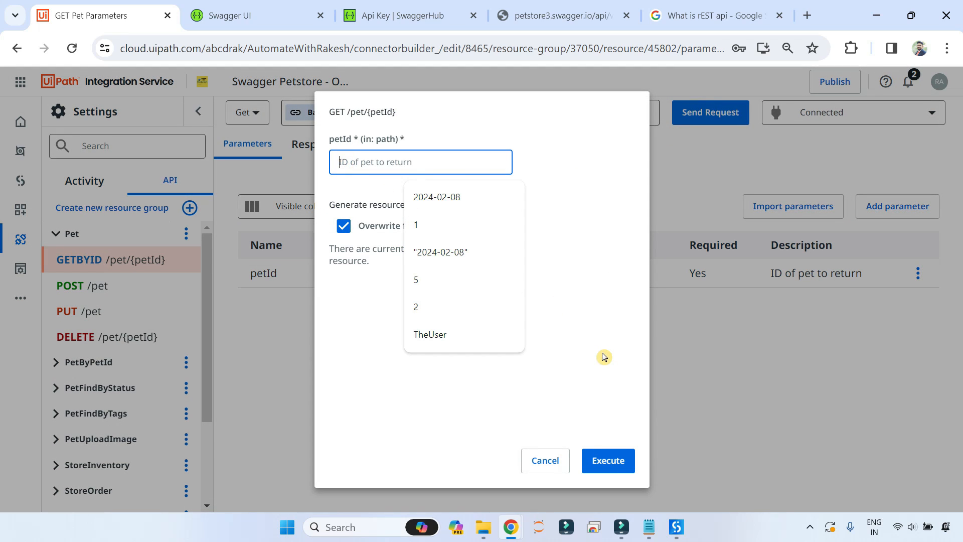
{"action": "type", "text": "1"}
{"action": "left_click", "coordinate": [456, 391]}
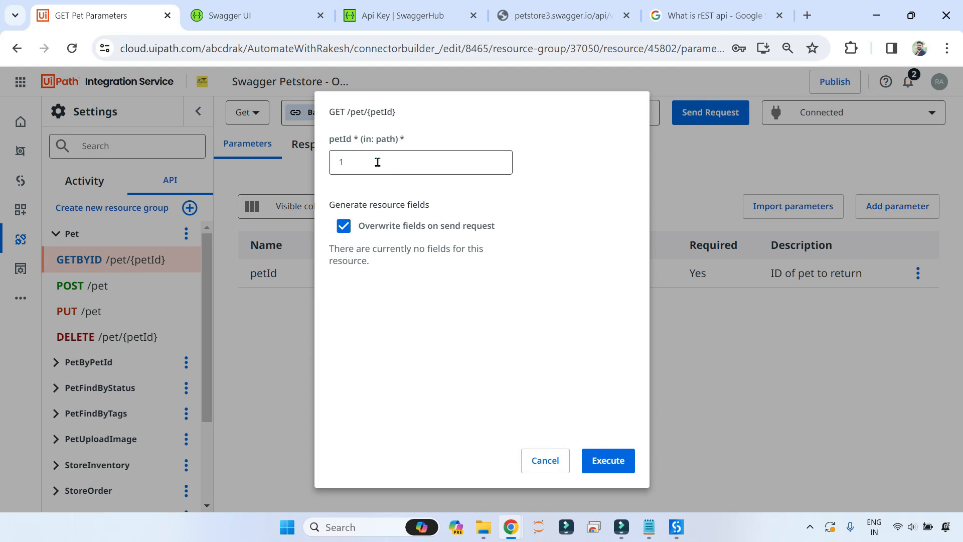
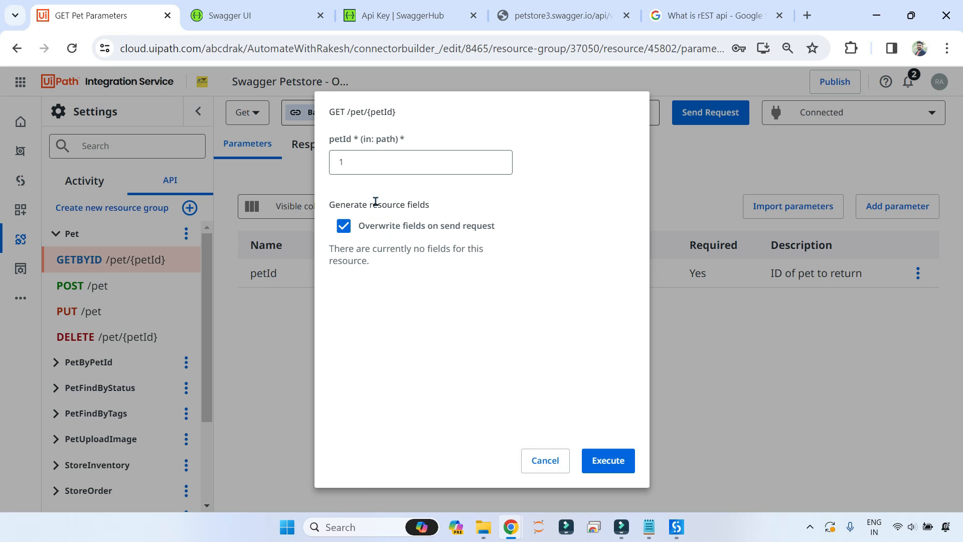
{"action": "left_click", "coordinate": [609, 460]}
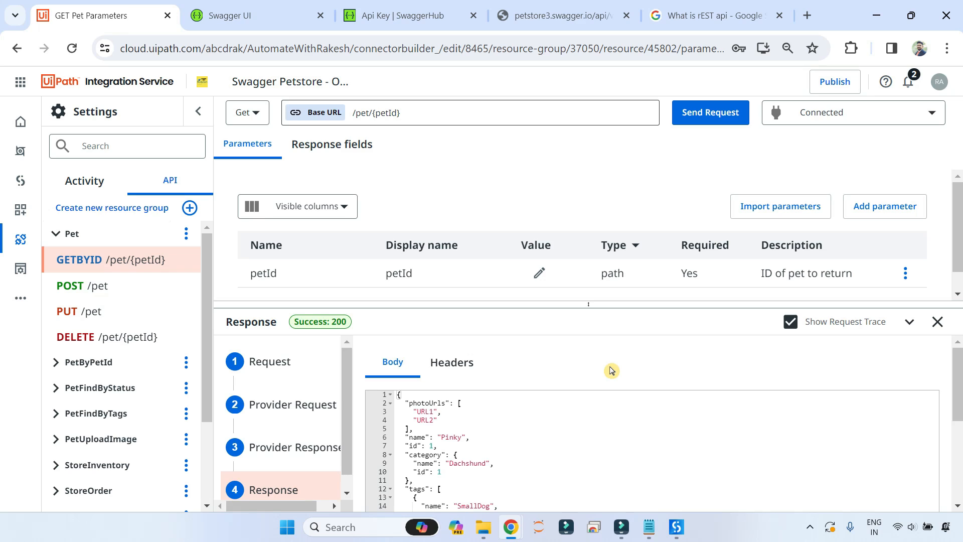
- Examine the body and headers of the test response for the GET /pet/{petId} request
{"action": "scroll", "coordinate": [612, 370], "scroll_direction": "down", "scroll_amount": 5}
{"action": "scroll", "coordinate": [635, 415], "scroll_direction": "up", "scroll_amount": 2}
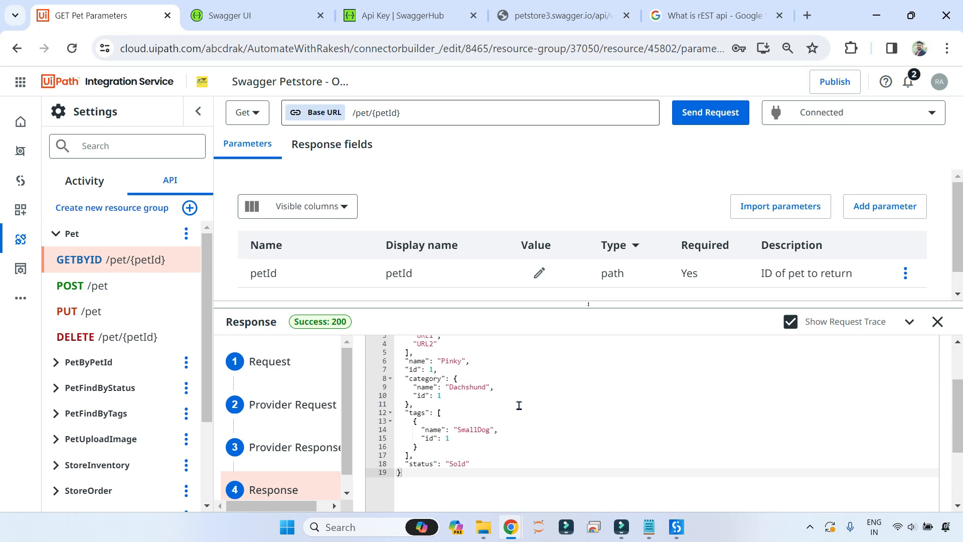
{"action": "scroll", "coordinate": [518, 405], "scroll_direction": "up", "scroll_amount": 3}
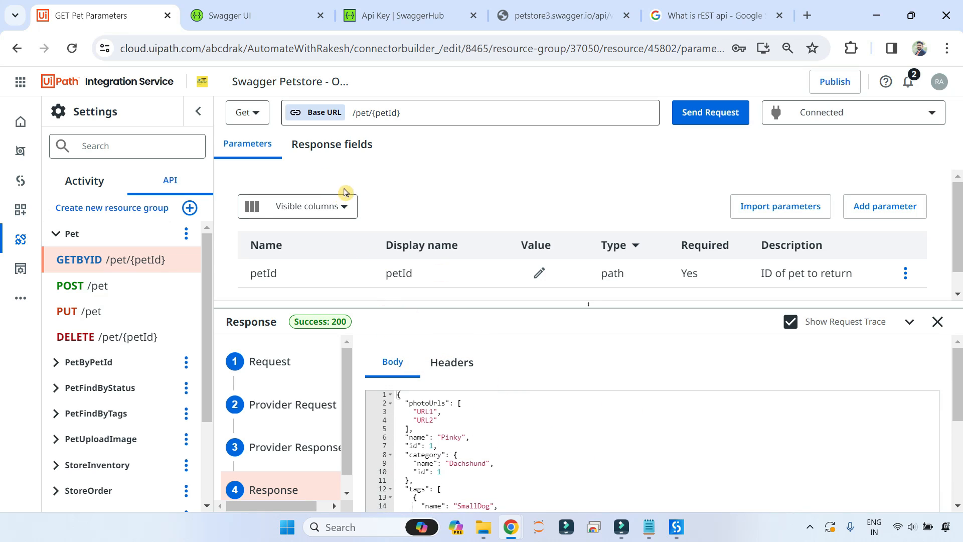
{"action": "scroll", "coordinate": [552, 472], "scroll_direction": "down", "scroll_amount": 5}
{"action": "scroll", "coordinate": [892, 356], "scroll_direction": "down", "scroll_amount": 5}
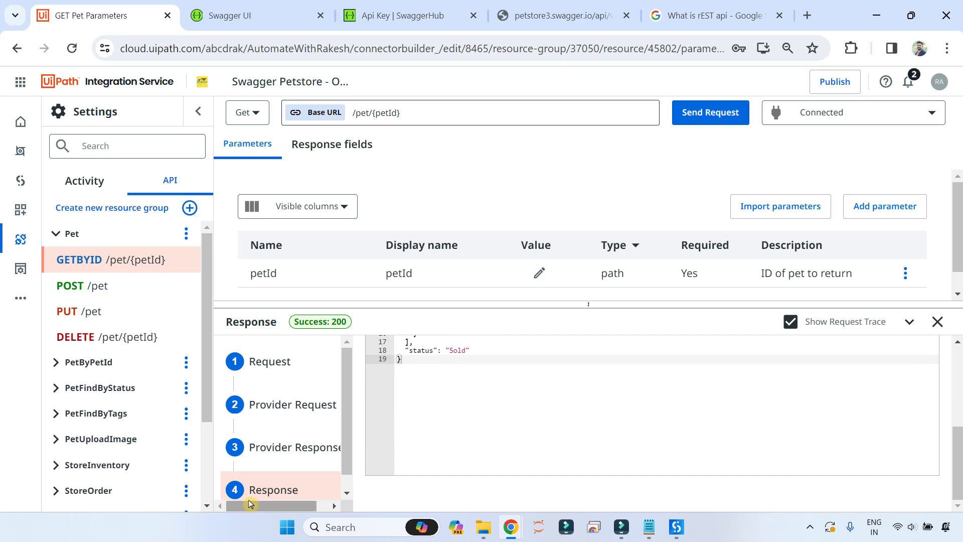
{"action": "scroll", "coordinate": [287, 486], "scroll_direction": "down", "scroll_amount": 1}
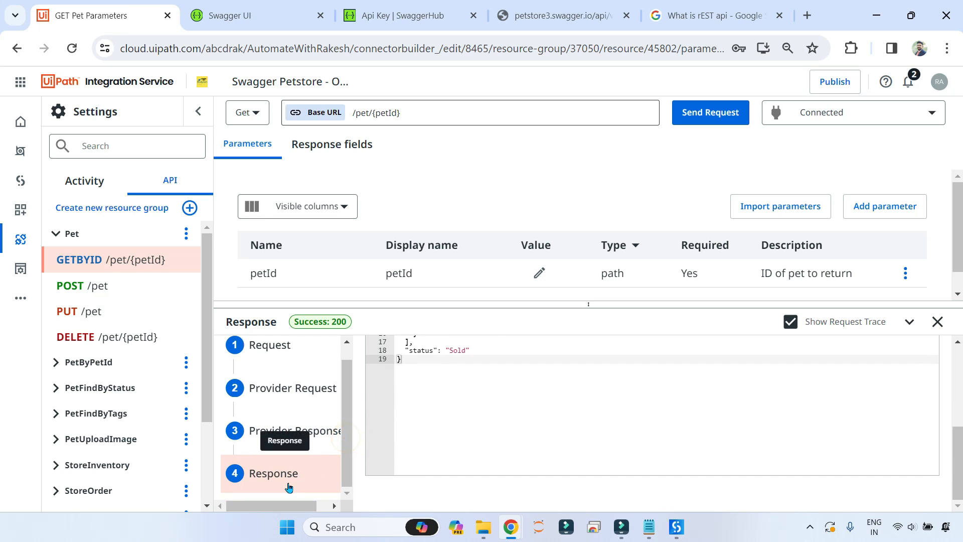
{"action": "scroll", "coordinate": [472, 430], "scroll_direction": "up", "scroll_amount": 5}
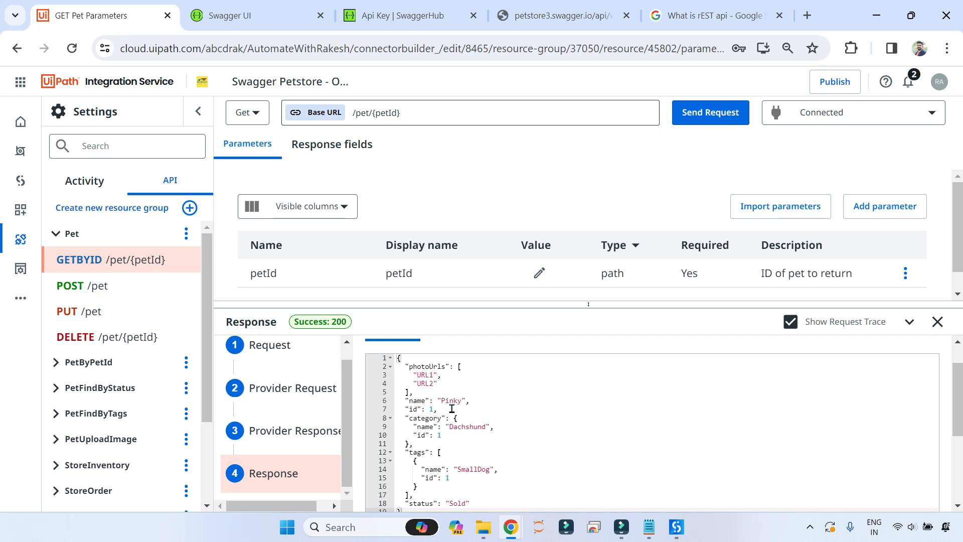
{"action": "scroll", "coordinate": [471, 422], "scroll_direction": "down", "scroll_amount": 3}
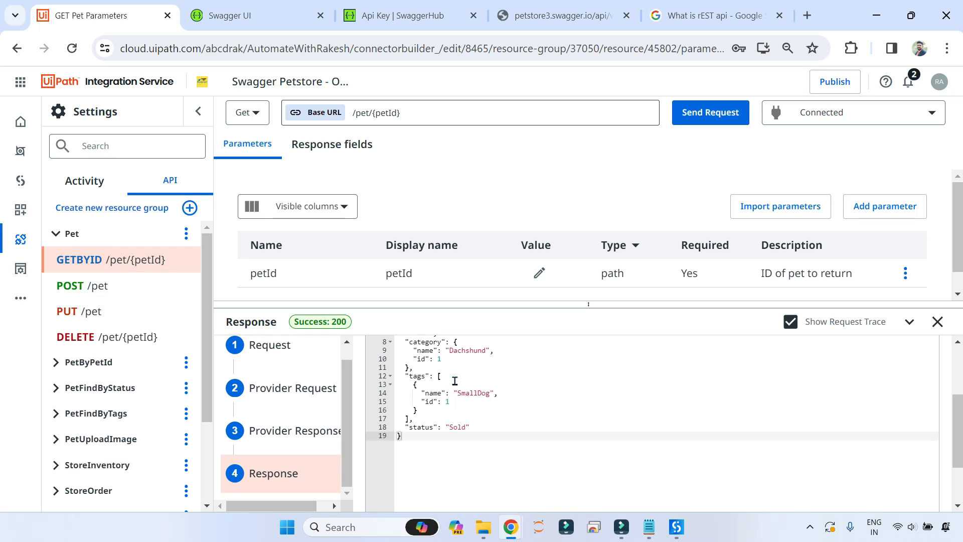
{"action": "scroll", "coordinate": [454, 380], "scroll_direction": "up", "scroll_amount": 5}
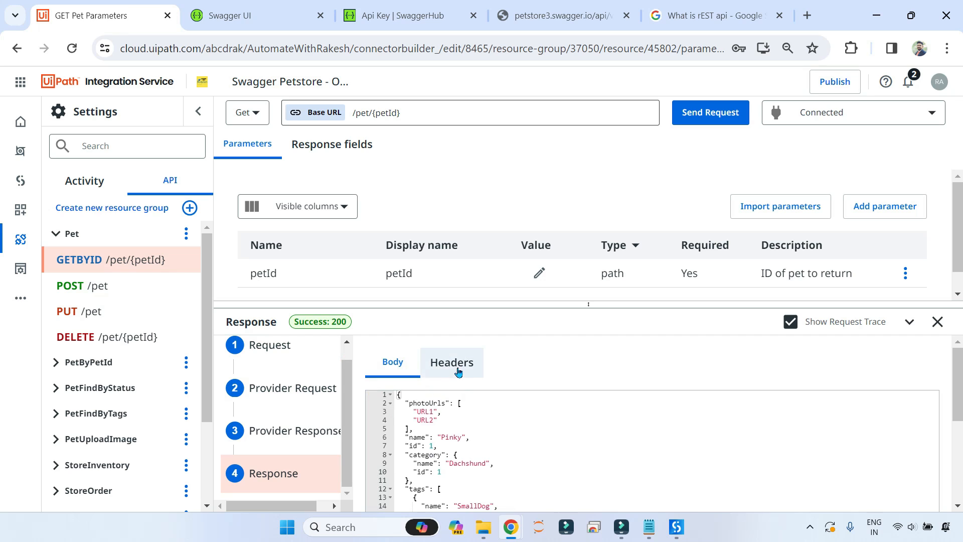
{"action": "left_click", "coordinate": [458, 372]}
{"action": "scroll", "coordinate": [468, 481], "scroll_direction": "down", "scroll_amount": 5}
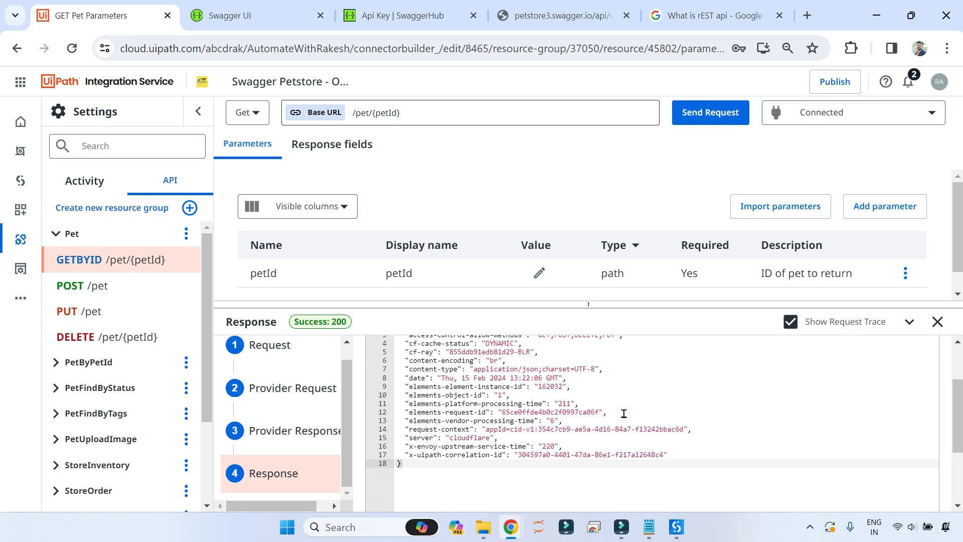
{"action": "scroll", "coordinate": [586, 436], "scroll_direction": "up", "scroll_amount": 5}
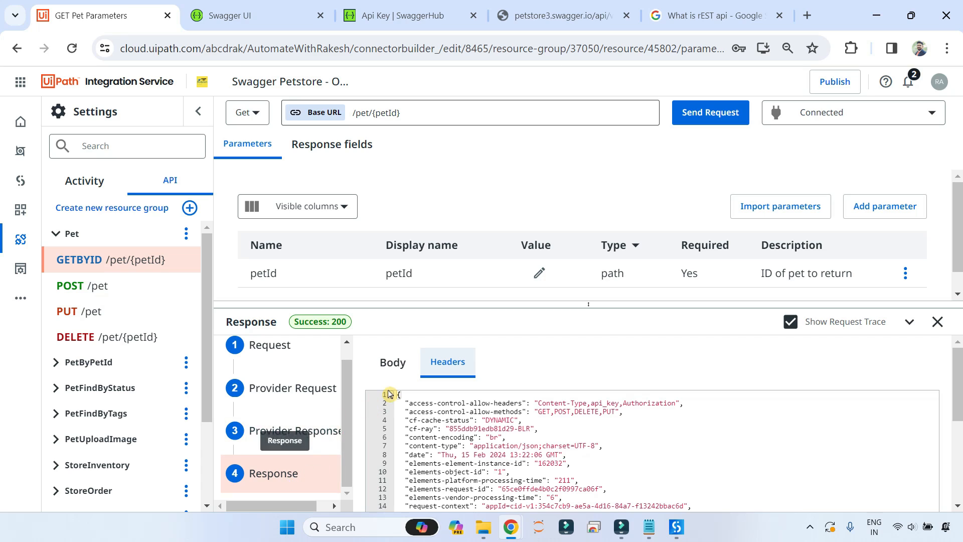
{"action": "left_click", "coordinate": [392, 362]}
{"action": "scroll", "coordinate": [494, 451], "scroll_direction": "down", "scroll_amount": 5}
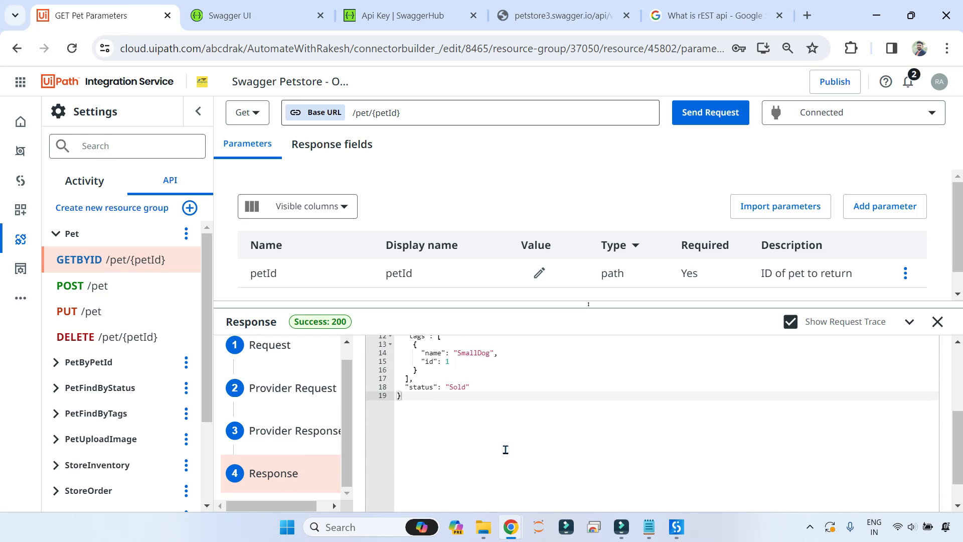
{"action": "scroll", "coordinate": [505, 450], "scroll_direction": "up", "scroll_amount": 2}
{"action": "scroll", "coordinate": [456, 359], "scroll_direction": "up", "scroll_amount": 2}
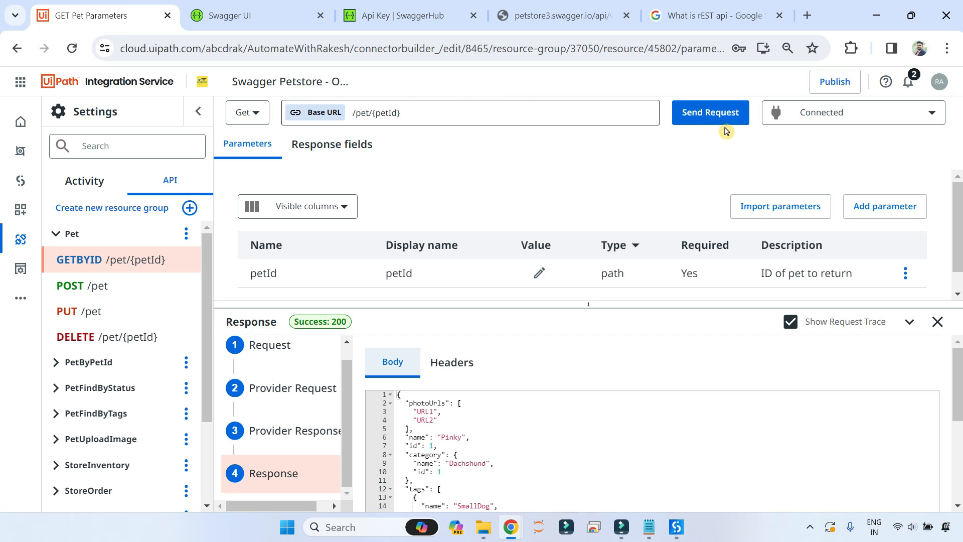
- Send a test GET request to /pet/{petId} with petId 9 and review the response body
{"action": "left_click", "coordinate": [711, 108]}
{"action": "left_click", "coordinate": [380, 168]}
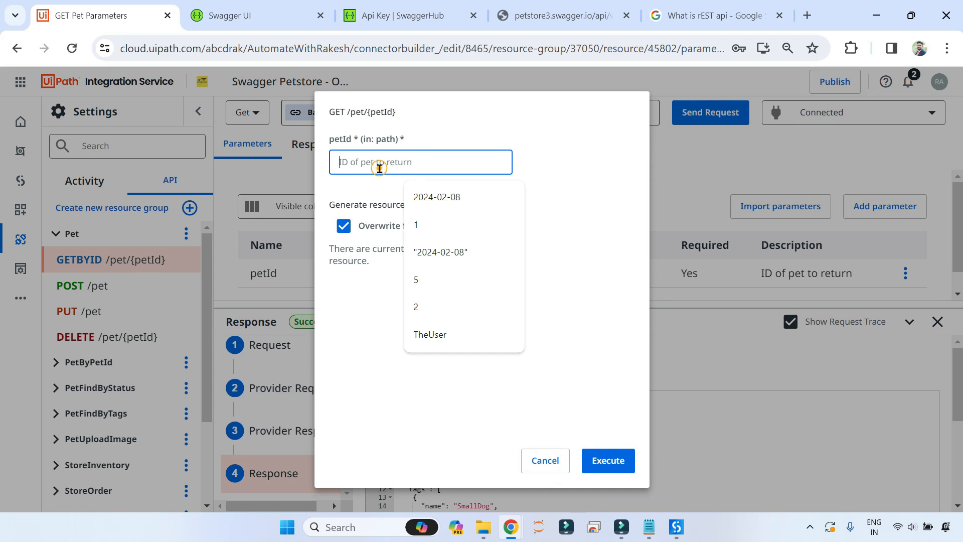
{"action": "type", "text": "9"}
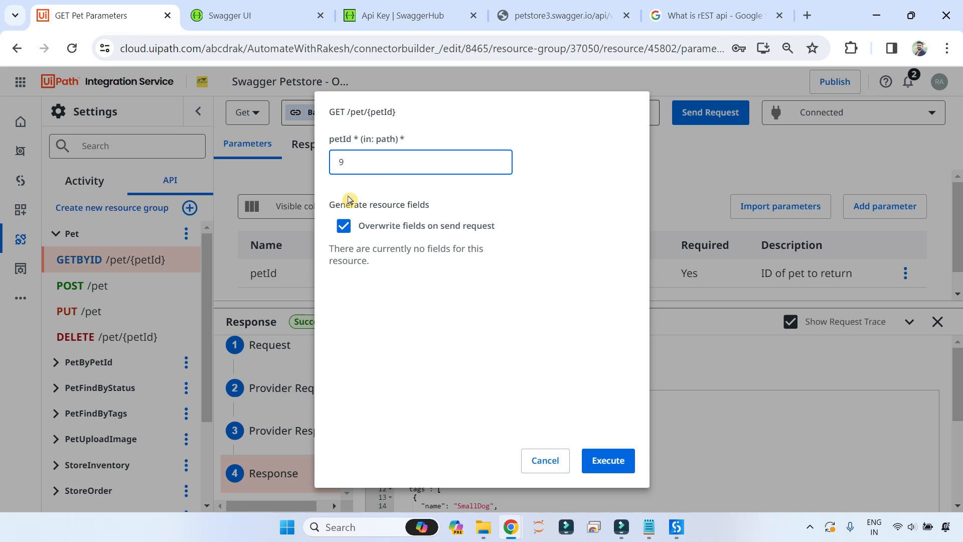
{"action": "left_click", "coordinate": [615, 468]}
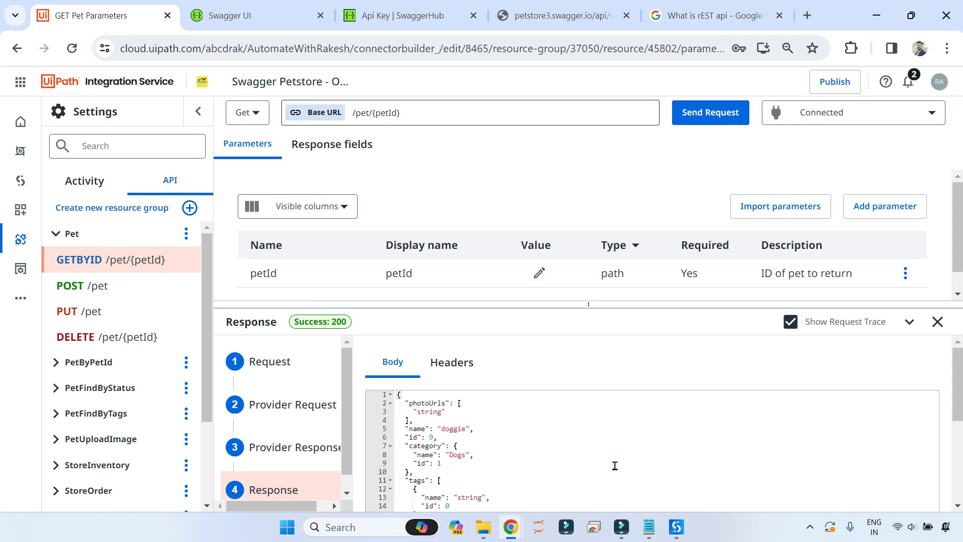
{"action": "scroll", "coordinate": [553, 434], "scroll_direction": "down", "scroll_amount": 2}
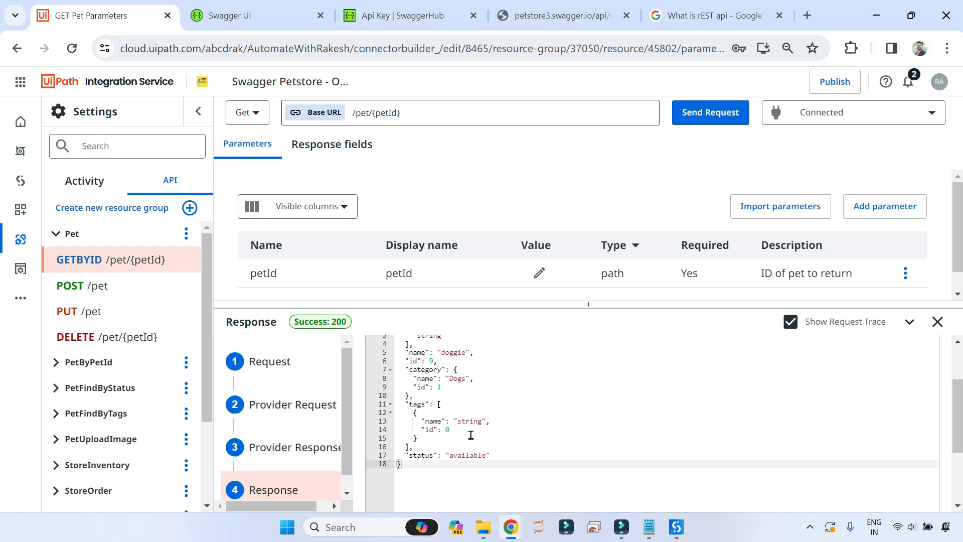
{"action": "scroll", "coordinate": [479, 456], "scroll_direction": "up", "scroll_amount": 2}
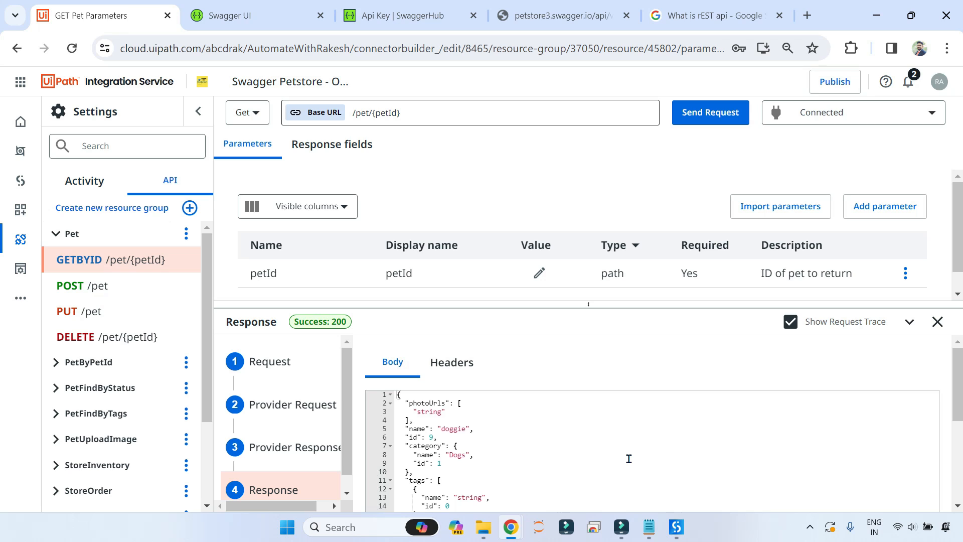
{"action": "scroll", "coordinate": [627, 453], "scroll_direction": "down", "scroll_amount": 2}
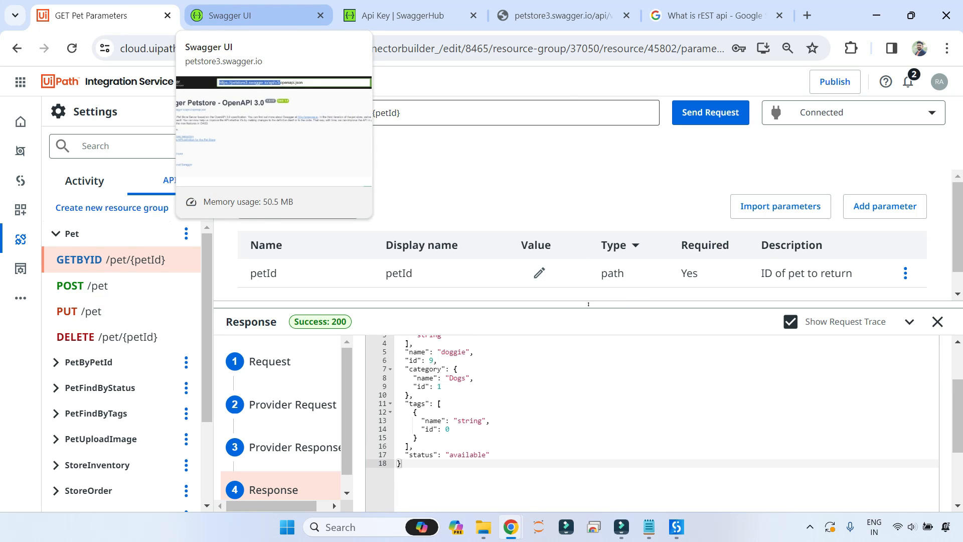
{"action": "left_click", "coordinate": [236, 8]}
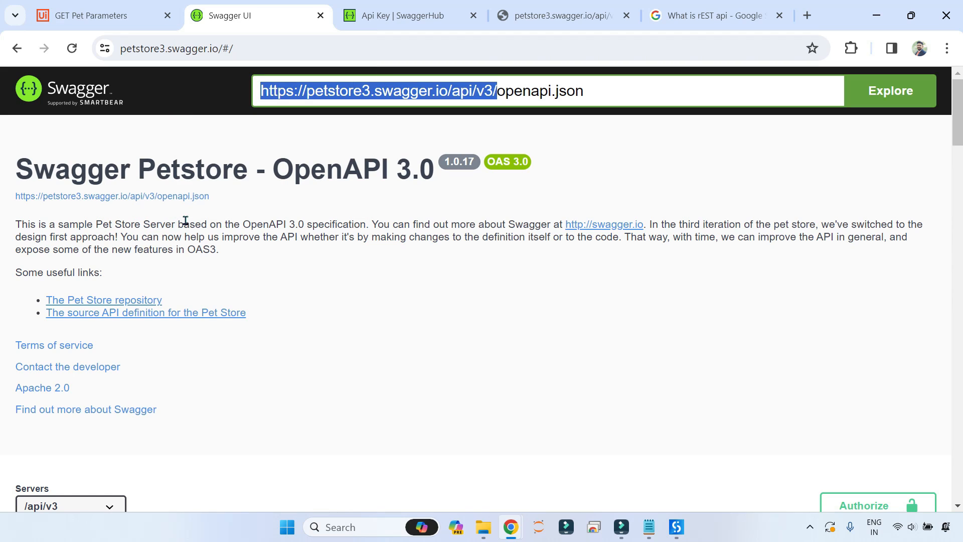
{"action": "left_click", "coordinate": [126, 19]}
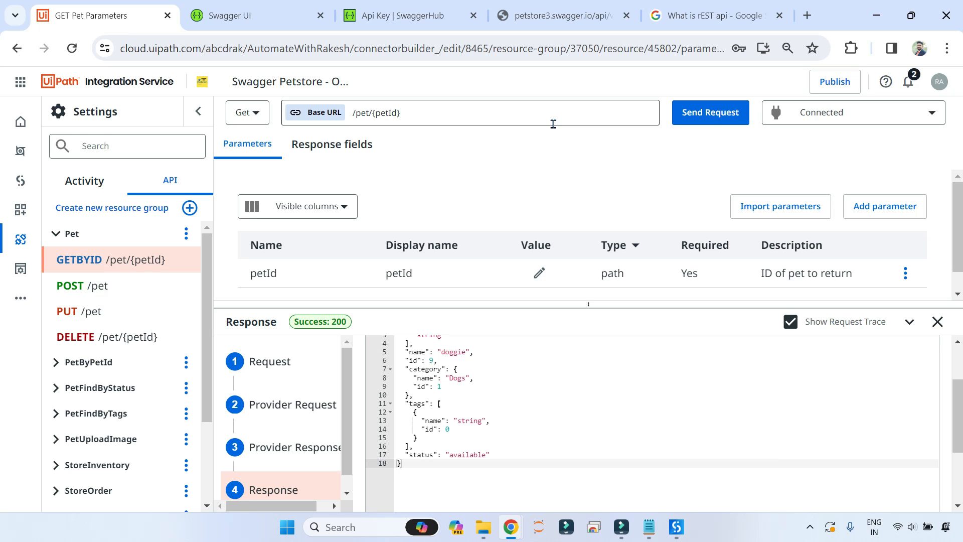
{"action": "left_click", "coordinate": [842, 86]}
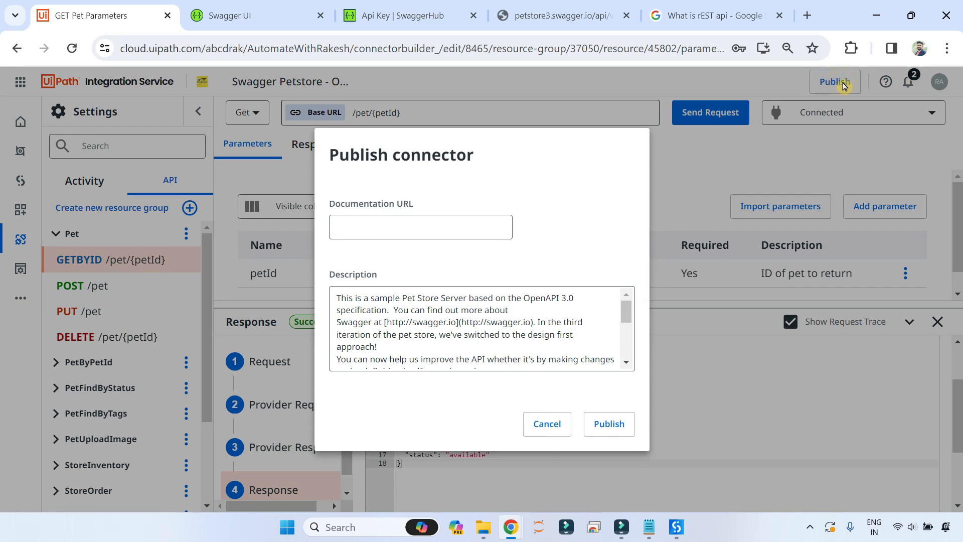
{"action": "left_click", "coordinate": [248, 15]}
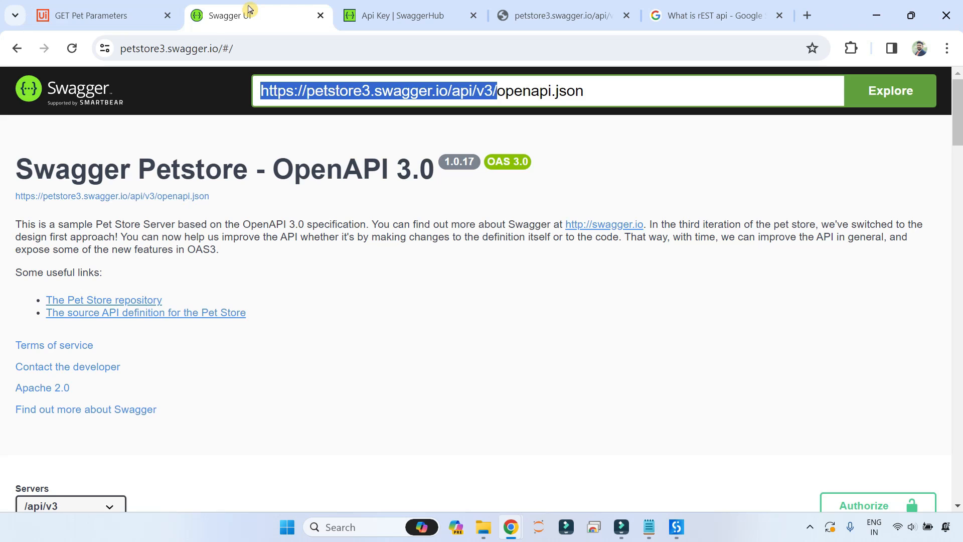
{"action": "left_click", "coordinate": [267, 43]}
{"action": "key", "text": "ctrl+c"}
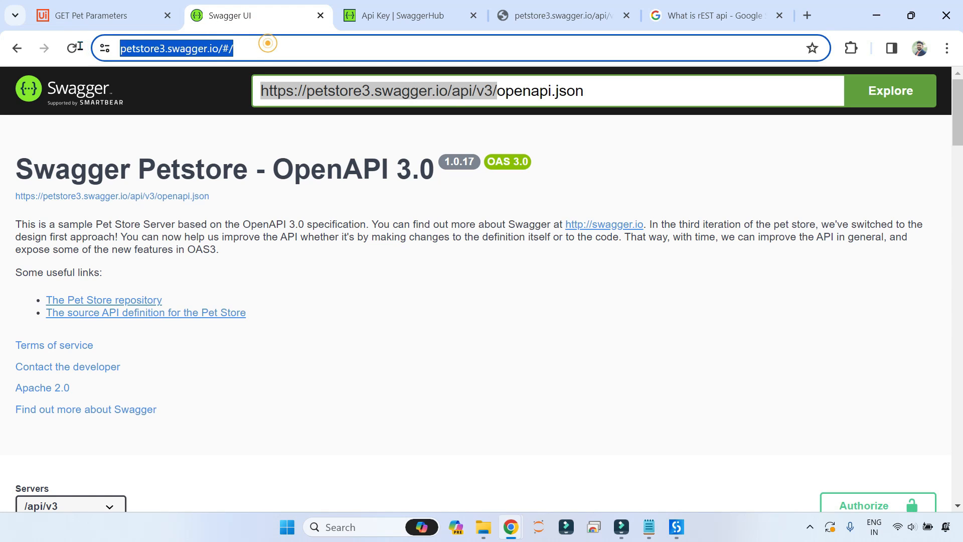
{"action": "left_click", "coordinate": [40, 15]}
{"action": "left_click", "coordinate": [361, 226]}
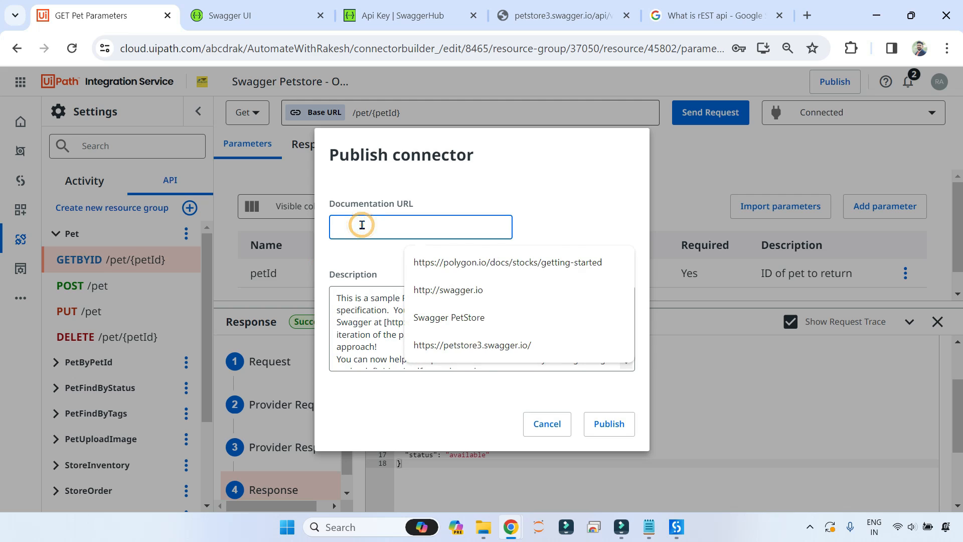
{"action": "key", "text": "ctrl+v"}
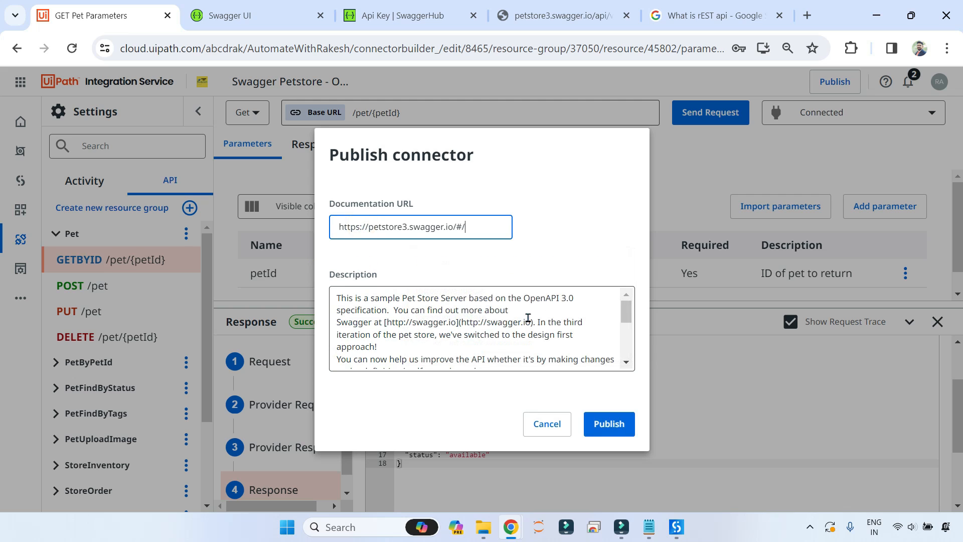
{"action": "left_click", "coordinate": [608, 423]}
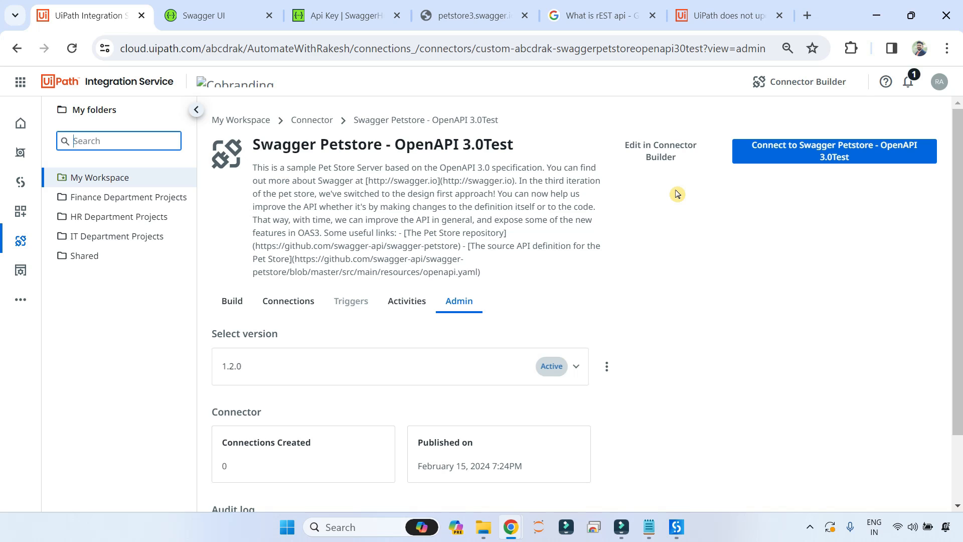
- Search for "swagg" among the connectors of the Finance Department Projects folder and of My Workspace
{"action": "left_click", "coordinate": [233, 121]}
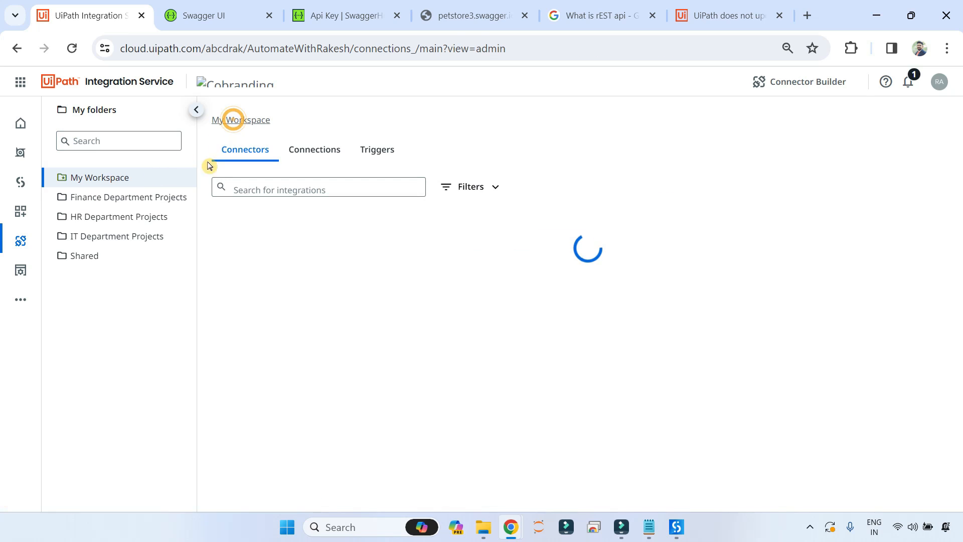
{"action": "left_click", "coordinate": [125, 198]}
{"action": "left_click", "coordinate": [253, 189]}
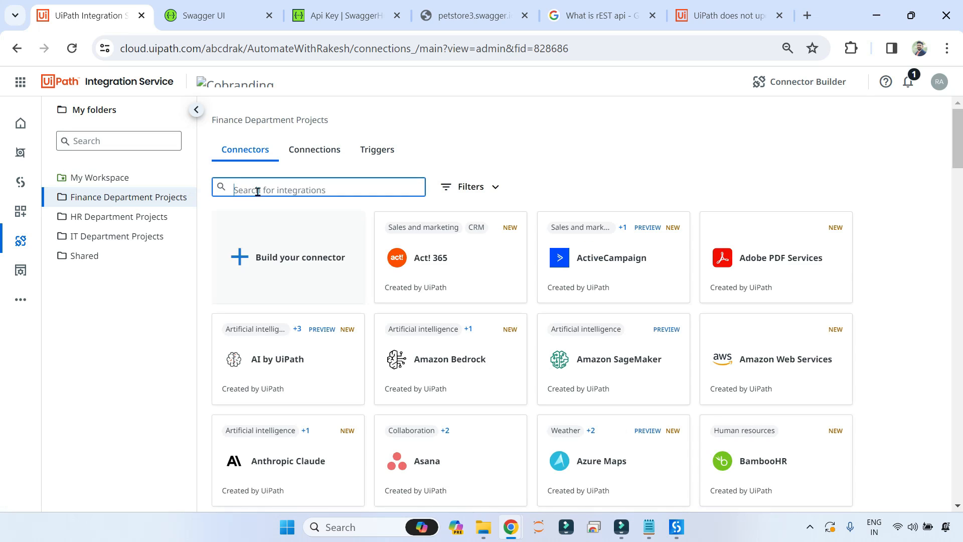
{"action": "type", "text": "swagg"}
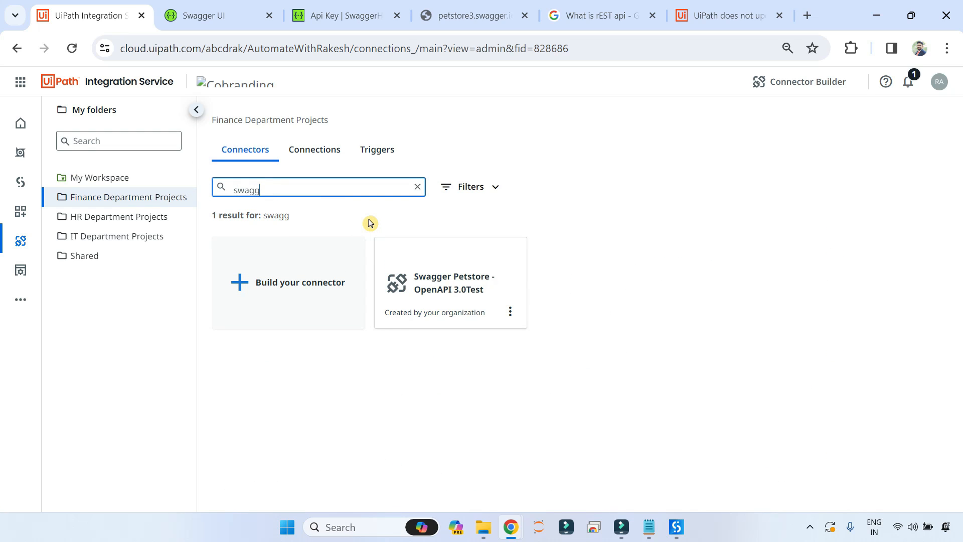
{"action": "left_click", "coordinate": [107, 175]}
{"action": "left_click", "coordinate": [282, 191]}
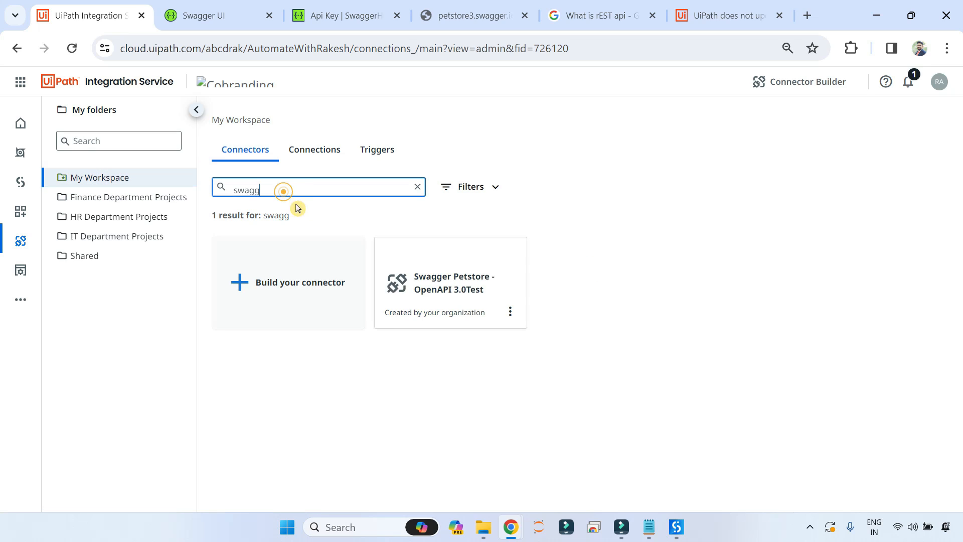
- Open the Swagger Petstore - OpenAPI 3.0Test connector from My Workspace and create a connection to it with the API key
{"action": "left_click", "coordinate": [453, 283]}
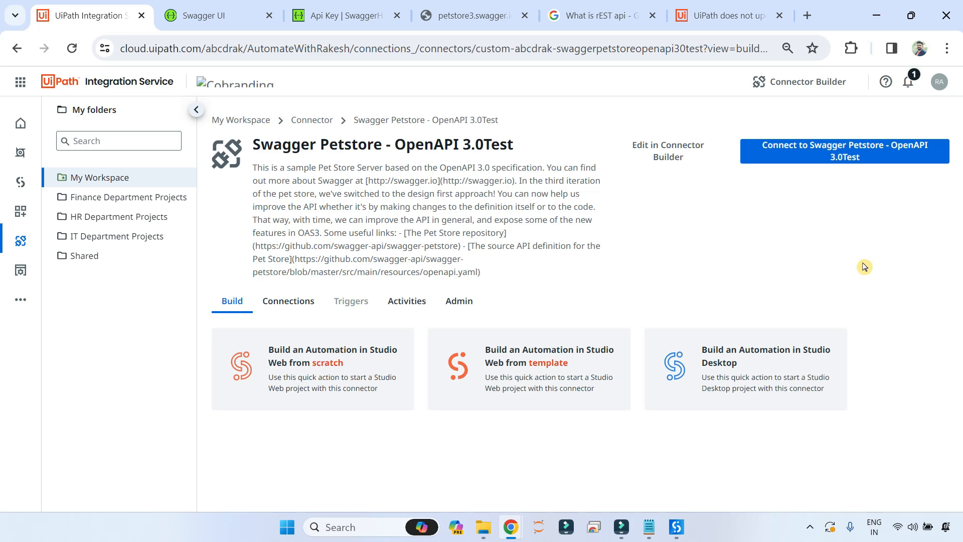
{"action": "left_click", "coordinate": [838, 158]}
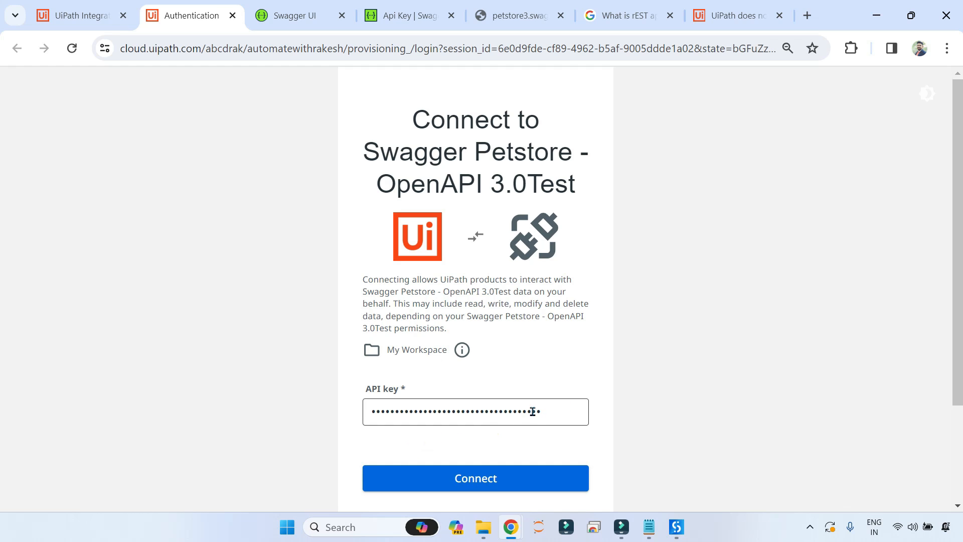
{"action": "left_click", "coordinate": [486, 480]}
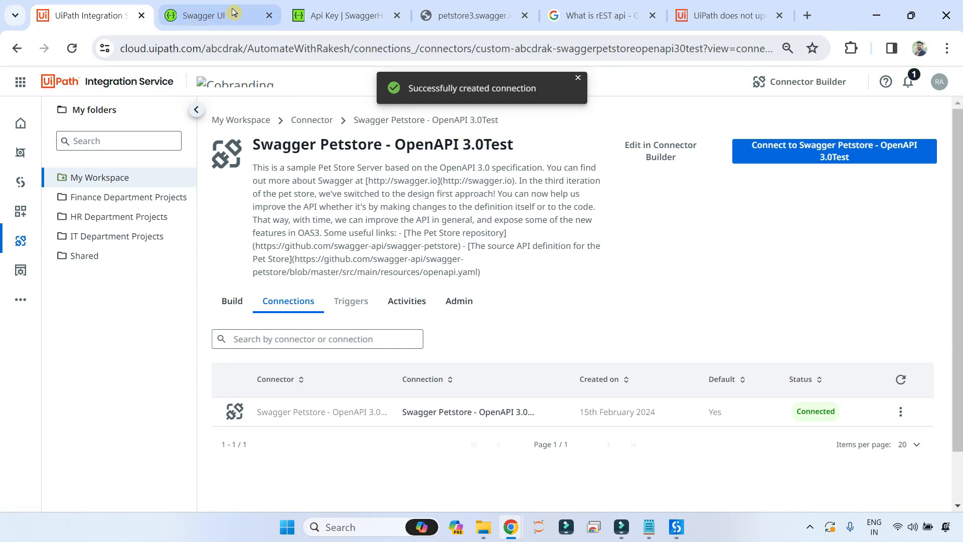
- Check the new connection's status and view the activities the published connector offers
{"action": "left_click", "coordinate": [203, 15]}
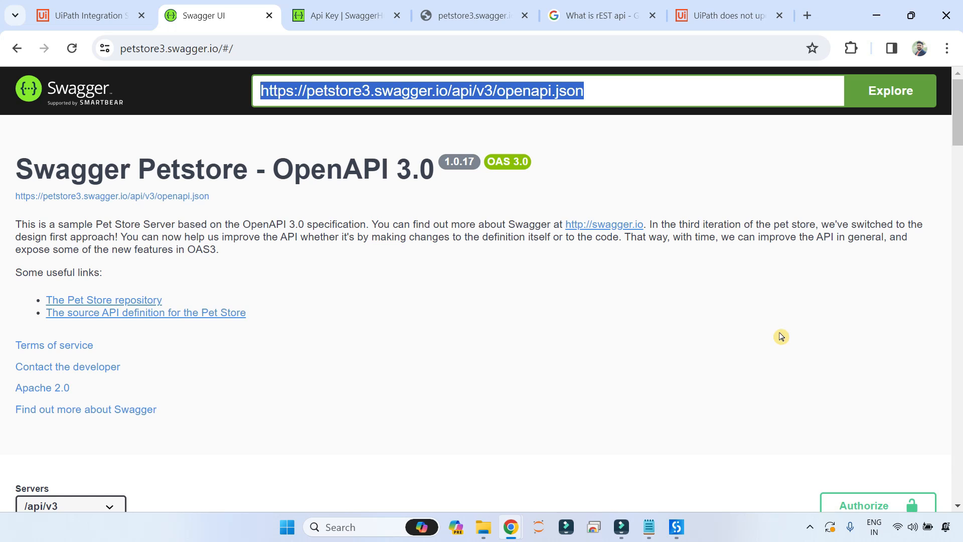
{"action": "left_click", "coordinate": [88, 16]}
{"action": "scroll", "coordinate": [790, 290], "scroll_direction": "down", "scroll_amount": 1}
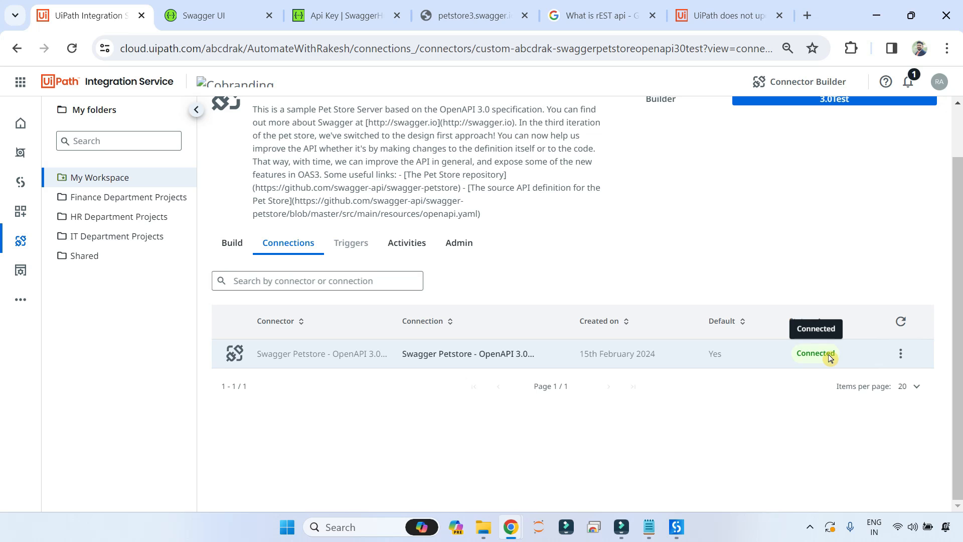
{"action": "left_click", "coordinate": [400, 245]}
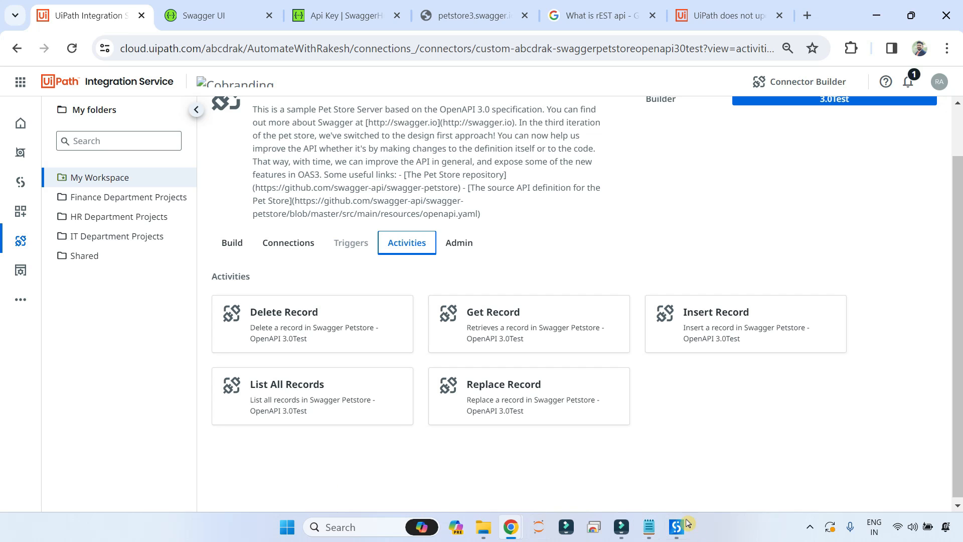
- Switch to UiPath Studio and refresh the project's resources for the current personal workspace folder
{"action": "mouse_move", "coordinate": [676, 526]}
{"action": "left_click", "coordinate": [662, 437]}
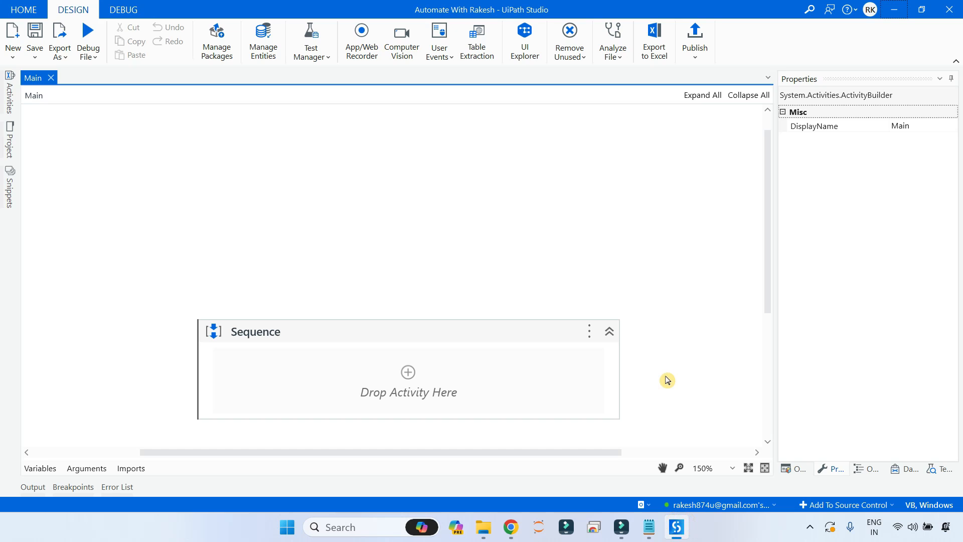
{"action": "left_click", "coordinate": [776, 505]}
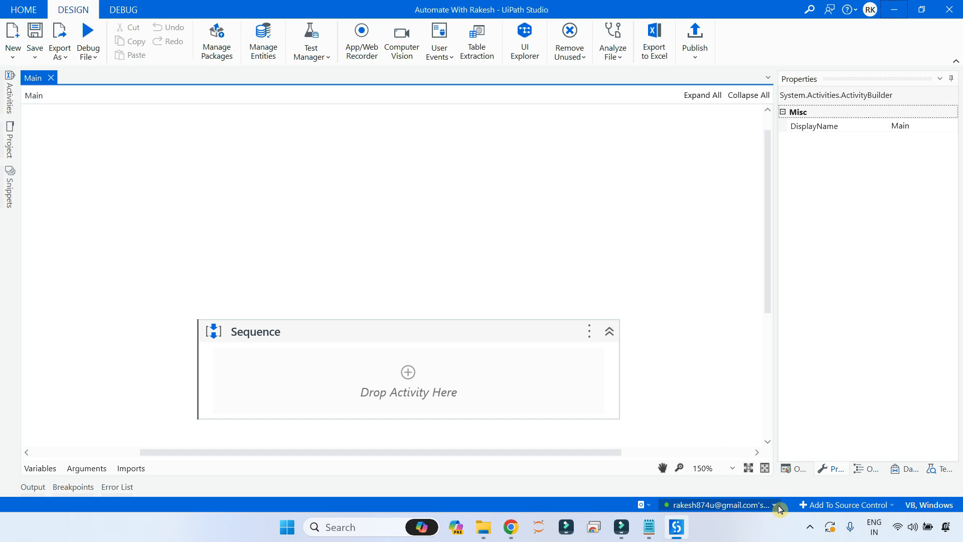
{"action": "left_click", "coordinate": [731, 473]}
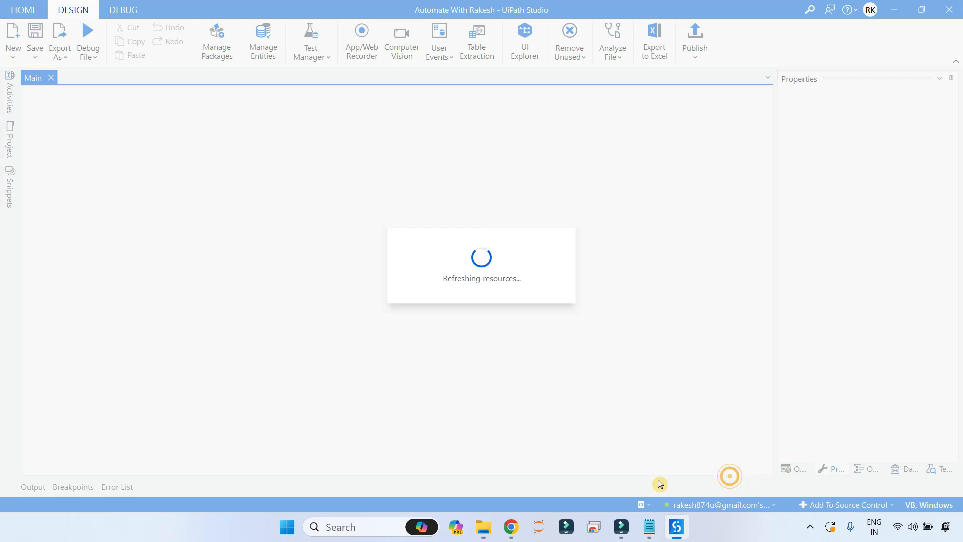
- Return to Integration Service in the browser and compare the connections of Finance Department Projects and My Workspace
{"action": "key", "text": "alt+Tab"}
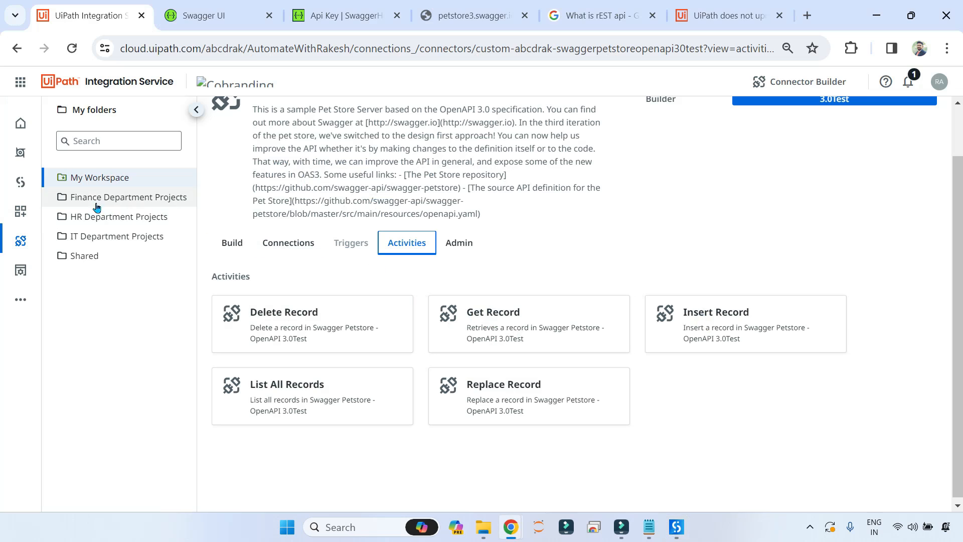
{"action": "left_click", "coordinate": [295, 246]}
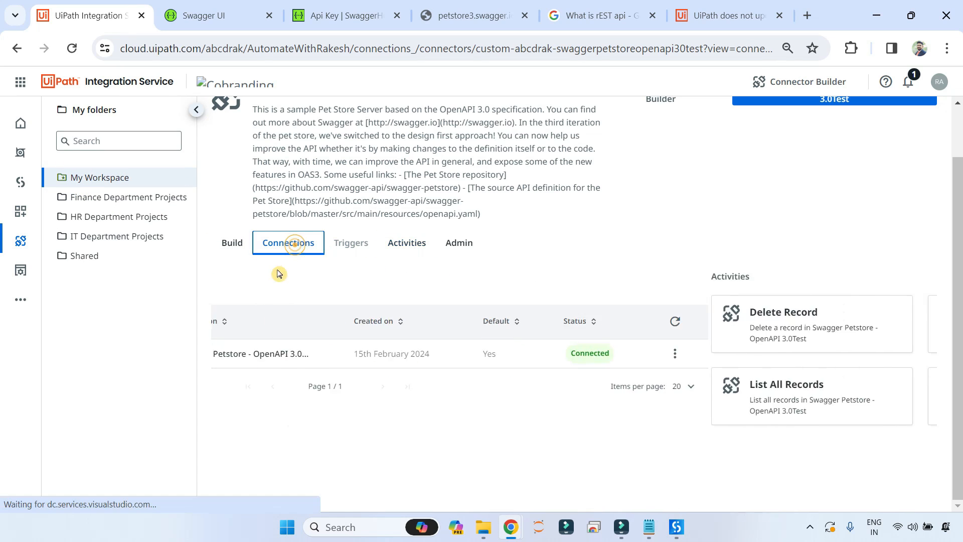
{"action": "left_click", "coordinate": [121, 200]}
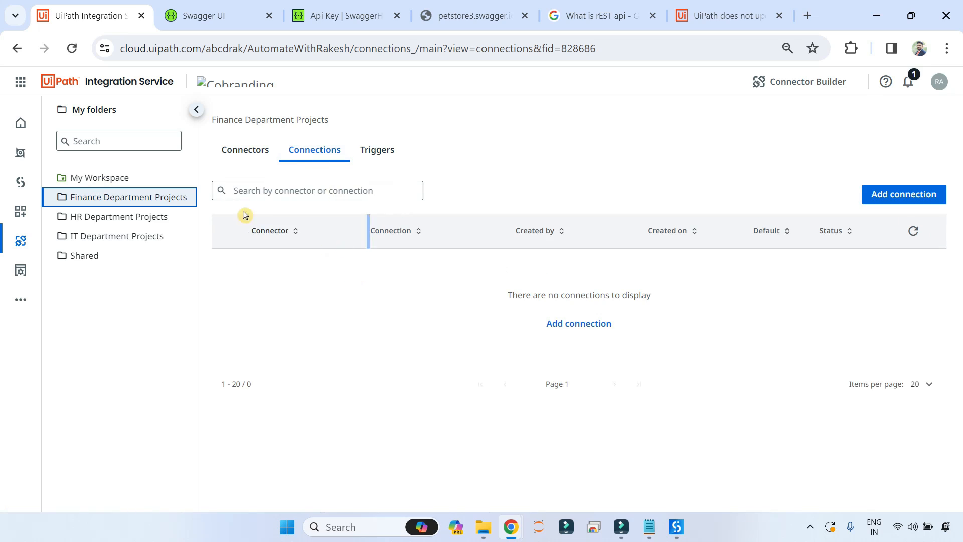
{"action": "left_click", "coordinate": [117, 176]}
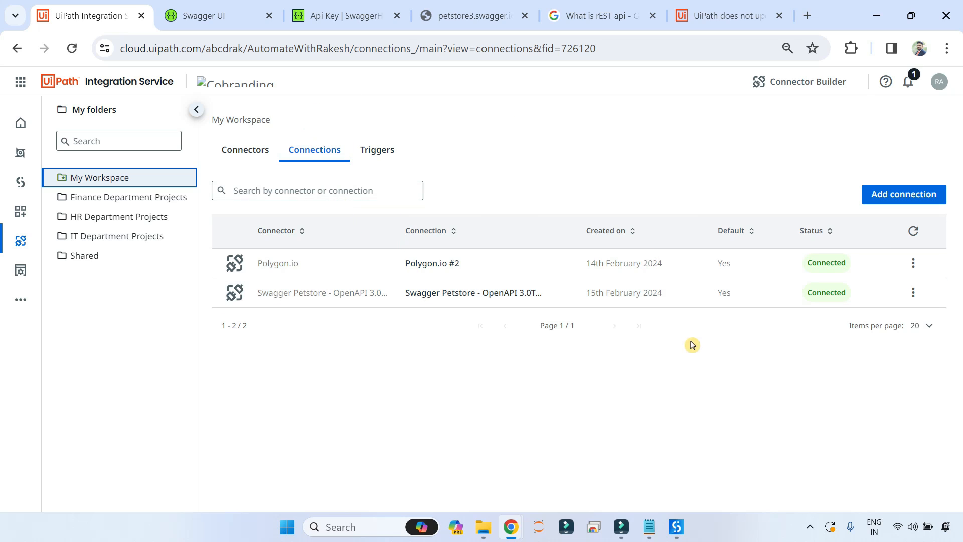
- In UiPath Studio, check the installed Connector Builder package among the project dependencies, leaving the packages as they are
{"action": "left_click", "coordinate": [676, 530]}
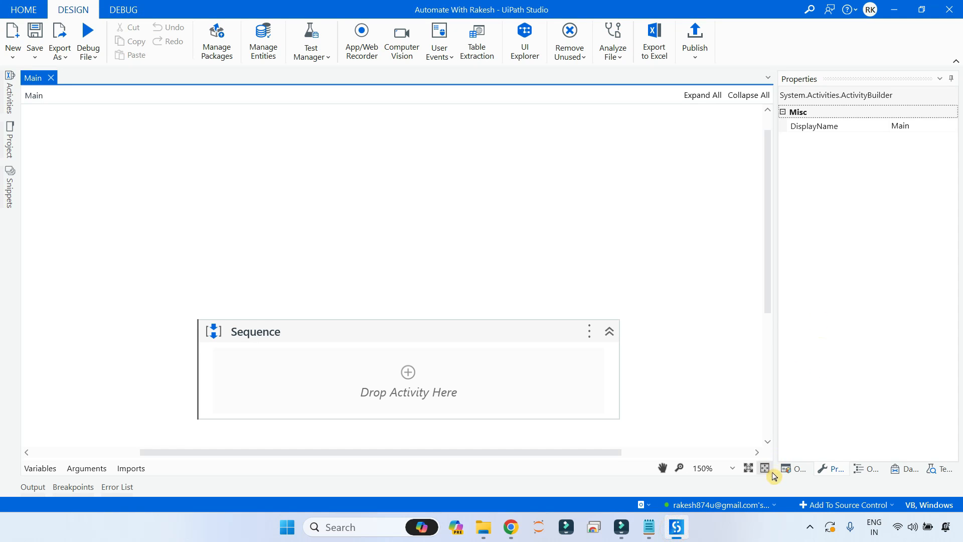
{"action": "scroll", "coordinate": [656, 331], "scroll_direction": "down", "scroll_amount": 2}
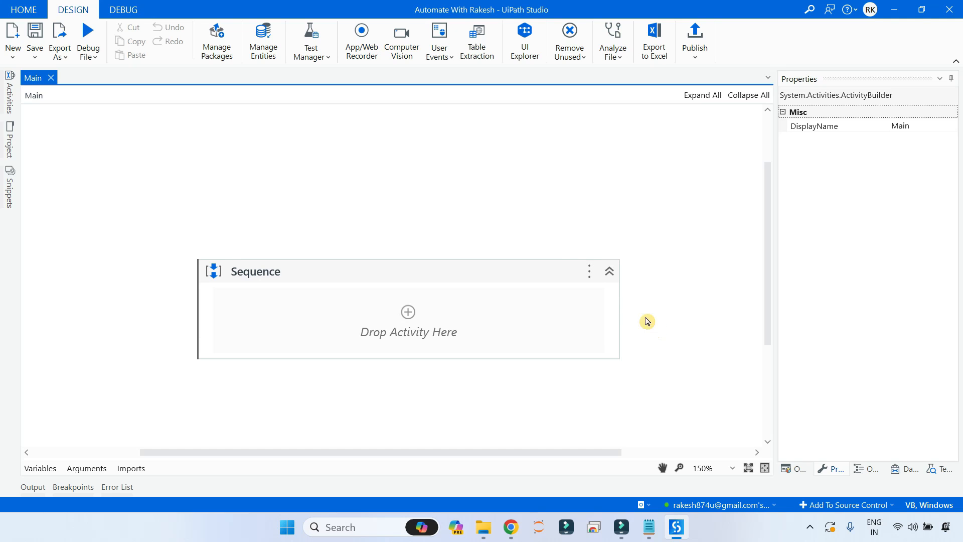
{"action": "left_click", "coordinate": [216, 43]}
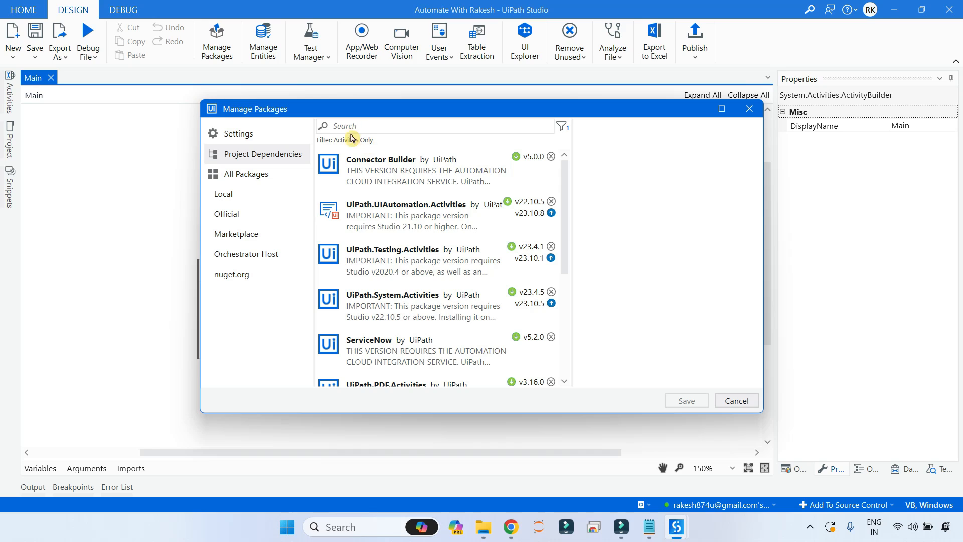
{"action": "left_click", "coordinate": [391, 169]}
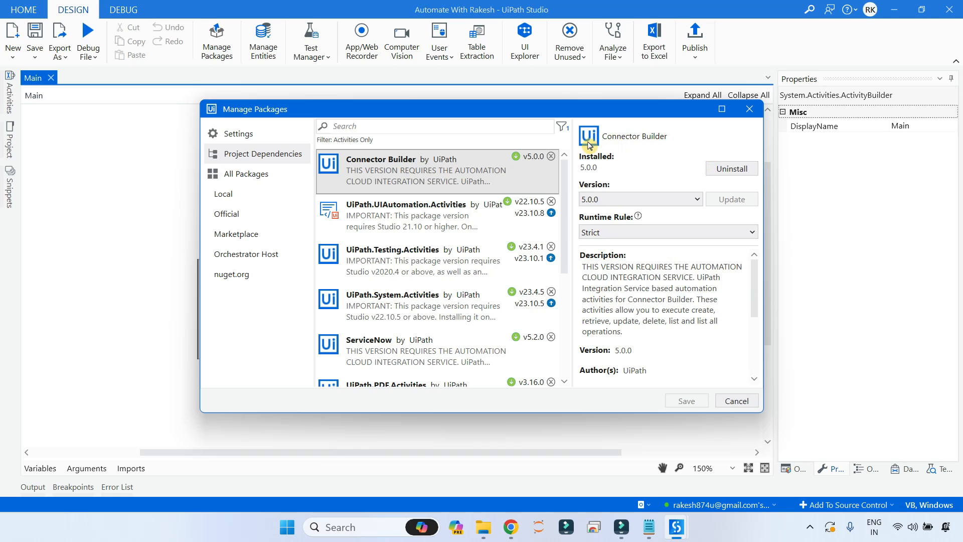
{"action": "left_click", "coordinate": [735, 401]}
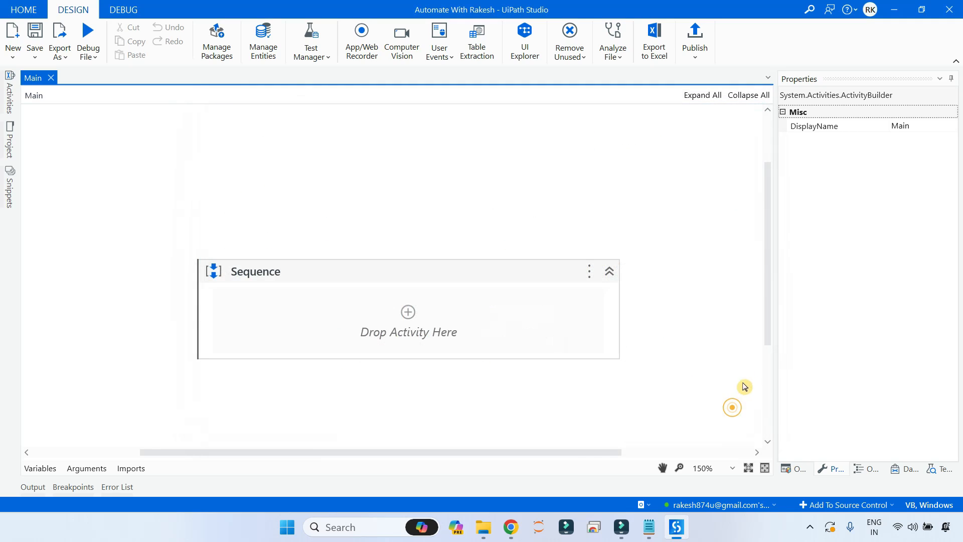
- Browse the available and installed activities, examining the Integrations and Integration Service groups down to the Connector Builder Object activities
{"action": "scroll", "coordinate": [626, 248], "scroll_direction": "down", "scroll_amount": 2}
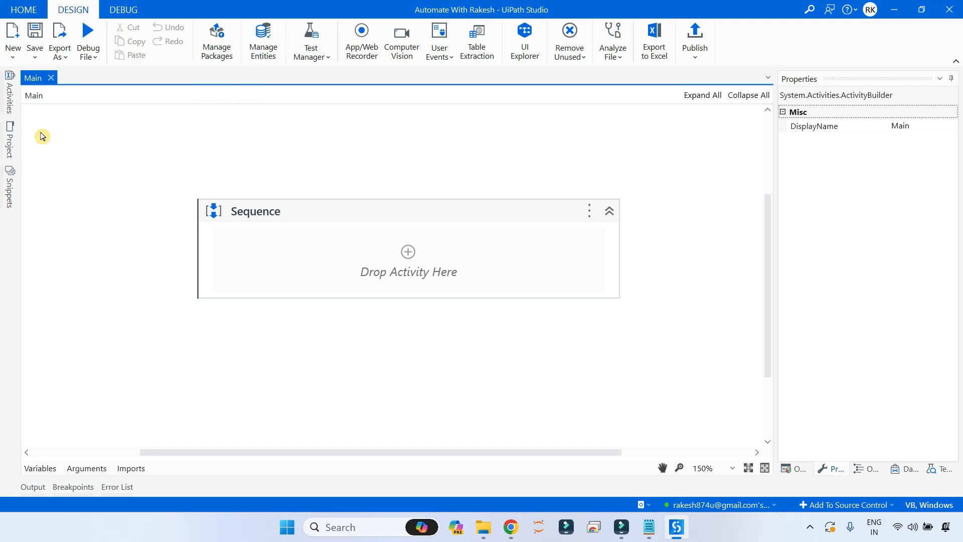
{"action": "left_click", "coordinate": [9, 93]}
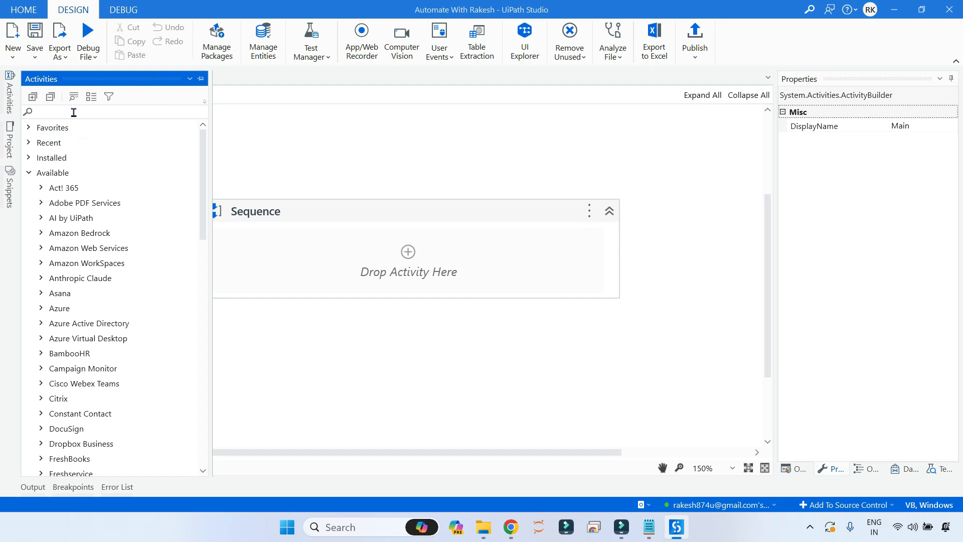
{"action": "left_click", "coordinate": [29, 173]}
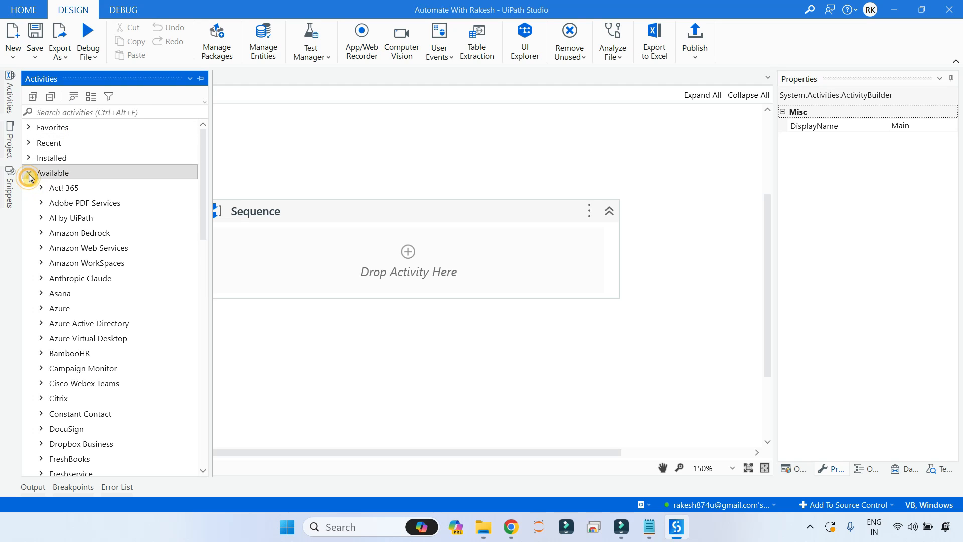
{"action": "left_click", "coordinate": [29, 174]}
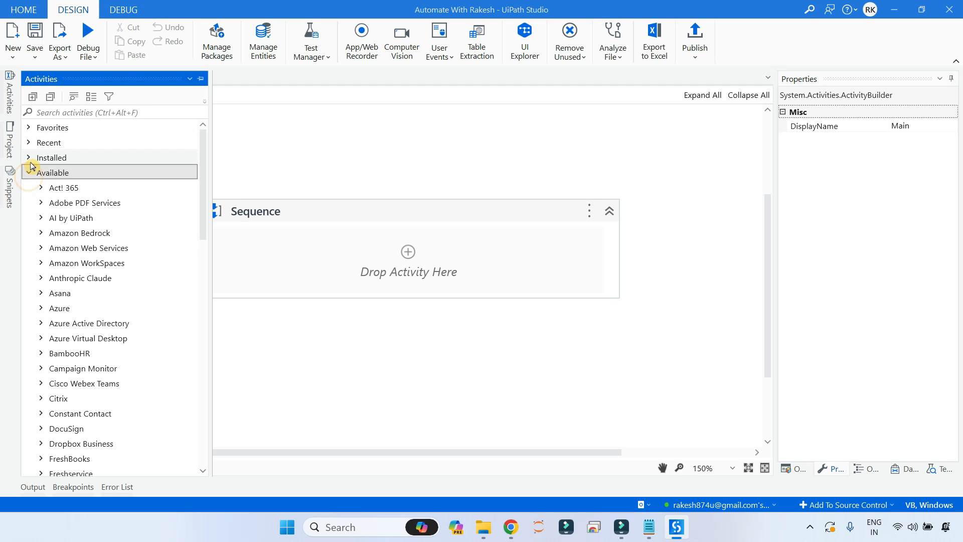
{"action": "left_click", "coordinate": [29, 159]}
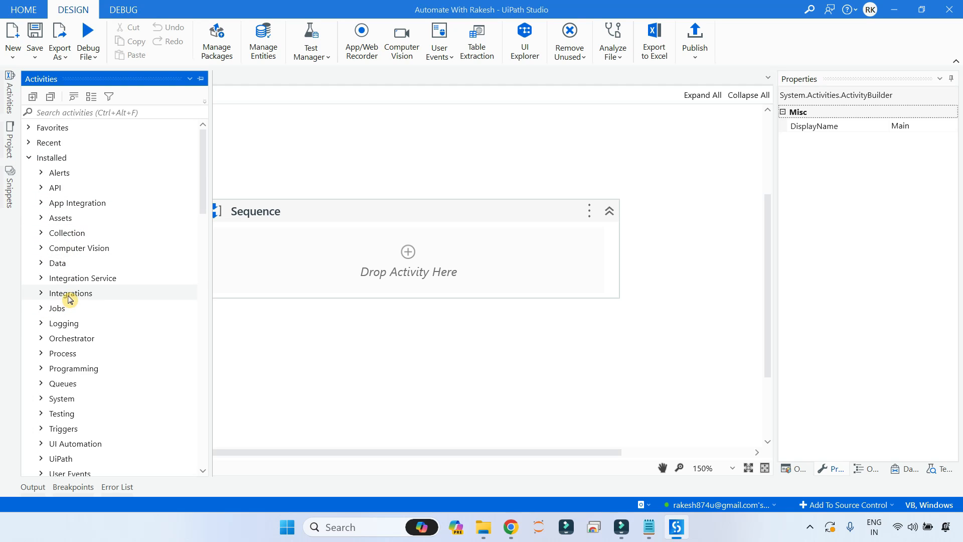
{"action": "left_click", "coordinate": [41, 296]}
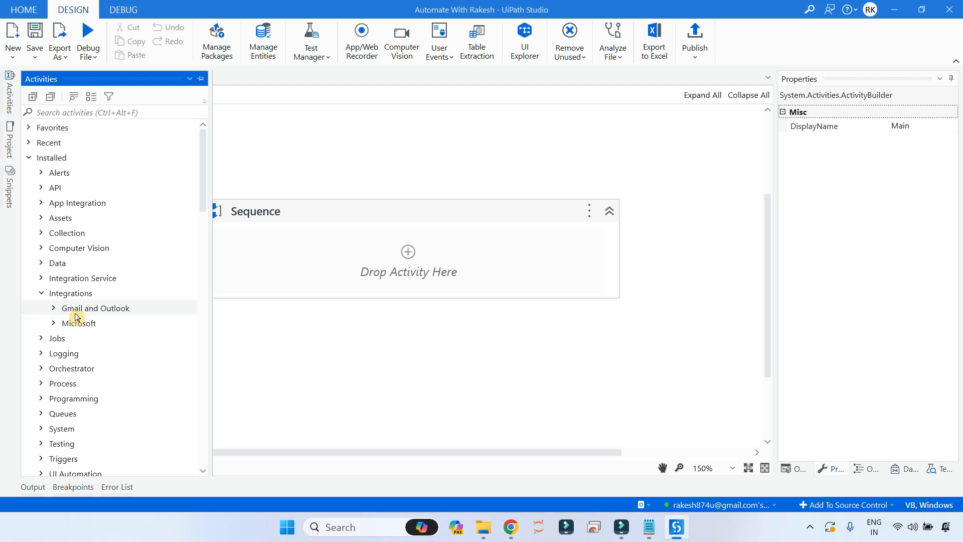
{"action": "scroll", "coordinate": [104, 341], "scroll_direction": "down", "scroll_amount": 1}
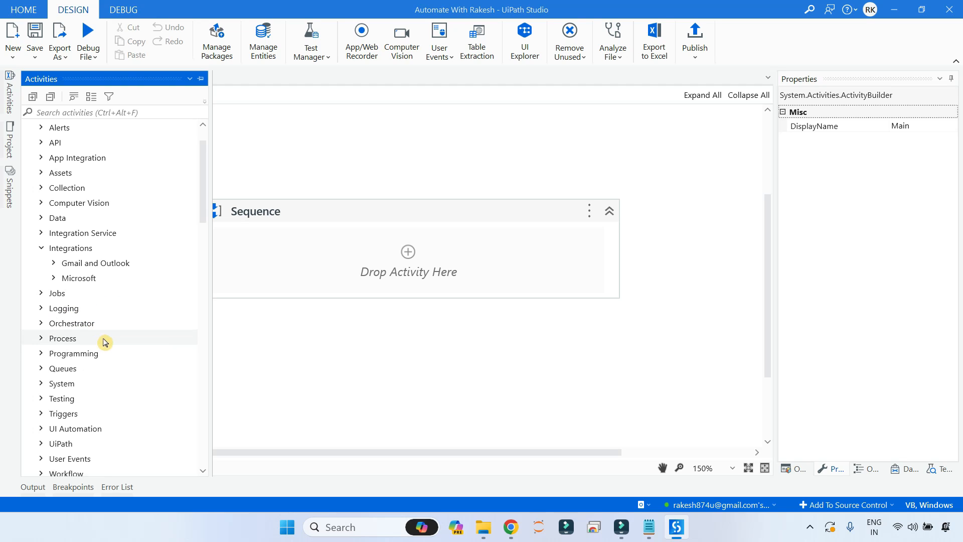
{"action": "scroll", "coordinate": [93, 320], "scroll_direction": "up", "scroll_amount": 1}
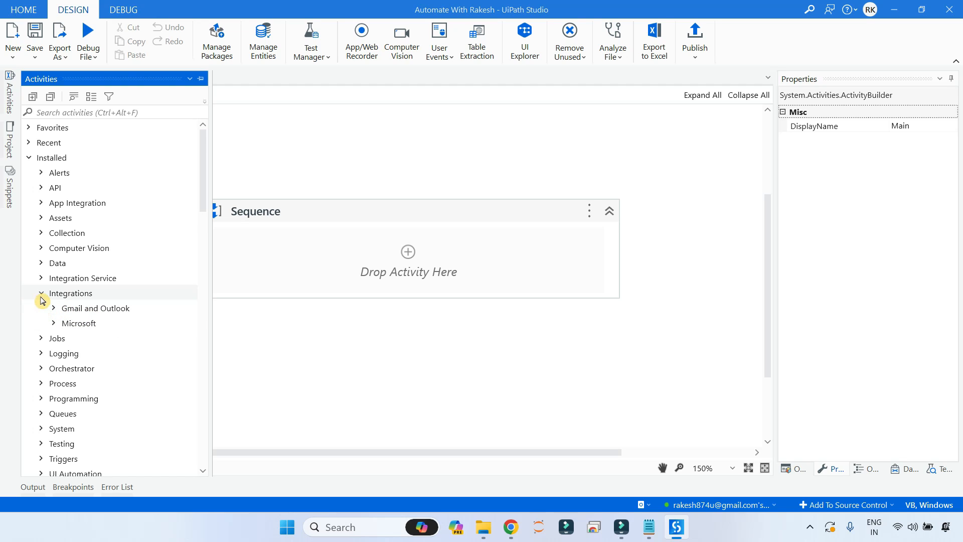
{"action": "left_click", "coordinate": [41, 295]}
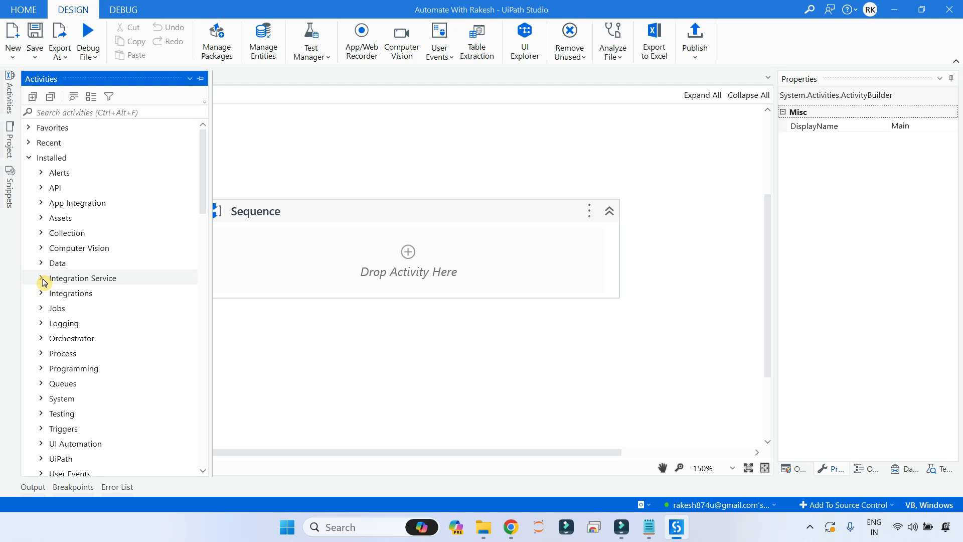
{"action": "left_click", "coordinate": [42, 279]}
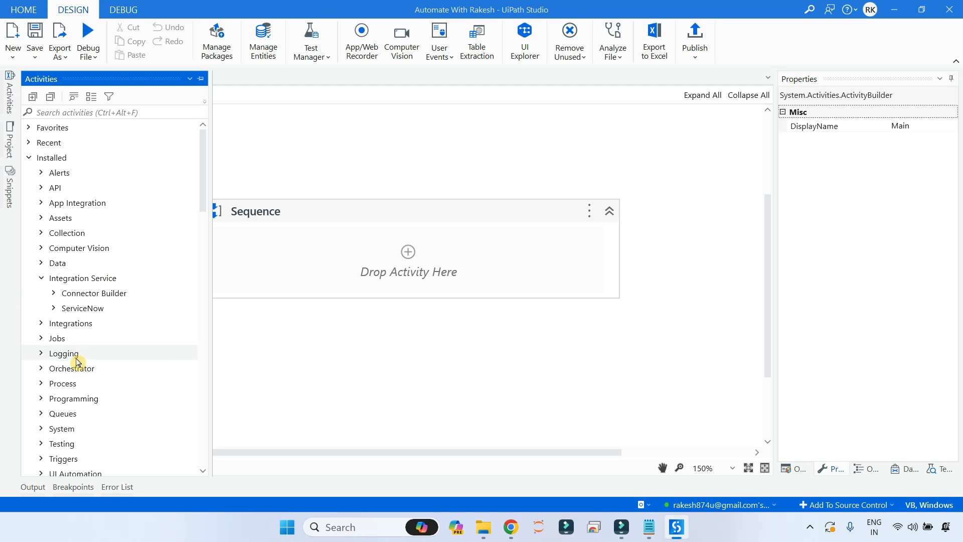
{"action": "left_click", "coordinate": [53, 296]}
{"action": "left_click", "coordinate": [67, 308]}
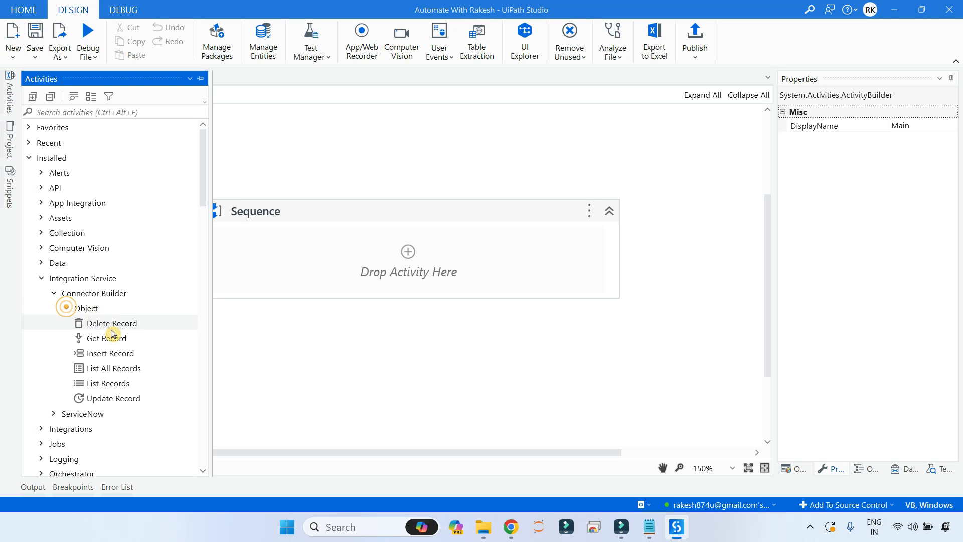
- Search the activities for "connector buil" and add the Connector Builder Get Record activity to the Main sequence
{"action": "left_click", "coordinate": [87, 113]}
{"action": "type", "text": "conne"}
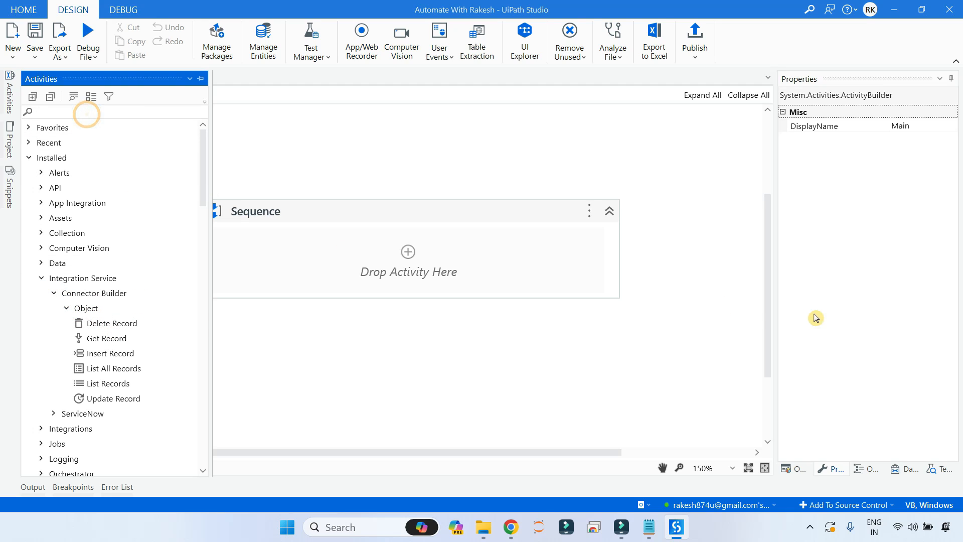
{"action": "type", "text": "ctor b"}
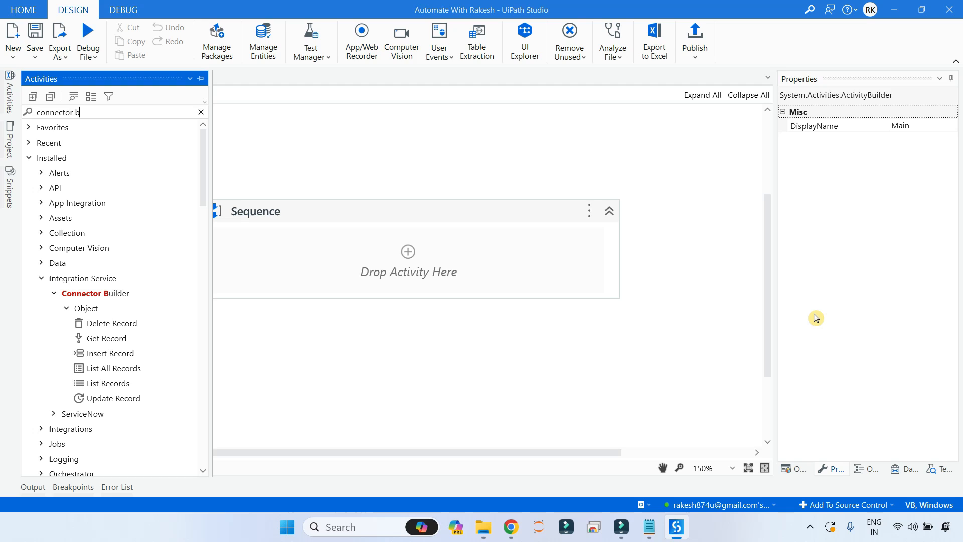
{"action": "type", "text": "uil"}
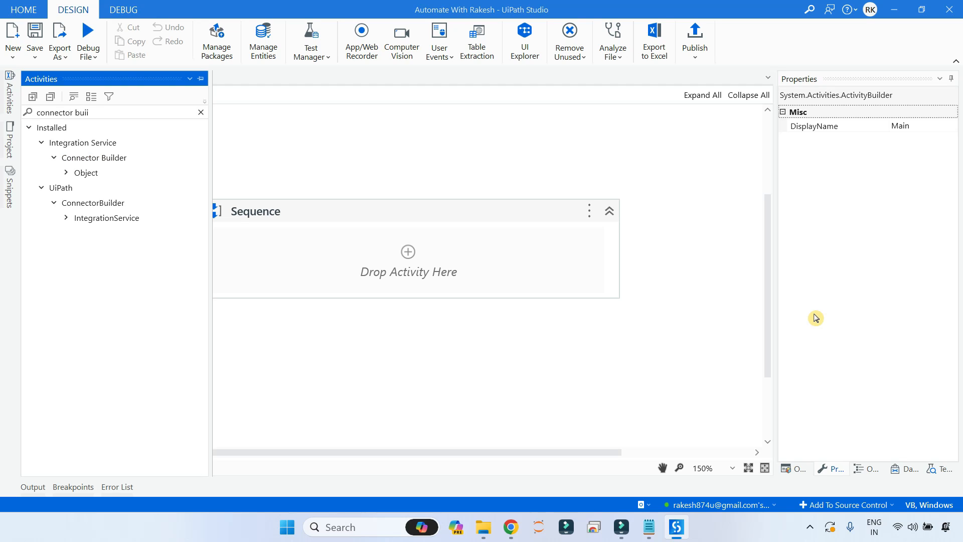
{"action": "left_click", "coordinate": [67, 172]}
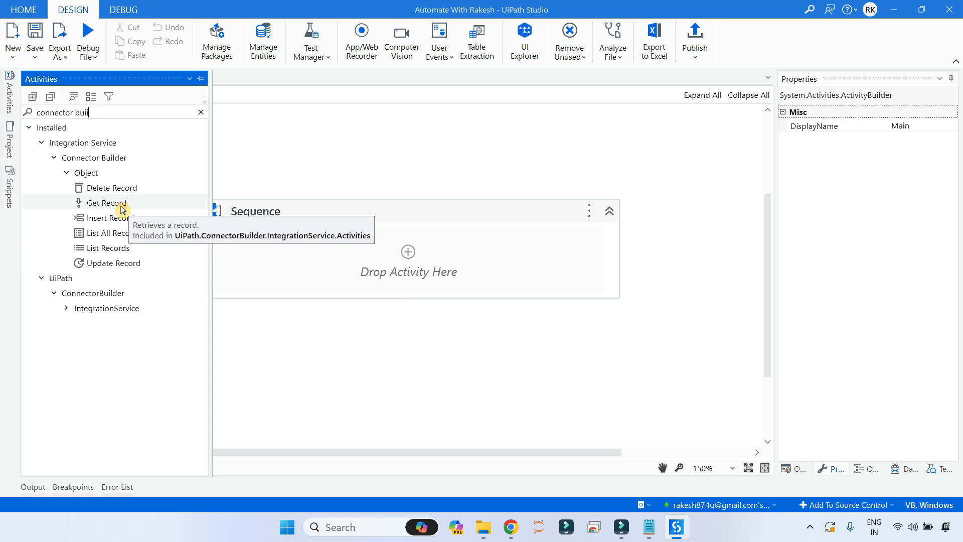
{"action": "left_click_drag", "start_coordinate": [121, 206], "coordinate": [406, 250]}
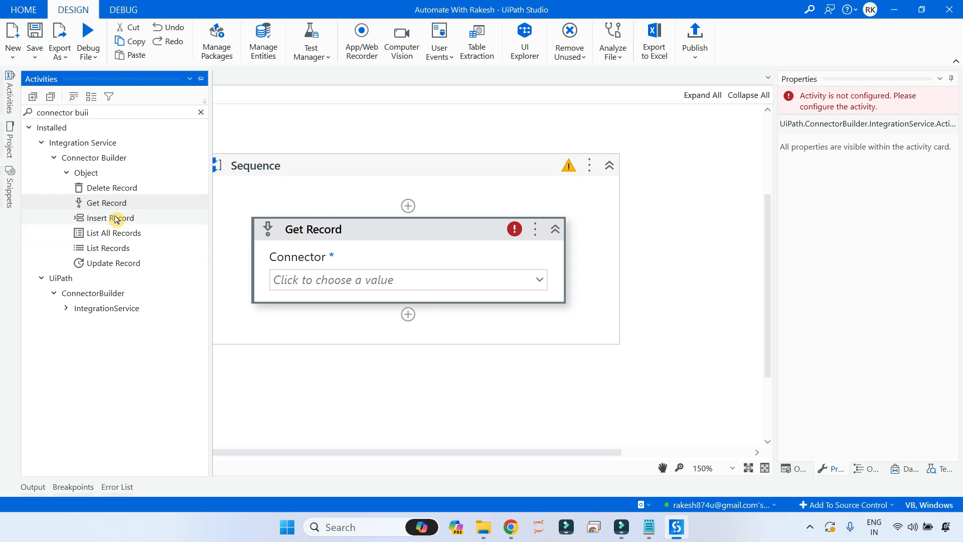
{"action": "left_click", "coordinate": [638, 256]}
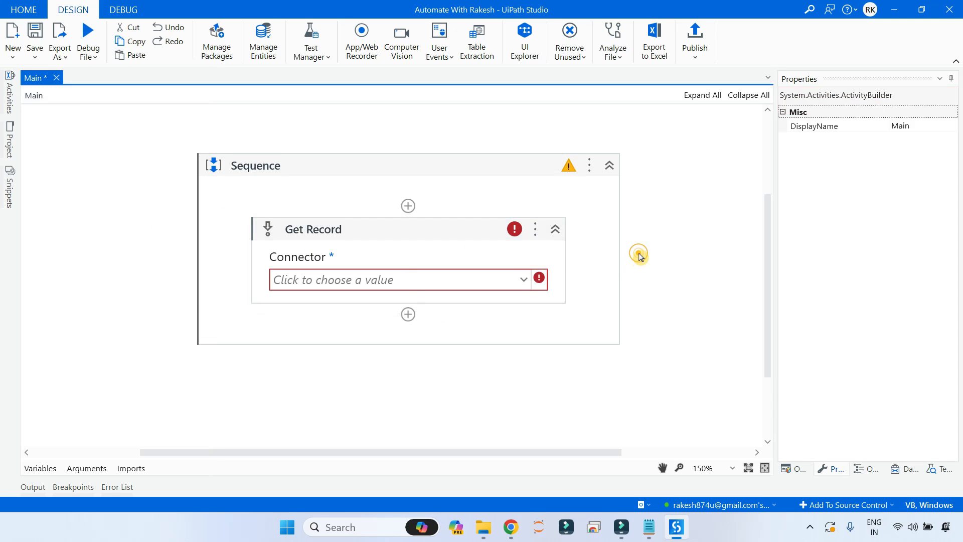
- Check which connectors Get Record offers and compare them with the published connectors in Connector Builder in the browser
{"action": "scroll", "coordinate": [639, 254], "scroll_direction": "down", "scroll_amount": 1}
{"action": "left_click", "coordinate": [522, 222]}
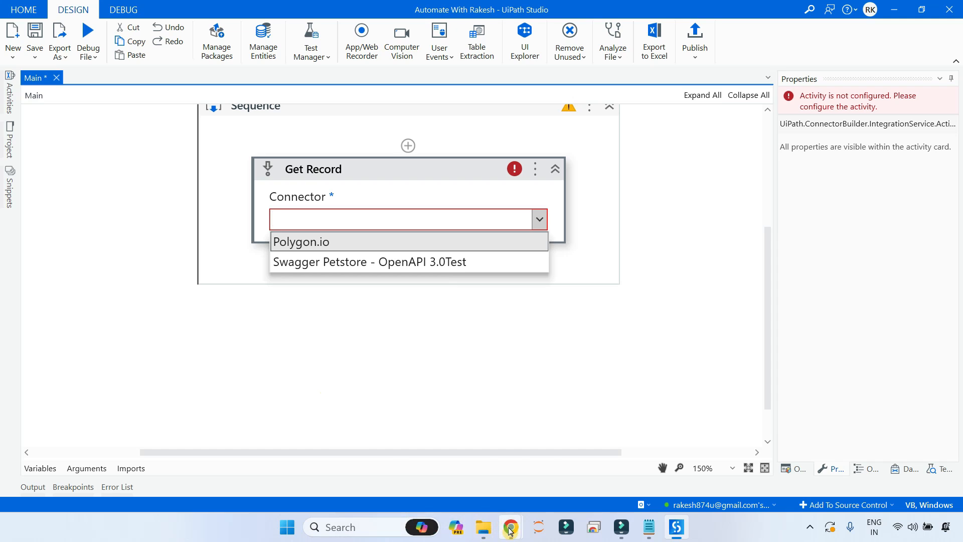
{"action": "mouse_move", "coordinate": [511, 526]}
{"action": "left_click", "coordinate": [448, 462]}
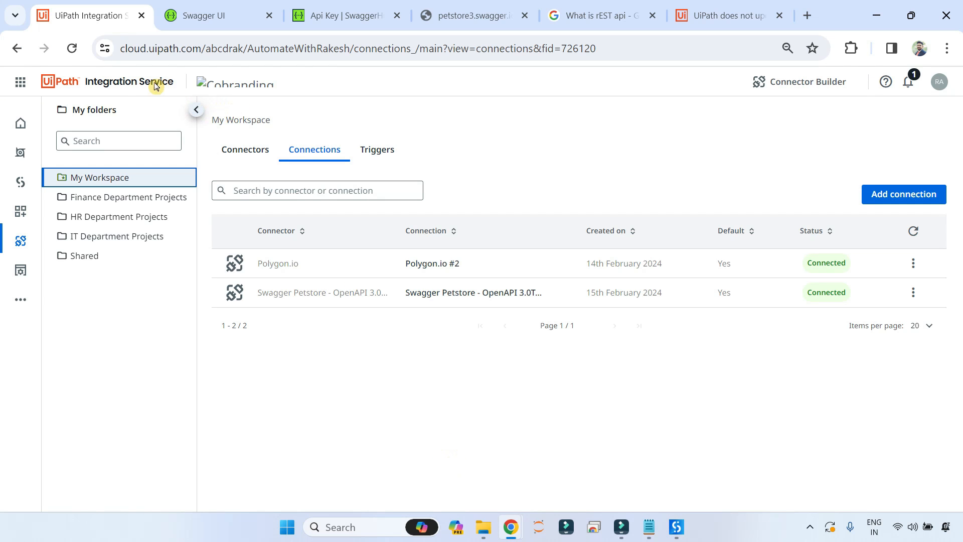
{"action": "left_click", "coordinate": [109, 81]}
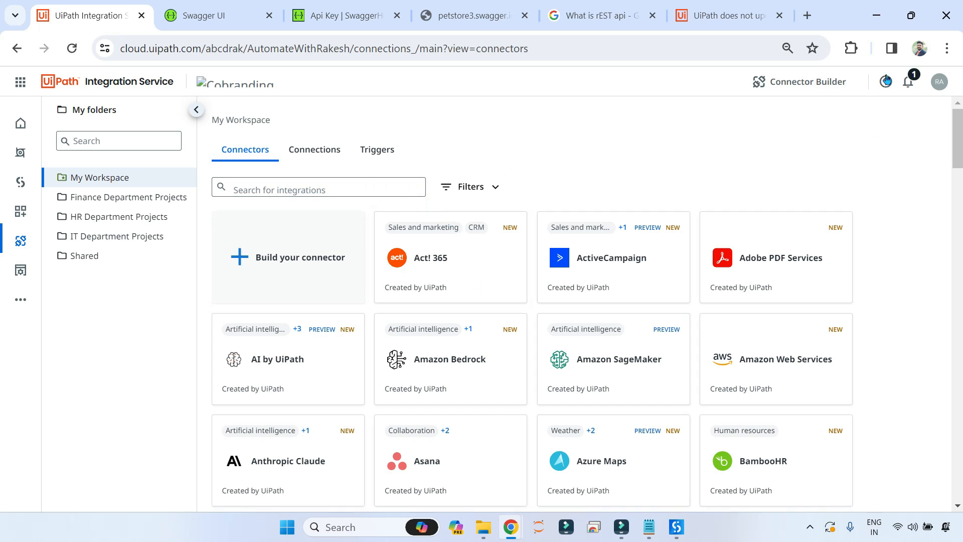
{"action": "left_click", "coordinate": [825, 80]}
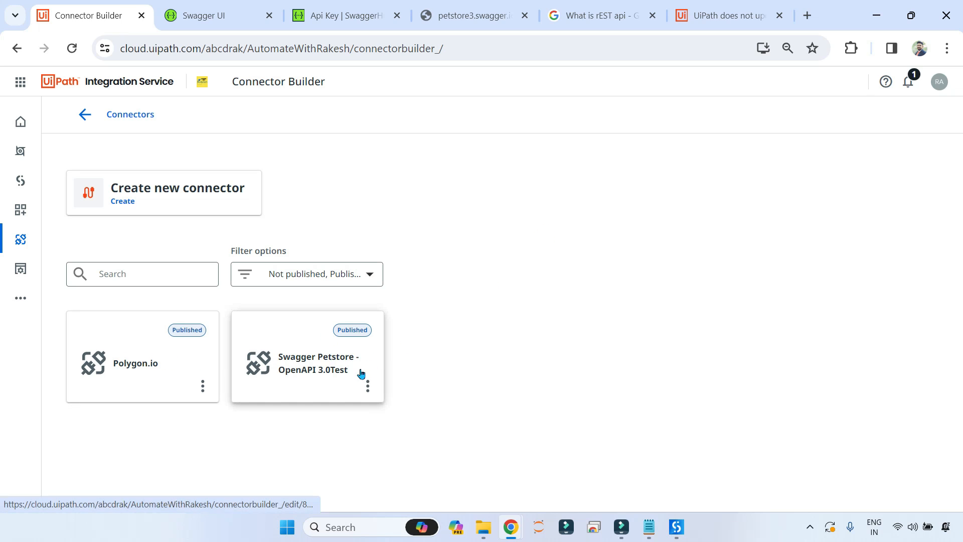
- Back in UiPath Studio, set Get Record's connector to Swagger Petstore - OpenAPI 3.0Test
{"action": "left_click", "coordinate": [676, 527]}
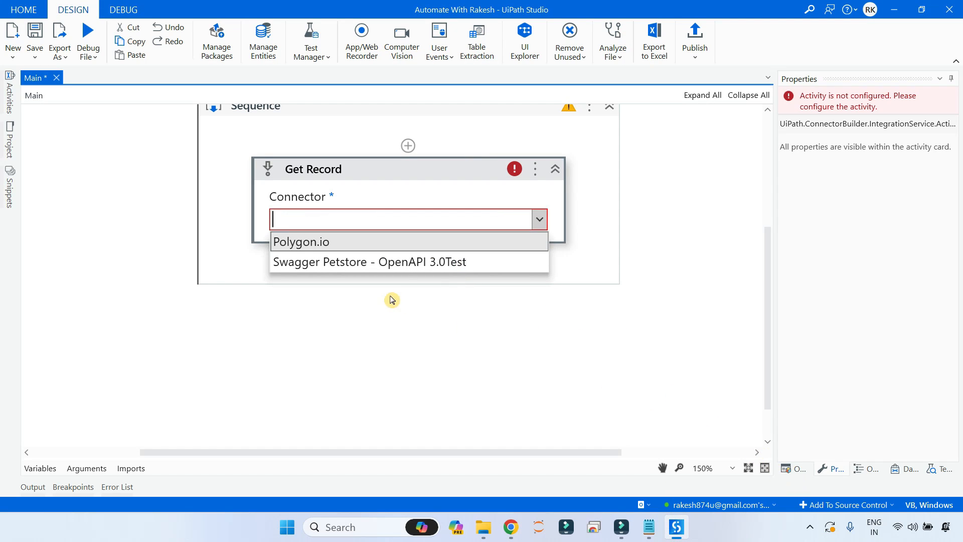
{"action": "left_click", "coordinate": [412, 263]}
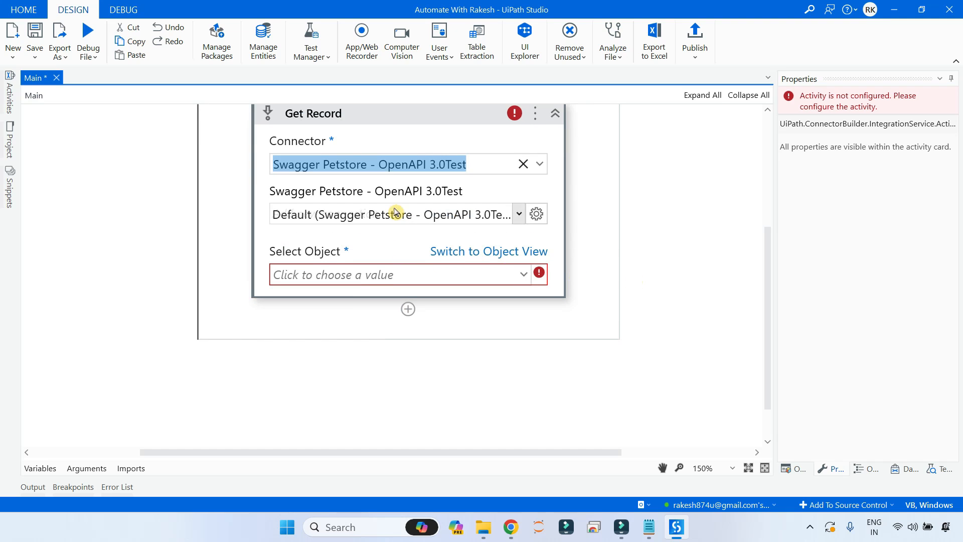
- Check which connections Get Record offers for the Petstore connector and list the objects available for it
{"action": "left_click", "coordinate": [520, 215]}
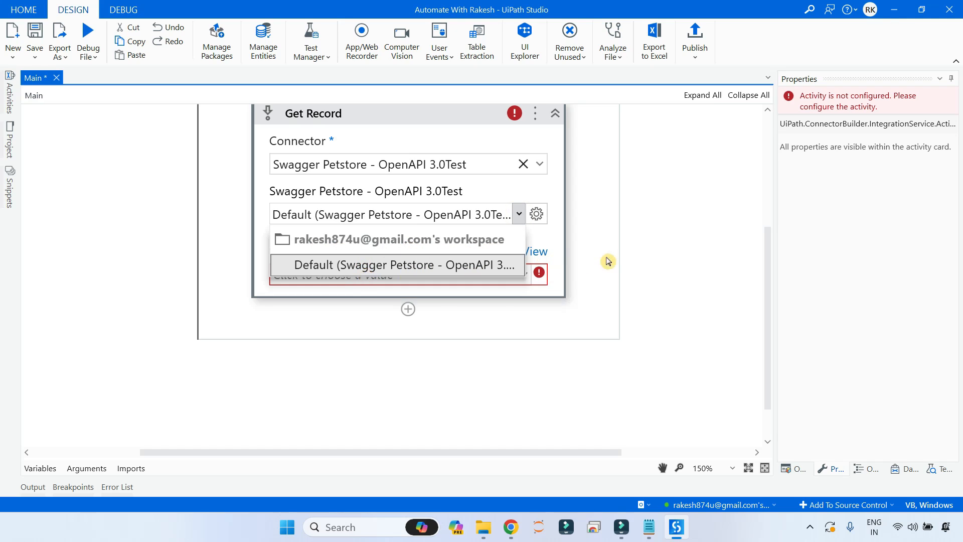
{"action": "left_click", "coordinate": [622, 255]}
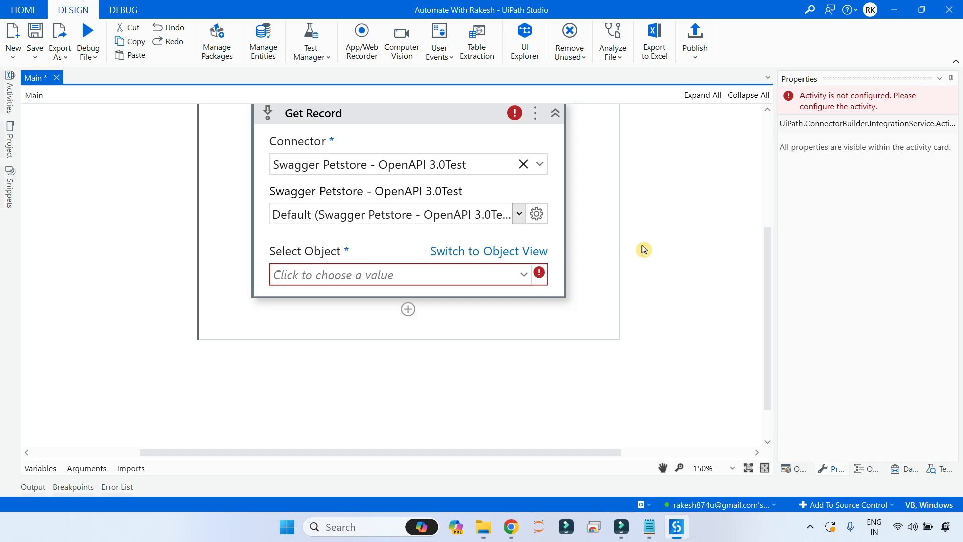
{"action": "left_click", "coordinate": [524, 280]}
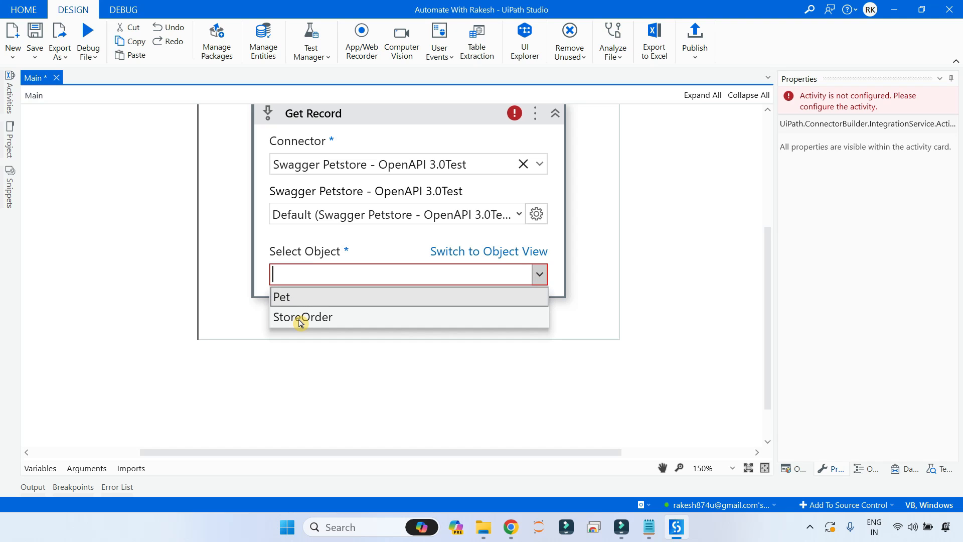
- In the browser, open the Swagger Petstore connector and examine which resource groups, including Pet and StoreOrder, provide a GETBYID method
{"action": "mouse_move", "coordinate": [510, 526]}
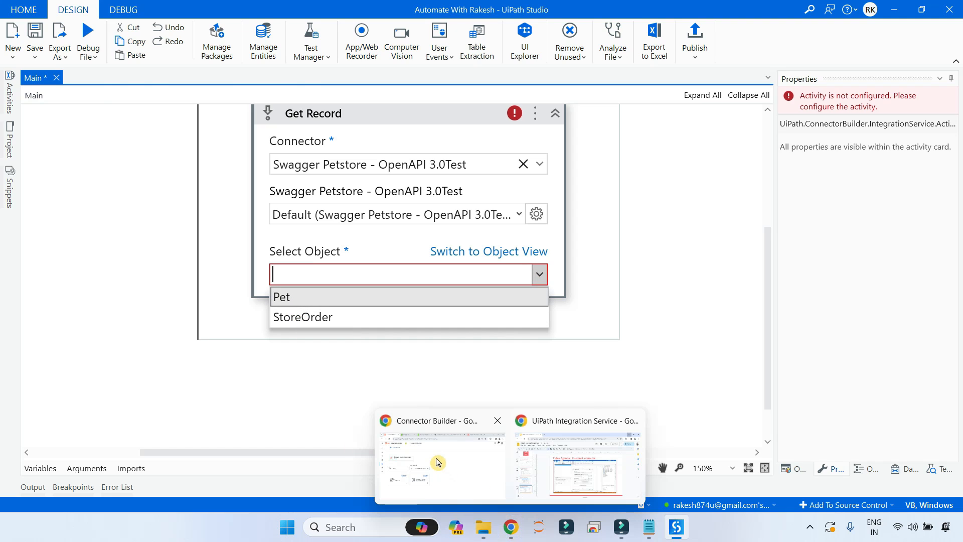
{"action": "left_click", "coordinate": [437, 462]}
{"action": "left_click", "coordinate": [310, 360]}
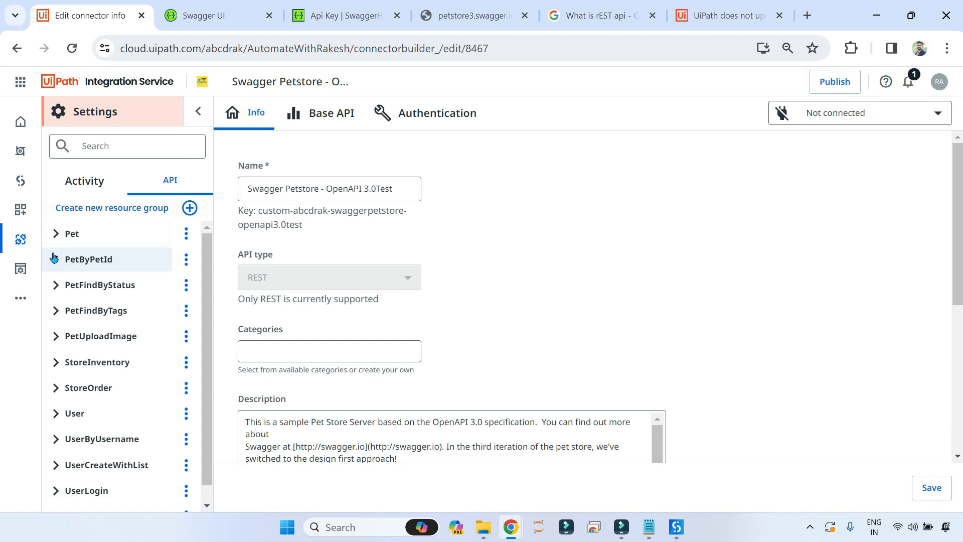
{"action": "left_click", "coordinate": [56, 237]}
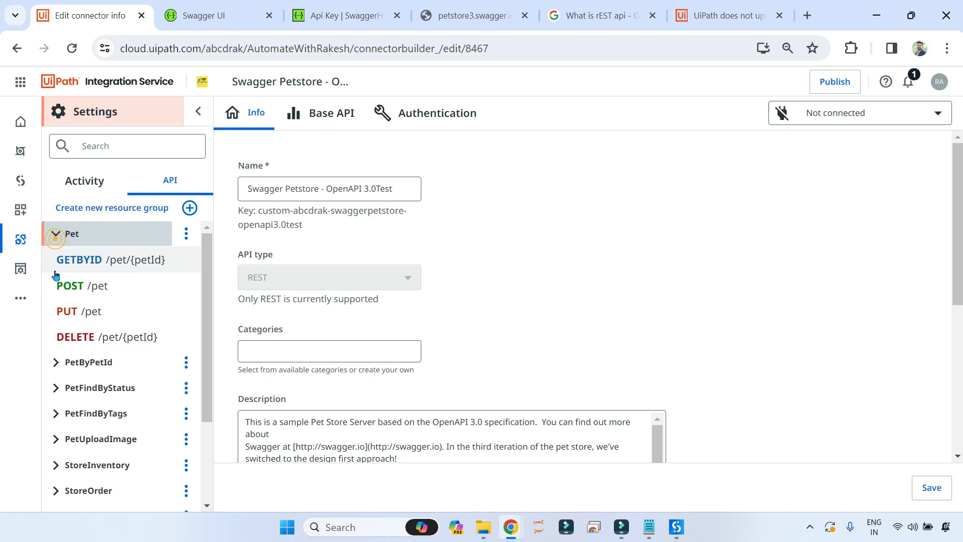
{"action": "left_click", "coordinate": [86, 263]}
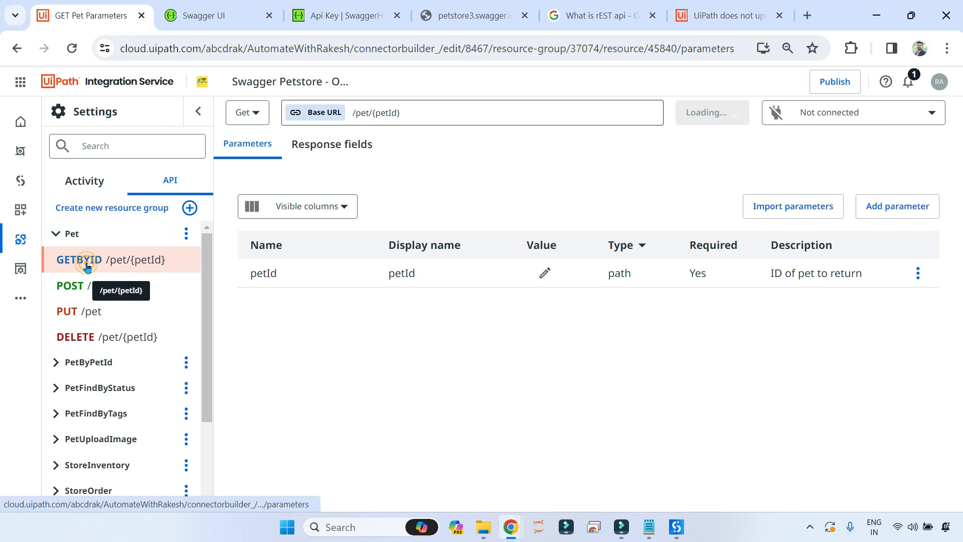
{"action": "left_click", "coordinate": [57, 235]}
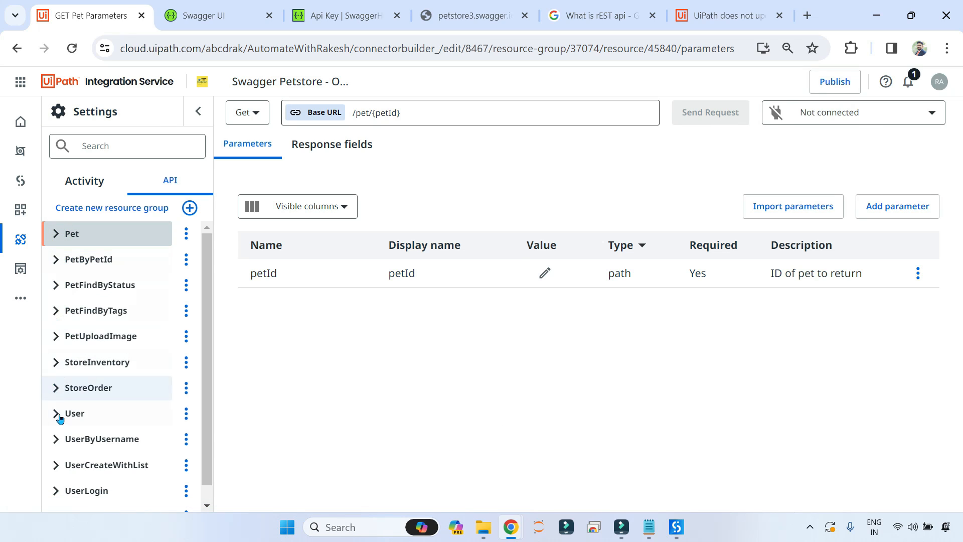
{"action": "scroll", "coordinate": [75, 444], "scroll_direction": "down", "scroll_amount": 1}
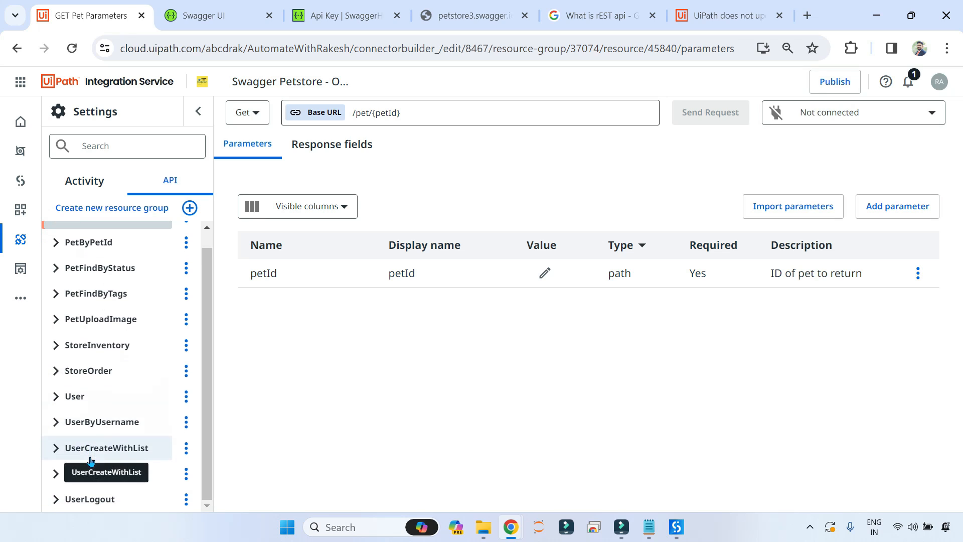
{"action": "left_click", "coordinate": [70, 371]}
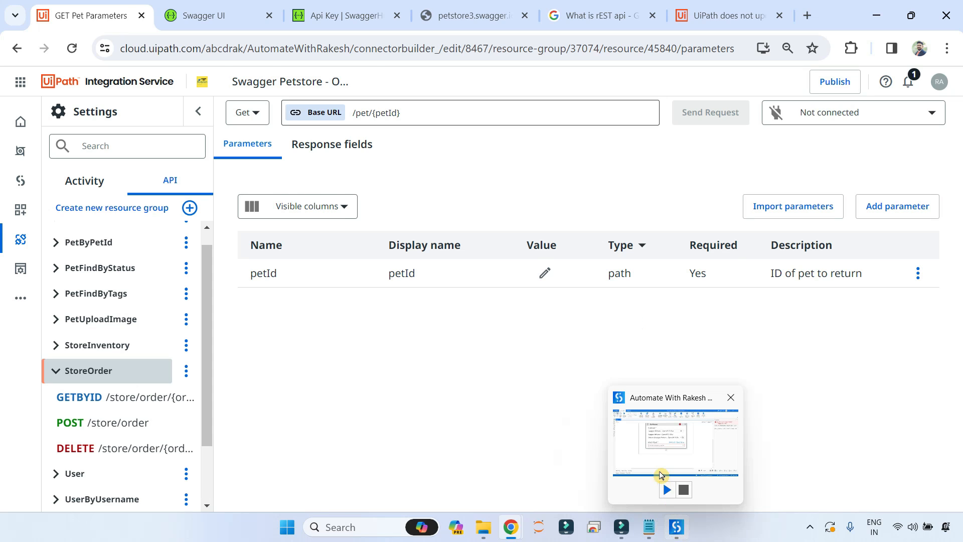
- Back in UiPath Studio, set Get Record's object to Pet
{"action": "left_click", "coordinate": [661, 472]}
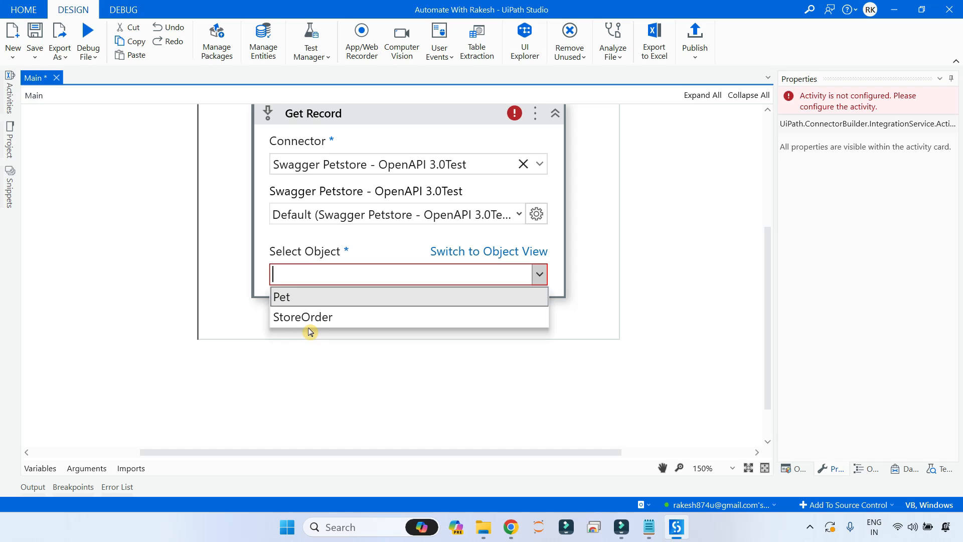
{"action": "left_click", "coordinate": [312, 300]}
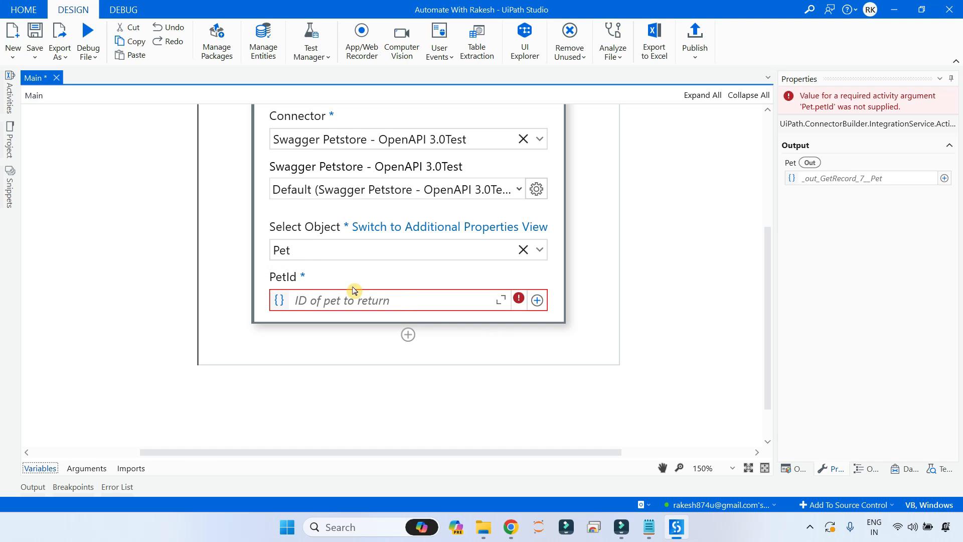
- In the browser, compare the PetByPetId and Pet resource groups and examine the petId path parameter of Pet's GETBYID method
{"action": "key", "text": "alt+Tab"}
{"action": "left_click", "coordinate": [56, 244]}
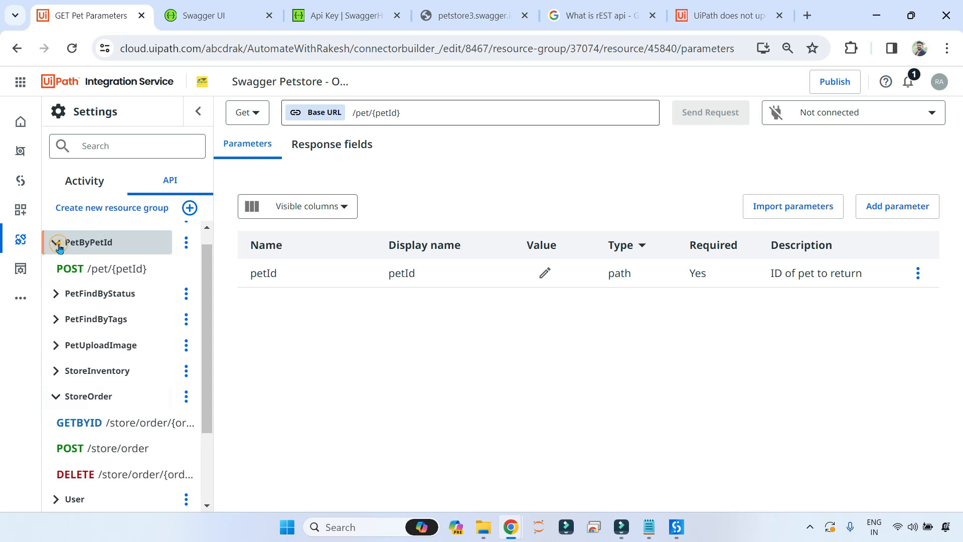
{"action": "left_click", "coordinate": [56, 244]}
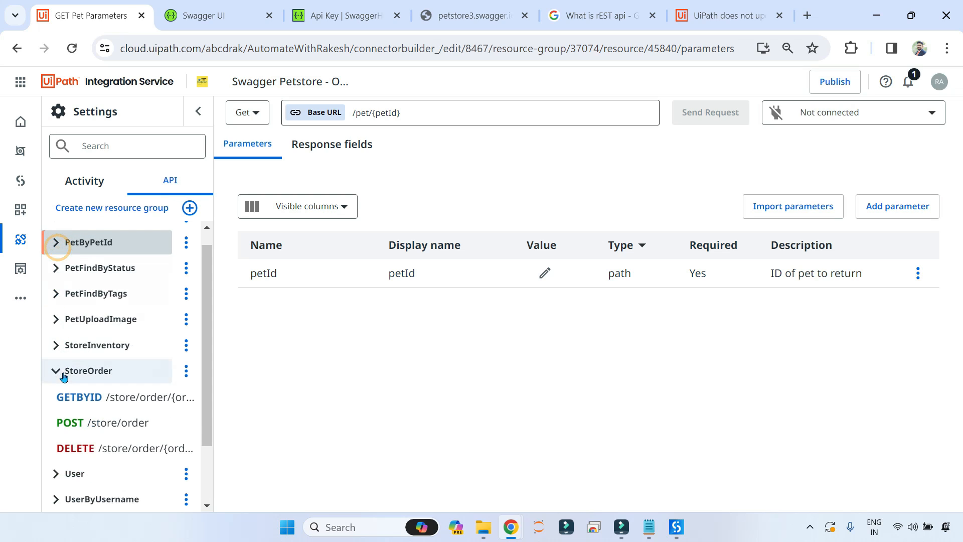
{"action": "scroll", "coordinate": [101, 380], "scroll_direction": "down", "scroll_amount": 1}
{"action": "scroll", "coordinate": [100, 379], "scroll_direction": "up", "scroll_amount": 2}
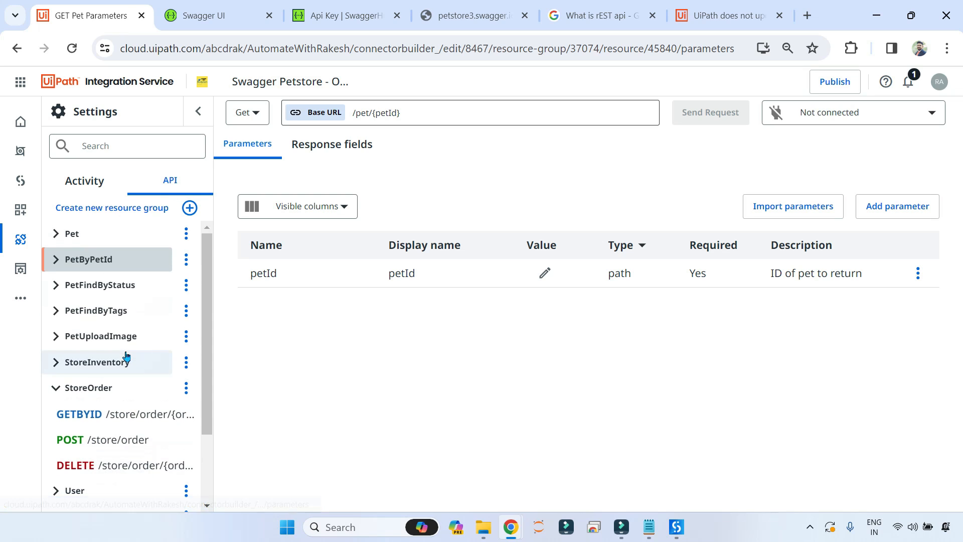
{"action": "left_click", "coordinate": [59, 236]}
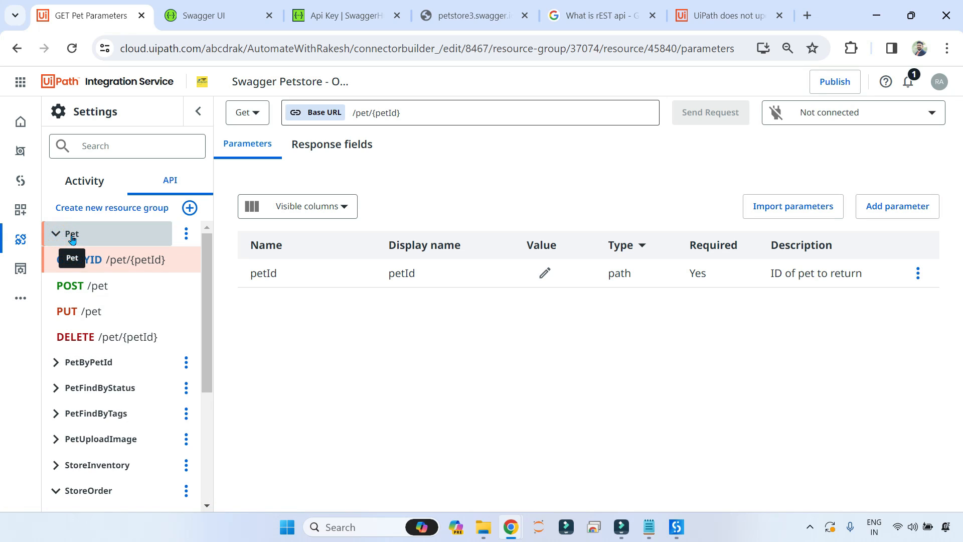
{"action": "left_click", "coordinate": [77, 263]}
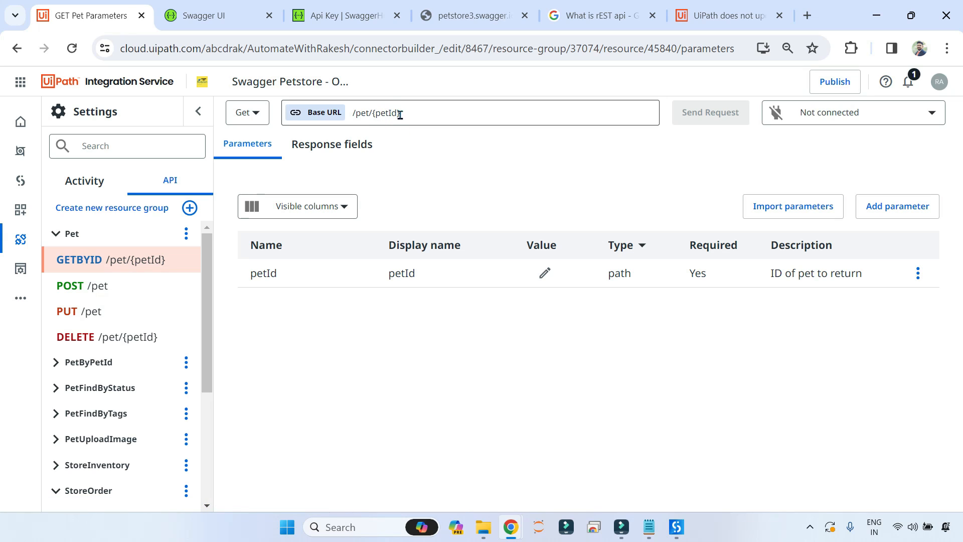
{"action": "left_click_drag", "start_coordinate": [399, 115], "coordinate": [372, 113]}
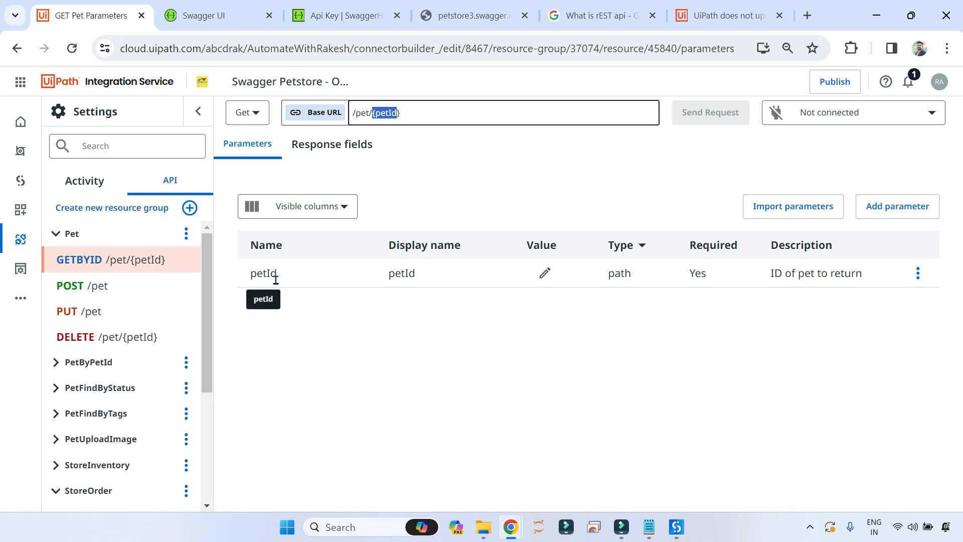
- Compare Get Record's PetId field in UiPath Studio with the GETBYID parameters in the browser, and view the form for creating another parameter
{"action": "key", "text": "alt+Tab"}
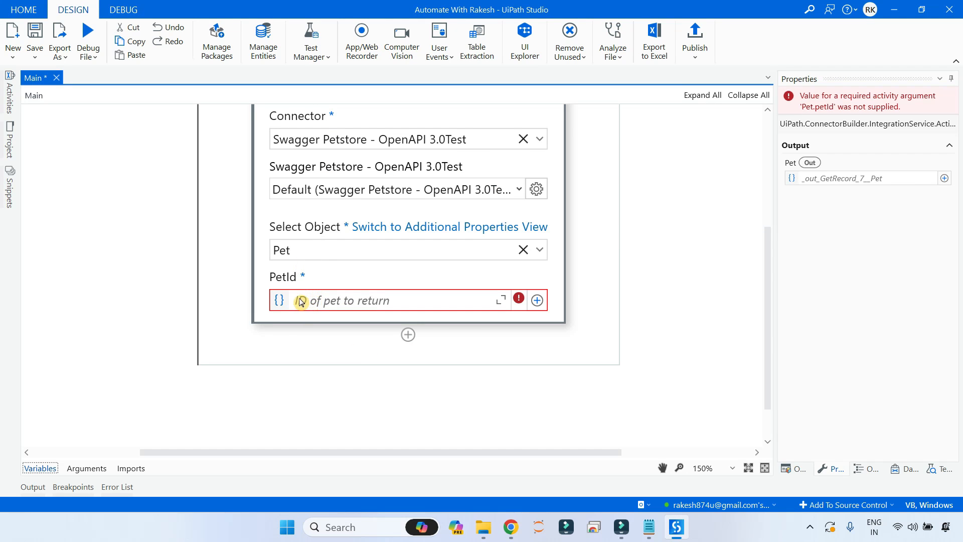
{"action": "key", "text": "alt+Tab"}
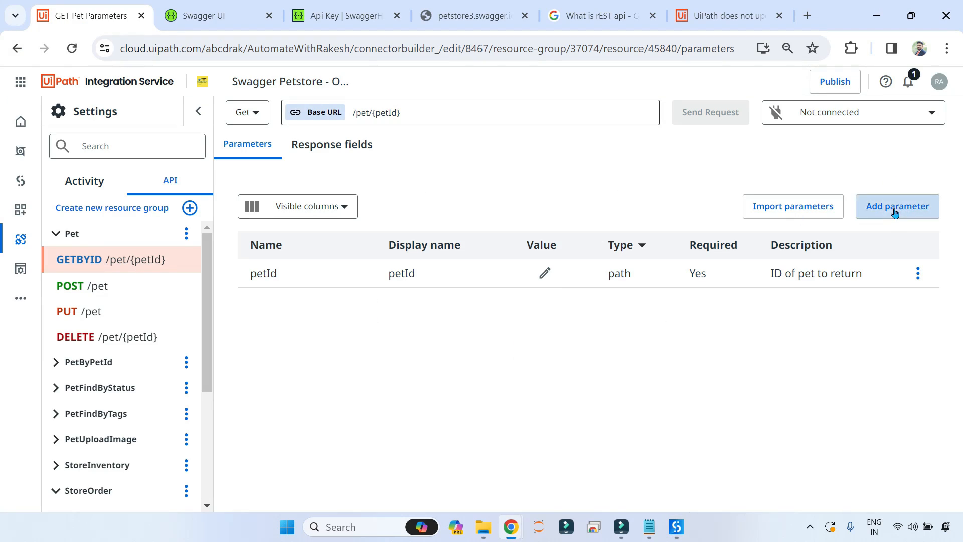
{"action": "left_click", "coordinate": [894, 212]}
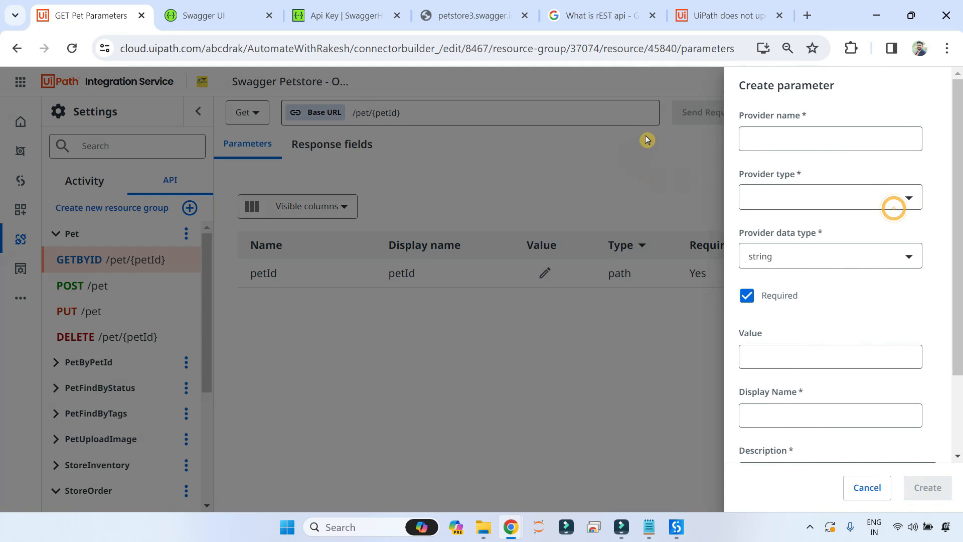
{"action": "left_click", "coordinate": [391, 338]}
{"action": "key", "text": "alt+Tab"}
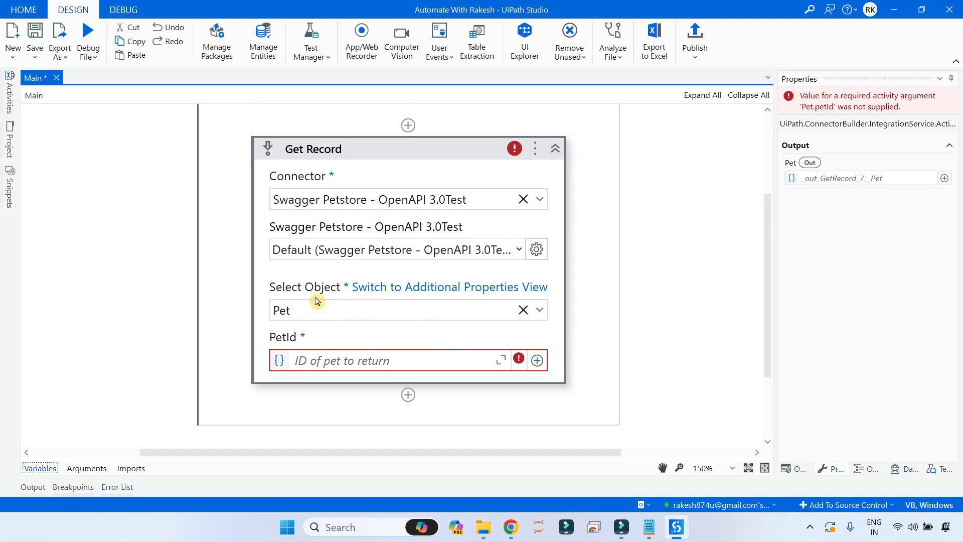
{"action": "key", "text": "alt+Tab"}
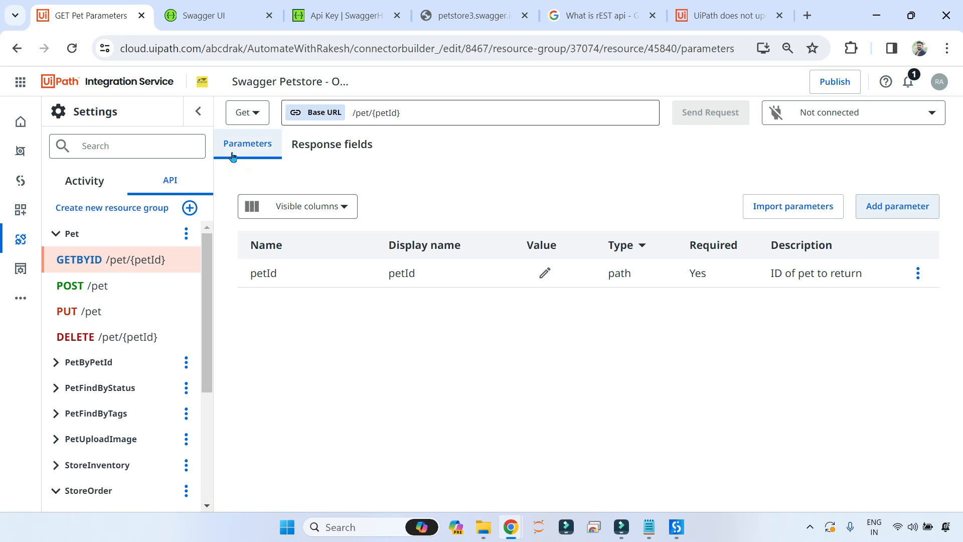
- Review the response fields and parameters of Pet's GETBYID method and the PetByPetId resource group
{"action": "left_click", "coordinate": [345, 151]}
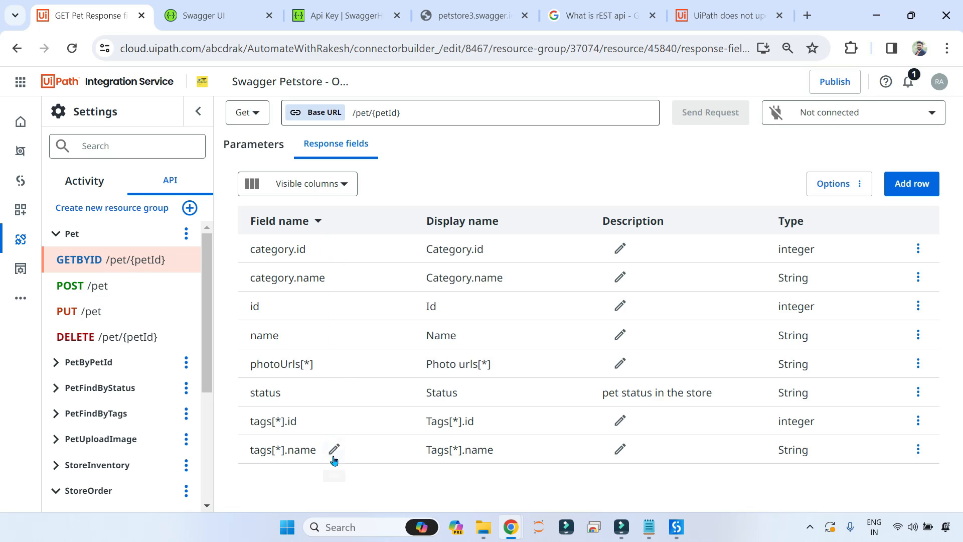
{"action": "left_click", "coordinate": [254, 148]}
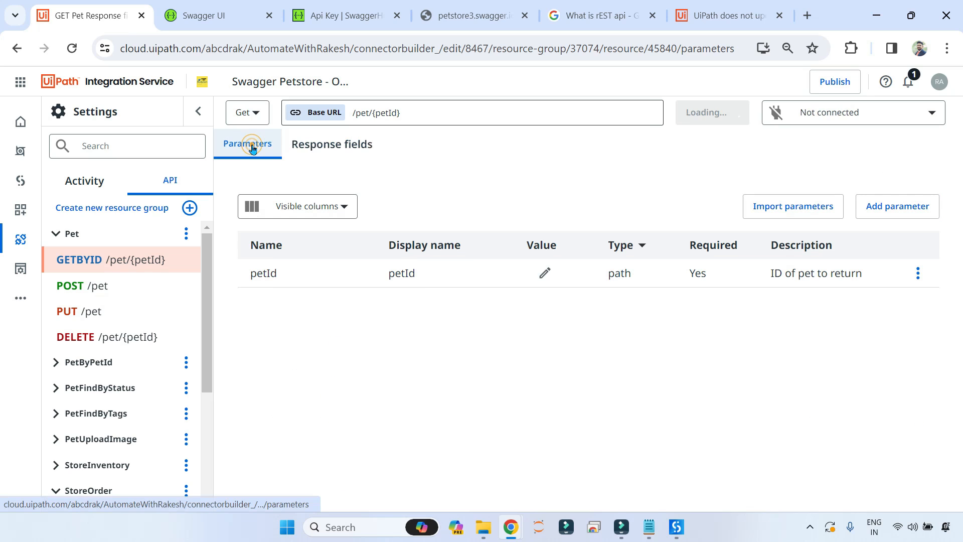
{"action": "left_click", "coordinate": [329, 155]}
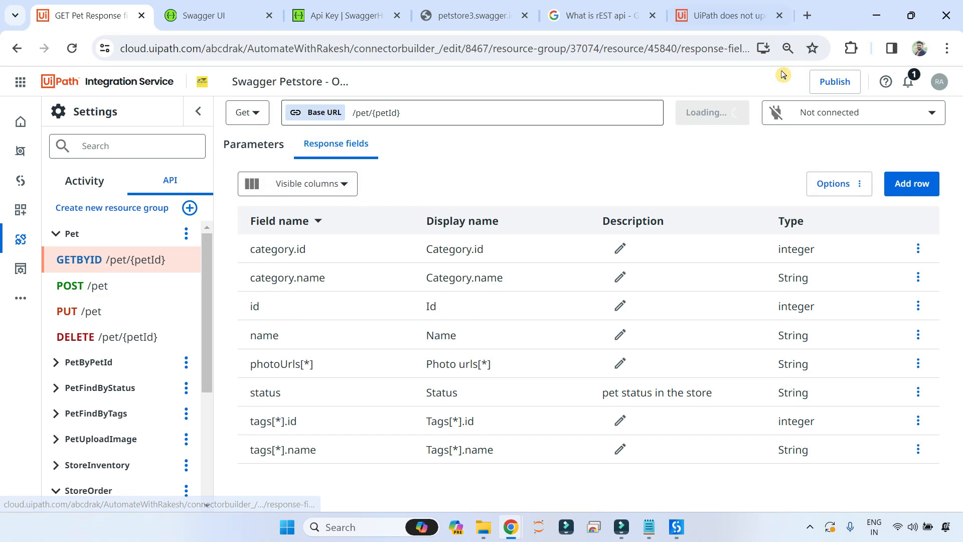
{"action": "left_click", "coordinate": [100, 262]}
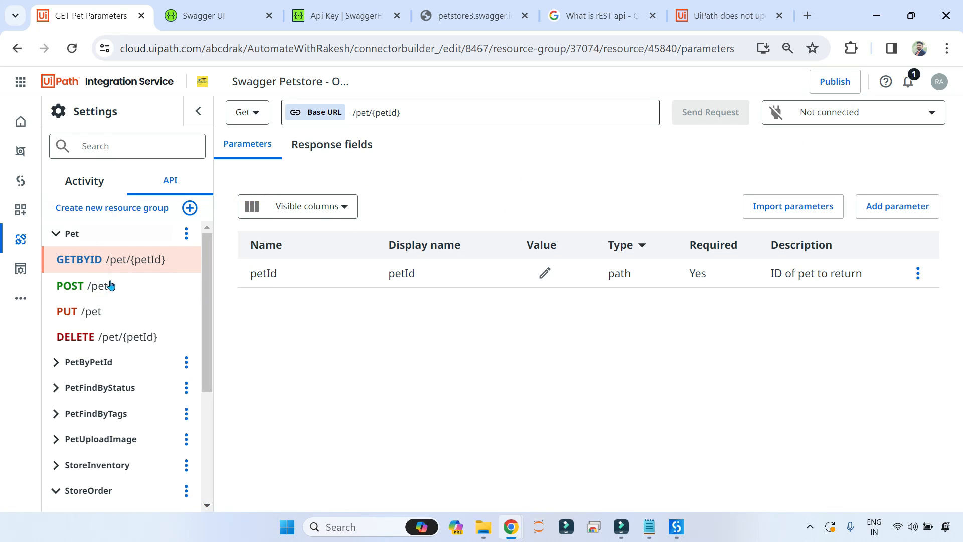
{"action": "left_click", "coordinate": [71, 234]}
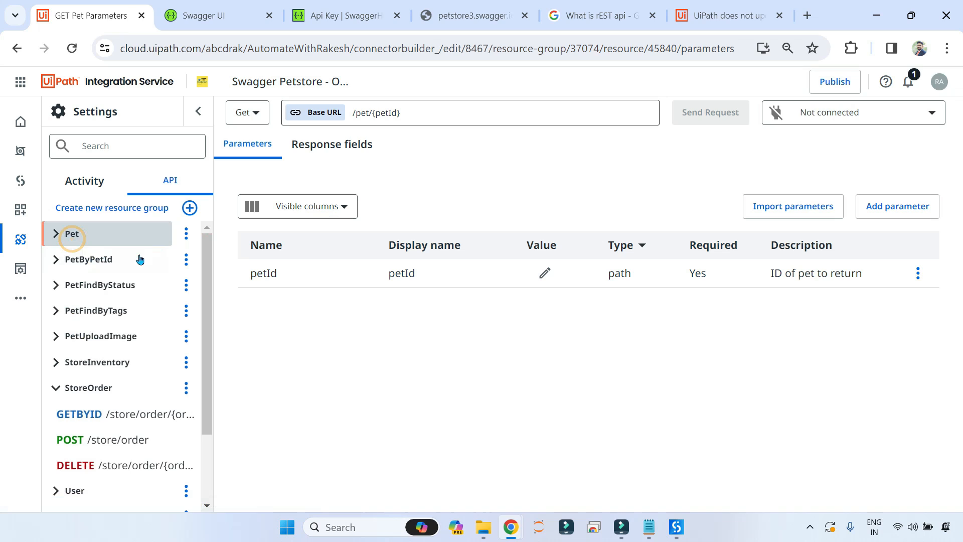
{"action": "left_click", "coordinate": [90, 260]}
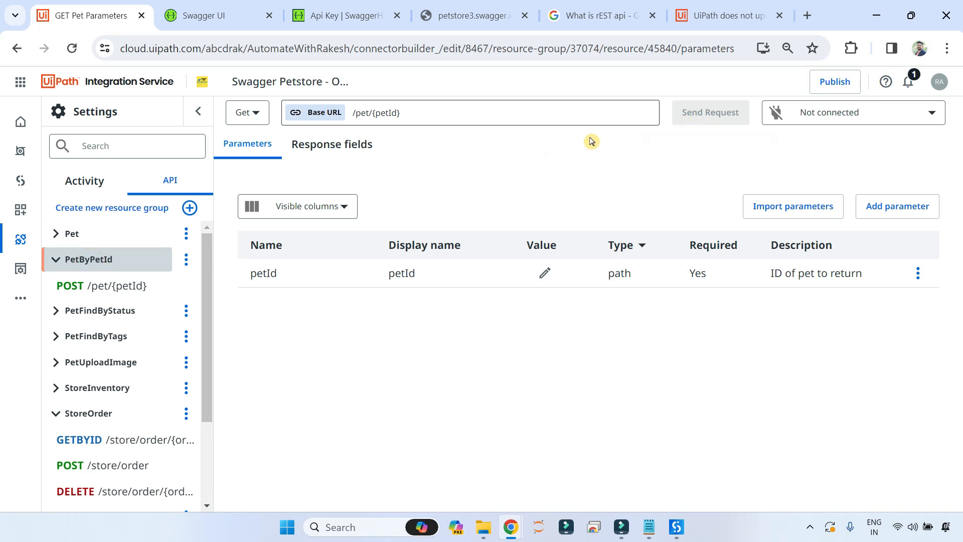
{"action": "left_click", "coordinate": [315, 145]}
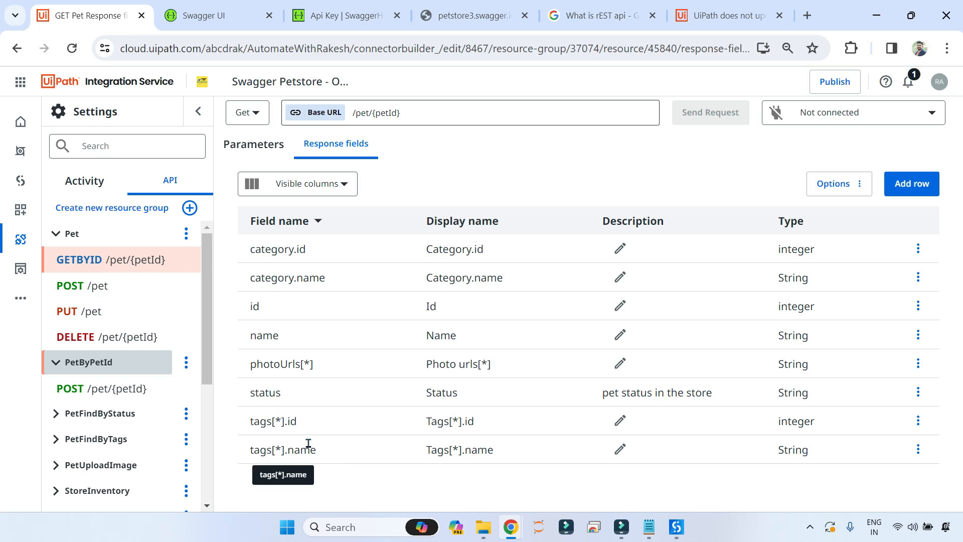
- Back in UiPath Studio, set Get Record's PetId to "1"
{"action": "left_click", "coordinate": [676, 526]}
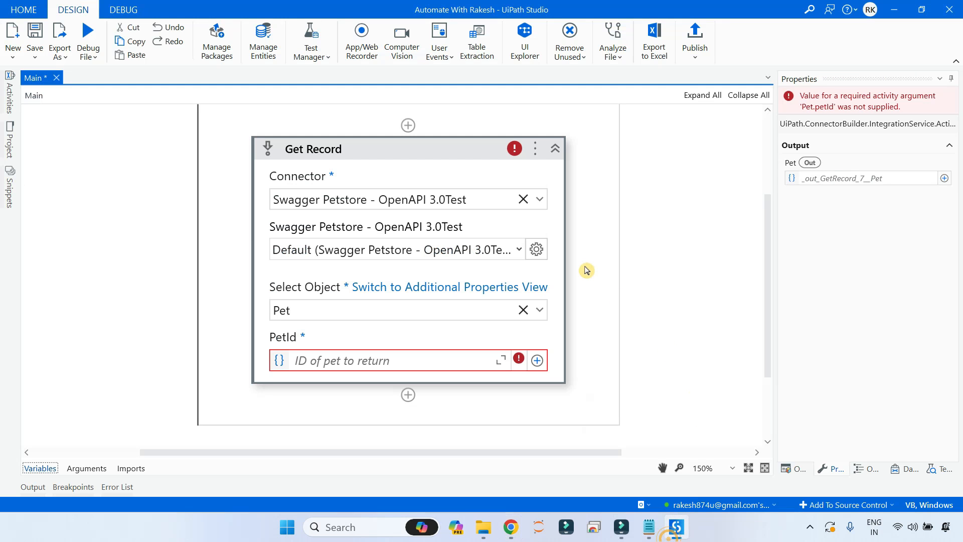
{"action": "left_click", "coordinate": [317, 360]}
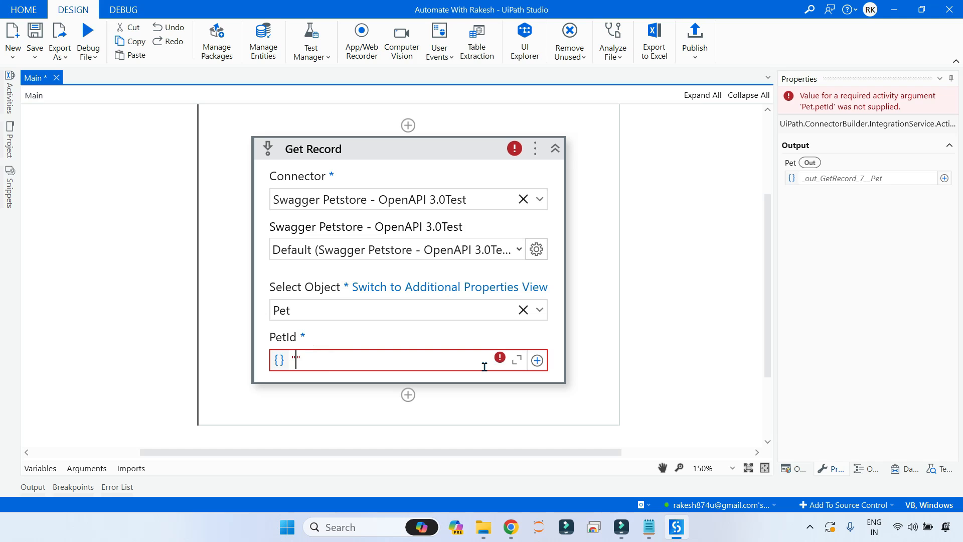
{"action": "type", "text": "\"1"}
{"action": "left_click", "coordinate": [619, 321]}
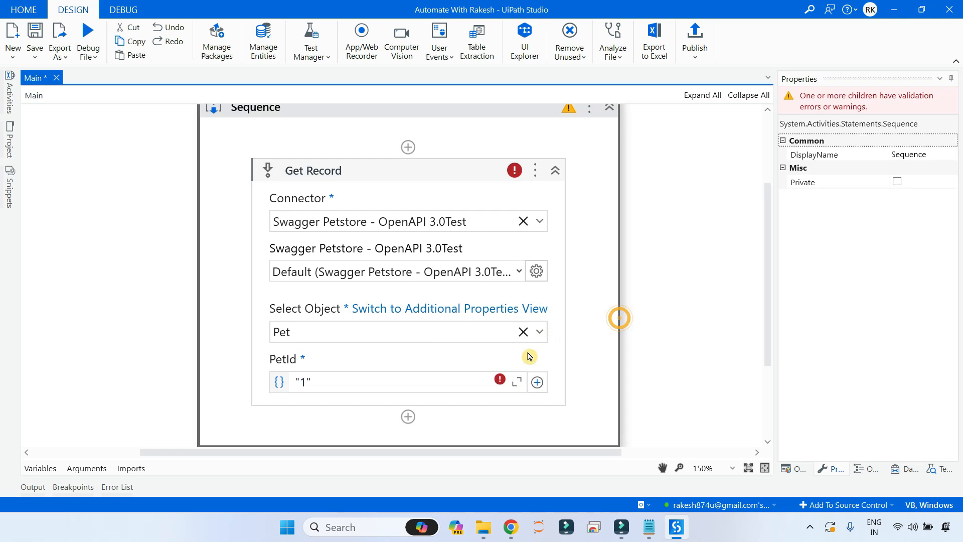
- In the browser, open the petId parameter of Pet's GETBYID method for editing, check its provider data type, and leave it unsaved
{"action": "mouse_move", "coordinate": [501, 386]}
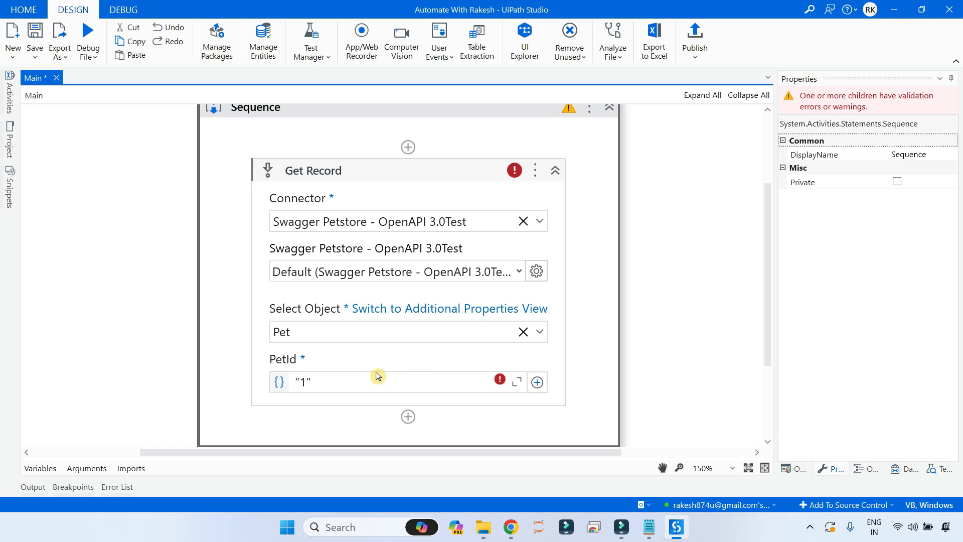
{"action": "key", "text": "alt+Tab"}
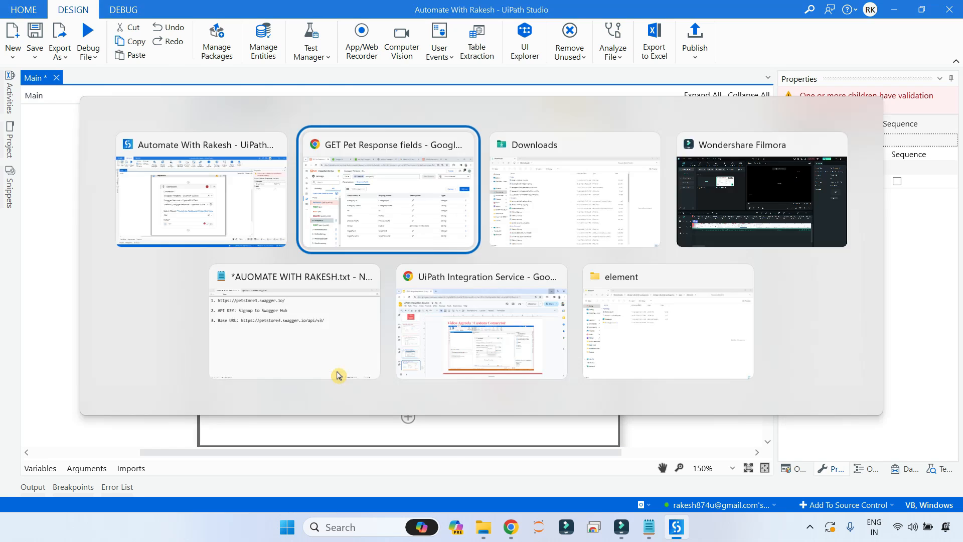
{"action": "left_click", "coordinate": [253, 158]}
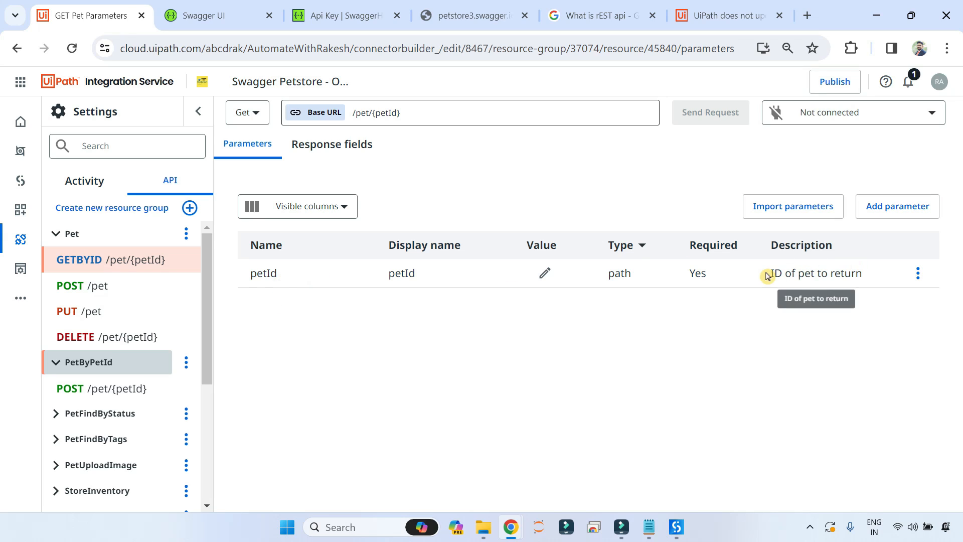
{"action": "left_click", "coordinate": [917, 277]}
{"action": "left_click", "coordinate": [887, 302]}
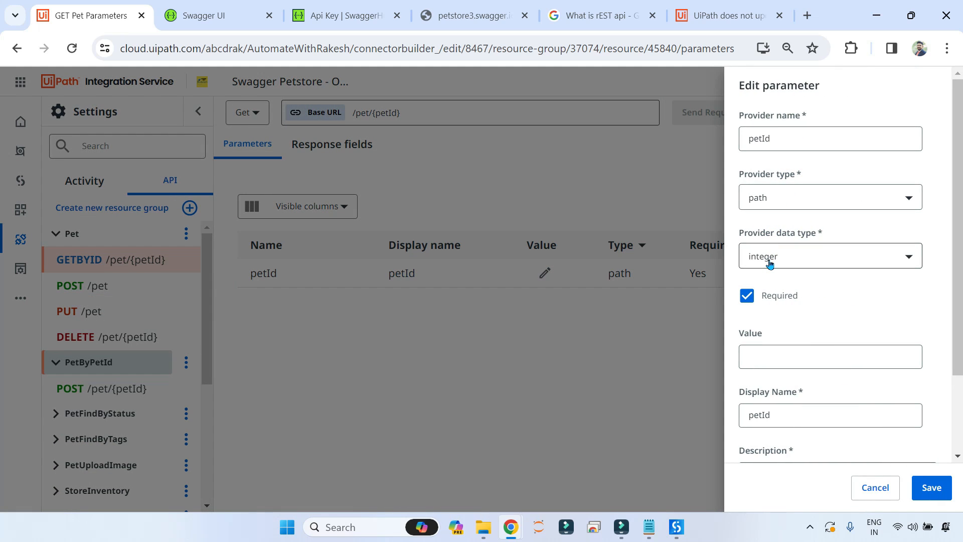
{"action": "left_click", "coordinate": [548, 350]}
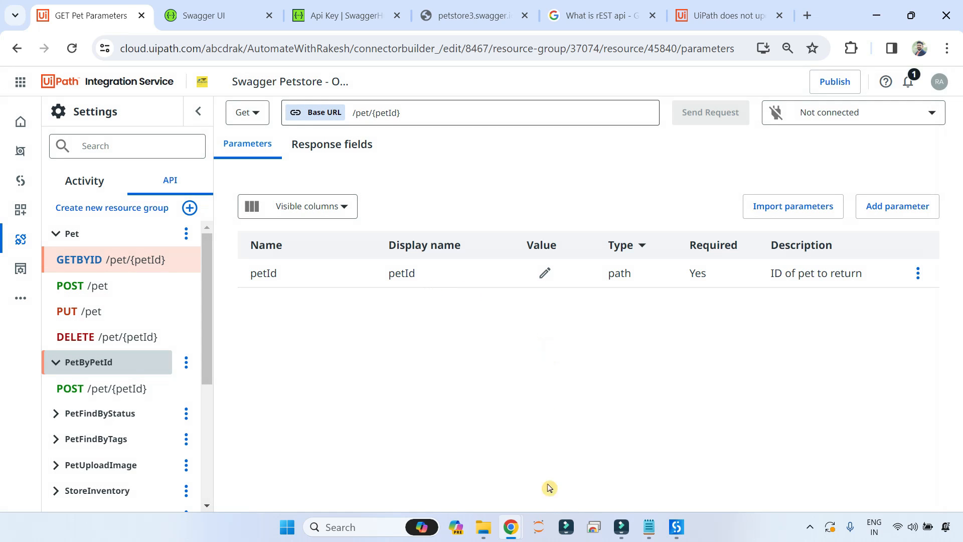
- Back in UiPath Studio, change Get Record's PetId to the number 1 without quotes
{"action": "left_click", "coordinate": [674, 526]}
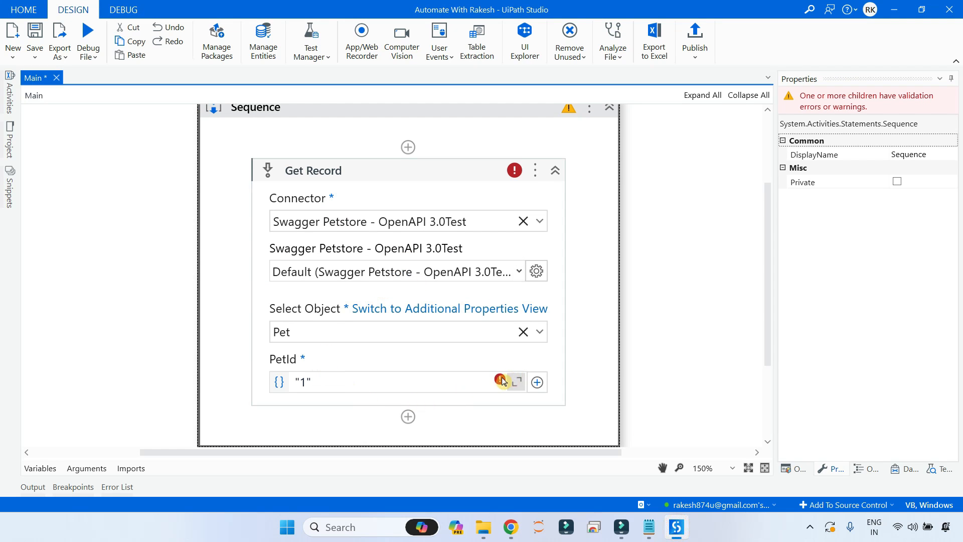
{"action": "left_click", "coordinate": [397, 384]}
{"action": "type", "text": "\"1\""}
{"action": "double_click", "coordinate": [371, 376]}
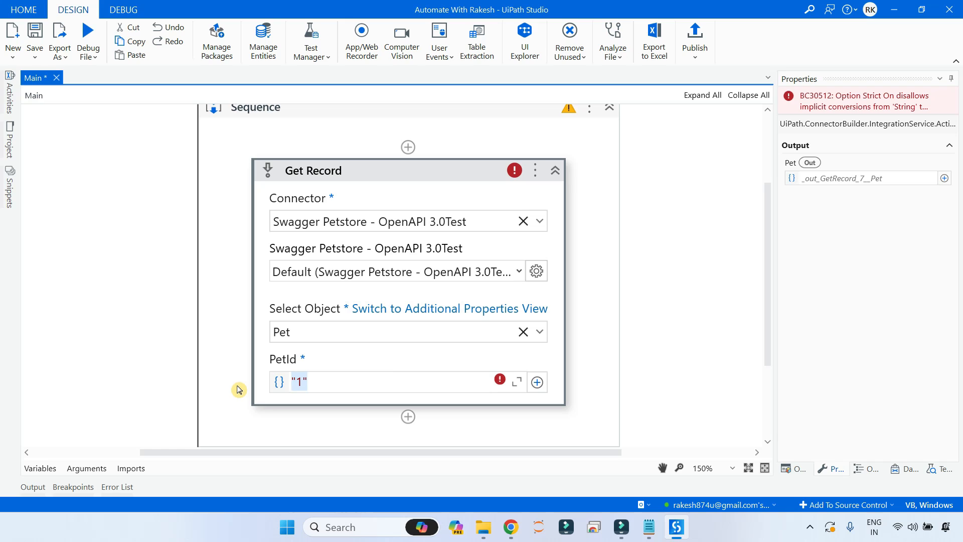
{"action": "left_click", "coordinate": [723, 345]}
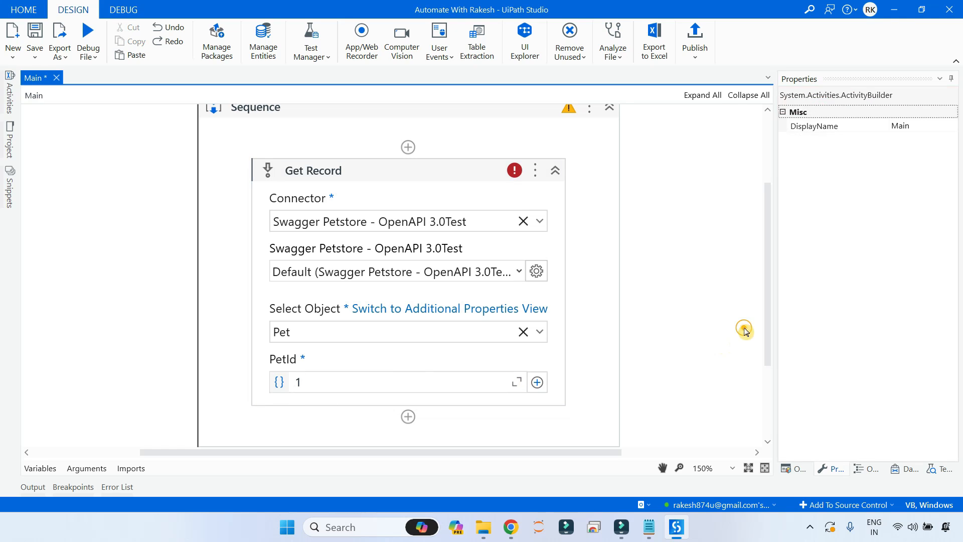
{"action": "left_click", "coordinate": [458, 170]}
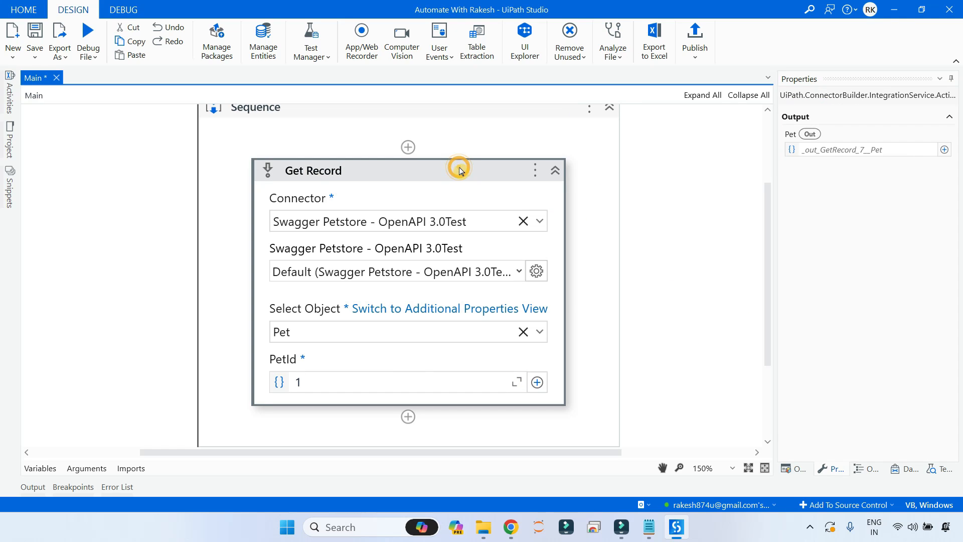
- Switch Get Record to the Additional Properties View and set its PetId to 1
{"action": "left_click", "coordinate": [819, 150]}
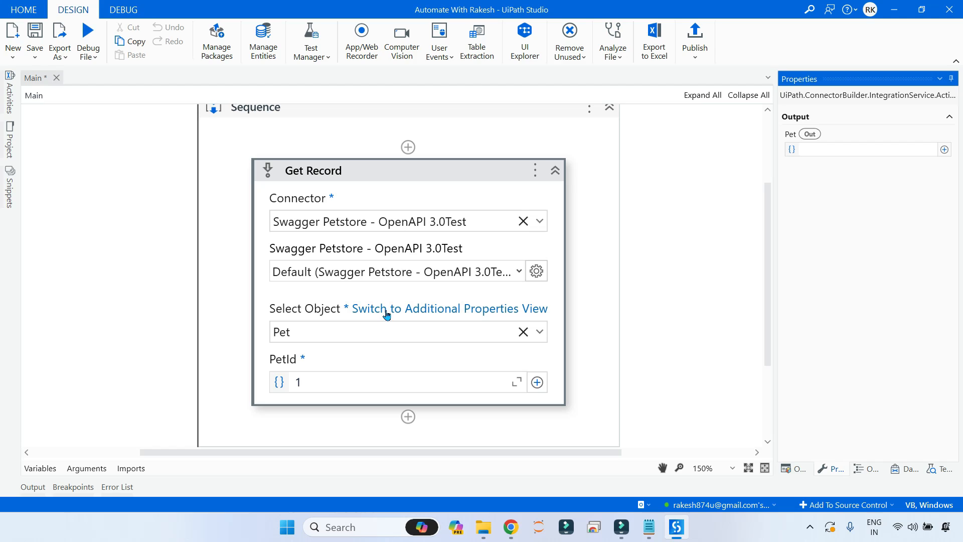
{"action": "left_click", "coordinate": [486, 309]}
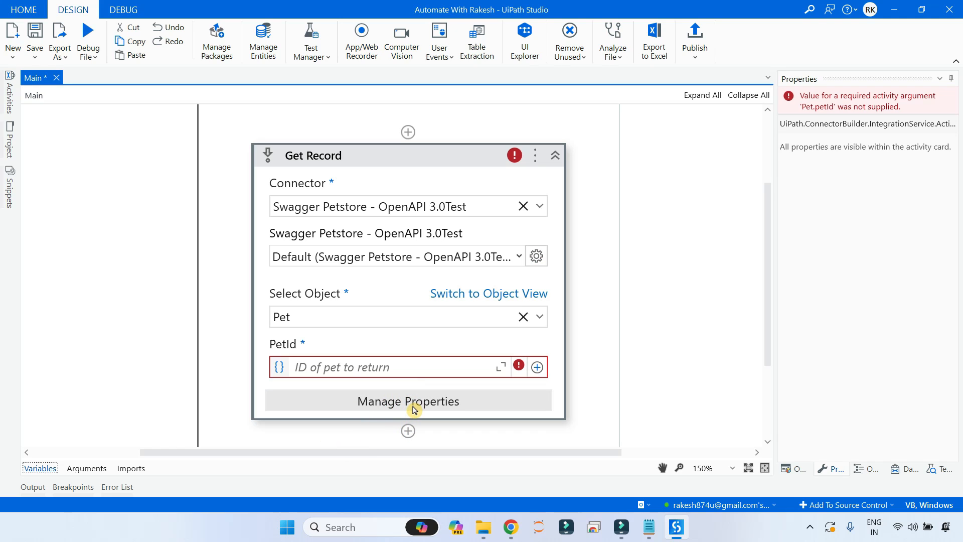
{"action": "left_click", "coordinate": [337, 366]}
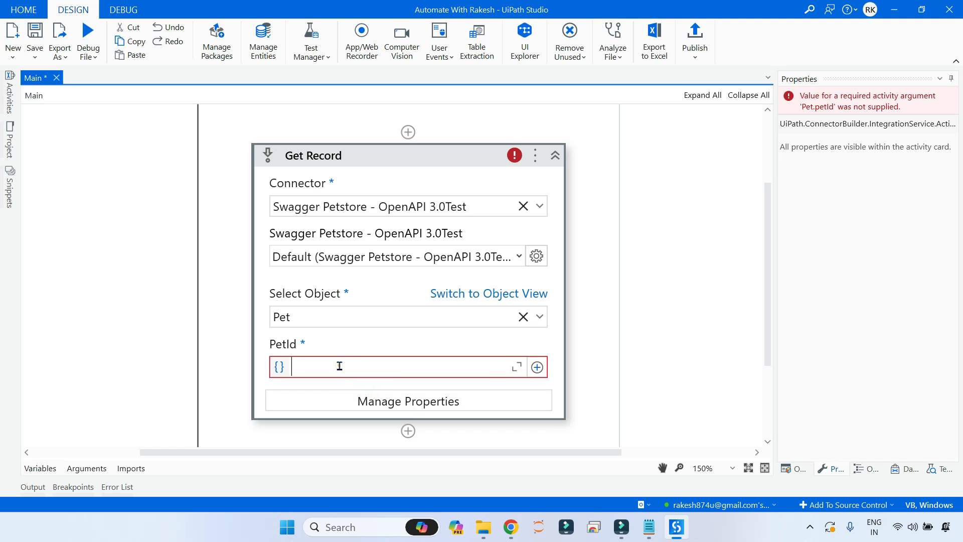
{"action": "type", "text": "1"}
{"action": "left_click", "coordinate": [410, 403]}
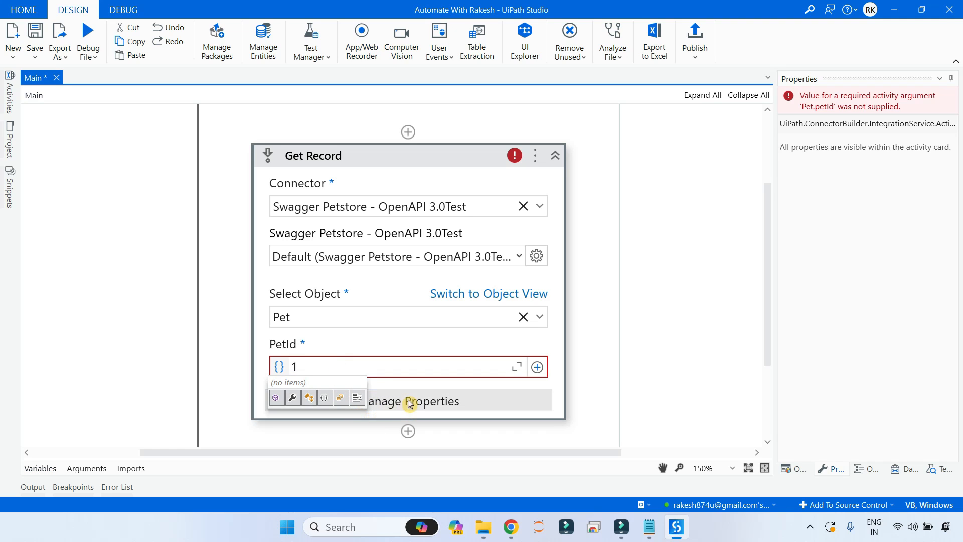
- Add Name and Status as additional output fields of Get Record through Manage Properties and save the selection
{"action": "left_click", "coordinate": [434, 404]}
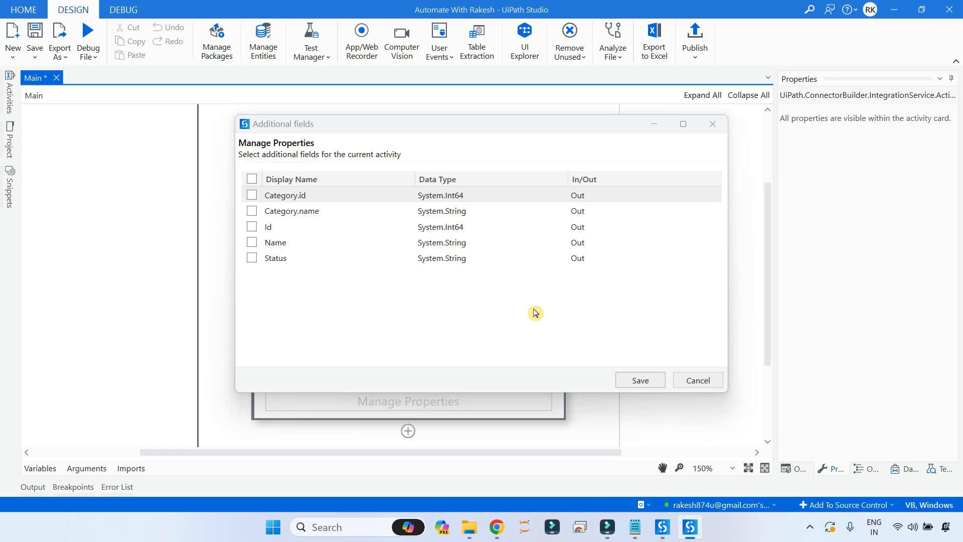
{"action": "left_click_drag", "start_coordinate": [541, 127], "coordinate": [666, 103]}
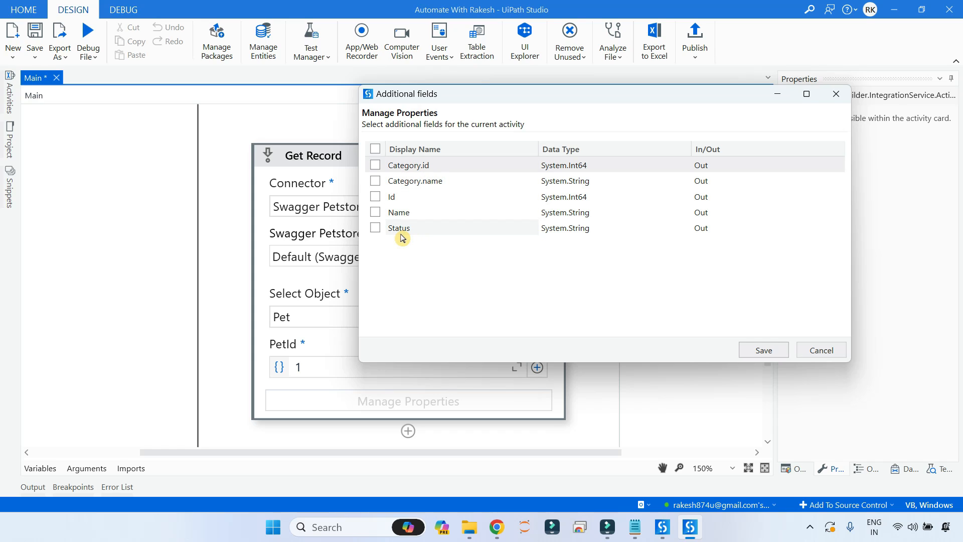
{"action": "left_click", "coordinate": [375, 213]}
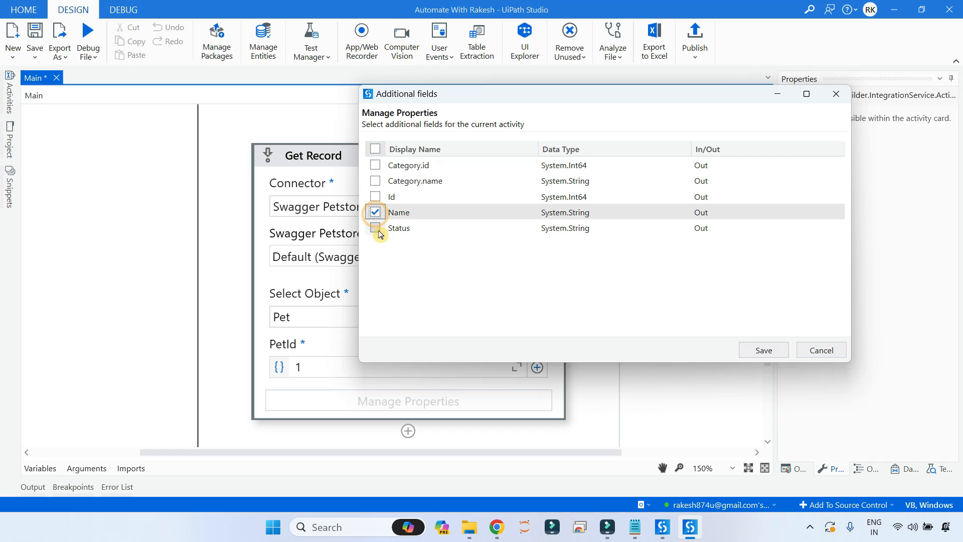
{"action": "left_click", "coordinate": [375, 227]}
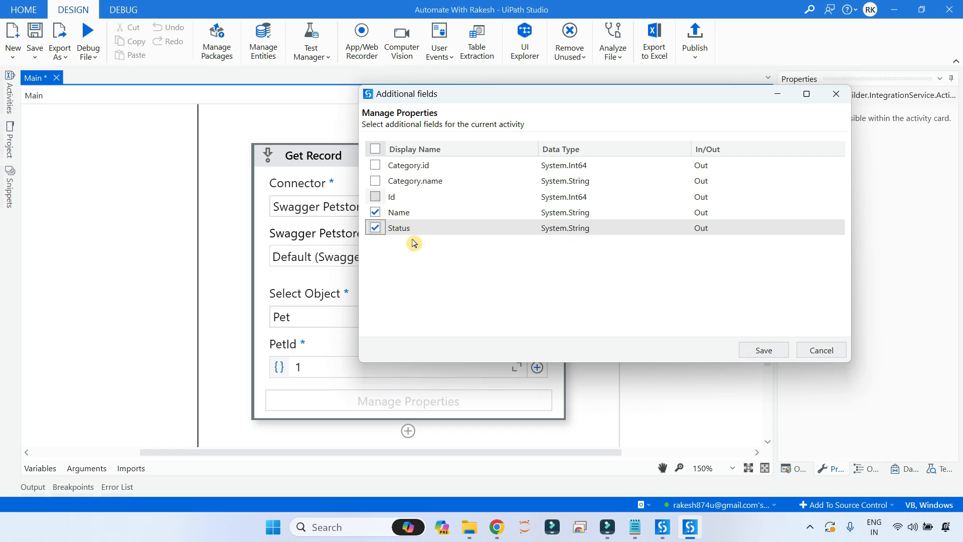
{"action": "left_click", "coordinate": [763, 351]}
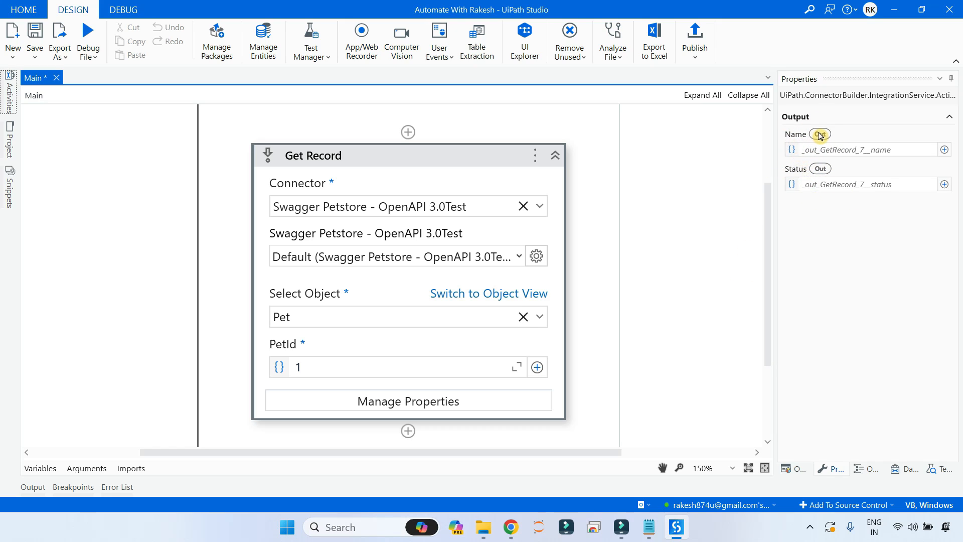
- Create a variable called Name and assign it to Get Record's Name output
{"action": "left_click", "coordinate": [816, 149]}
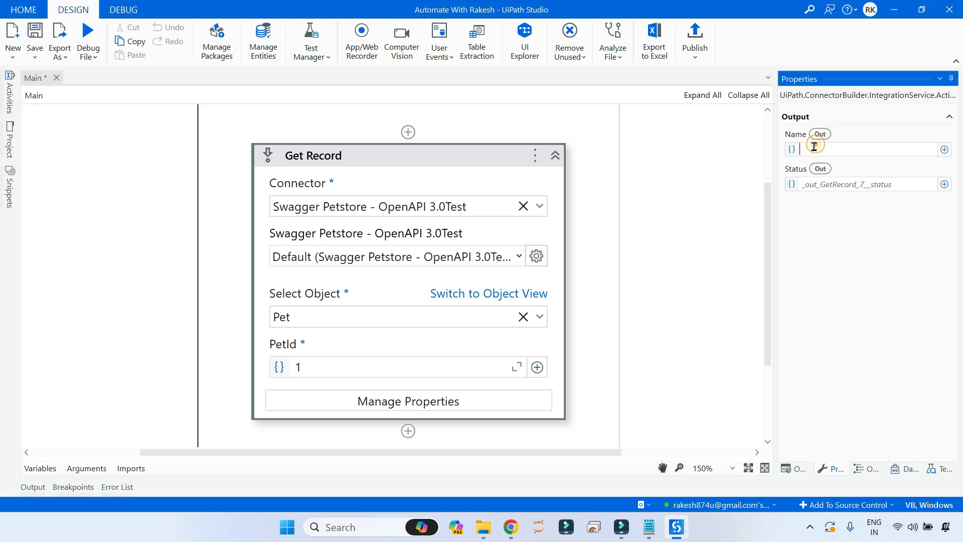
{"action": "right_click", "coordinate": [816, 149]}
{"action": "left_click", "coordinate": [731, 161]}
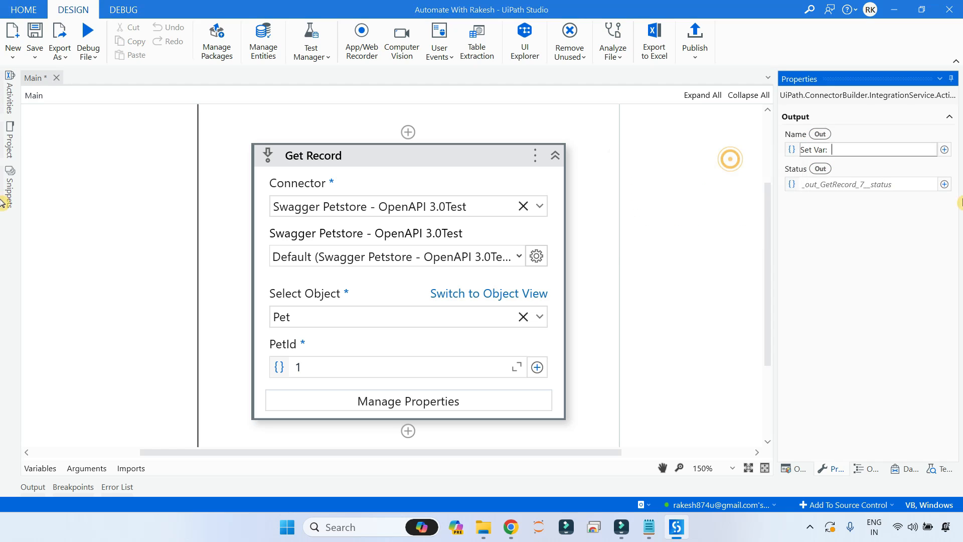
{"action": "type", "text": "Name"}
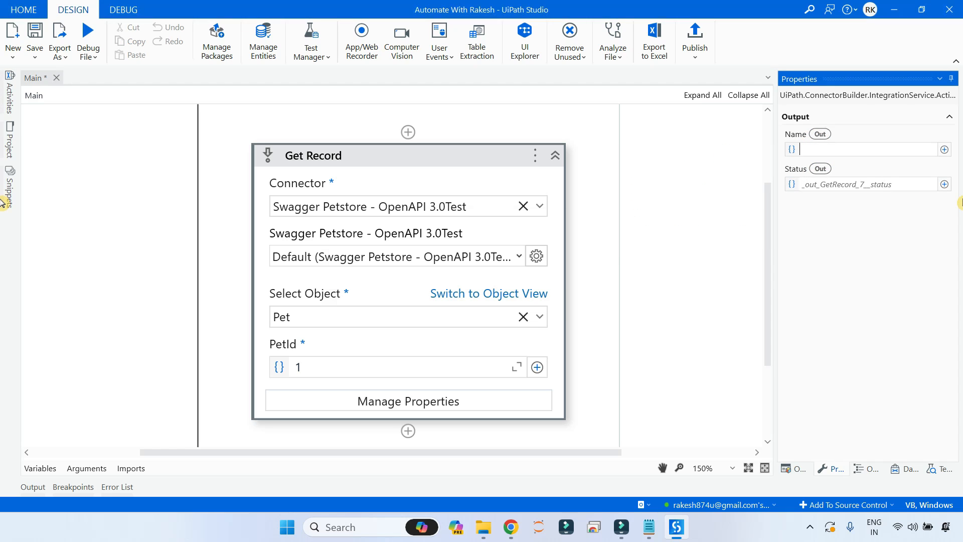
{"action": "key", "text": "Return"}
{"action": "left_click", "coordinate": [594, 281]}
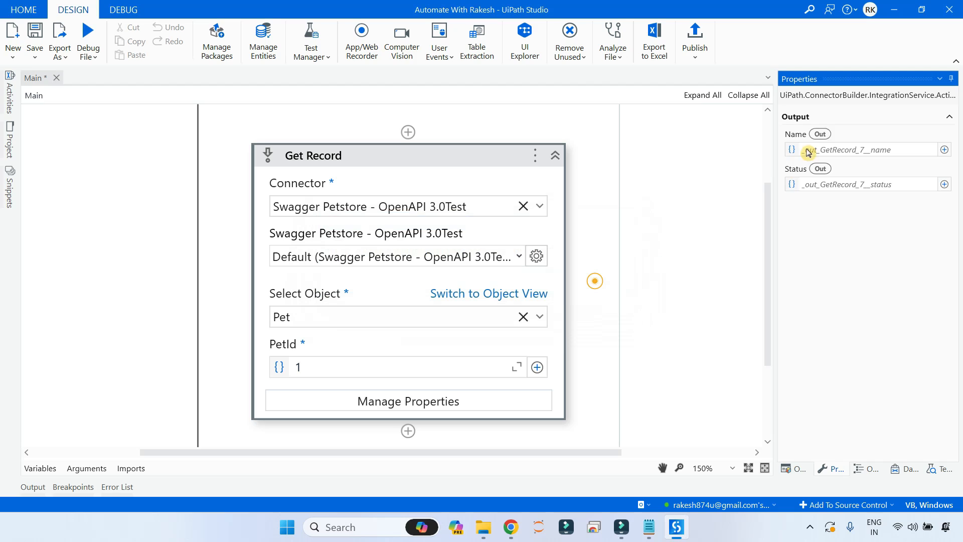
{"action": "left_click", "coordinate": [847, 151]}
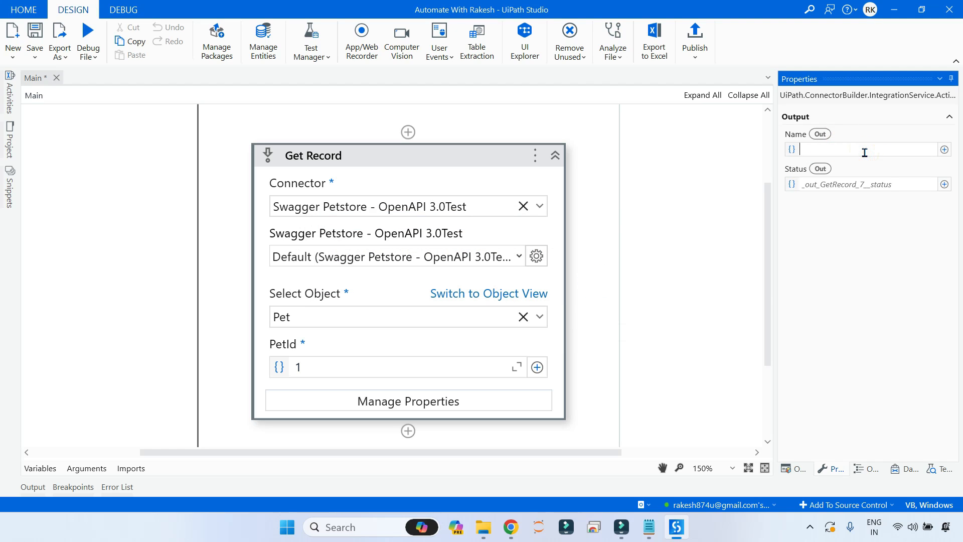
{"action": "type", "text": "name"}
{"action": "double_click", "coordinate": [686, 174]}
{"action": "left_click_drag", "start_coordinate": [885, 150], "coordinate": [750, 168]}
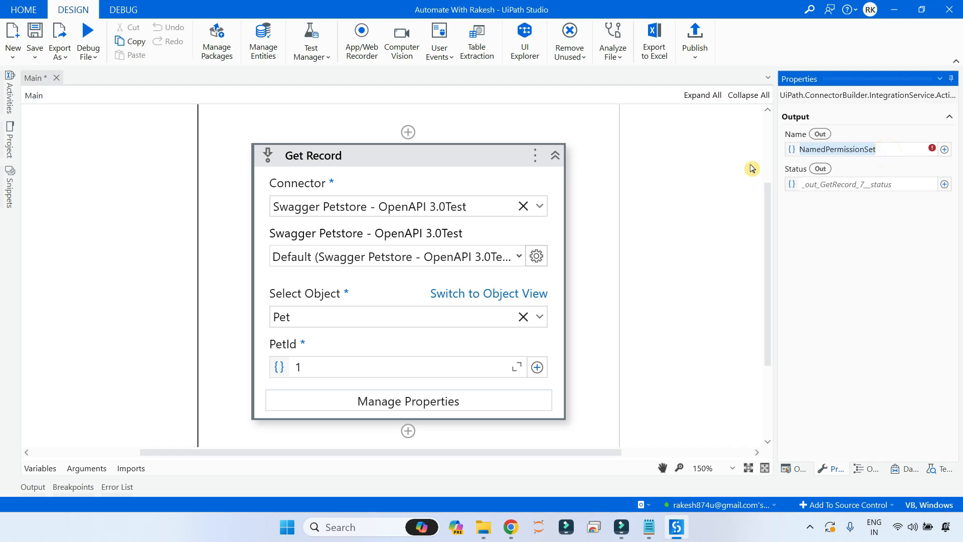
{"action": "type", "text": "name"}
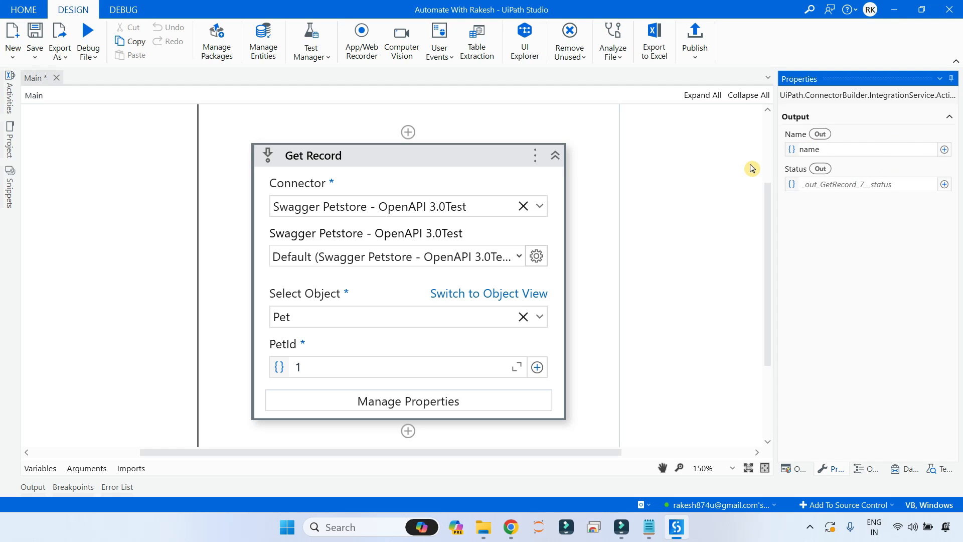
{"action": "key", "text": "Return"}
- Assign a Status variable to Get Record's Status output and reselect the activity to check both outputs
{"action": "left_click", "coordinate": [821, 185]}
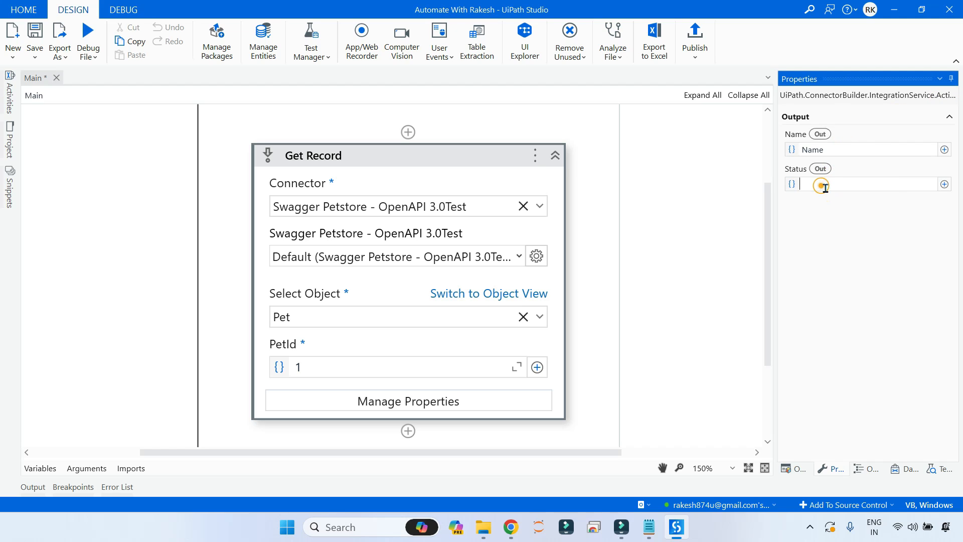
{"action": "type", "text": "status"}
{"action": "key", "text": "Return"}
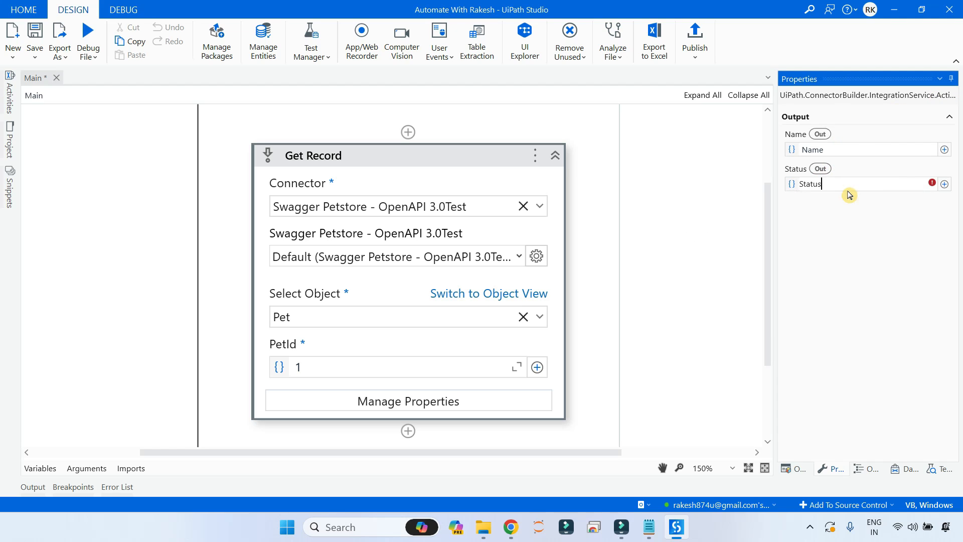
{"action": "left_click", "coordinate": [693, 255]}
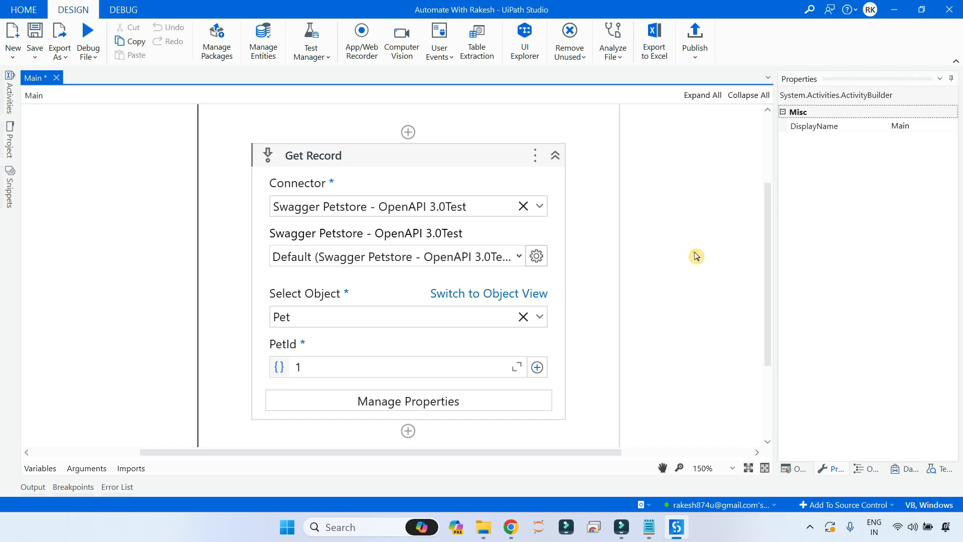
{"action": "left_click", "coordinate": [447, 161]}
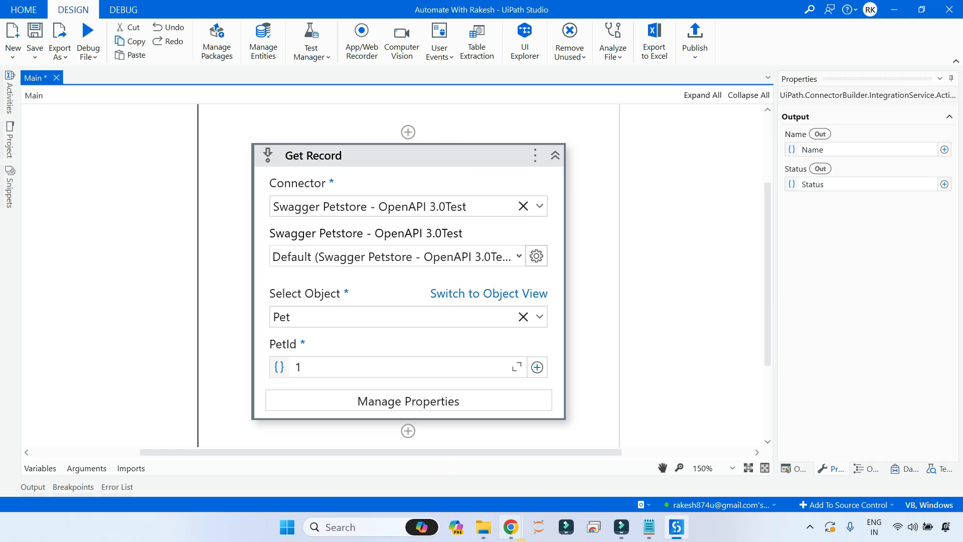
- In the browser, review the data types of the response fields of Pet's GETBYID method
{"action": "mouse_move", "coordinate": [510, 526]}
{"action": "left_click", "coordinate": [404, 455]}
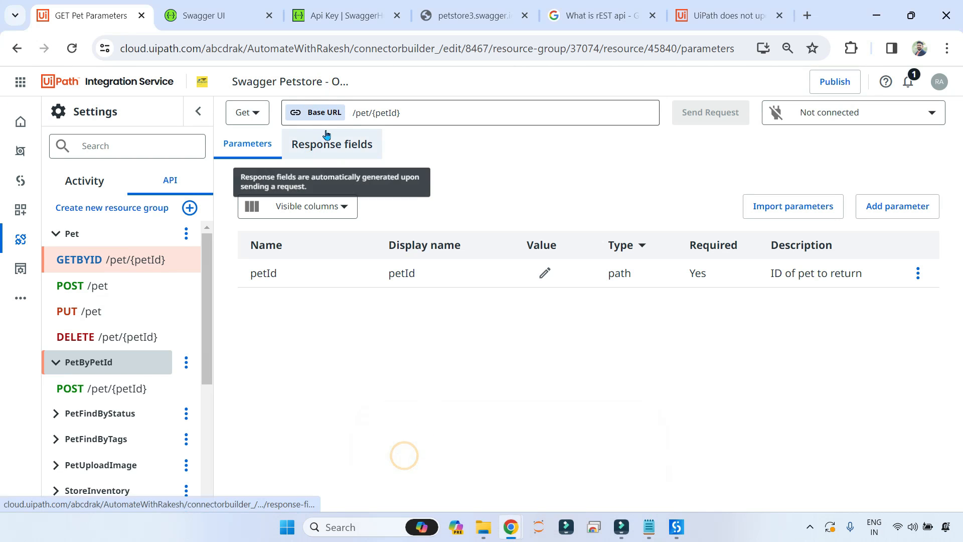
{"action": "left_click", "coordinate": [335, 145]}
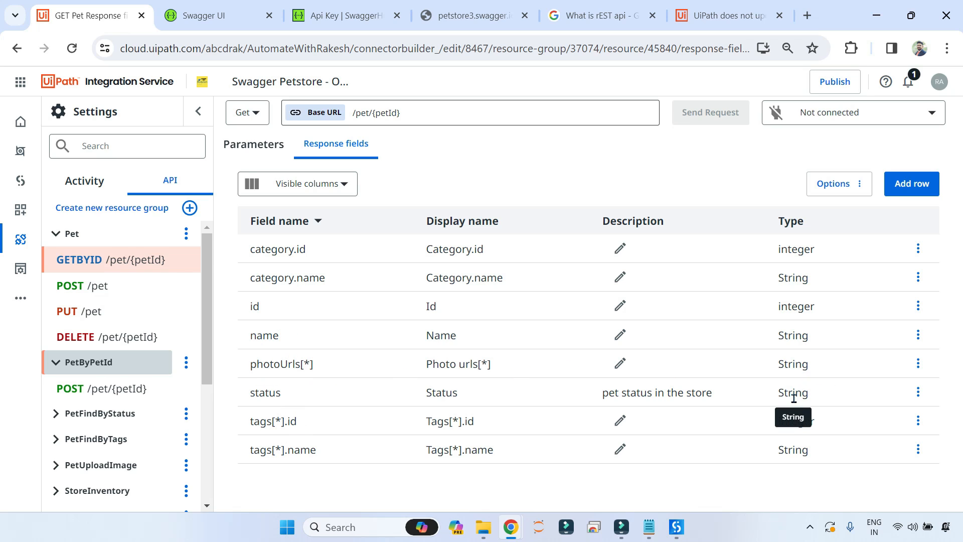
- Back in UiPath Studio, review the workflow's variables and delete the Pet-type variable Output
{"action": "left_click", "coordinate": [667, 521]}
{"action": "left_click", "coordinate": [49, 474]}
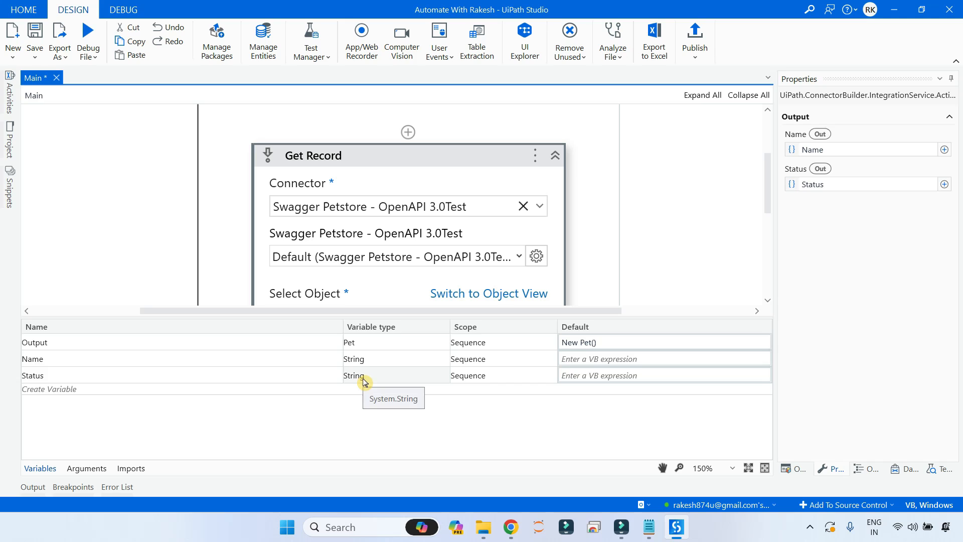
{"action": "left_click", "coordinate": [173, 347]}
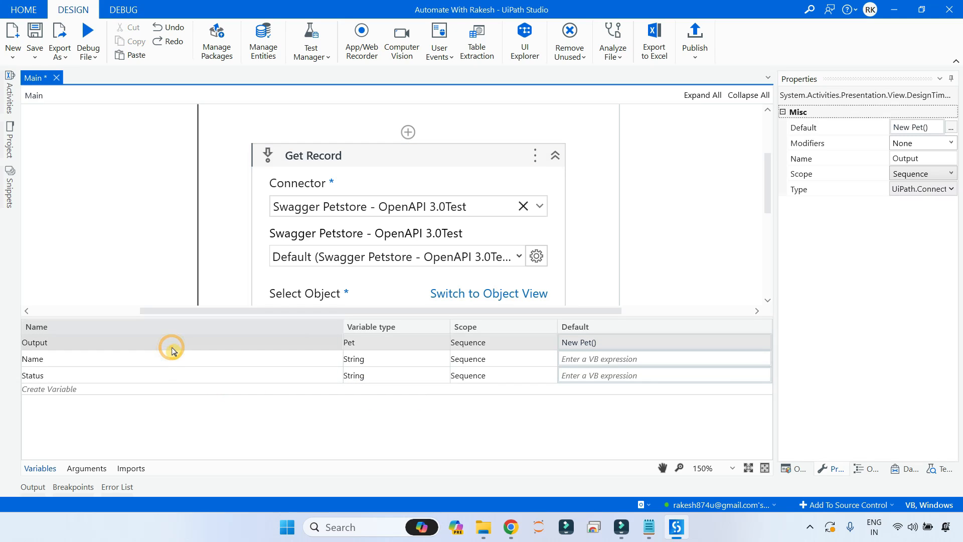
{"action": "key", "text": "Delete"}
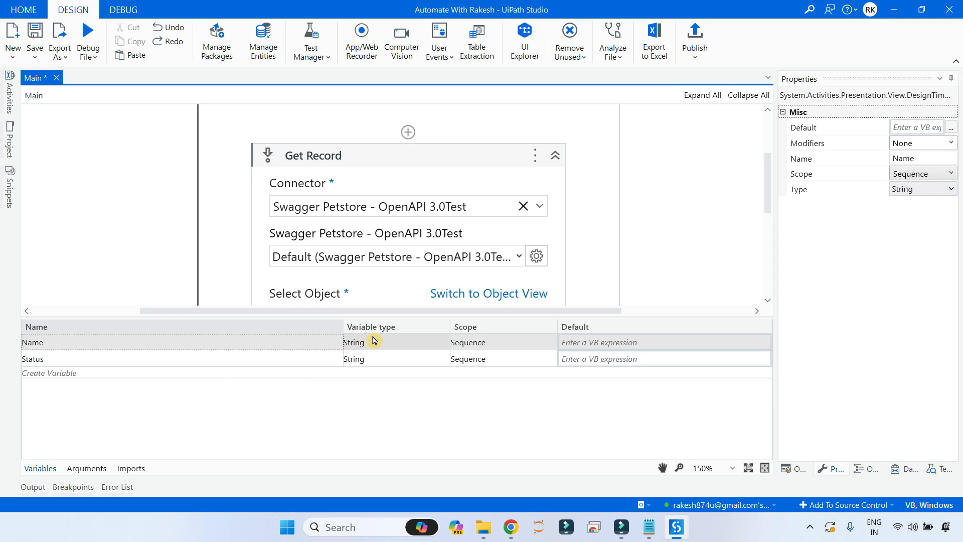
{"action": "left_click", "coordinate": [41, 465]}
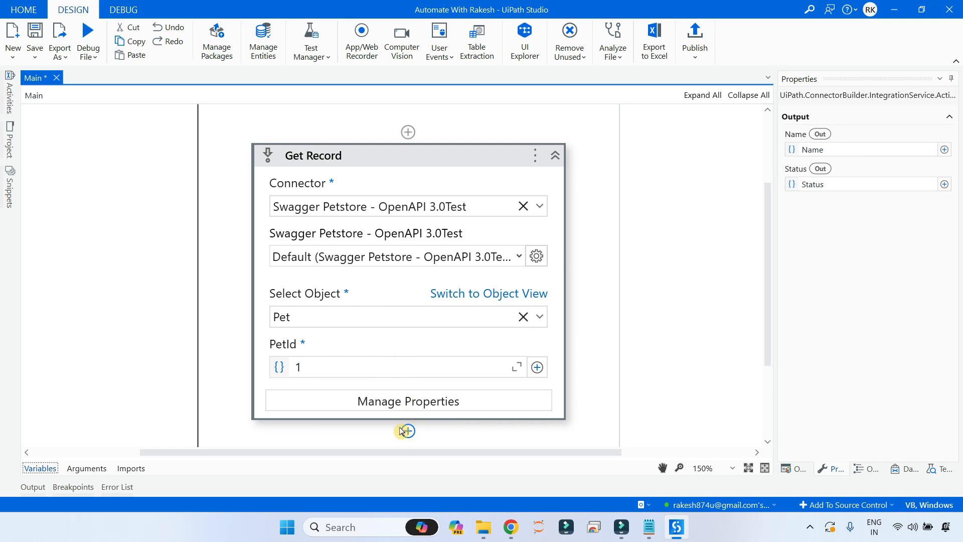
- Add a Message Box activity directly below the Get Record activity
{"action": "left_click", "coordinate": [405, 432]}
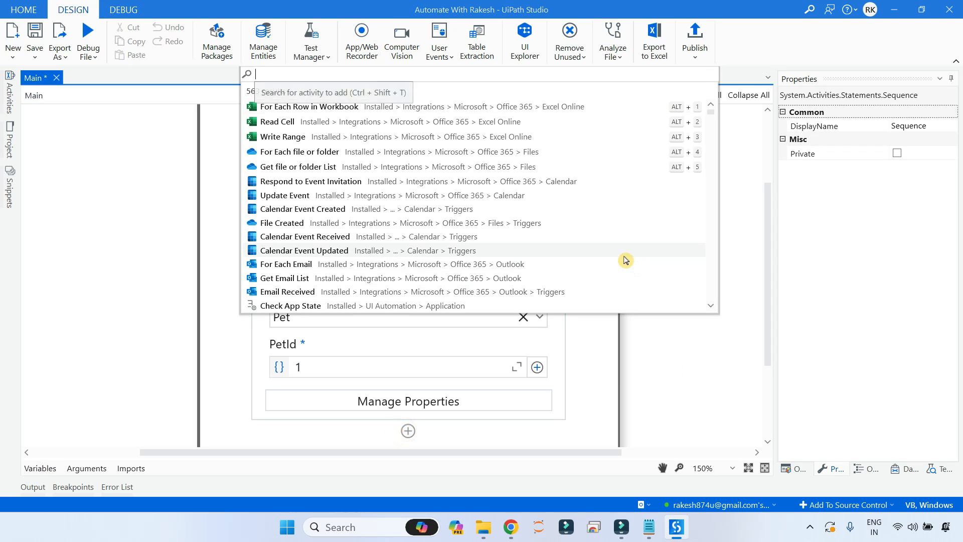
{"action": "type", "text": "Message box"}
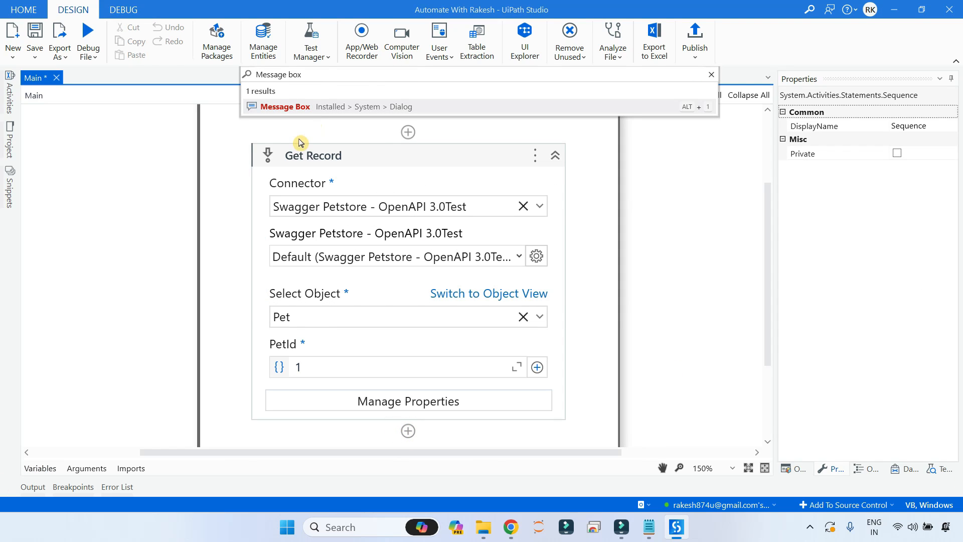
{"action": "left_click", "coordinate": [301, 107]}
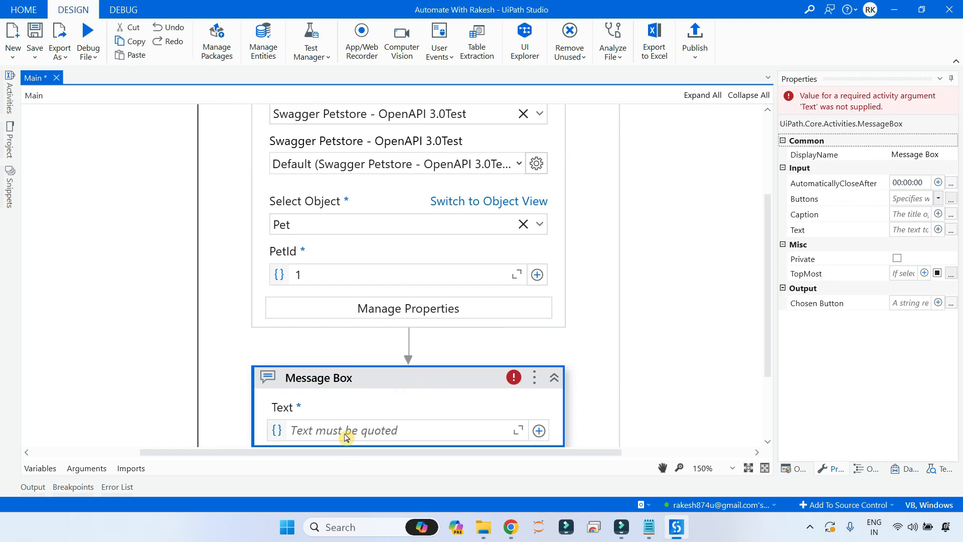
- Set the Message Box text to the expression Name + "Is" + Status
{"action": "left_click", "coordinate": [377, 432]}
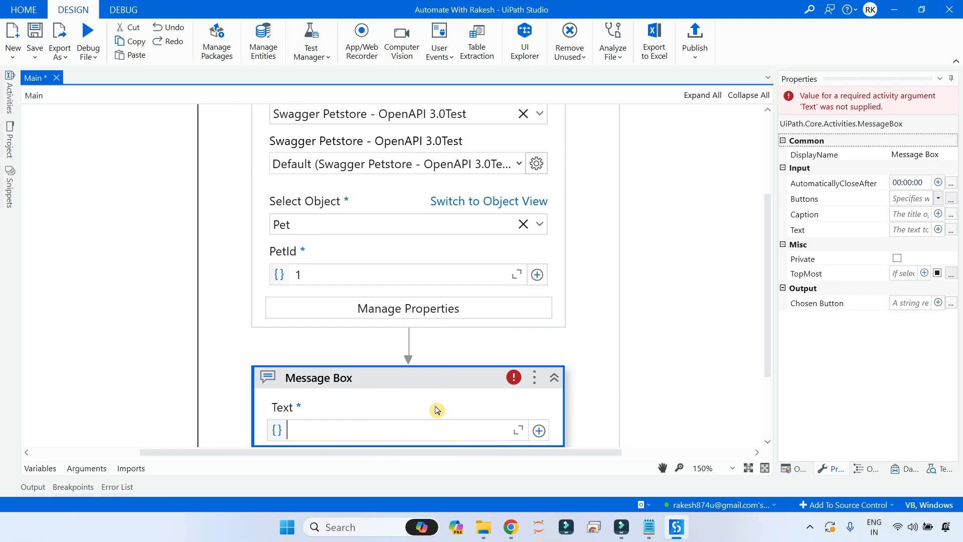
{"action": "type", "text": "Name ="}
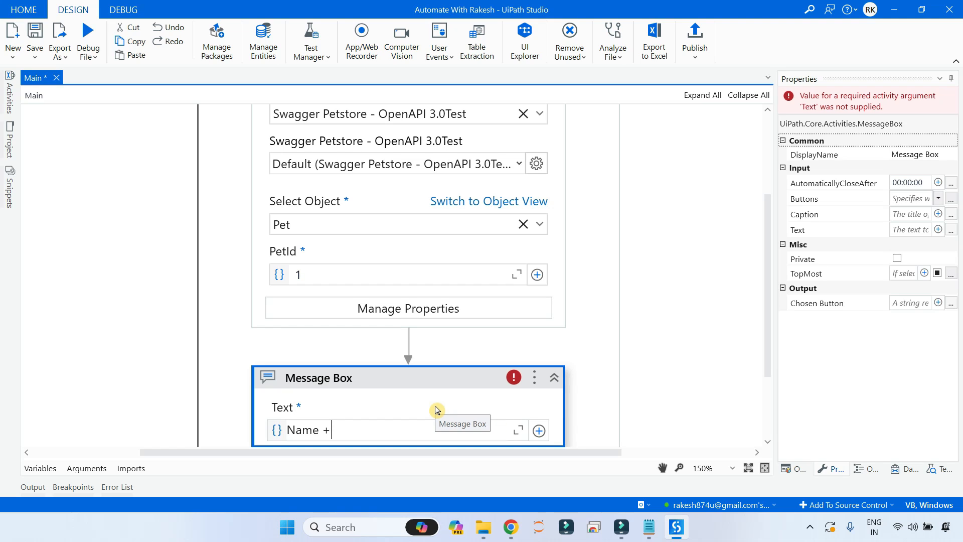
{"action": "type", "text": " \"\" + Stau"}
{"action": "key", "text": "BackSpace"}
{"action": "type", "text": "tus"}
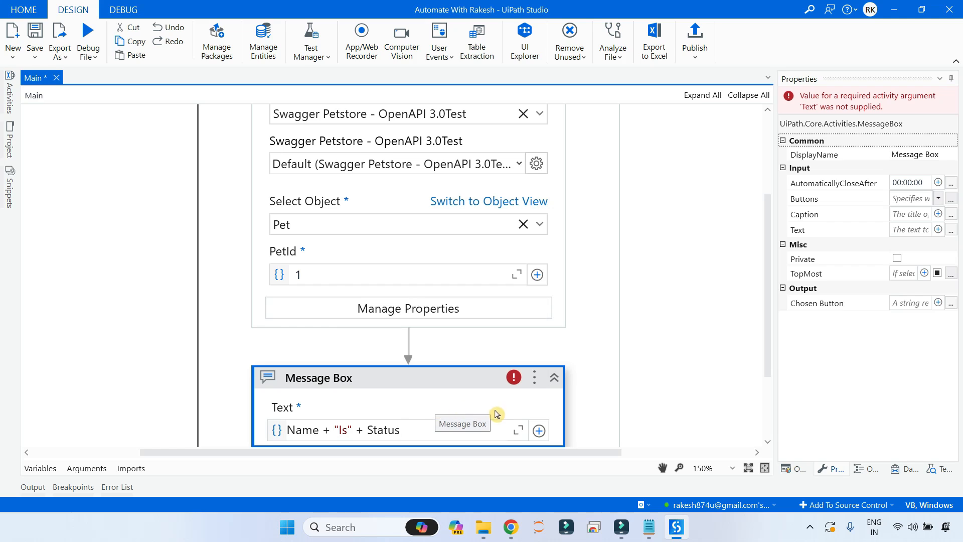
{"action": "left_click", "coordinate": [639, 385]}
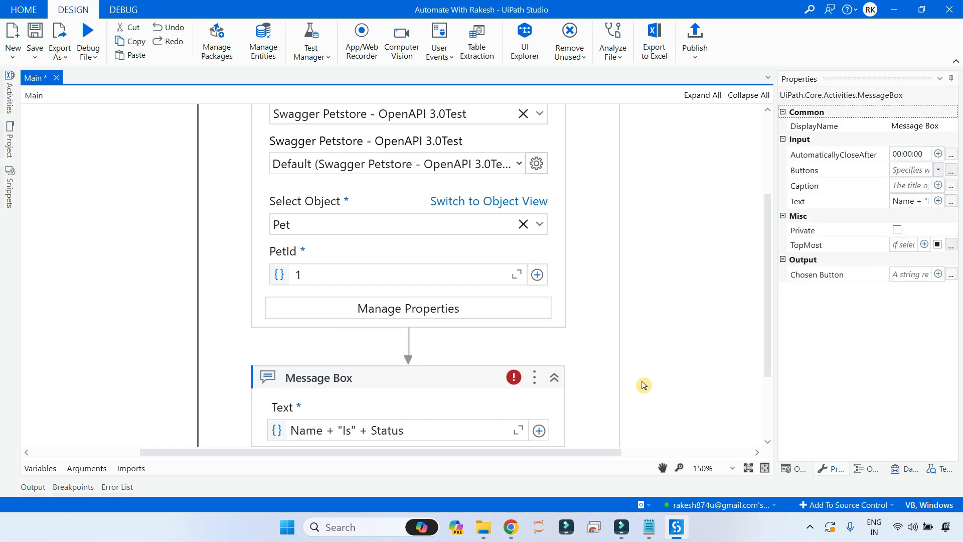
{"action": "scroll", "coordinate": [579, 391], "scroll_direction": "down", "scroll_amount": 1}
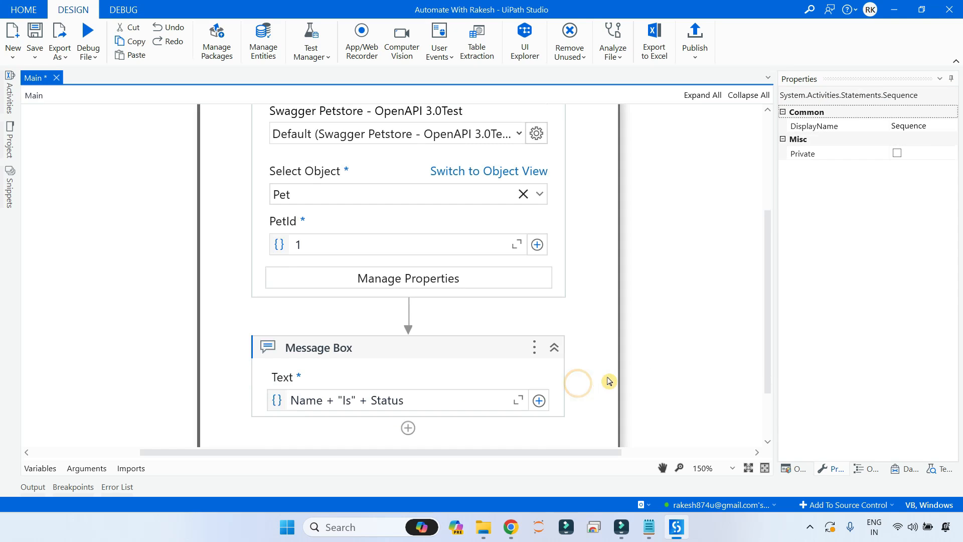
- Save the workflow, debug it with PetId 1, and dismiss the resulting message box
{"action": "scroll", "coordinate": [608, 380], "scroll_direction": "up", "scroll_amount": 4}
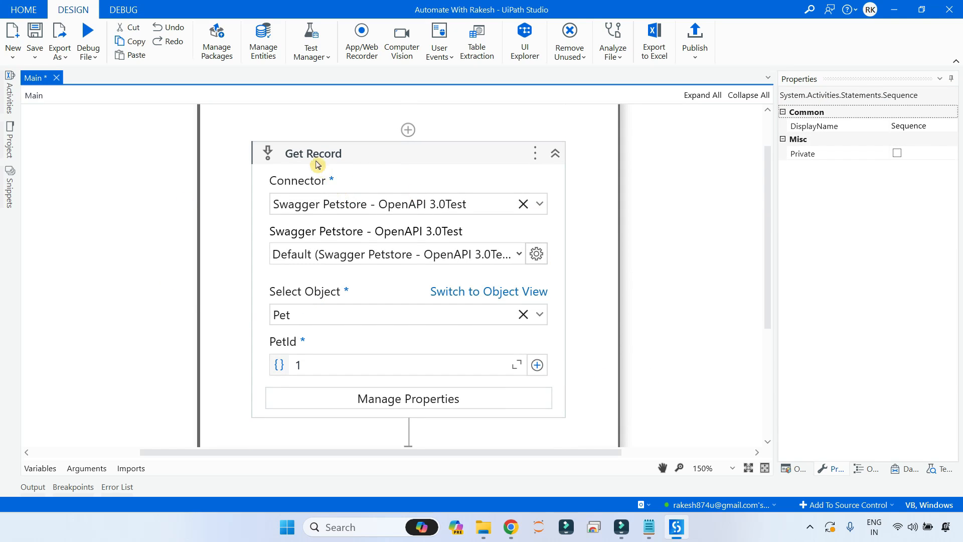
{"action": "scroll", "coordinate": [317, 165], "scroll_direction": "up", "scroll_amount": 1}
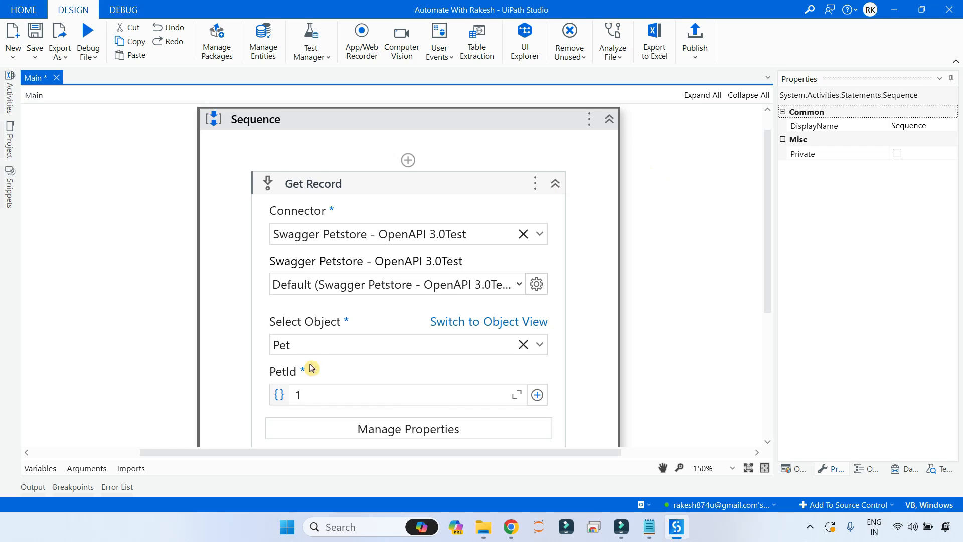
{"action": "scroll", "coordinate": [311, 367], "scroll_direction": "down", "scroll_amount": 1}
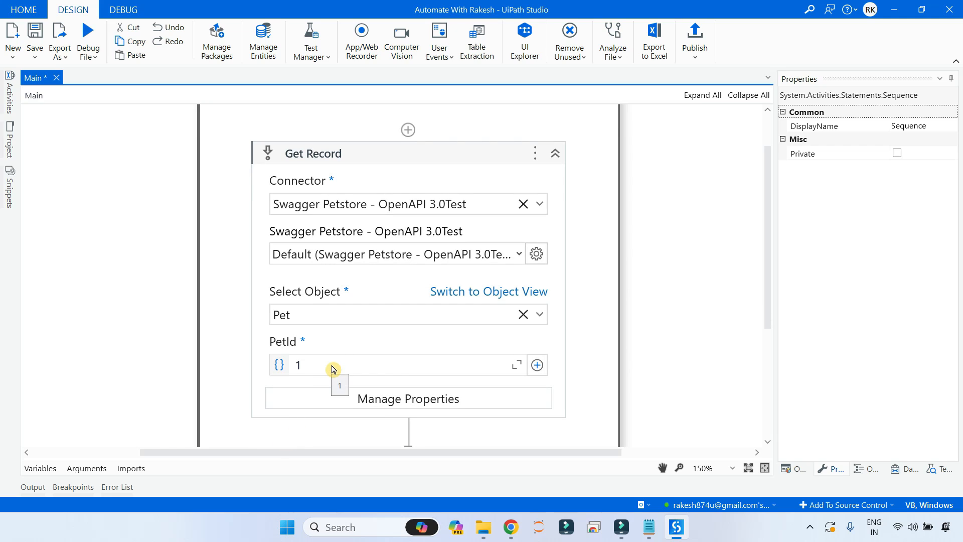
{"action": "left_click", "coordinate": [31, 21]}
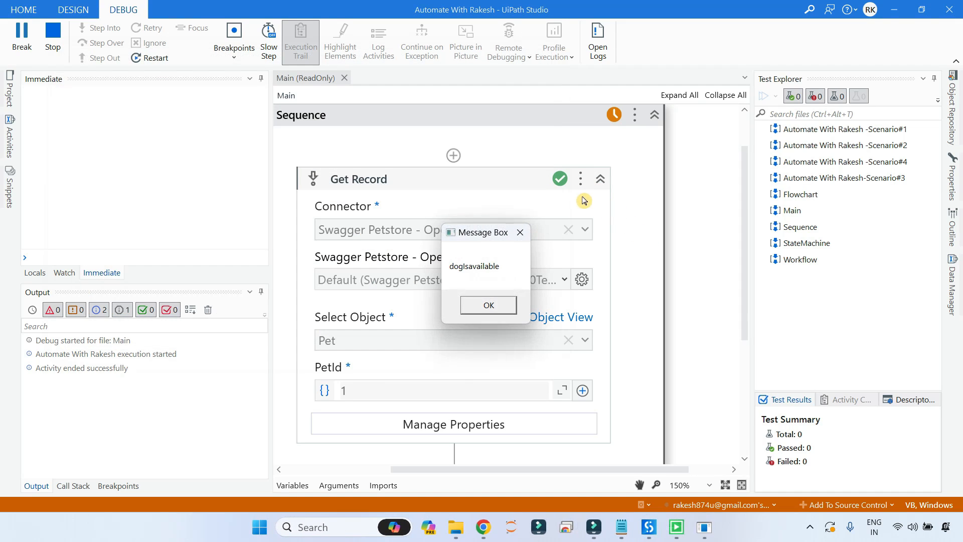
{"action": "scroll", "coordinate": [632, 333], "scroll_direction": "down", "scroll_amount": 5}
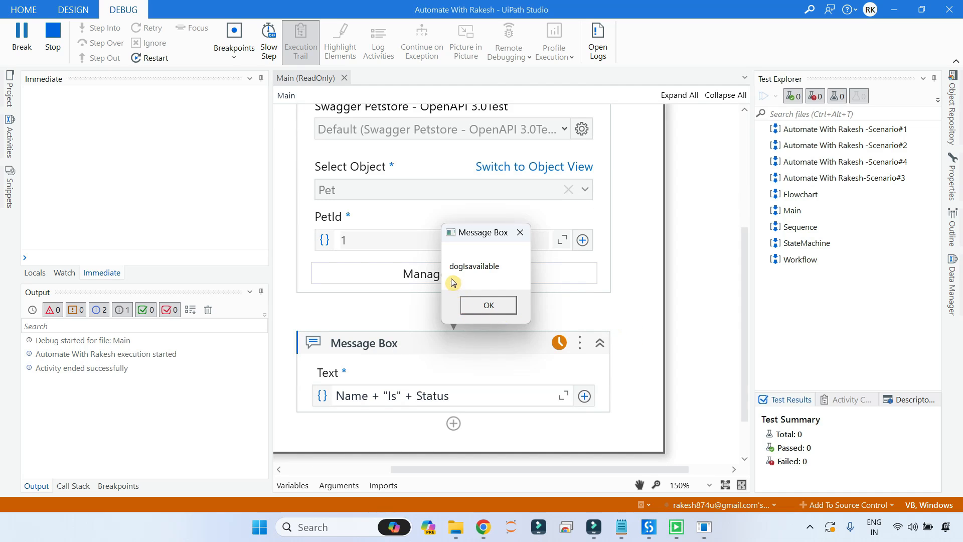
{"action": "left_click", "coordinate": [488, 307]}
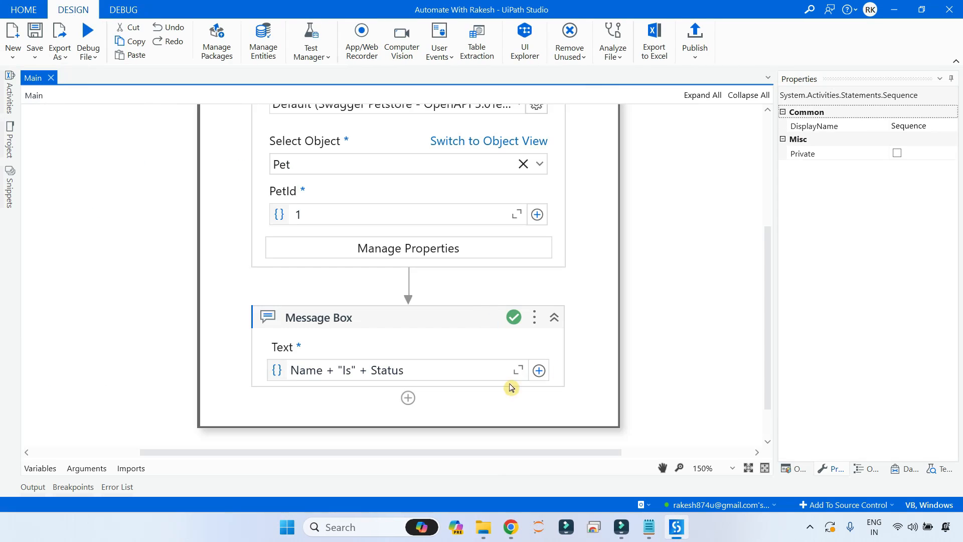
- Add spaces around Is in the Message Box text so it reads Name + " Is " + Status, and save the workflow
{"action": "left_click", "coordinate": [457, 372]}
{"action": "scroll", "coordinate": [457, 372], "scroll_direction": "up", "scroll_amount": 1}
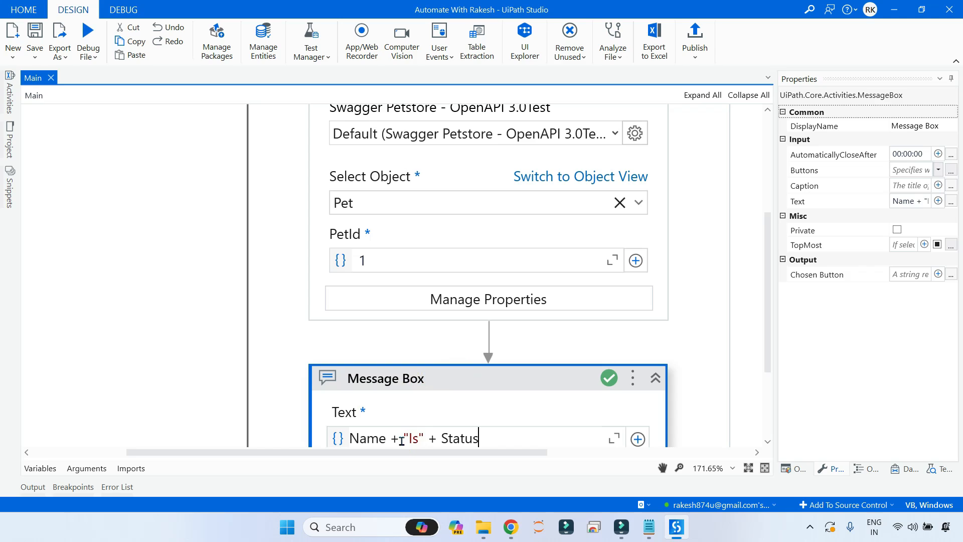
{"action": "left_click_drag", "start_coordinate": [409, 444], "coordinate": [403, 438]}
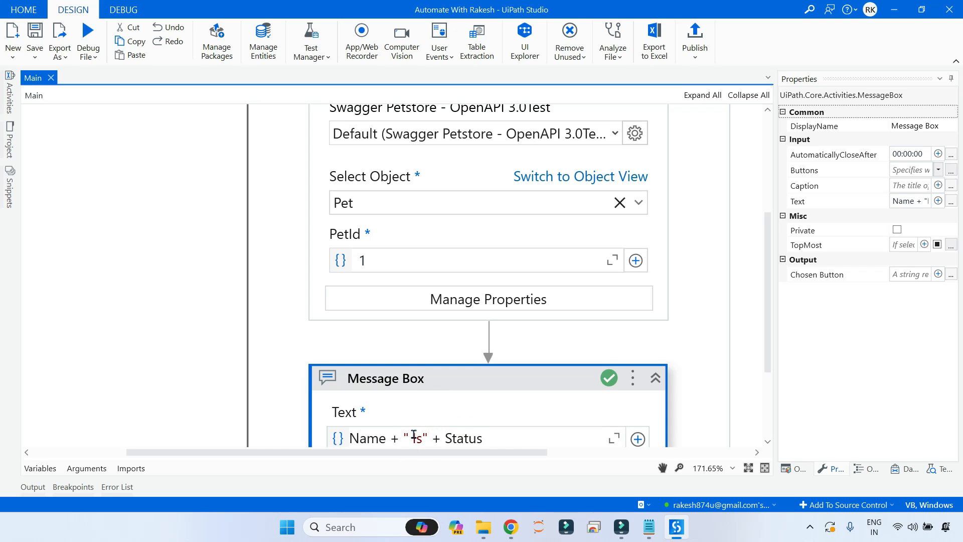
{"action": "key", "text": "Right"}
{"action": "key", "text": "Right"}
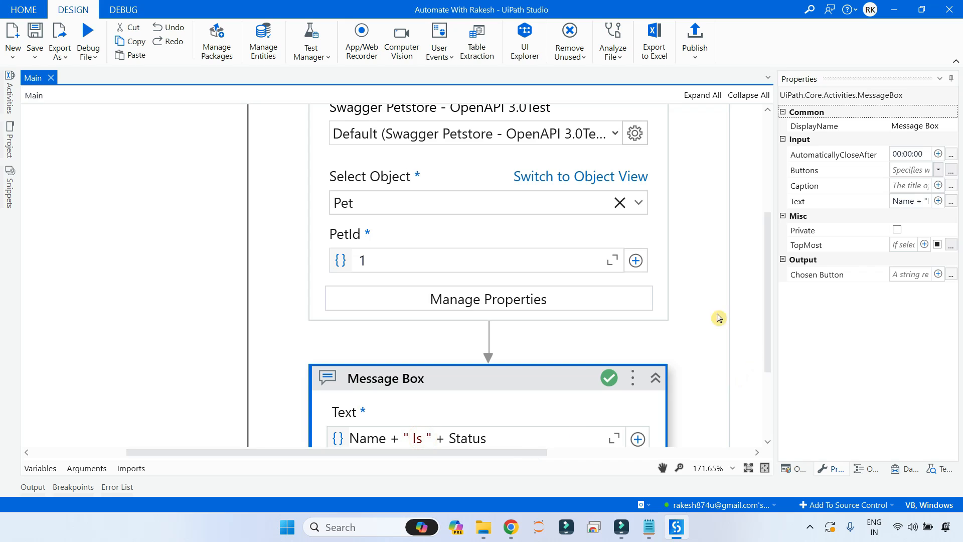
{"action": "left_click", "coordinate": [35, 23]}
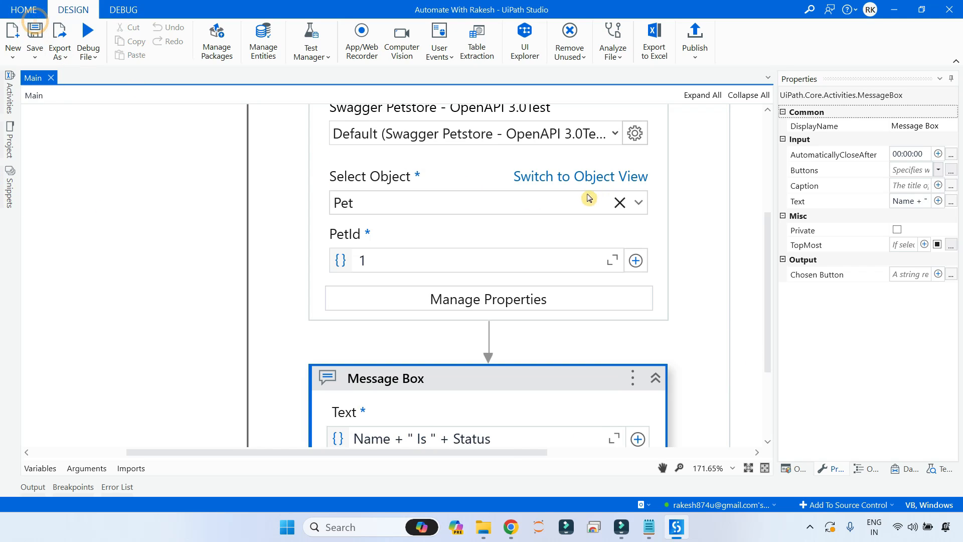
- Set Get Record's PetId to 9, debug the workflow again and dismiss the message box
{"action": "left_click", "coordinate": [467, 266]}
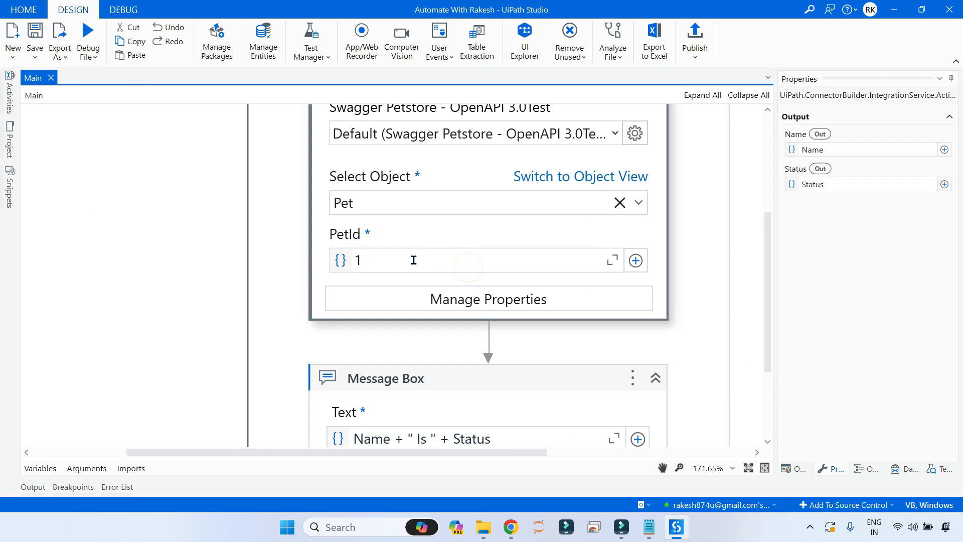
{"action": "key", "text": "BackSpace"}
{"action": "left_click", "coordinate": [405, 260]}
{"action": "type", "text": "9"}
{"action": "left_click", "coordinate": [716, 295]}
{"action": "key", "text": "F6"}
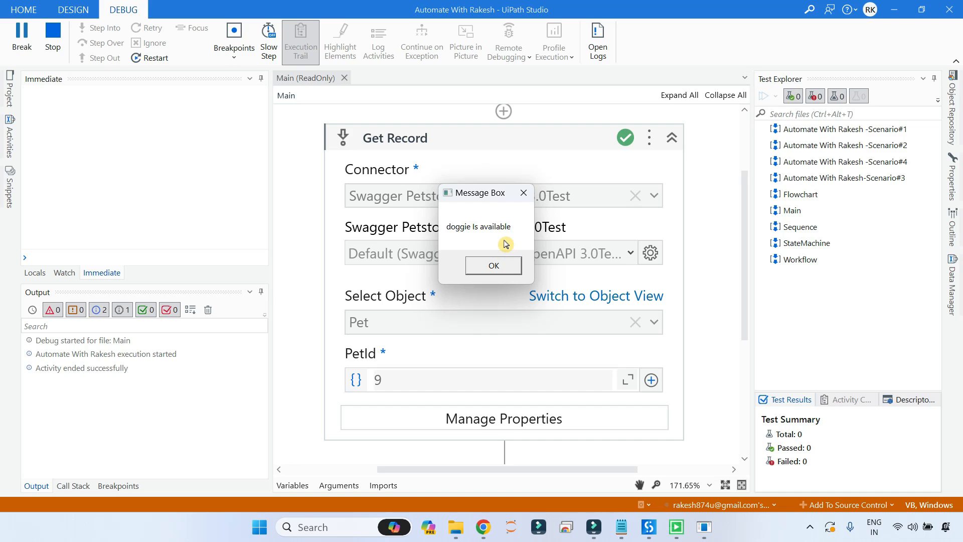
{"action": "left_click", "coordinate": [494, 265]}
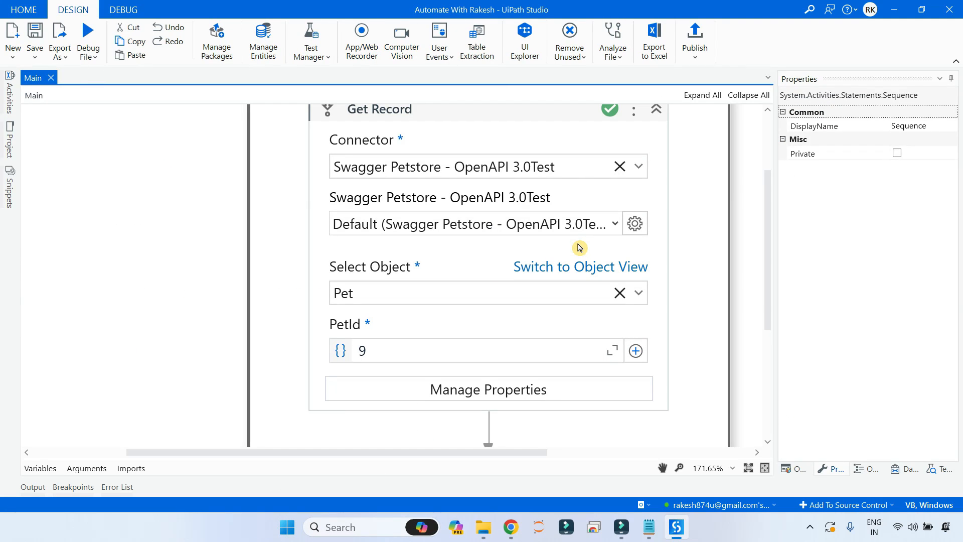
{"action": "scroll", "coordinate": [606, 217], "scroll_direction": "up", "scroll_amount": 1}
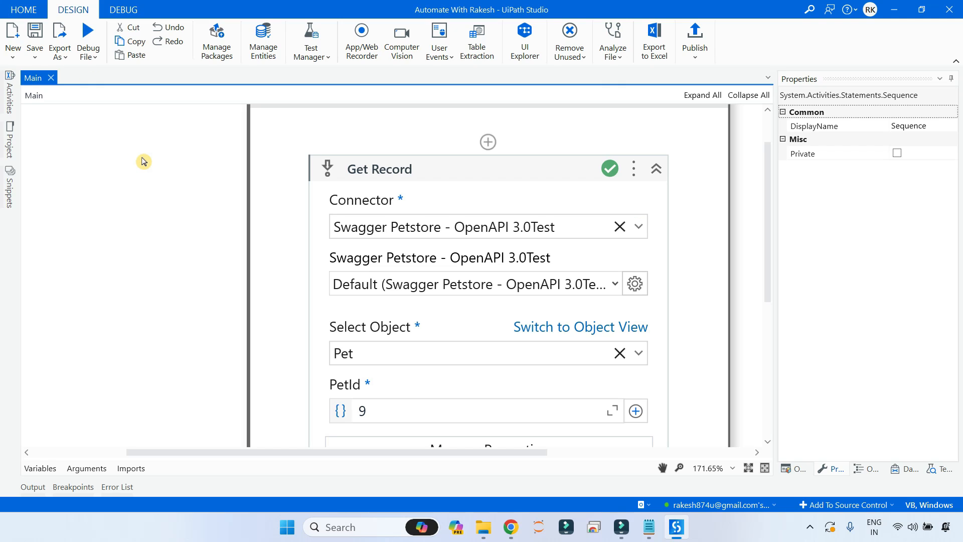
{"action": "scroll", "coordinate": [335, 146], "scroll_direction": "down", "scroll_amount": 1}
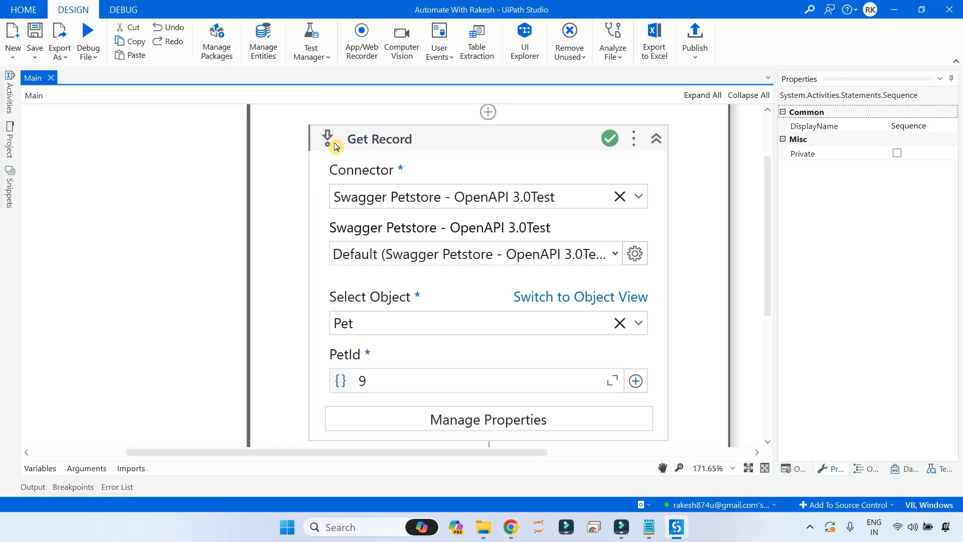